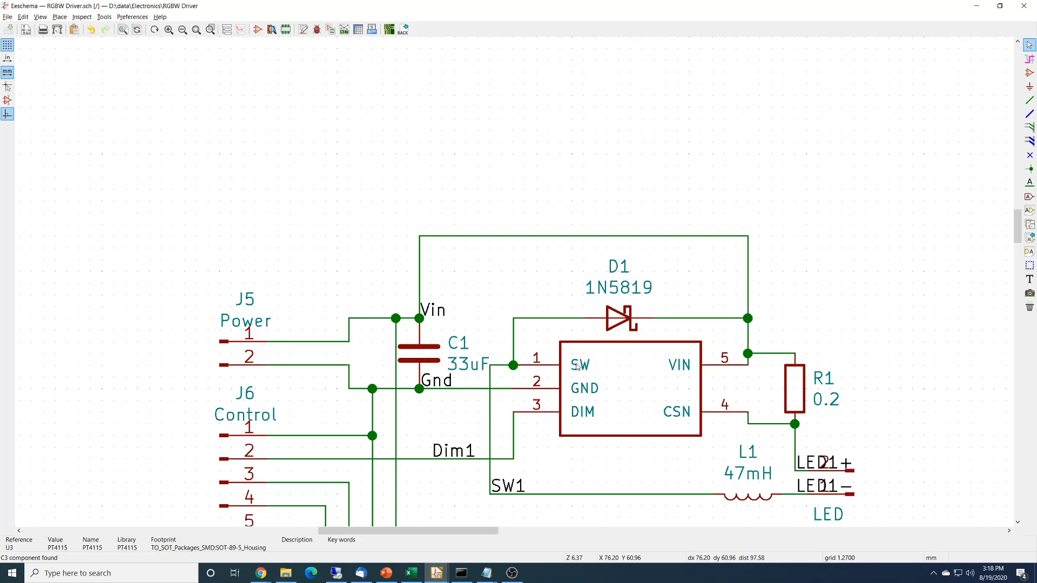
# Step: Switch to the PT4115E datasheet in Chrome and read through to the page 9 notes on capacitor selection and layout considerations
pyautogui.hotkey('alt', 'Tab')
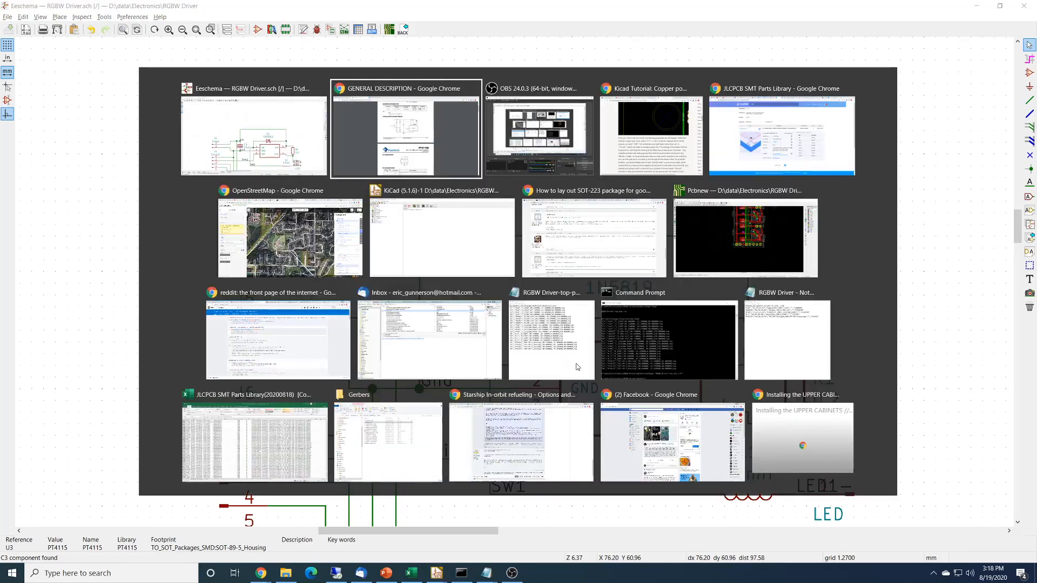
pyautogui.scroll(-8, 688, 423)
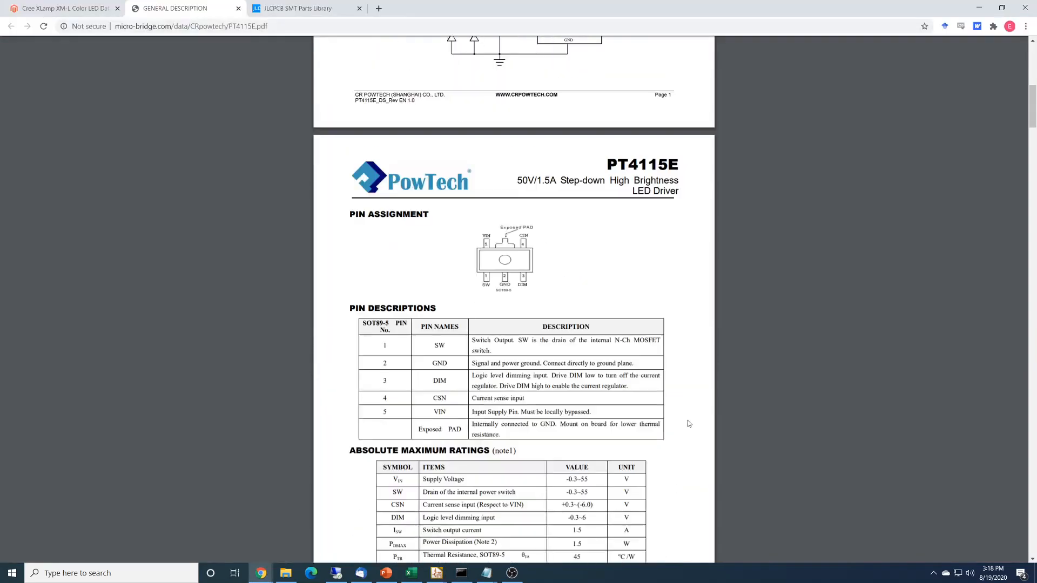
pyautogui.scroll(-15, 688, 423)
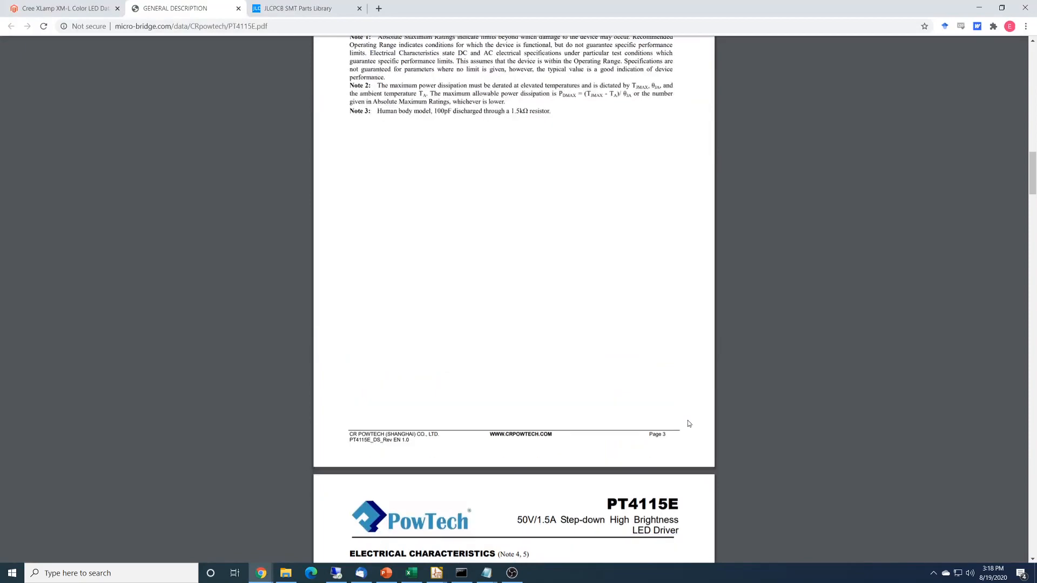
pyautogui.scroll(-14, 688, 424)
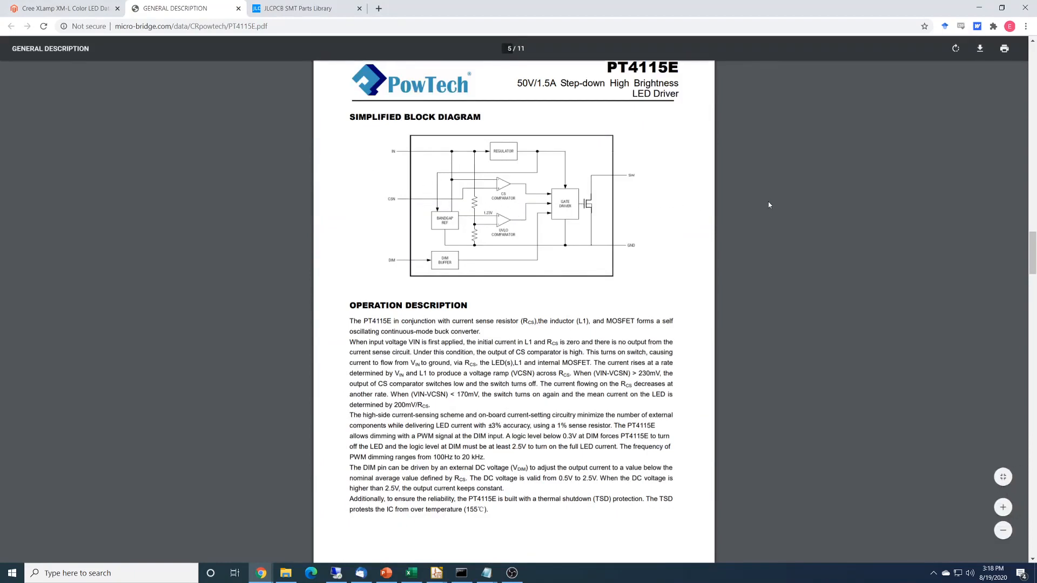
pyautogui.scroll(-3, 768, 204)
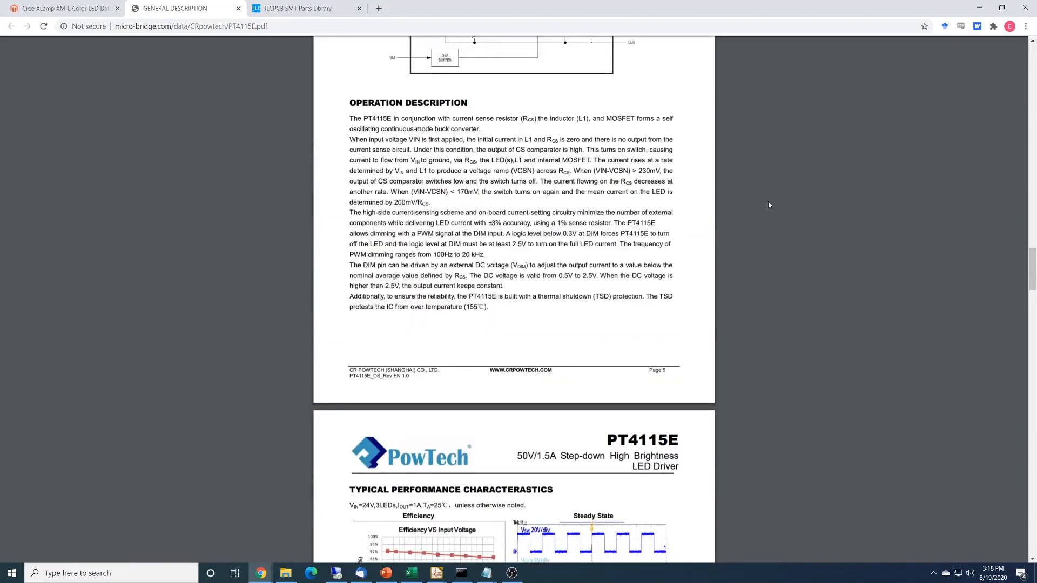
pyautogui.scroll(-12, 769, 204)
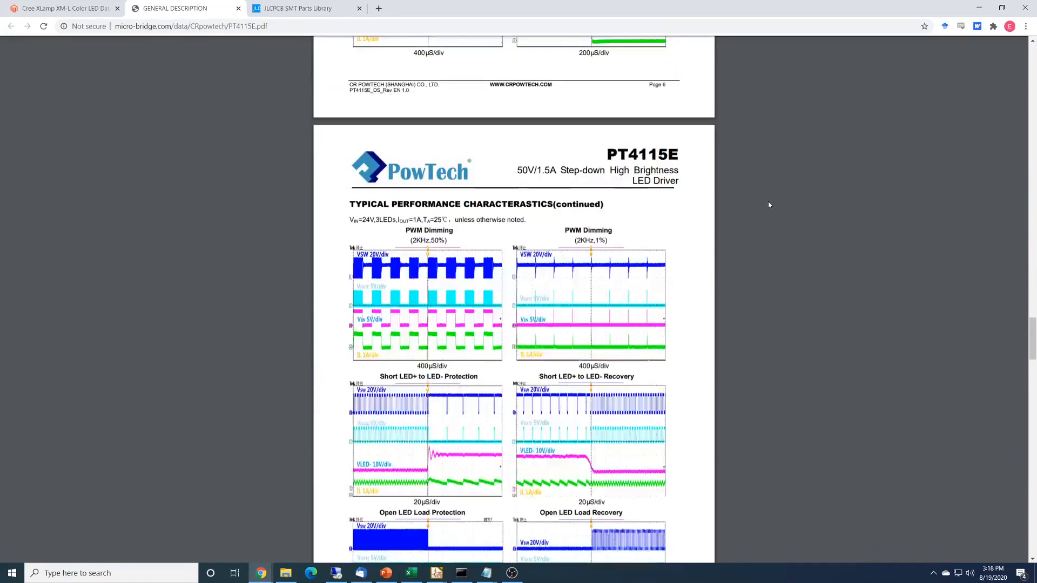
pyautogui.scroll(-10, 769, 204)
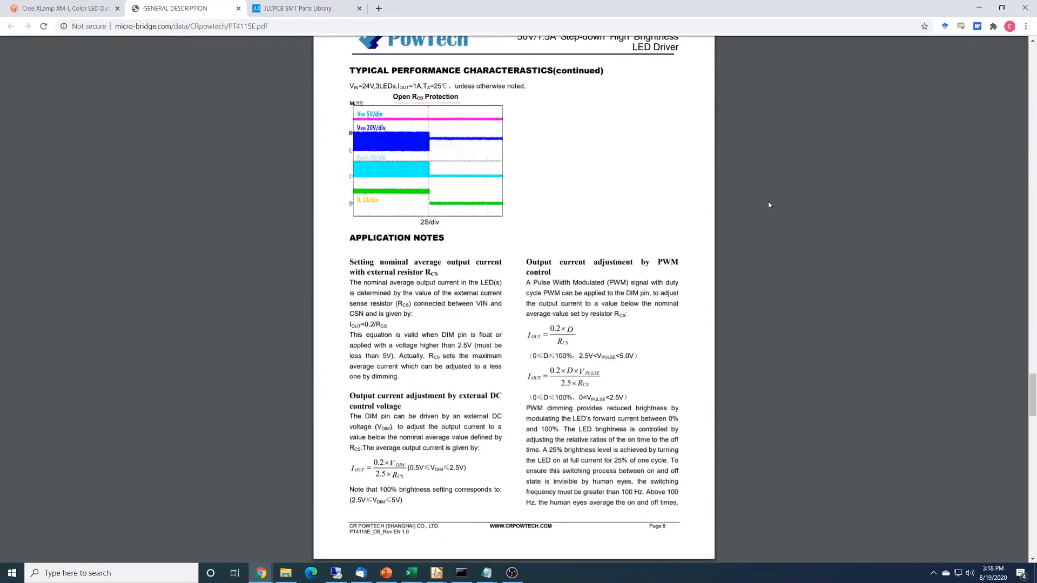
pyautogui.scroll(-7, 769, 204)
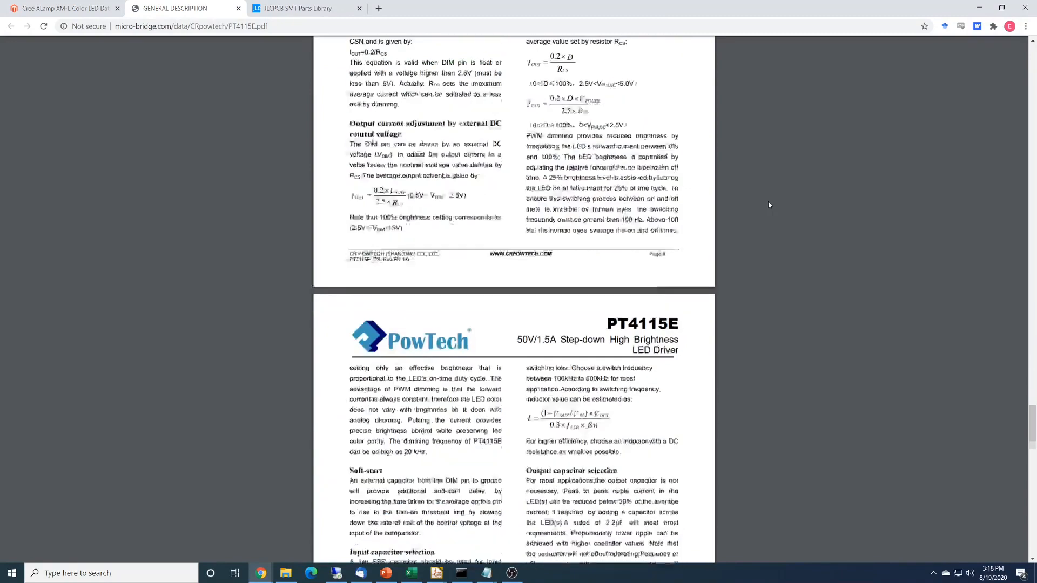
pyautogui.scroll(-3, 769, 205)
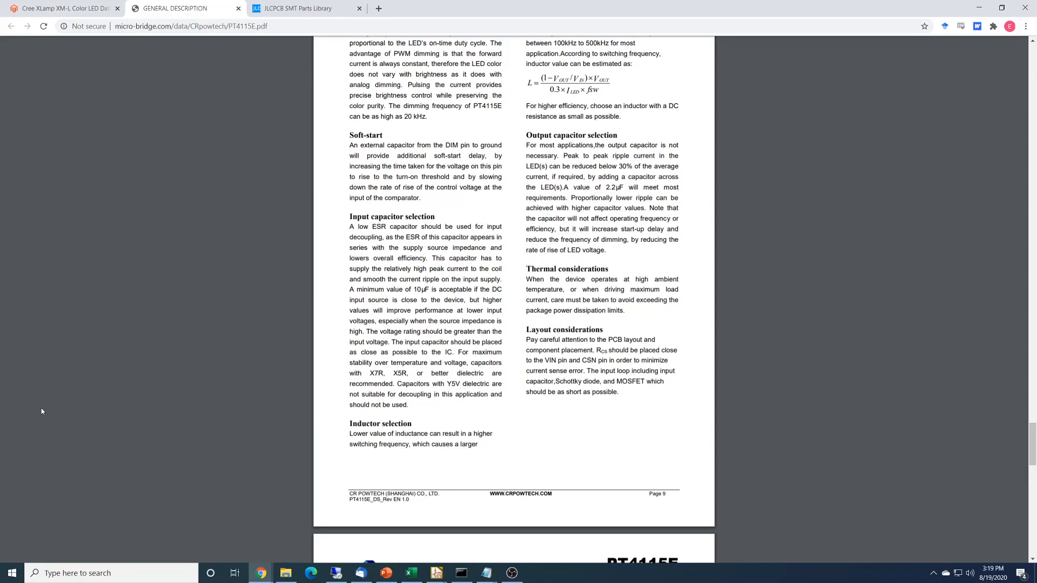
# Step: Check the schematic briefly, and expand the details of tantalum capacitor TPSB106K016R0800 in the JLCPCB SMT Parts Library
pyautogui.hotkey('alt', 'Tab')
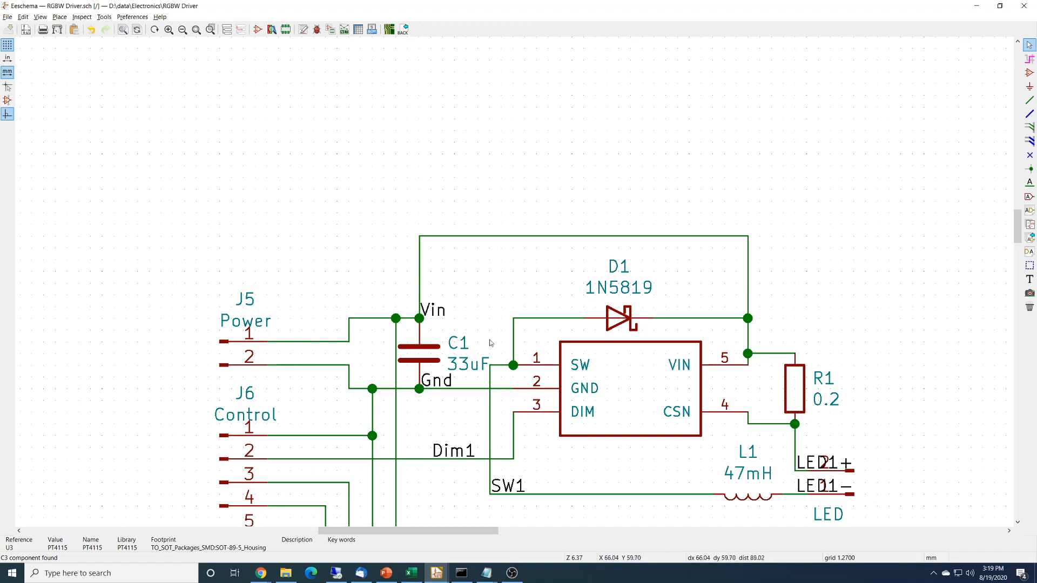
pyautogui.hotkey('alt', 'Tab')
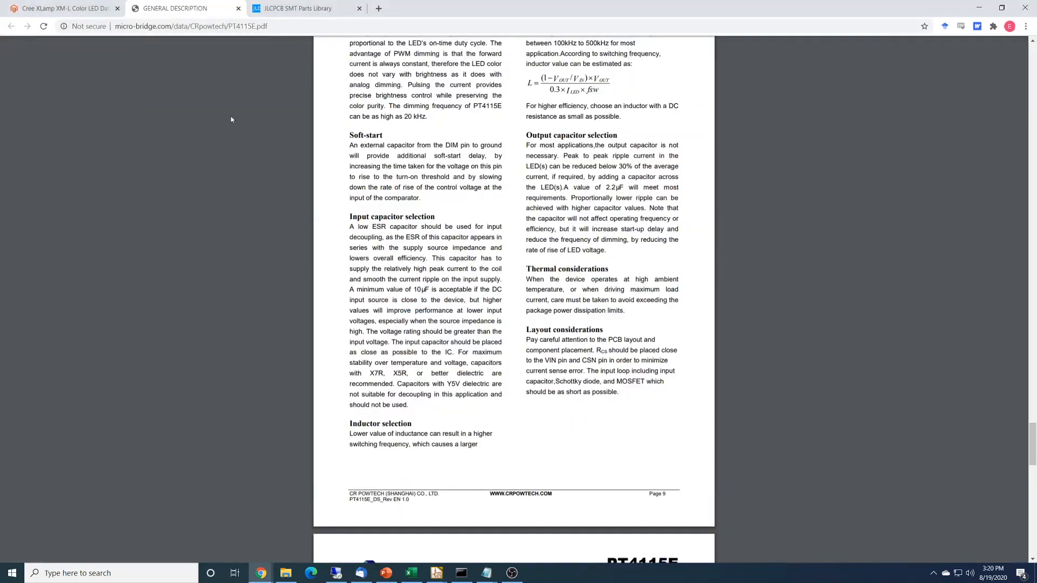
pyautogui.click(309, 9)
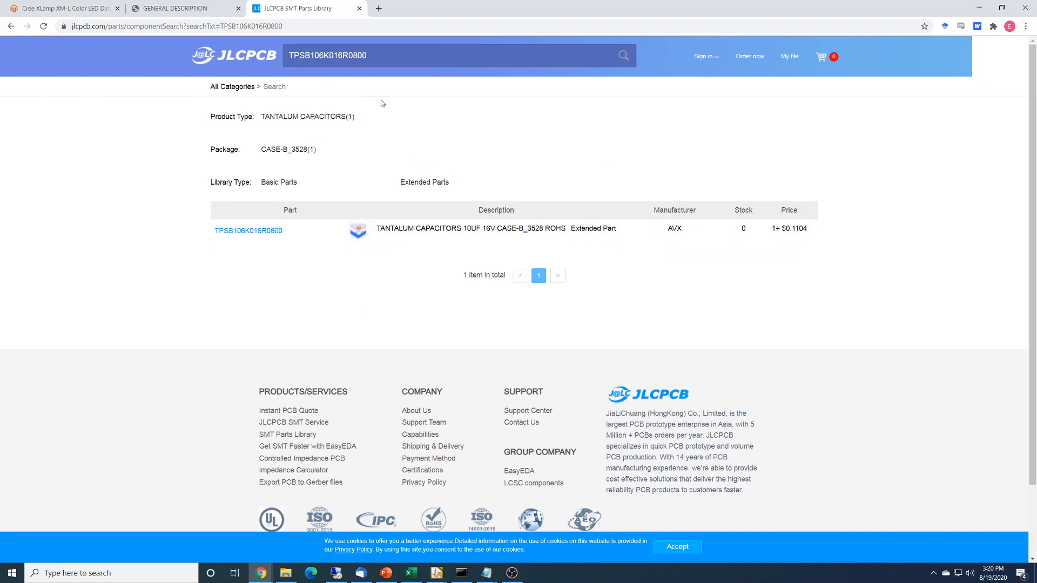
pyautogui.click(269, 232)
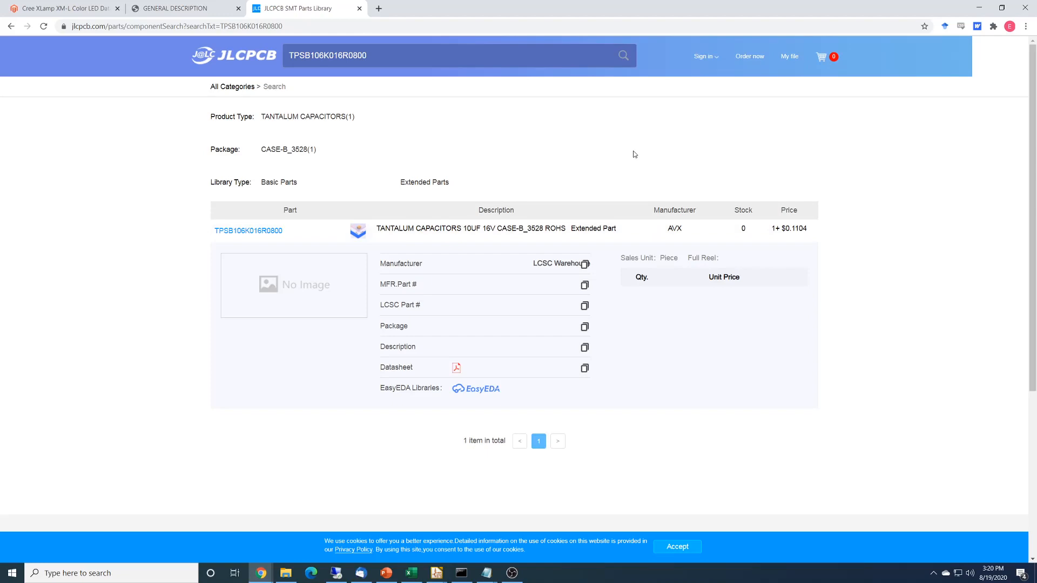
# Step: Switch to the Eeschema schematic and review the first LED driver circuit and the three repeated driver channels below it
pyautogui.hotkey('alt', 'Tab')
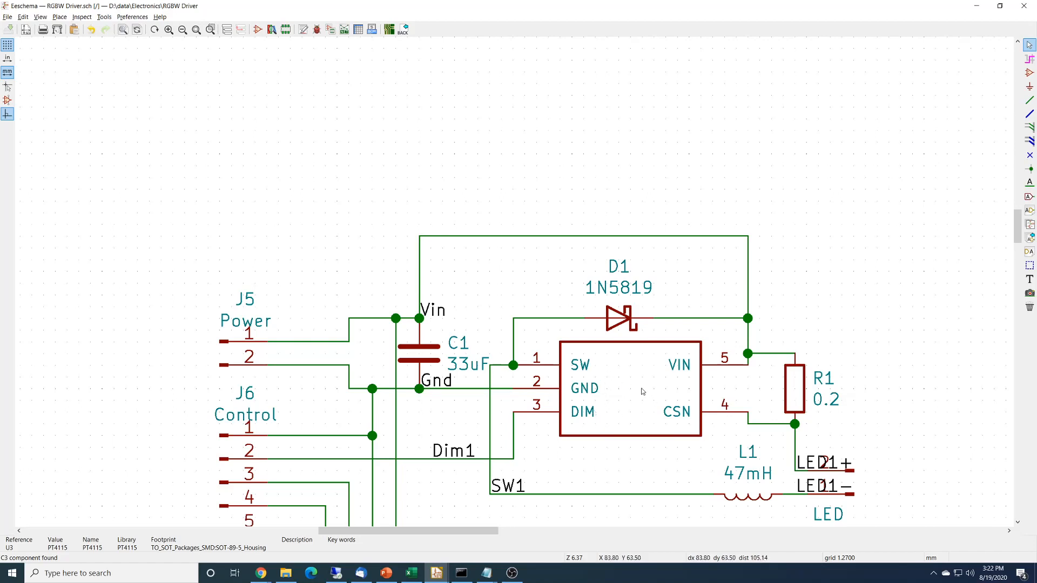
pyautogui.scroll(-1, 641, 387)
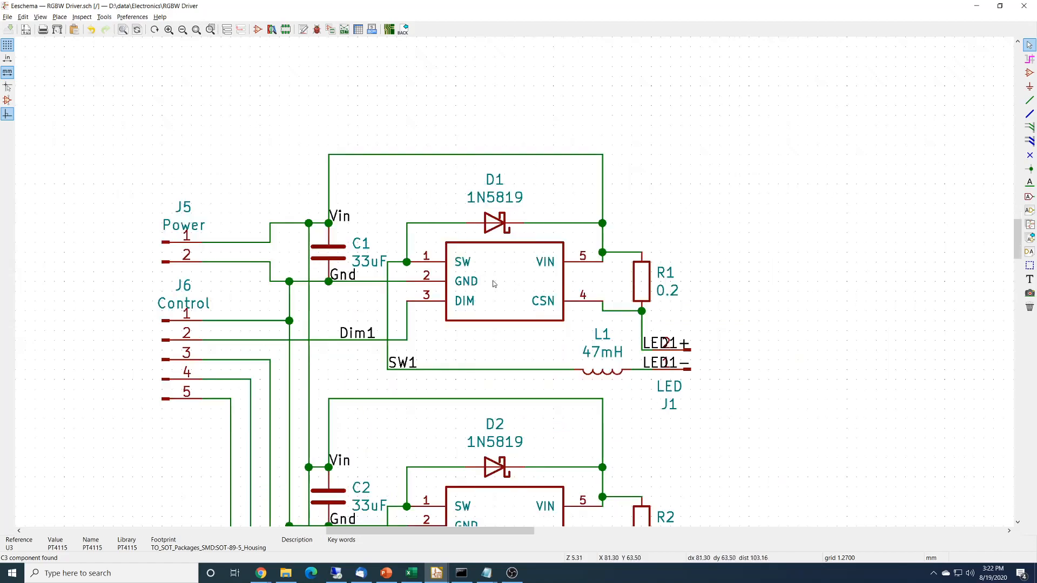
pyautogui.scroll(1, 493, 280)
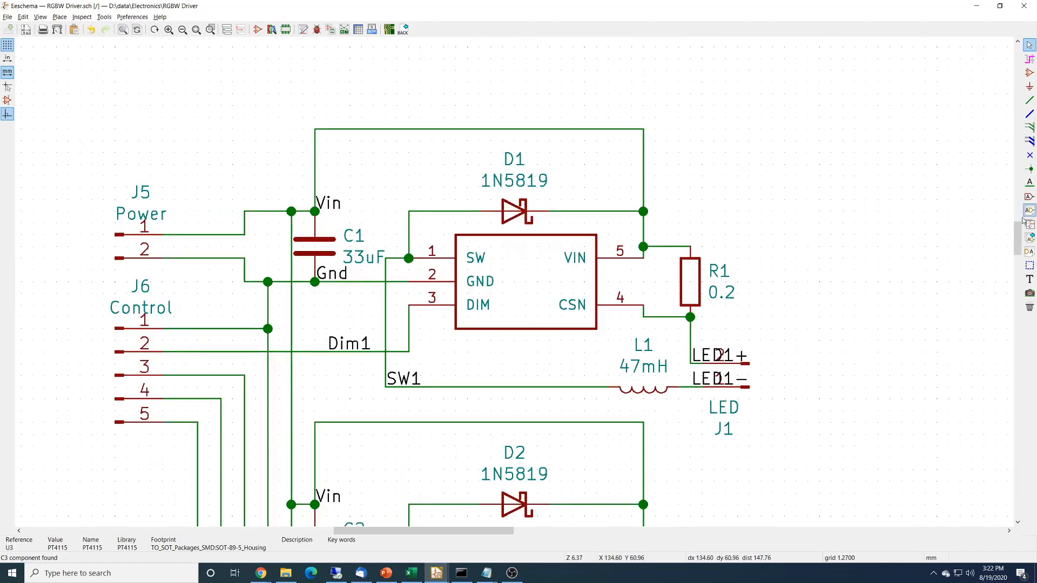
pyautogui.moveTo(1018, 235); pyautogui.dragTo(1018, 221)
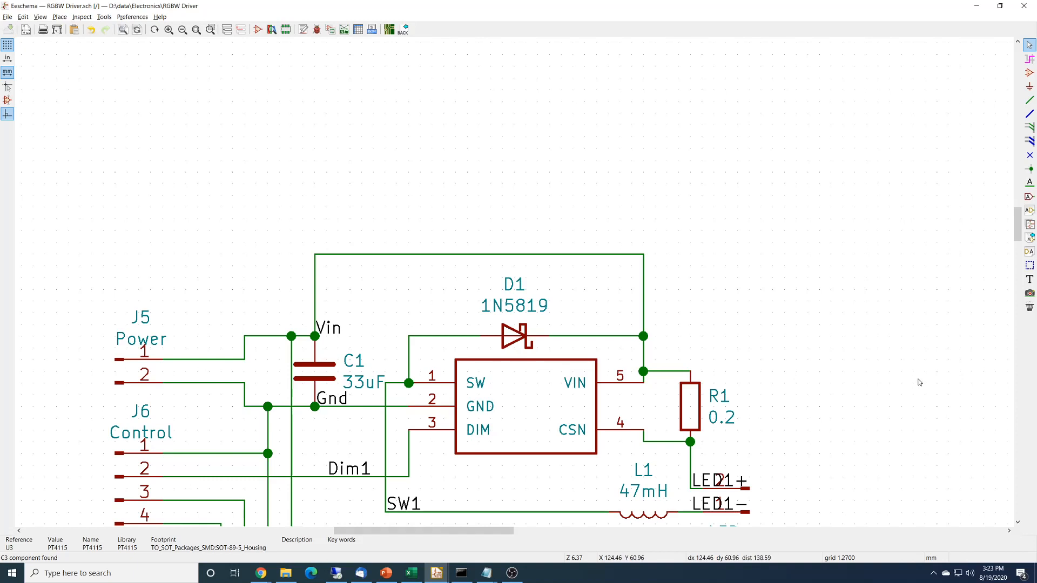
pyautogui.scroll(-4, 920, 382)
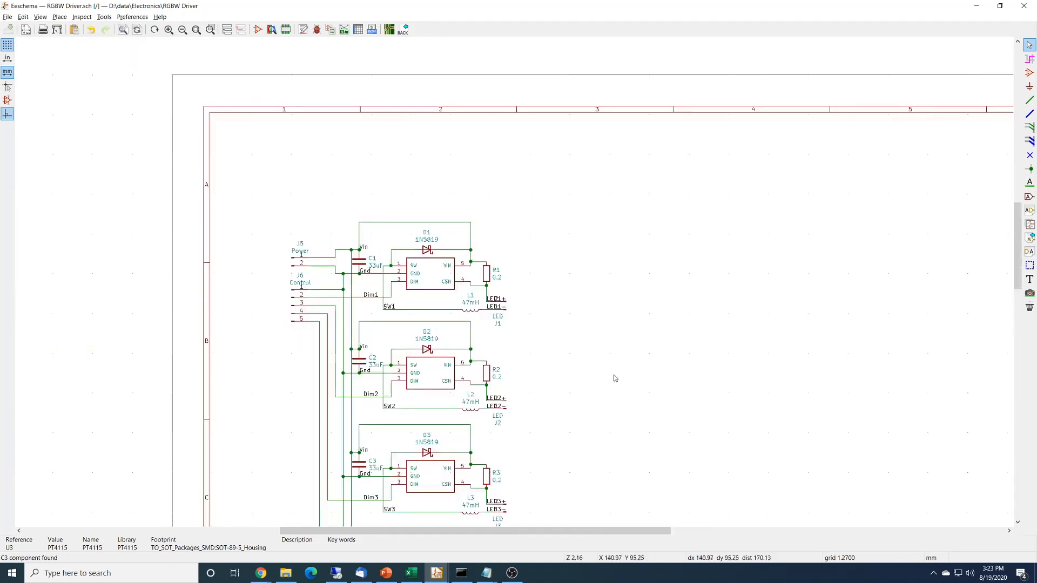
pyautogui.moveTo(655, 412); pyautogui.dragTo(616, 273, button='middle')
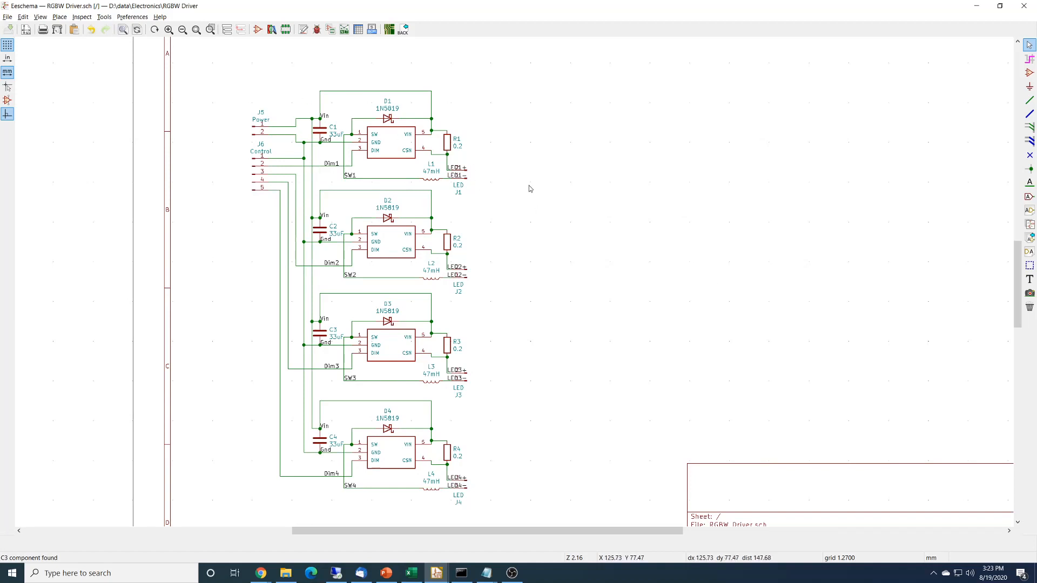
pyautogui.moveTo(275, 71); pyautogui.dragTo(487, 186)
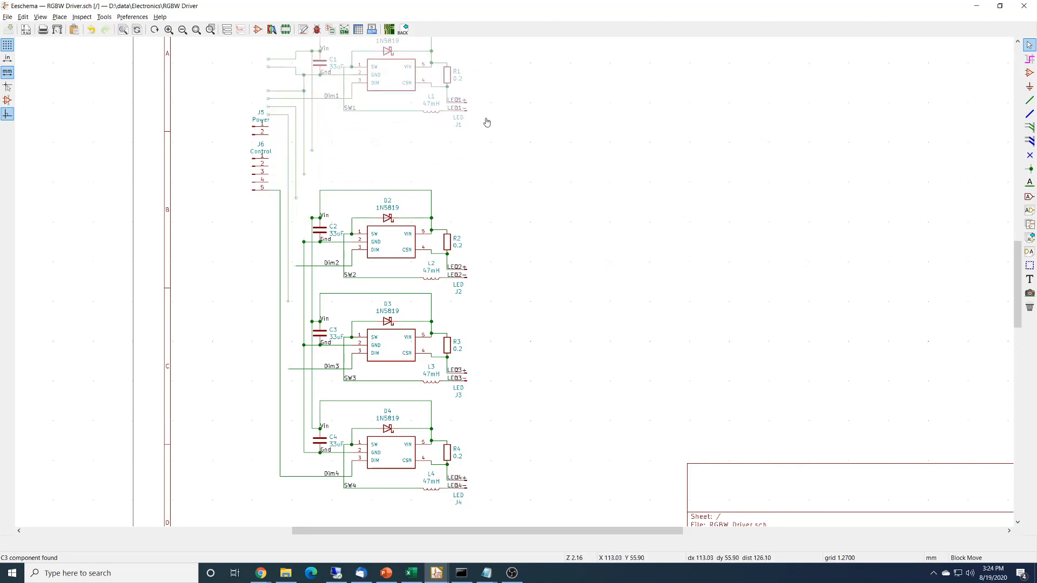
pyautogui.press('Escape')
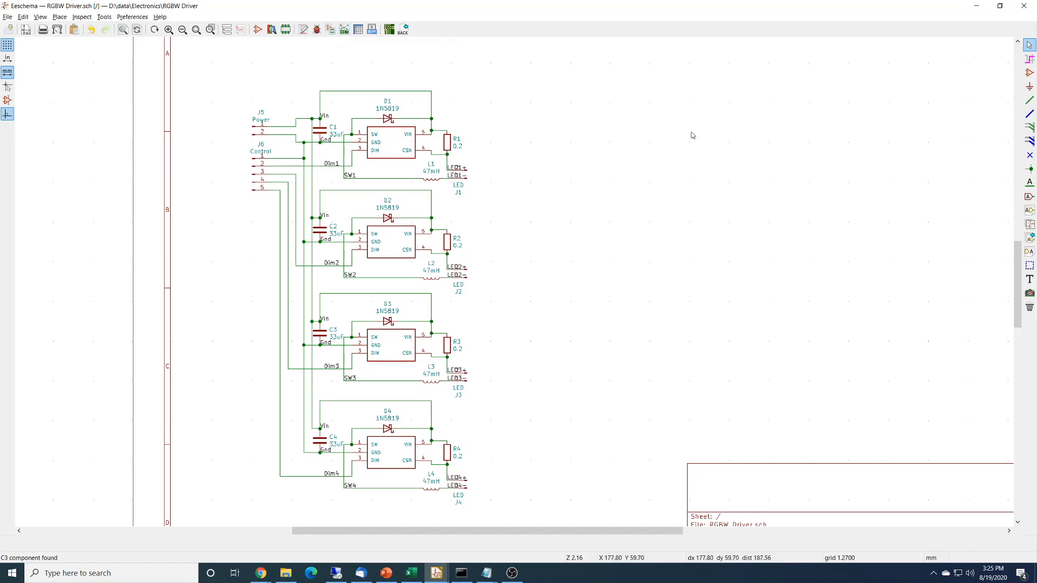
# Step: Switch to the RGBW Driver board in Pcbnew and examine the copper routing around the first LED driver channel
pyautogui.hotkey('alt', 'Tab')
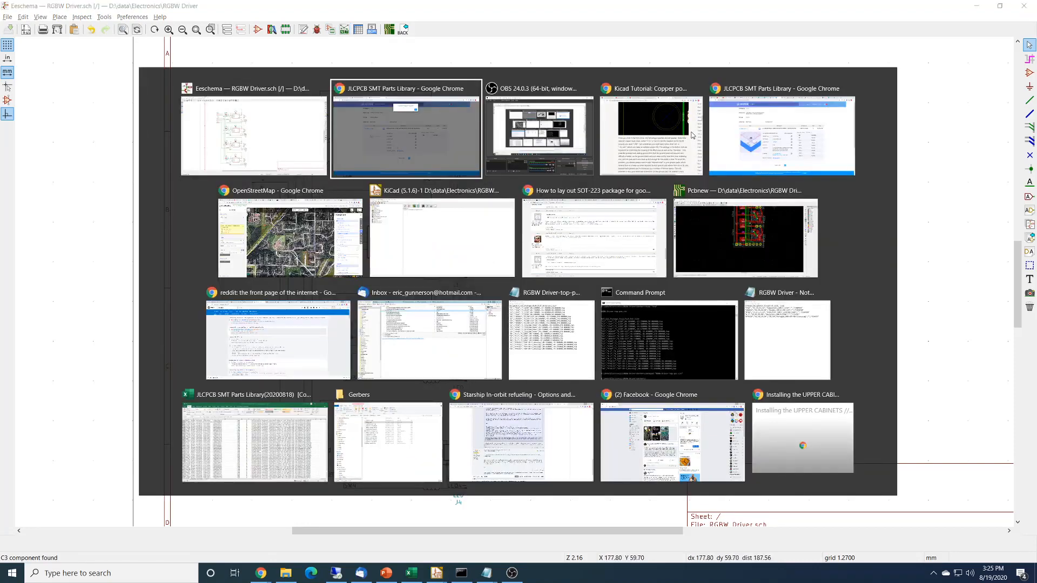
pyautogui.press('Tab')
pyautogui.press('Tab')
pyautogui.press('Tab')
pyautogui.press('Tab')
pyautogui.press('Tab')
pyautogui.press('Tab')
pyautogui.press('Tab')
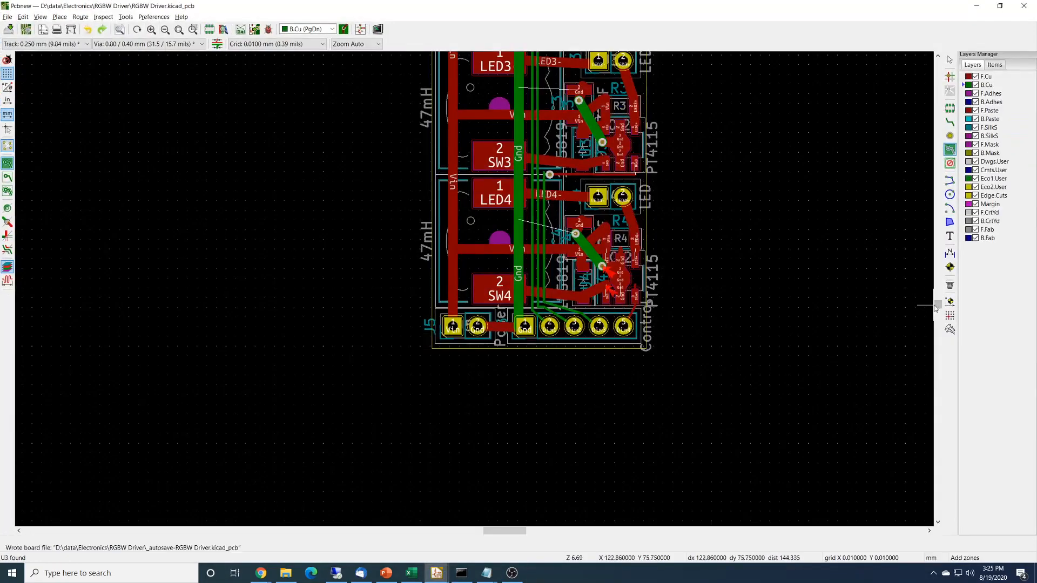
pyautogui.moveTo(936, 308); pyautogui.dragTo(935, 293)
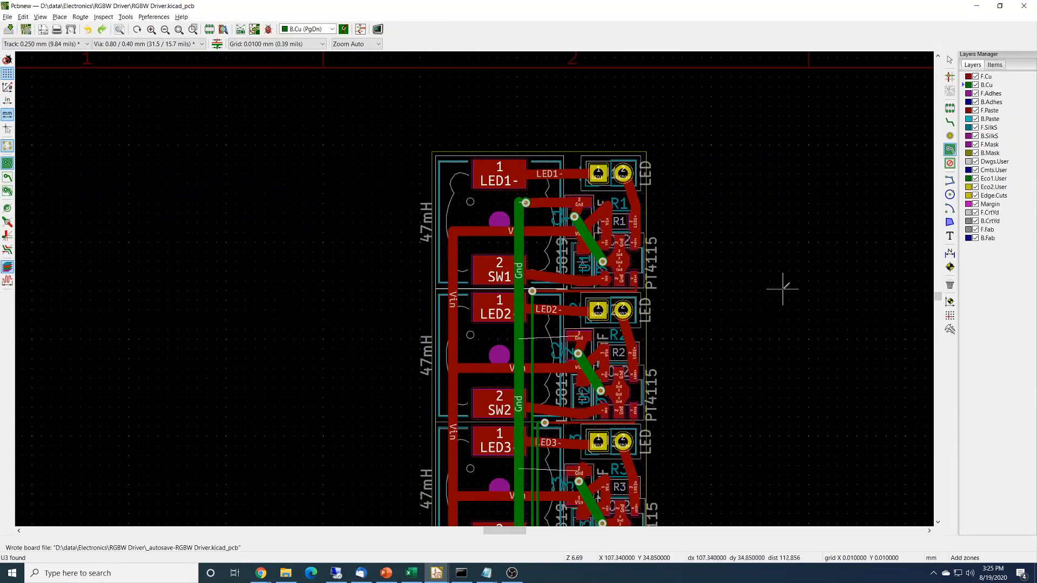
pyautogui.scroll(1, 783, 289)
pyautogui.scroll(1, 144, 250)
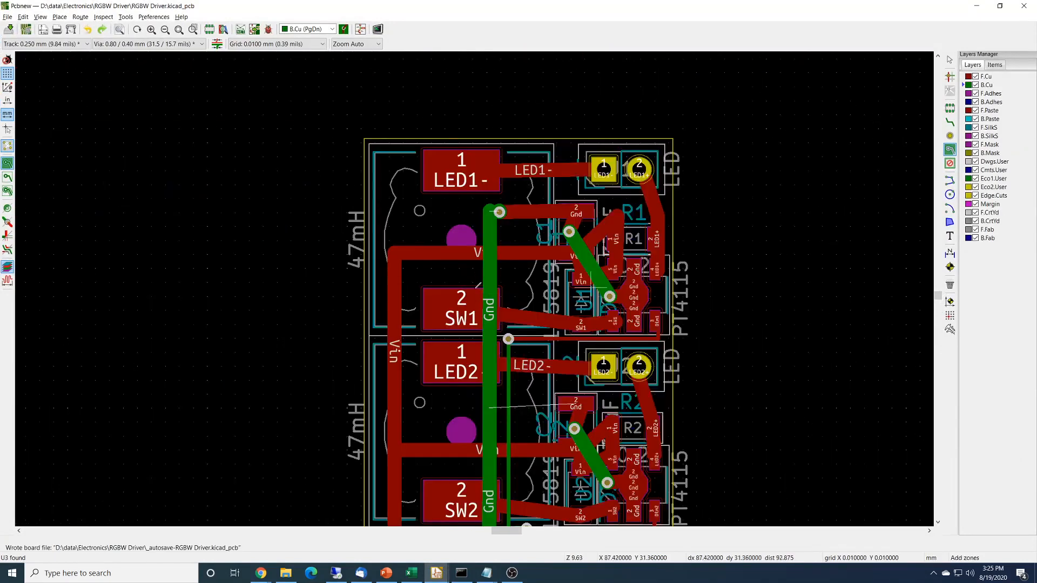
pyautogui.scroll(1, 593, 288)
pyautogui.scroll(1, 357, 257)
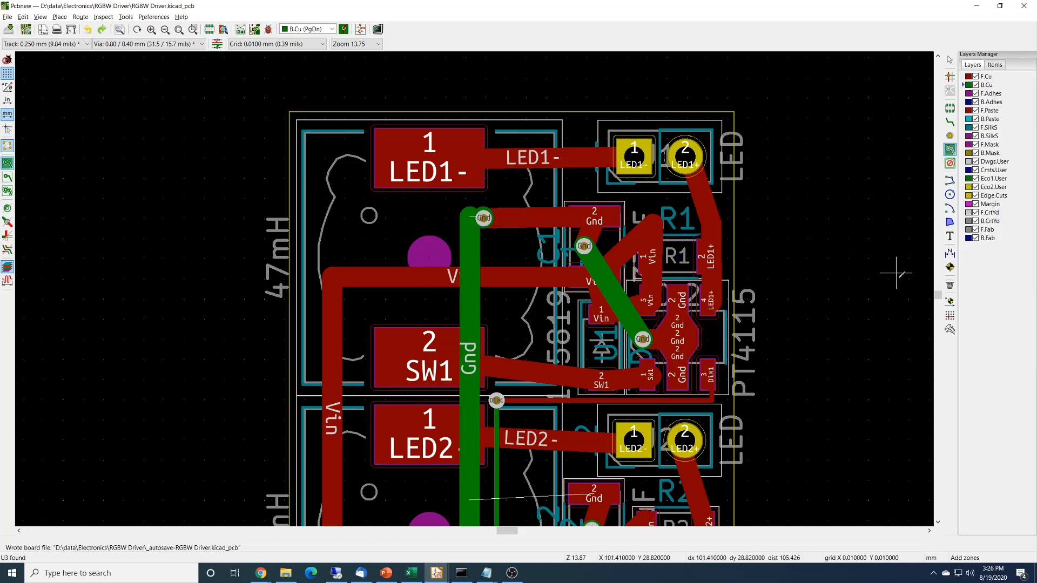
pyautogui.scroll(-2, 940, 296)
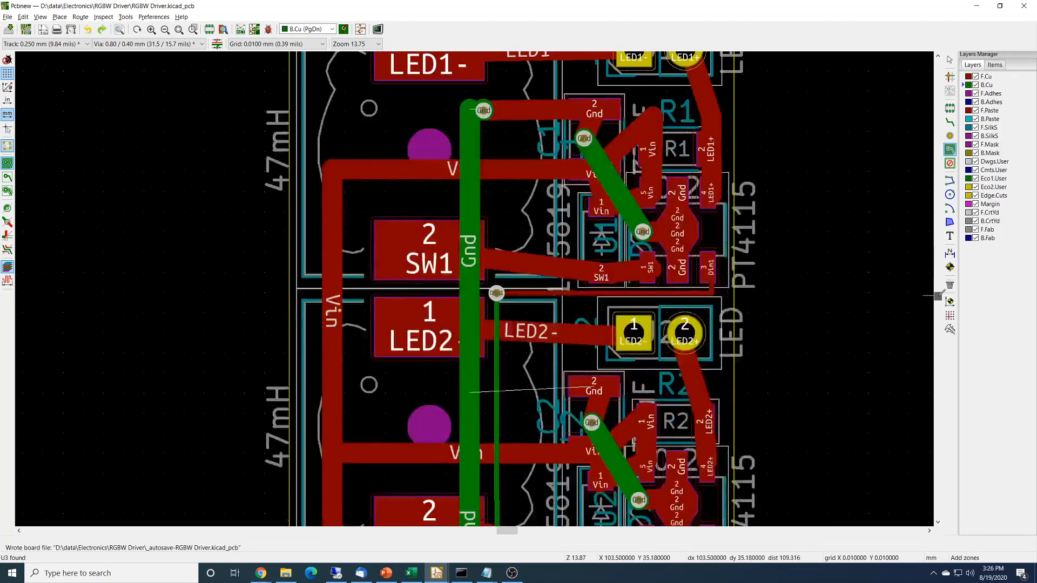
pyautogui.scroll(3, 938, 294)
pyautogui.scroll(-1, 940, 295)
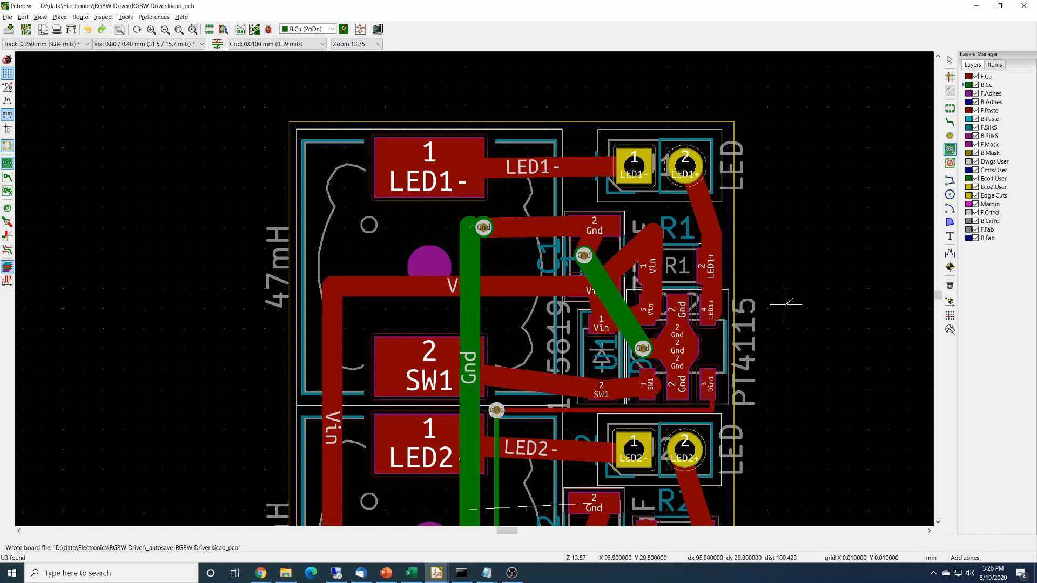
# Step: Hide the F.Cu and B.Cu layers and review the component placement from the first channel down to the power and control connectors
pyautogui.click(975, 77)
pyautogui.click(976, 85)
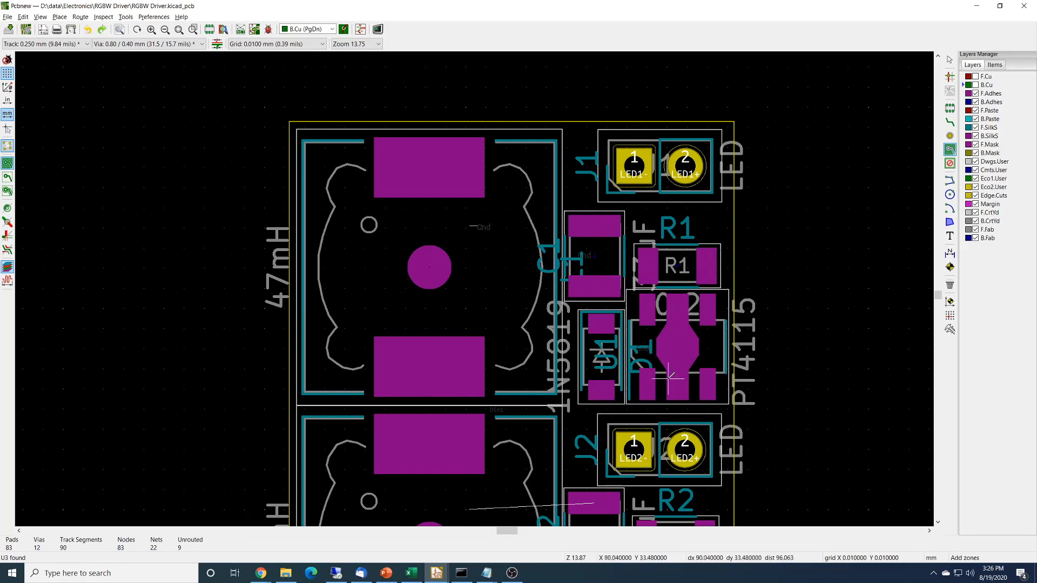
pyautogui.scroll(-2, 688, 341)
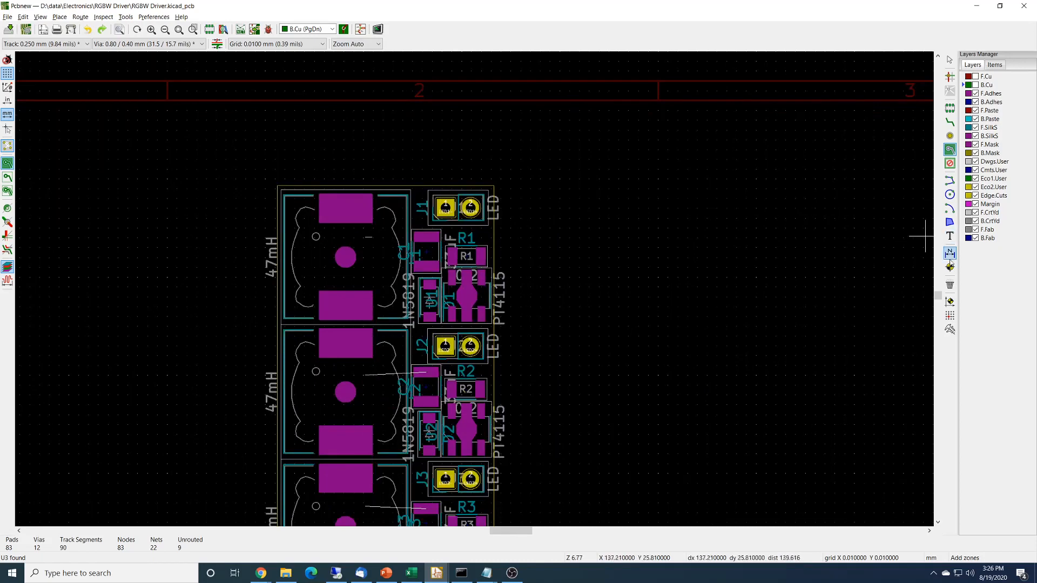
pyautogui.scroll(-1, 941, 292)
pyautogui.moveTo(941, 292); pyautogui.dragTo(940, 297)
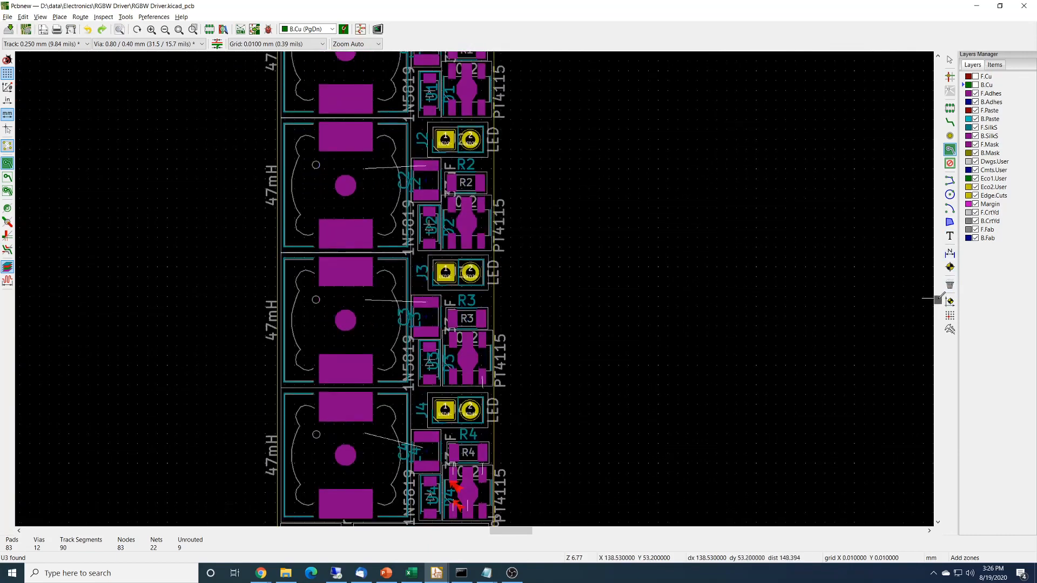
pyautogui.moveTo(940, 296); pyautogui.dragTo(940, 298)
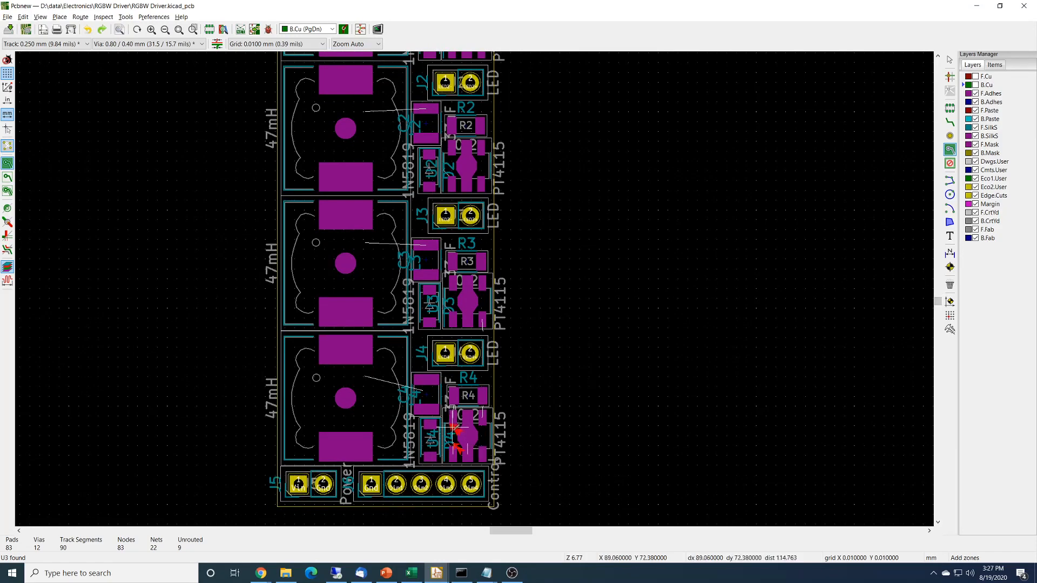
# Step: Run the design rule check on the board again with the current settings, and close the DRC Control dialog
pyautogui.scroll(5, 454, 432)
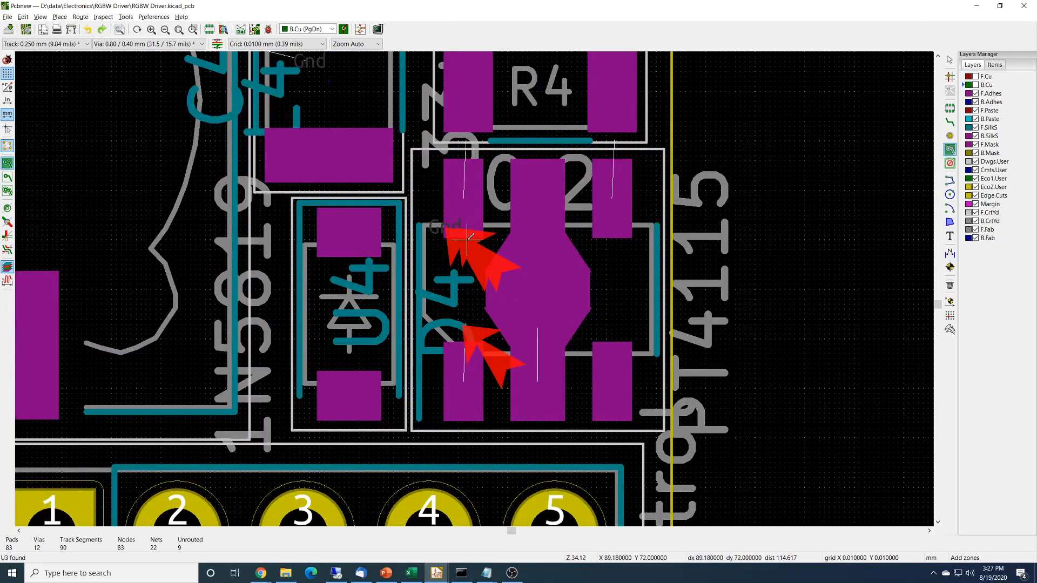
pyautogui.click(126, 17)
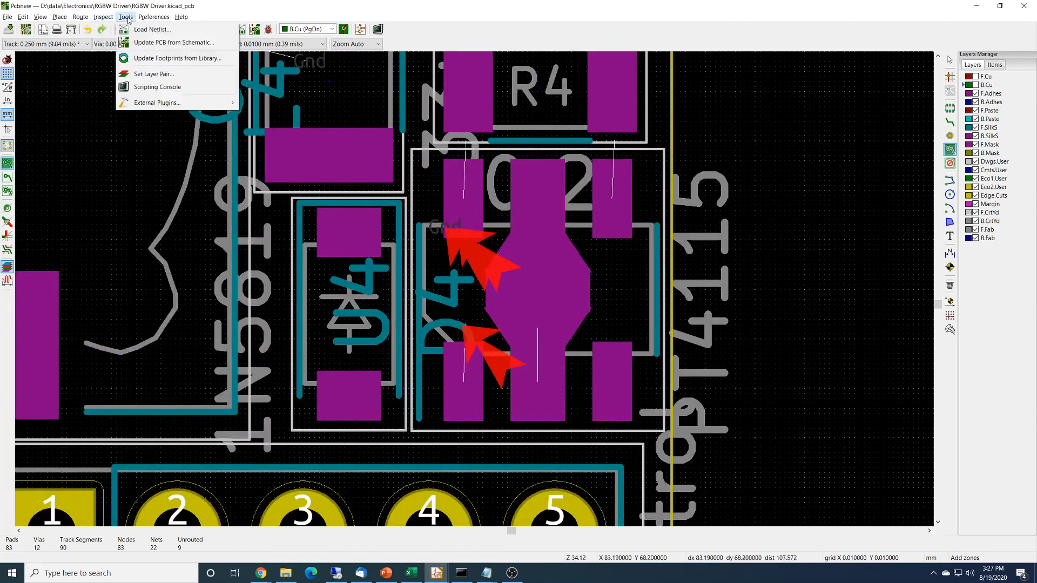
pyautogui.click(127, 17)
pyautogui.click(126, 18)
pyautogui.moveTo(109, 16)
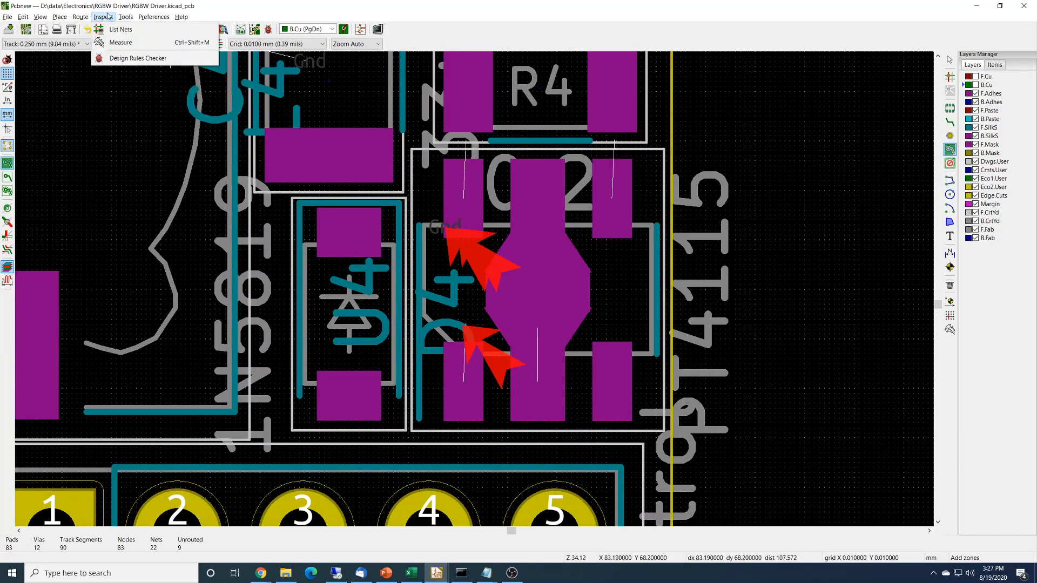
pyautogui.click(137, 58)
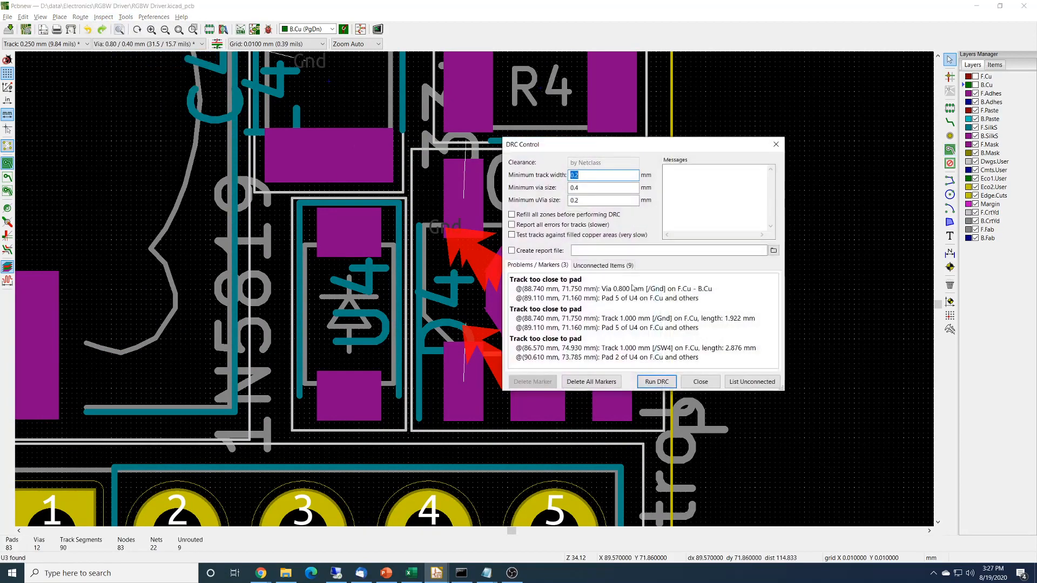
pyautogui.click(657, 382)
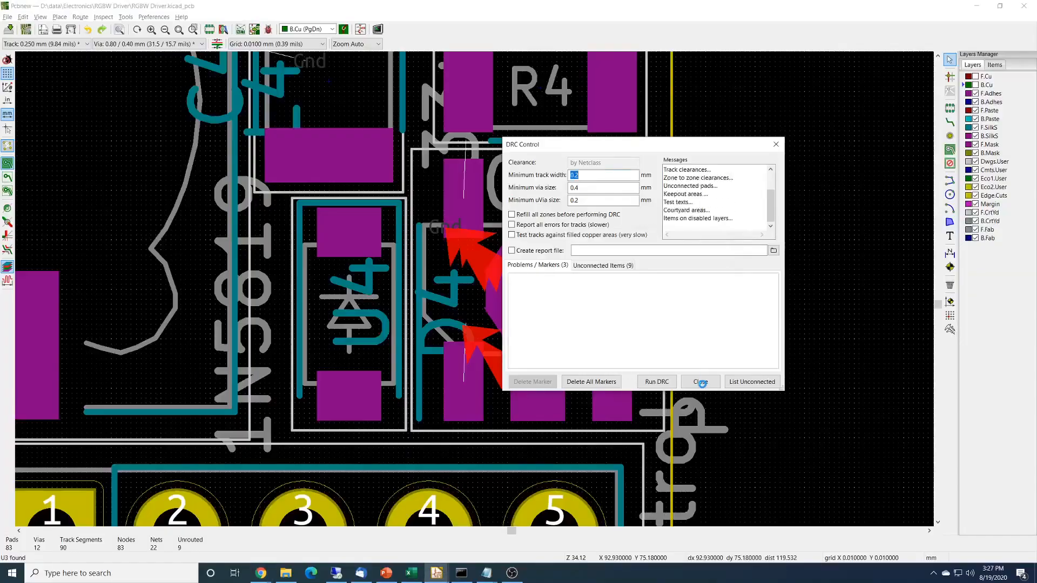
pyautogui.click(701, 382)
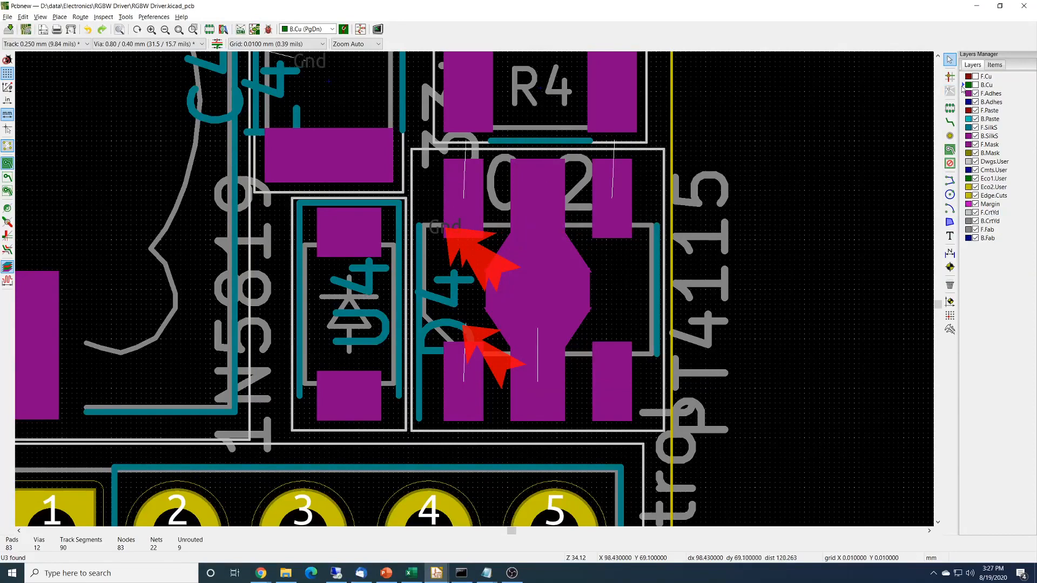
# Step: Show the F.Cu and B.Cu layers and examine the copper routing from the first driver channel down to the power and control connectors
pyautogui.click(975, 77)
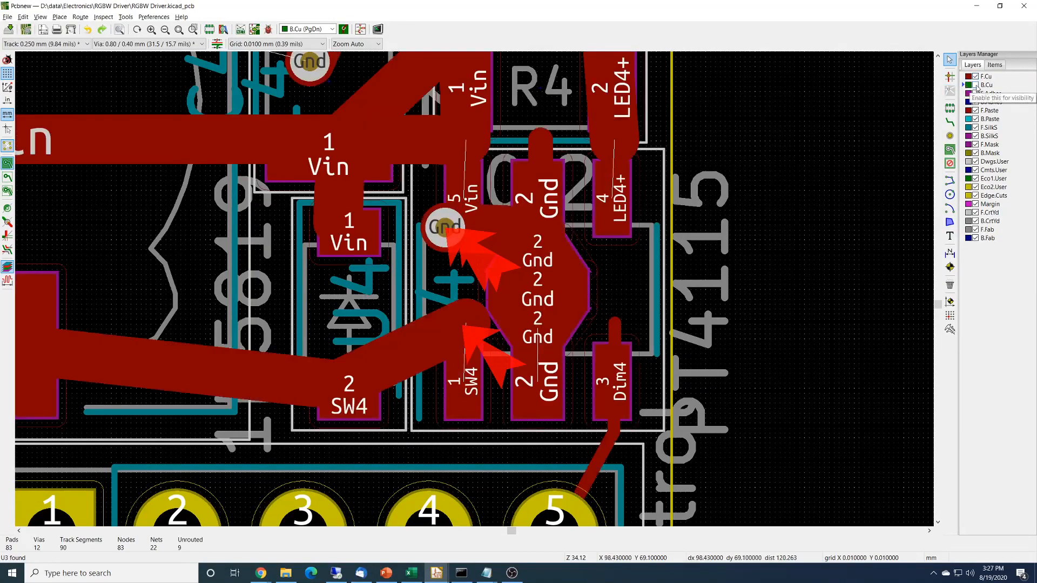
pyautogui.click(975, 85)
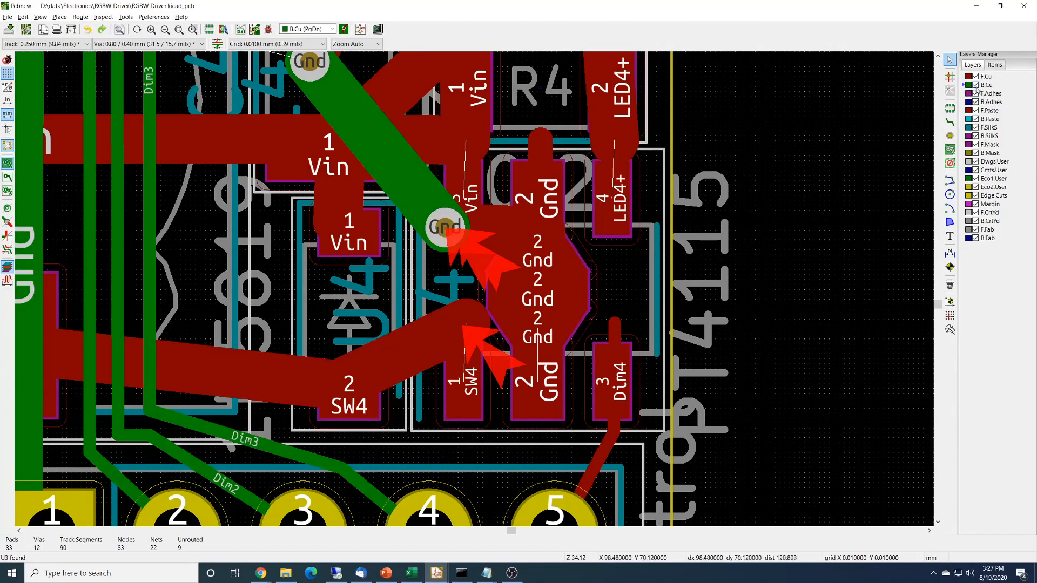
pyautogui.scroll(-3, 285, 293)
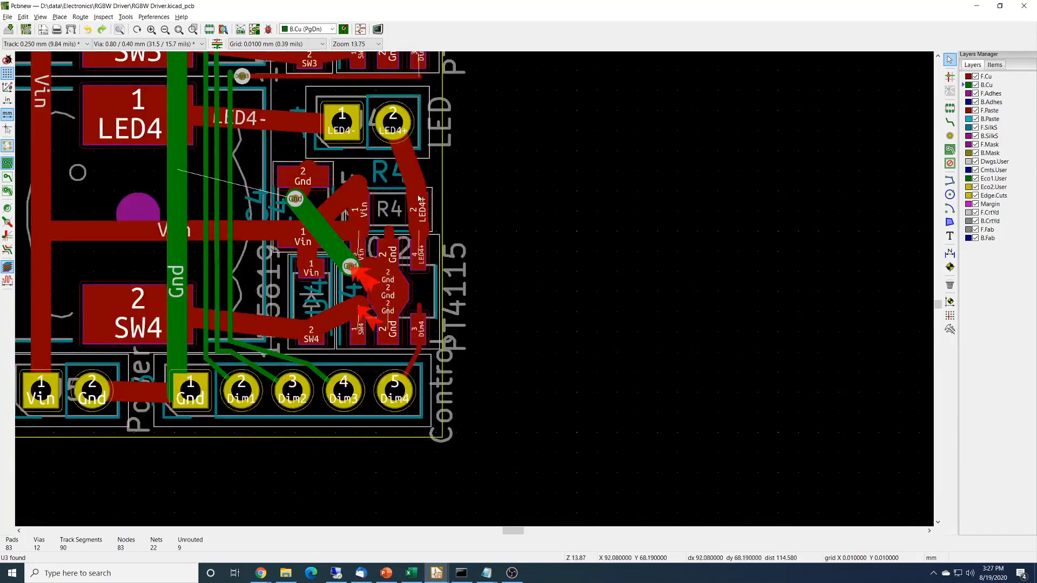
pyautogui.scroll(-3, 474, 288)
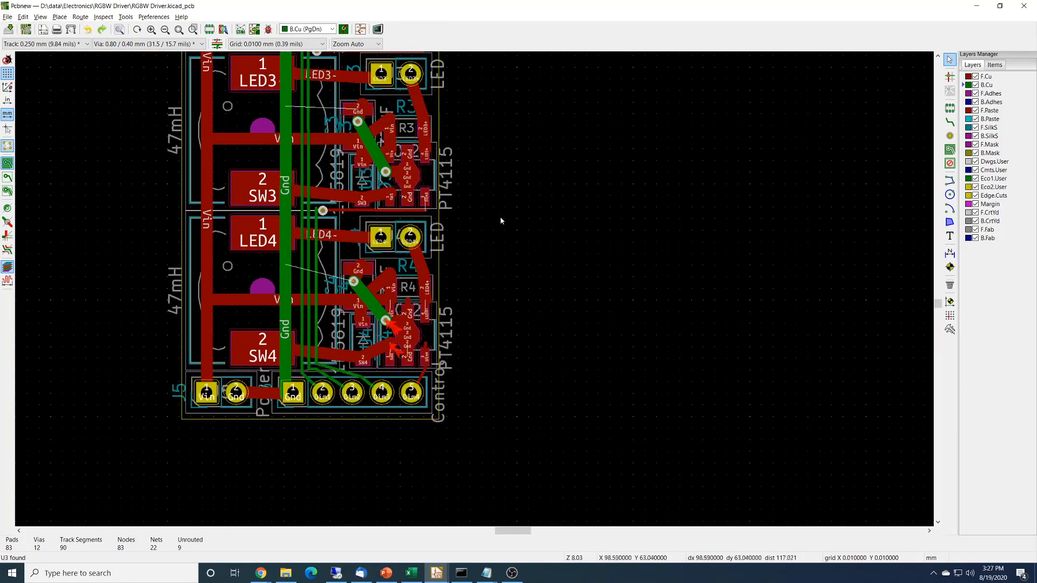
pyautogui.moveTo(500, 216); pyautogui.dragTo(574, 508, button='middle')
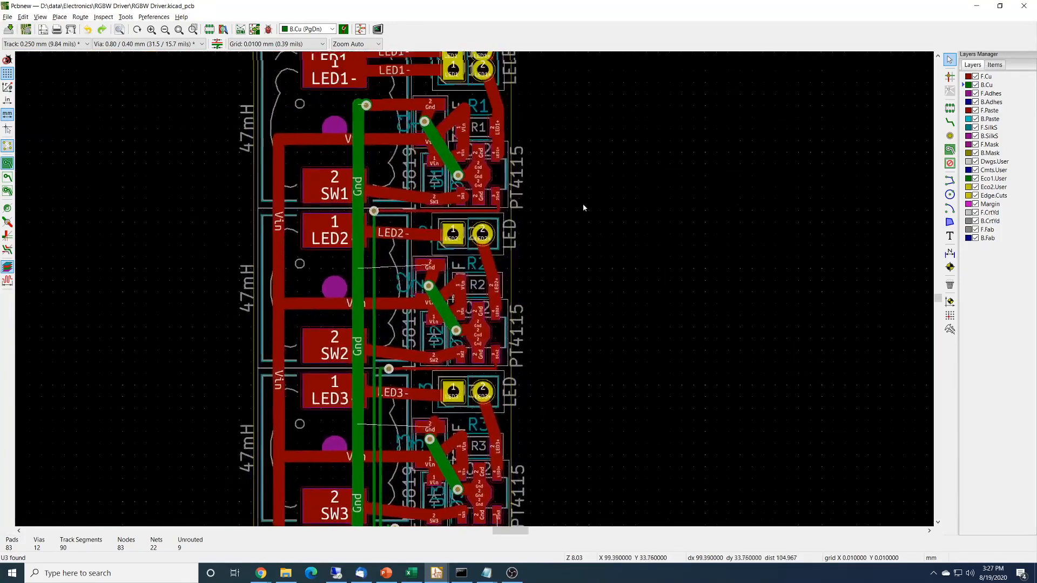
pyautogui.moveTo(583, 208); pyautogui.dragTo(573, 242, button='middle')
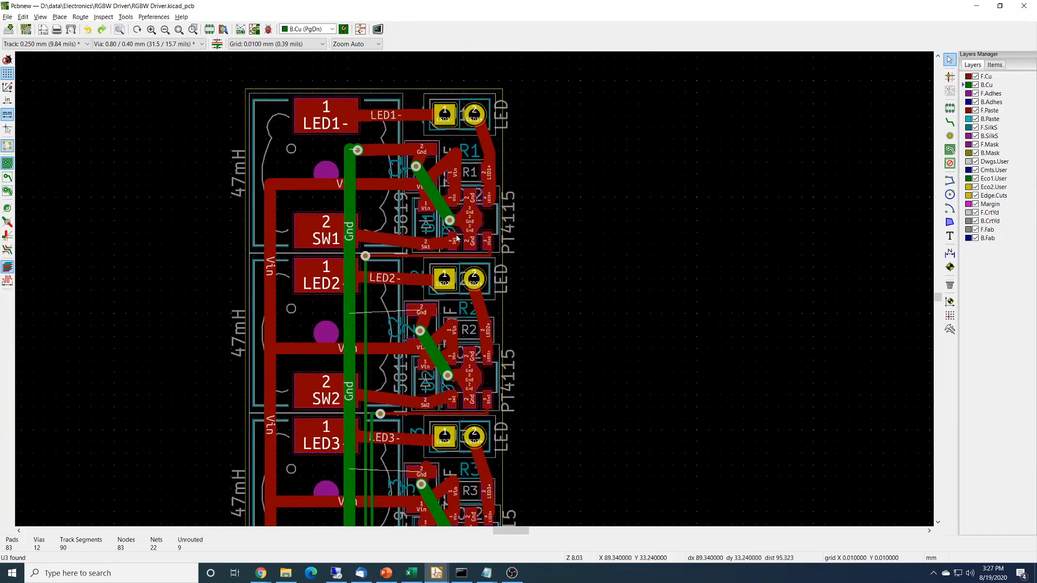
pyautogui.moveTo(543, 347); pyautogui.dragTo(546, 139, button='middle')
pyautogui.moveTo(562, 377); pyautogui.dragTo(558, 326, button='middle')
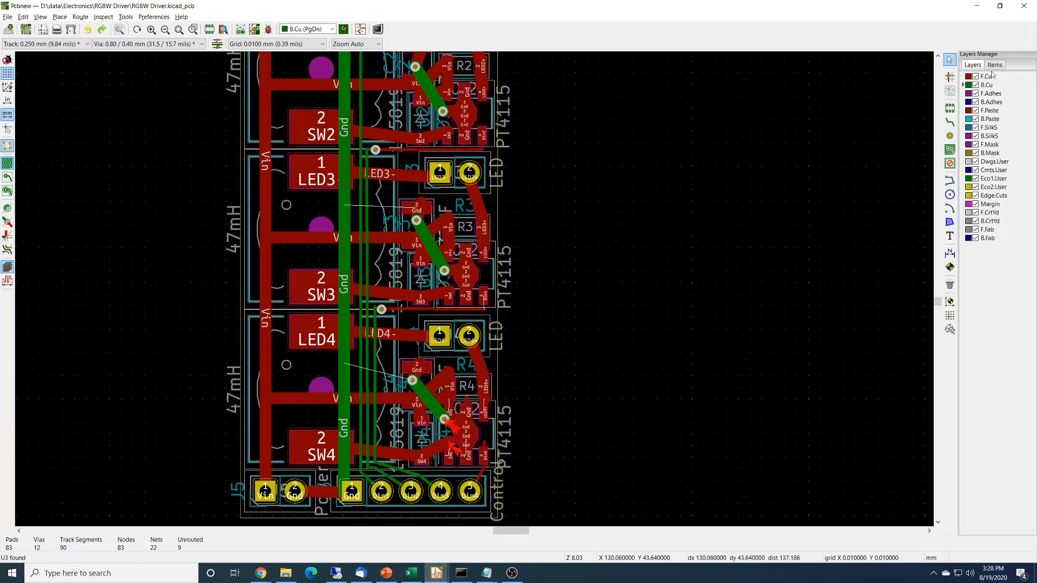
# Step: Hide the F.Cu and B.Cu layers and inspect the capacitor footprints C1 to C4 in the four driver channels
pyautogui.click(976, 76)
pyautogui.click(976, 85)
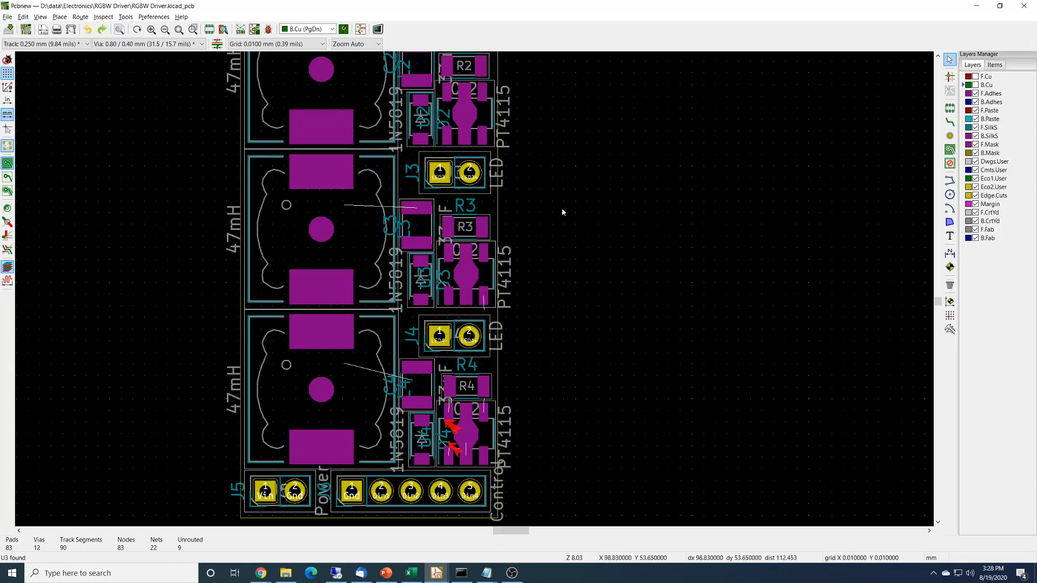
pyautogui.scroll(3, 561, 209)
pyautogui.scroll(-5, 474, 288)
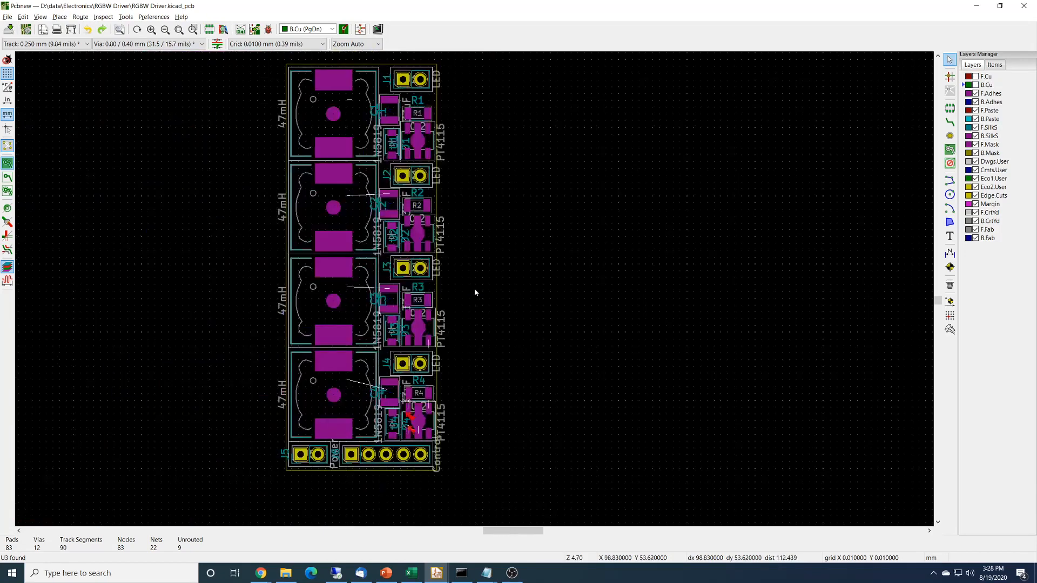
pyautogui.click(389, 102)
pyautogui.click(389, 204)
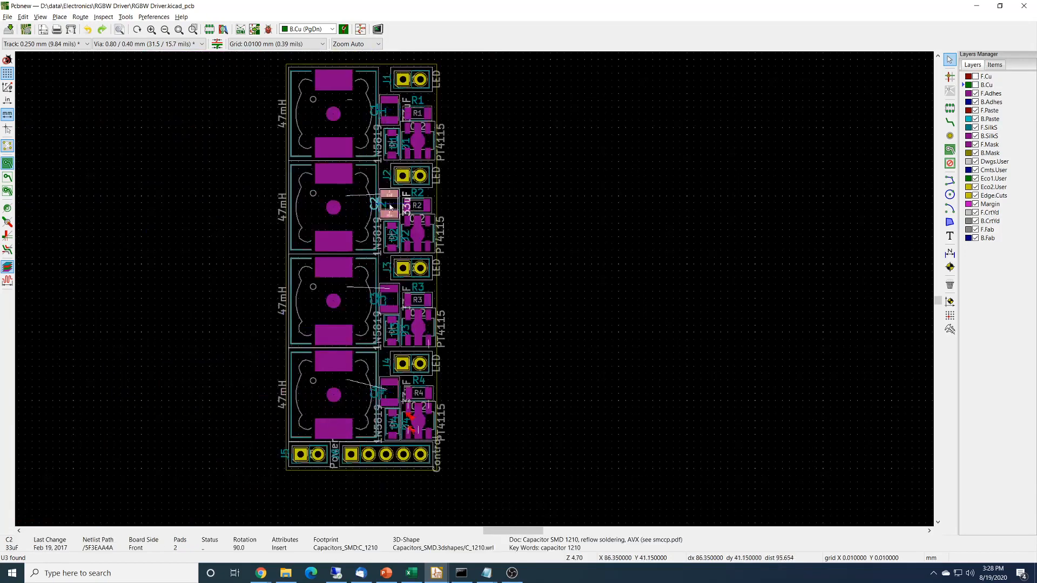
pyautogui.click(392, 301)
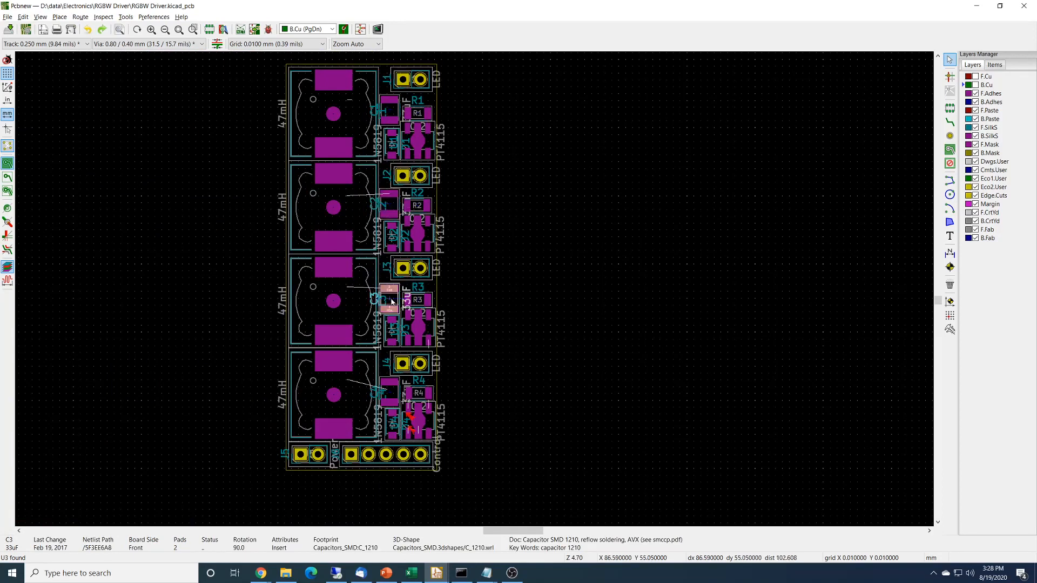
pyautogui.click(391, 390)
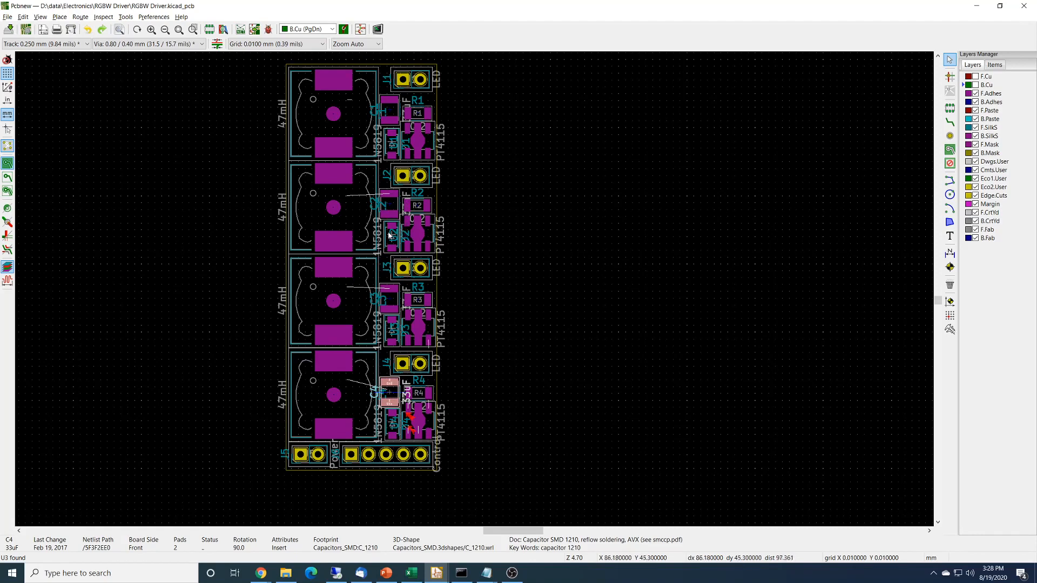
# Step: Adjust the placement of the PT4115 footprints U2 and U3 in the second and third driver channels
pyautogui.scroll(3, 398, 125)
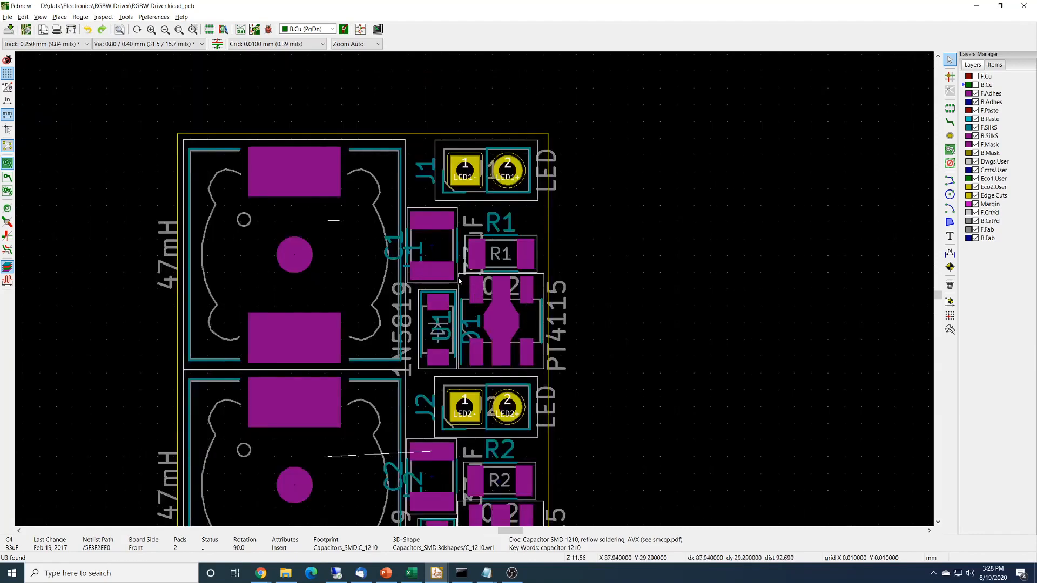
pyautogui.click(463, 512)
pyautogui.scroll(-1, 655, 458)
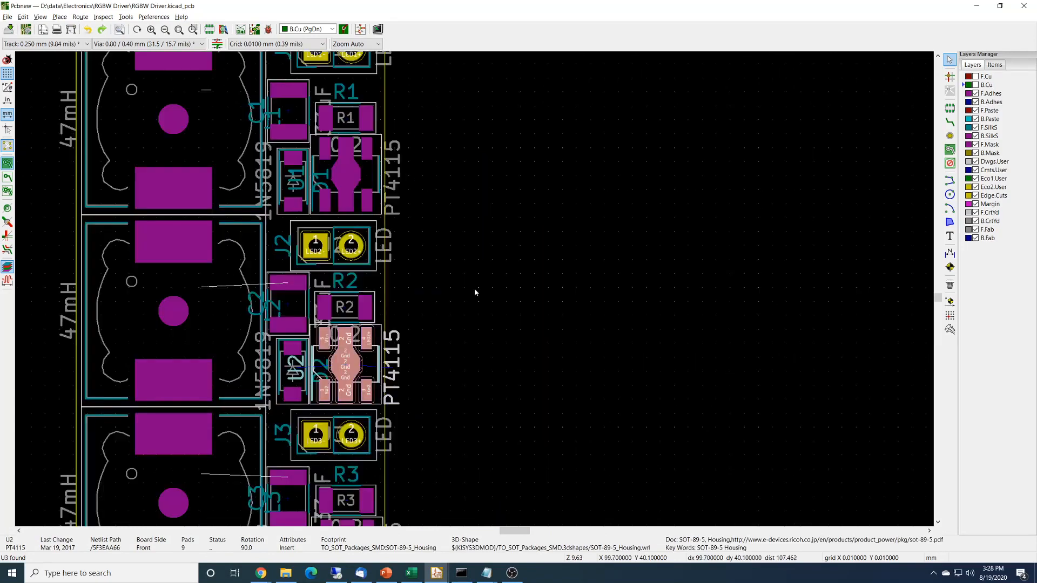
pyautogui.press('m')
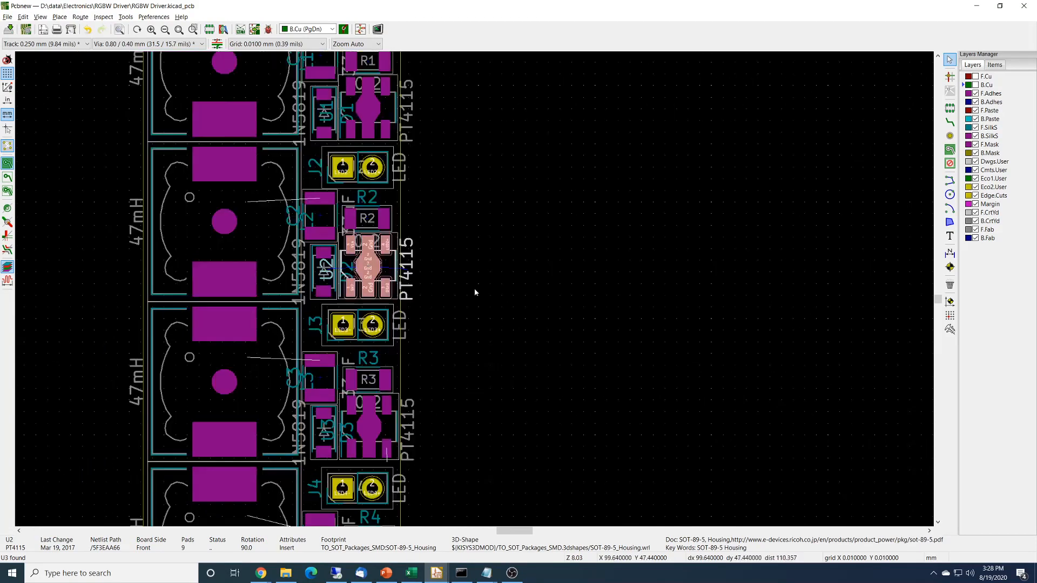
pyautogui.scroll(-1, 474, 396)
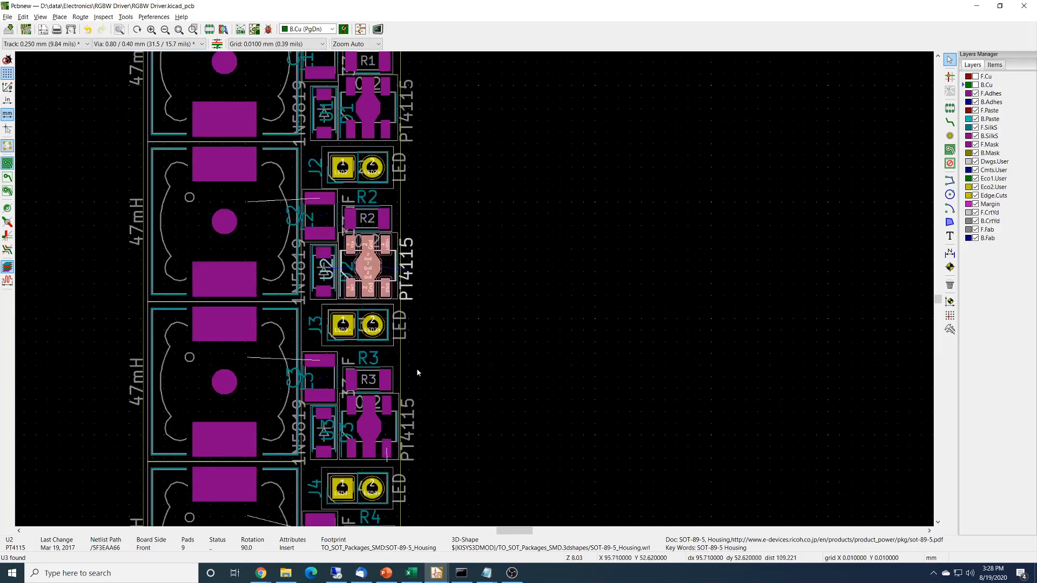
pyautogui.click(343, 407)
pyautogui.press('m')
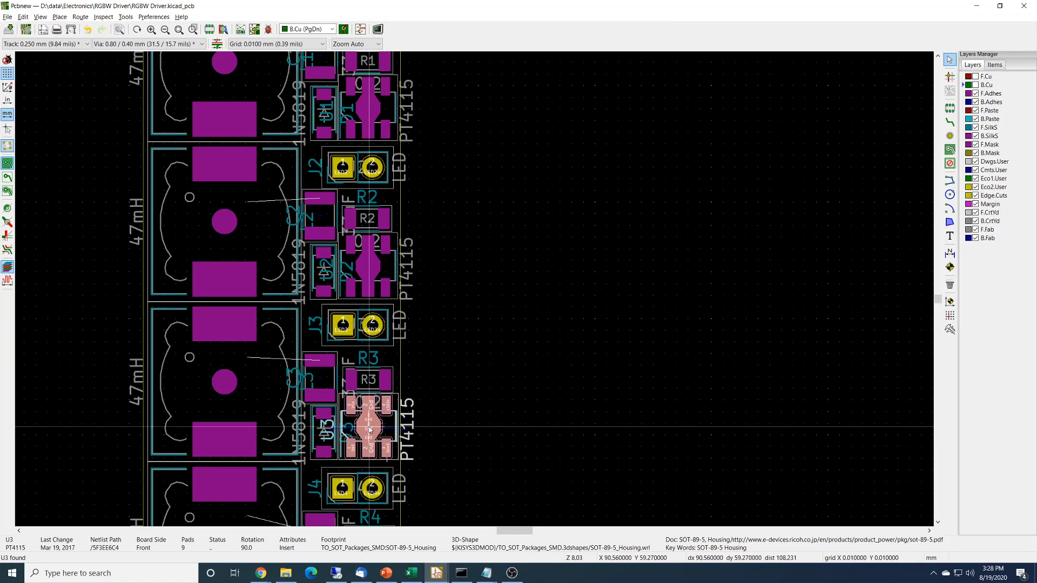
pyautogui.scroll(-1, 369, 427)
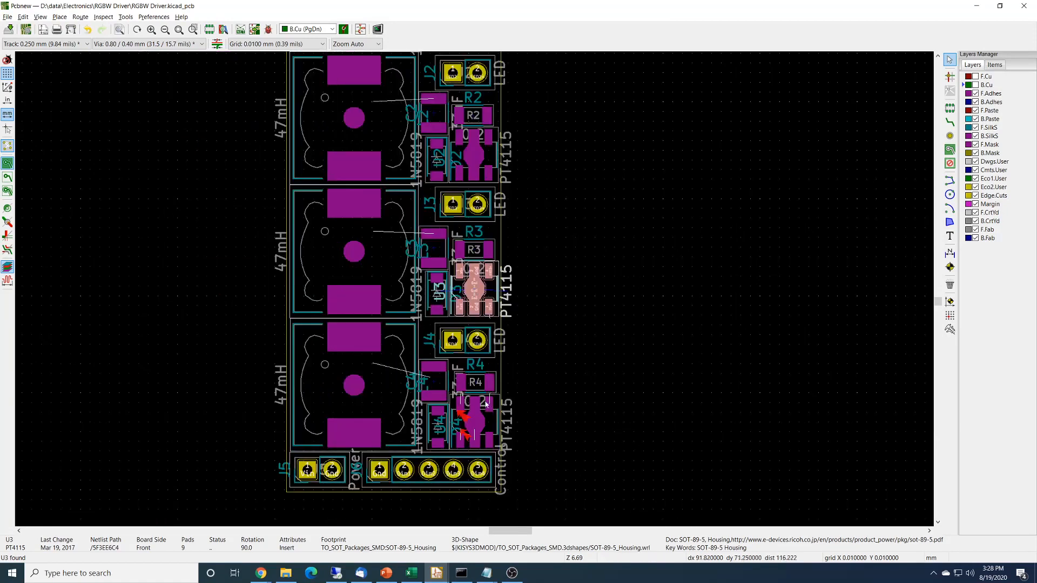
# Step: Nudge diode D4 and the PT4115 footprint U4 within the fourth driver channel
pyautogui.click(432, 424)
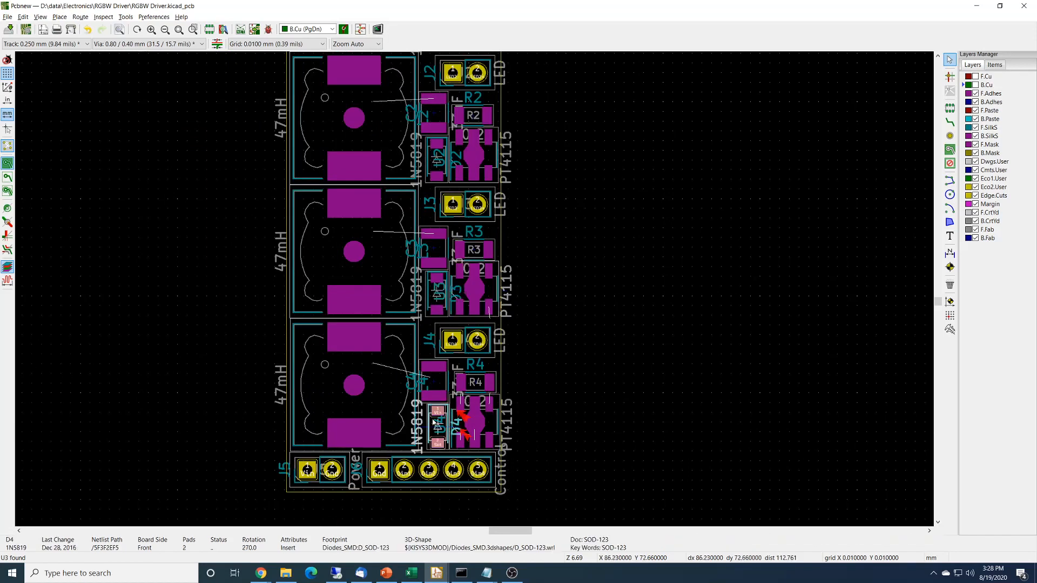
pyautogui.press('m')
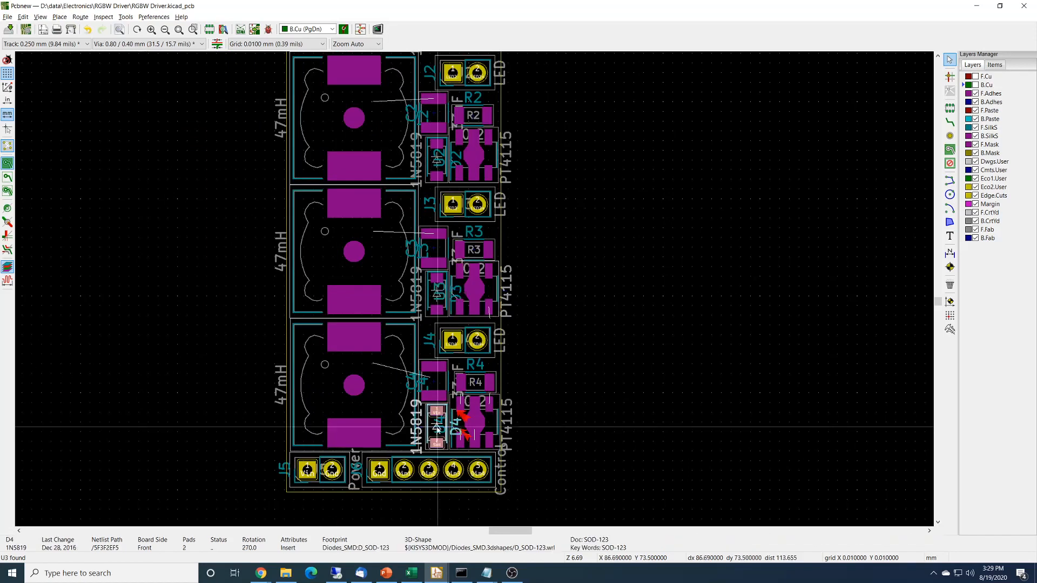
pyautogui.click(437, 427)
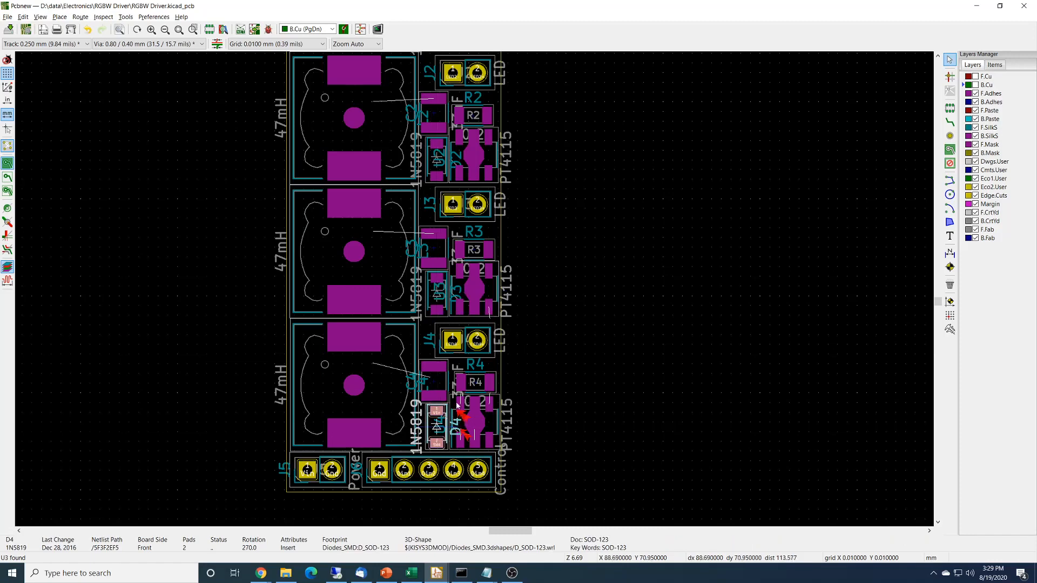
pyautogui.click(456, 404)
pyautogui.scroll(1, 455, 404)
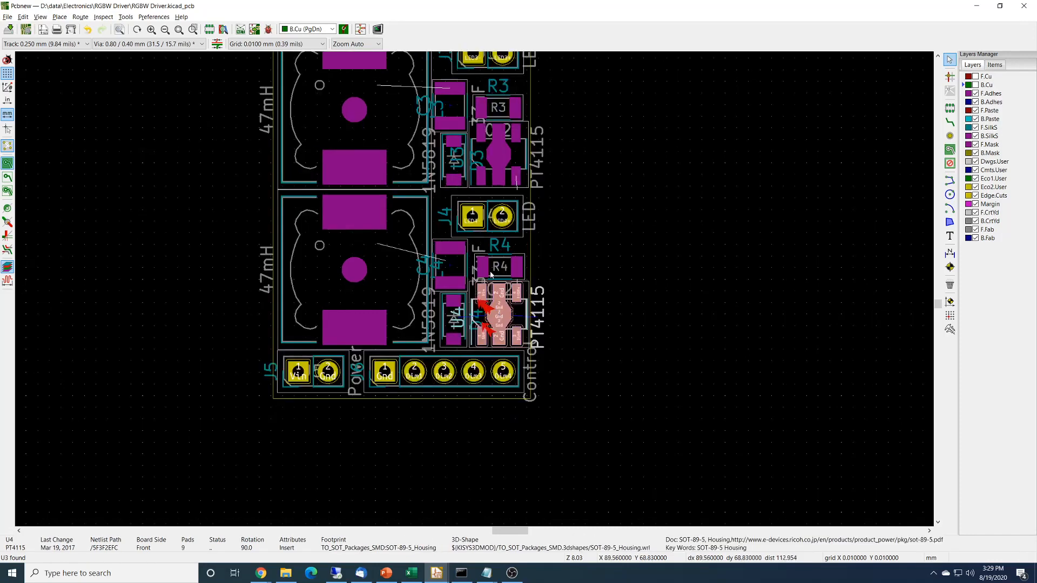
pyautogui.scroll(1, 461, 313)
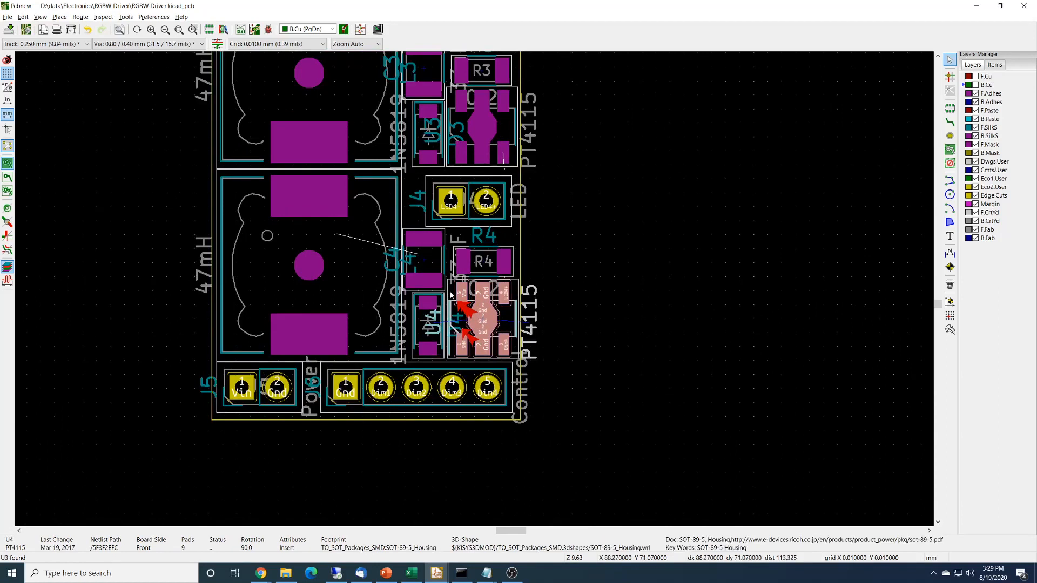
pyautogui.press('m')
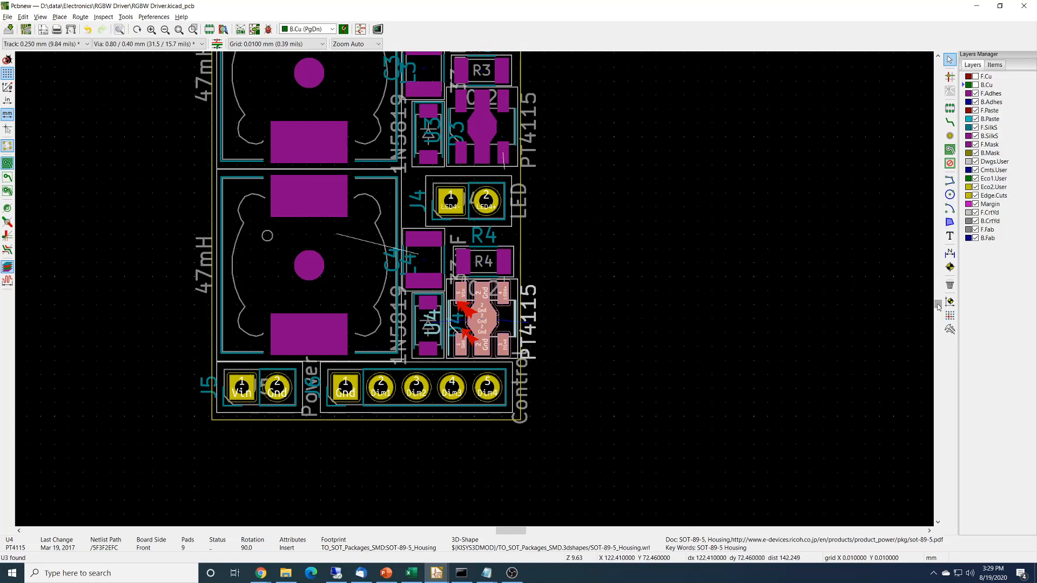
pyautogui.scroll(3, 938, 304)
pyautogui.scroll(-1, 938, 304)
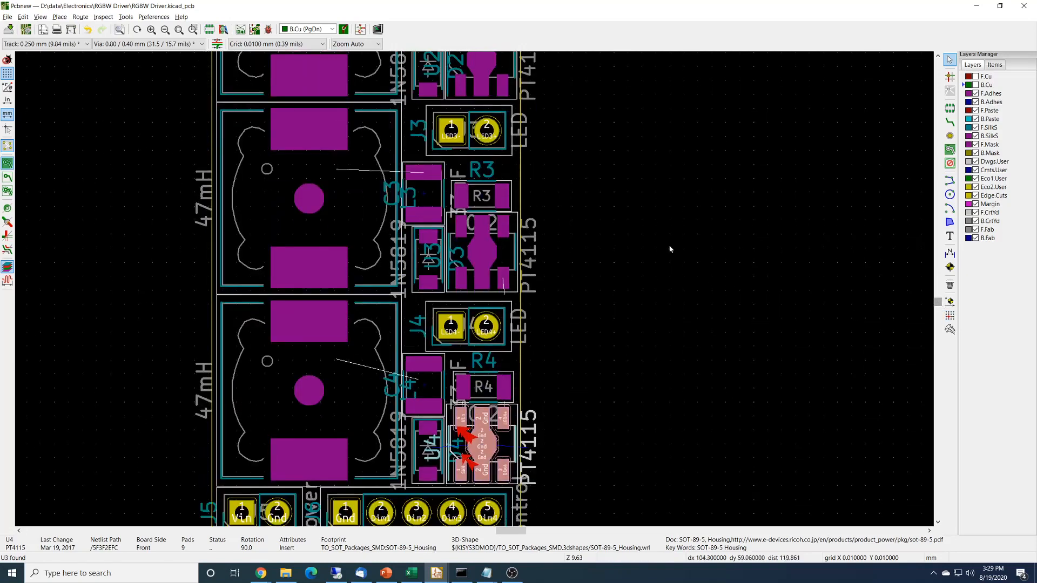
pyautogui.click(477, 186)
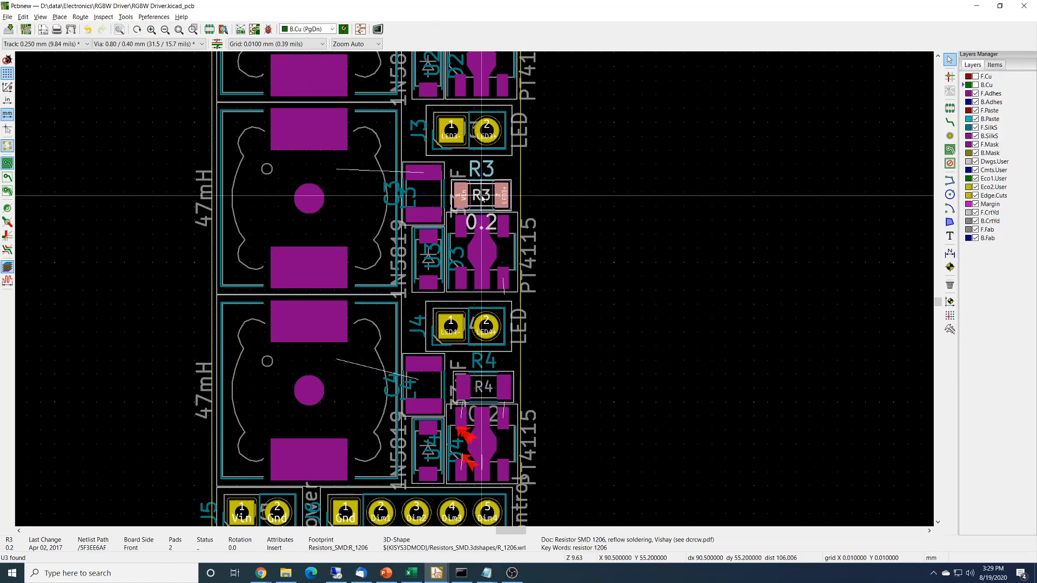
pyautogui.moveTo(482, 198); pyautogui.dragTo(335, 296)
pyautogui.press('Escape')
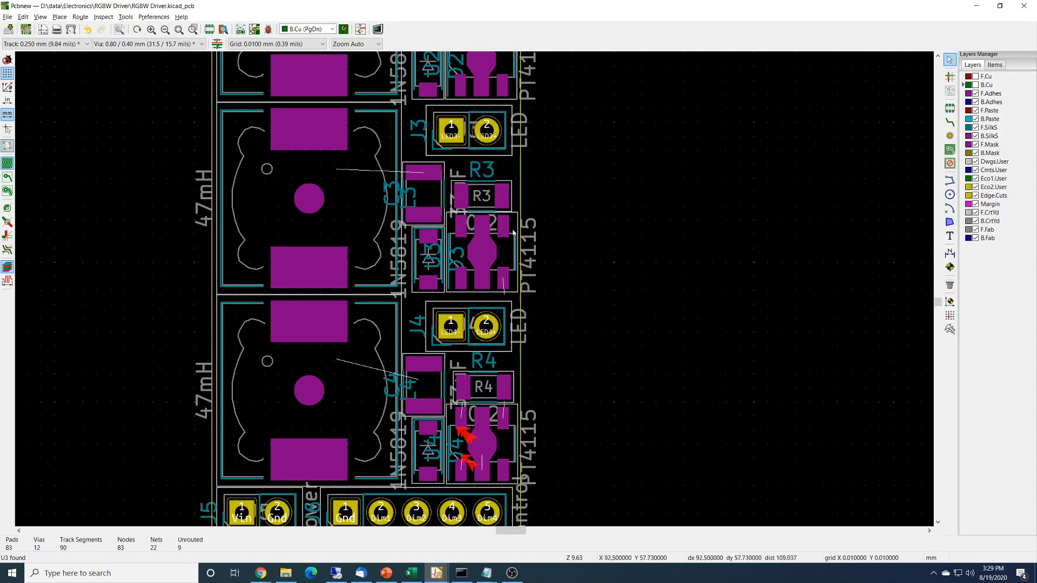
pyautogui.click(491, 202)
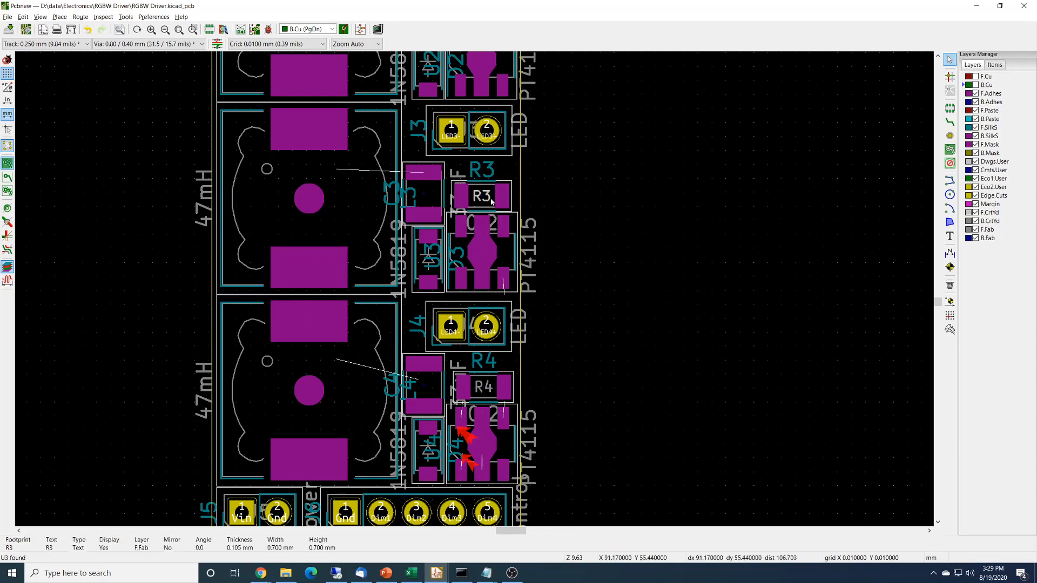
pyautogui.press('Escape')
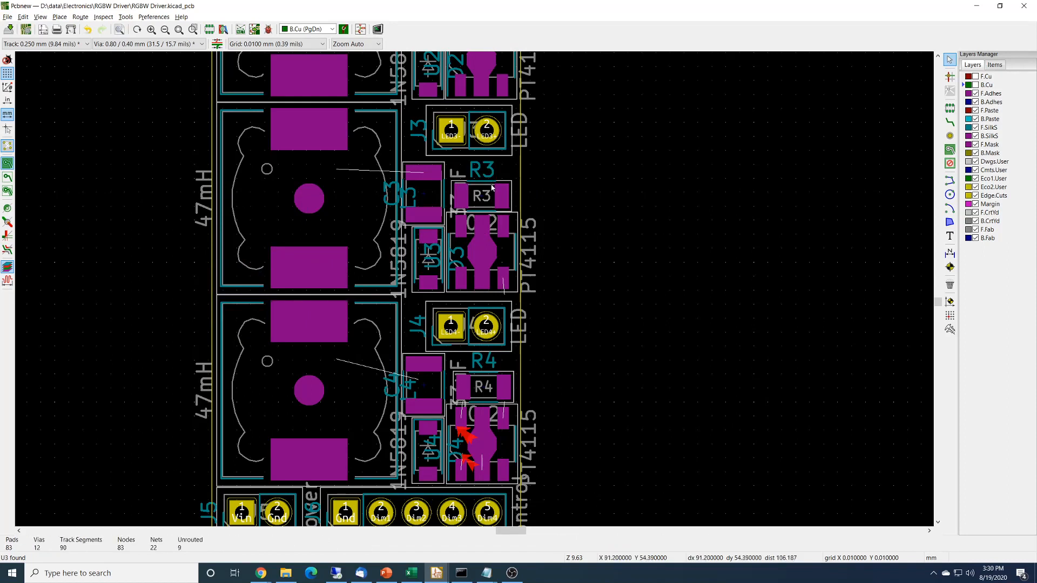
# Step: Select resistor R3 and examine the component placement from the third driver channel up to the first
pyautogui.click(493, 189)
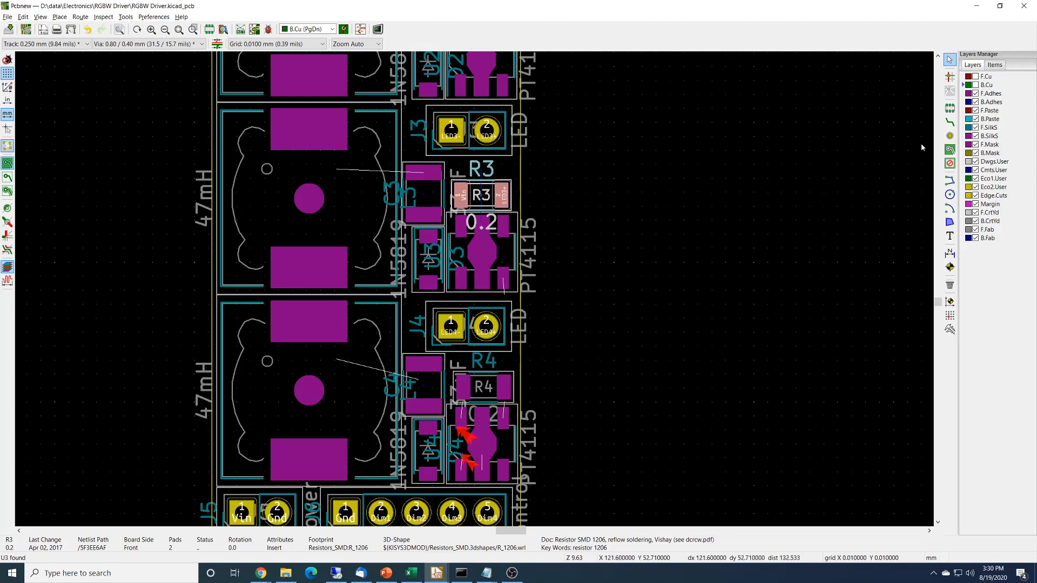
pyautogui.click(938, 56)
pyautogui.click(938, 56)
pyautogui.click(938, 56)
pyautogui.click(938, 56)
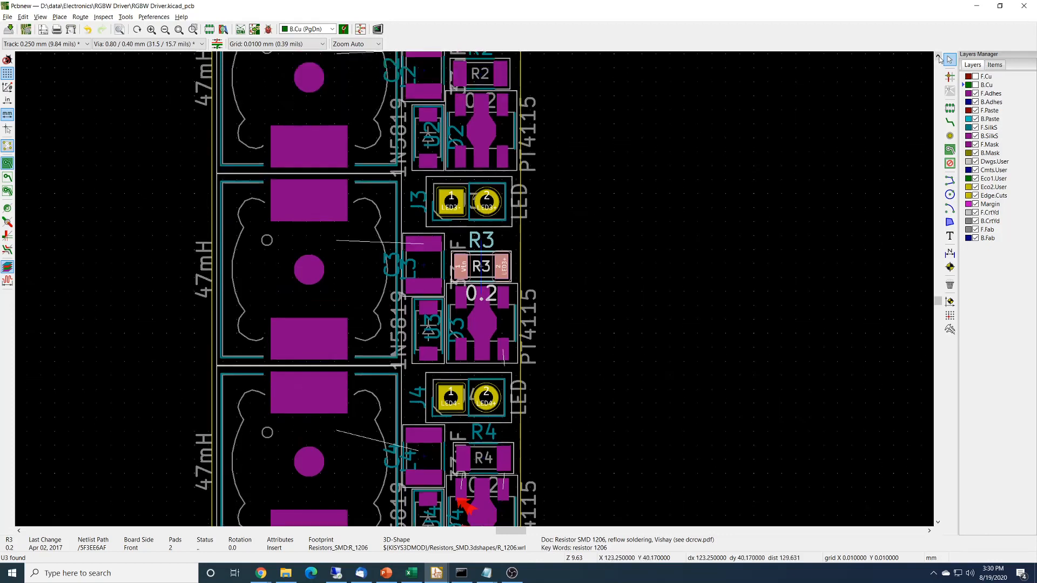
pyautogui.click(938, 56)
pyautogui.click(938, 56)
pyautogui.click(938, 57)
pyautogui.click(938, 56)
pyautogui.click(938, 57)
pyautogui.click(938, 56)
pyautogui.click(938, 56)
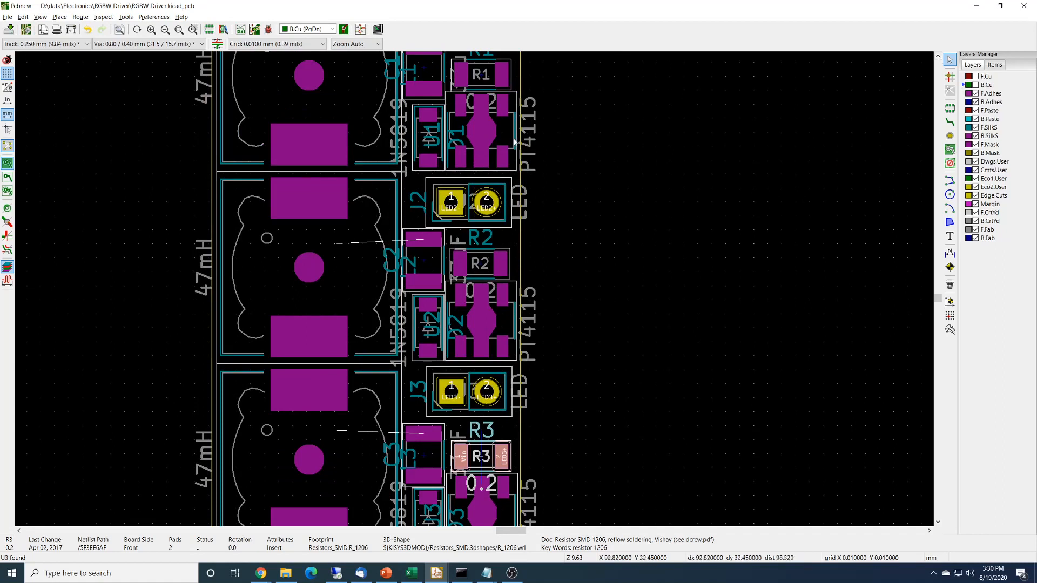
# Step: Align the four PT4115 footprints U1, U2, U3 and U4 with one another along their right edges
pyautogui.scroll(-4, 558, 190)
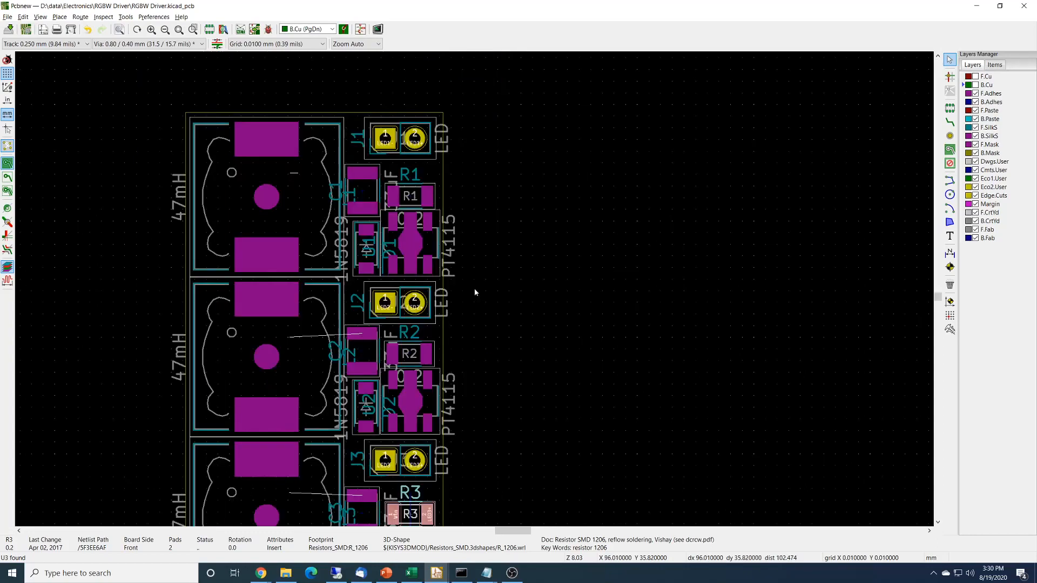
pyautogui.moveTo(529, 311); pyautogui.dragTo(511, 330, button='middle')
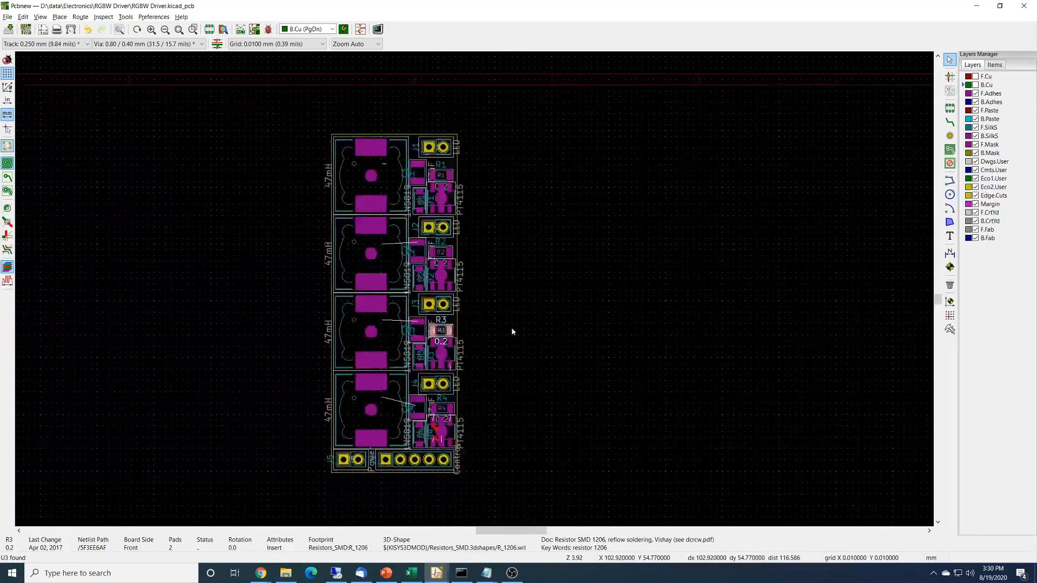
pyautogui.click(450, 201)
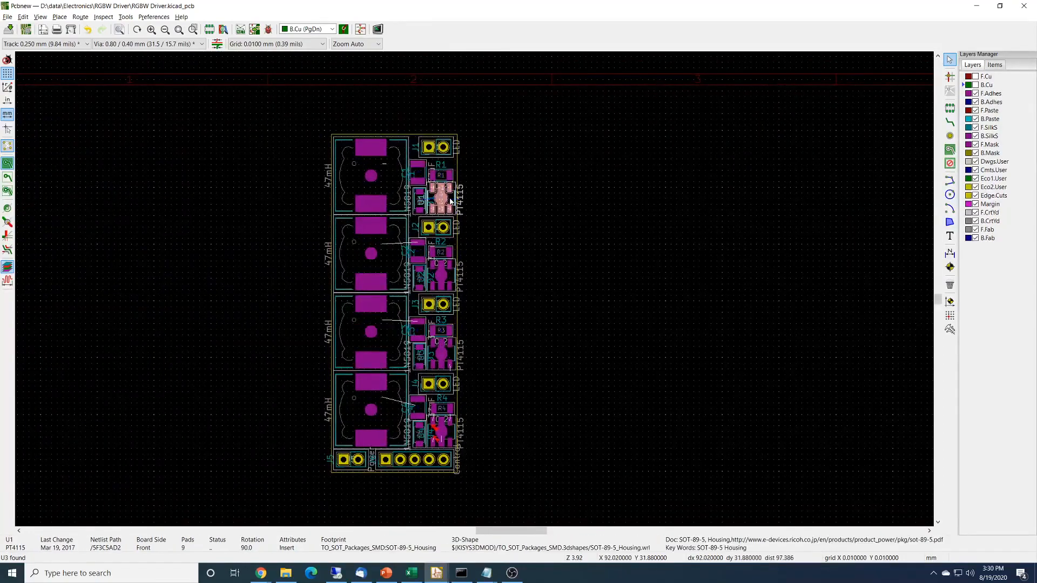
pyautogui.keyDown('shift'); pyautogui.click(454, 282); pyautogui.keyUp('shift')
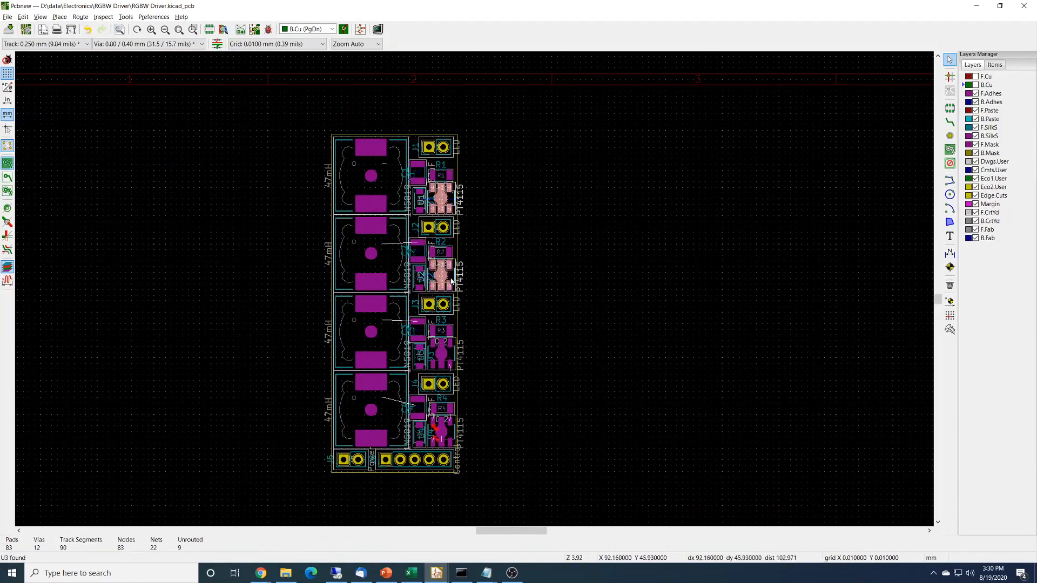
pyautogui.keyDown('shift'); pyautogui.click(455, 358); pyautogui.keyUp('shift')
pyautogui.keyDown('shift'); pyautogui.click(452, 435); pyautogui.keyUp('shift')
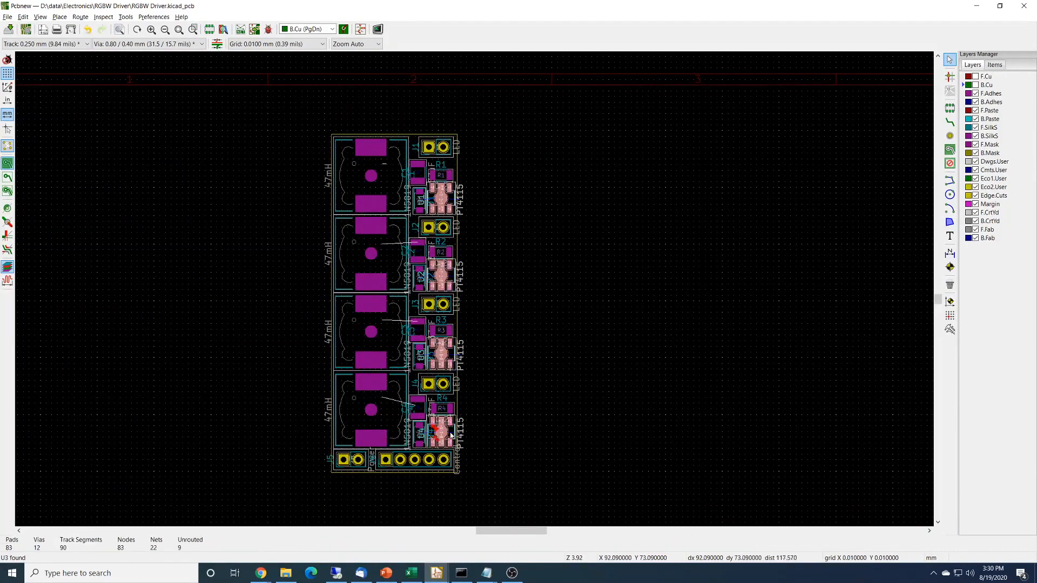
pyautogui.rightClick(445, 348)
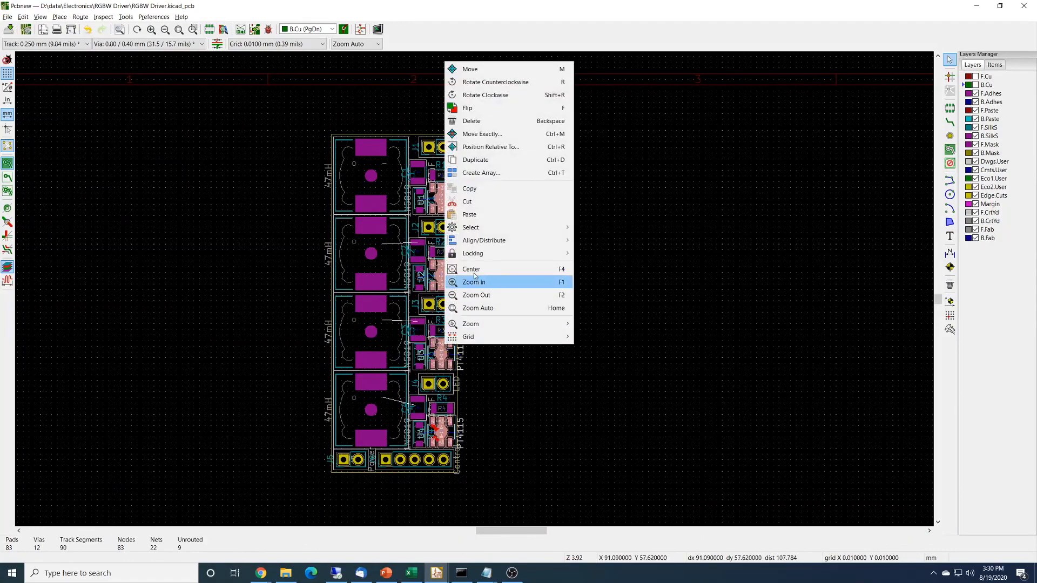
pyautogui.moveTo(483, 245)
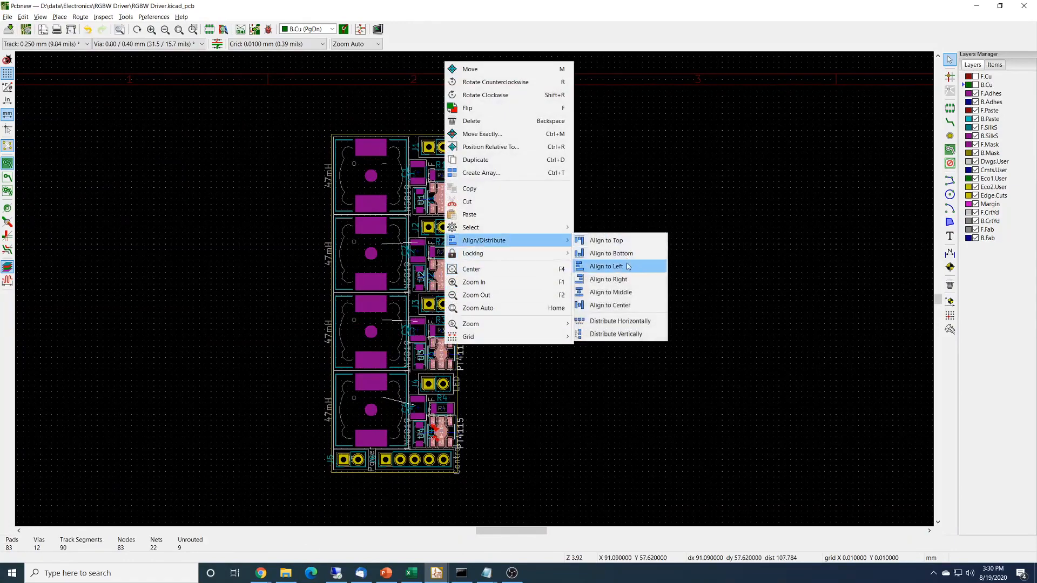
pyautogui.click(627, 280)
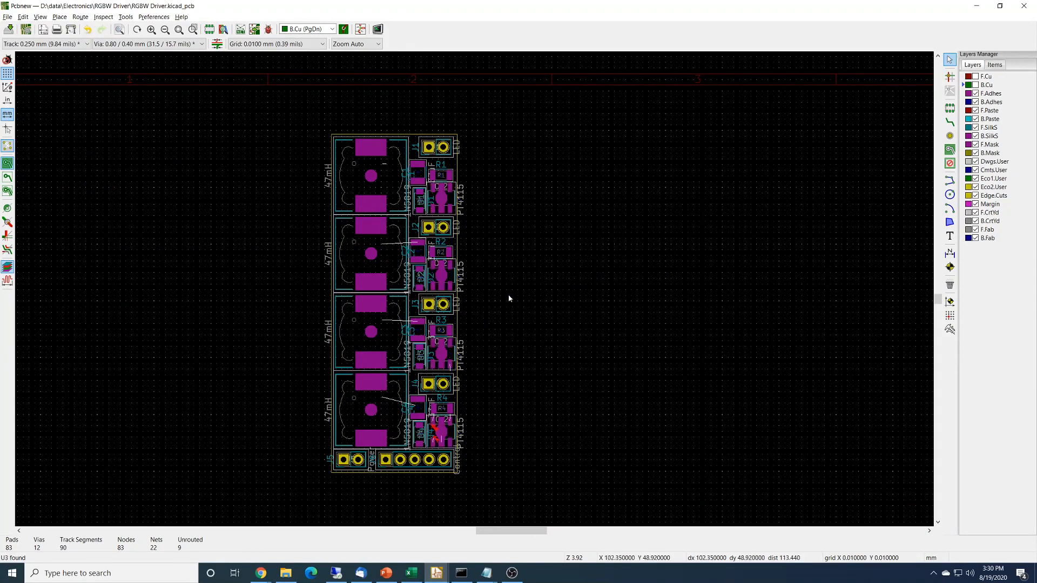
# Step: Show the F.Cu and B.Cu layers and examine the copper routing down to the fourth driver channel and the connectors
pyautogui.scroll(3, 452, 231)
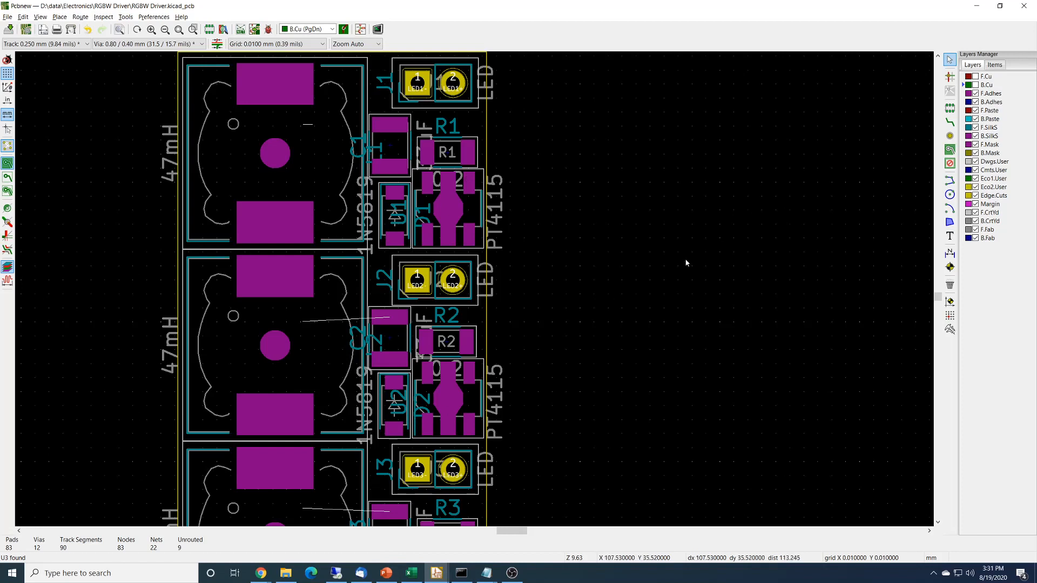
pyautogui.click(975, 76)
pyautogui.click(975, 85)
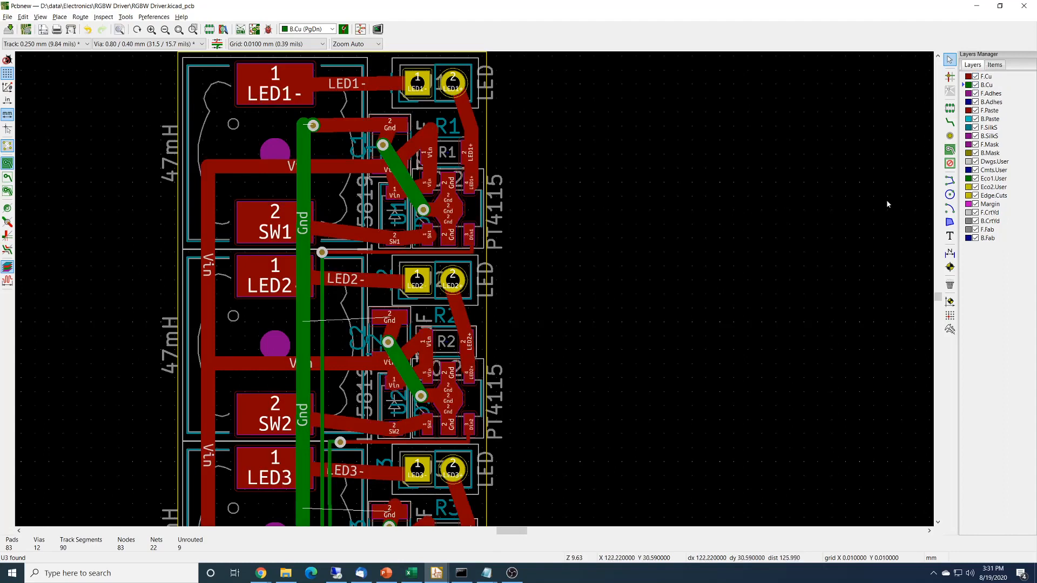
pyautogui.scroll(-5, 613, 461)
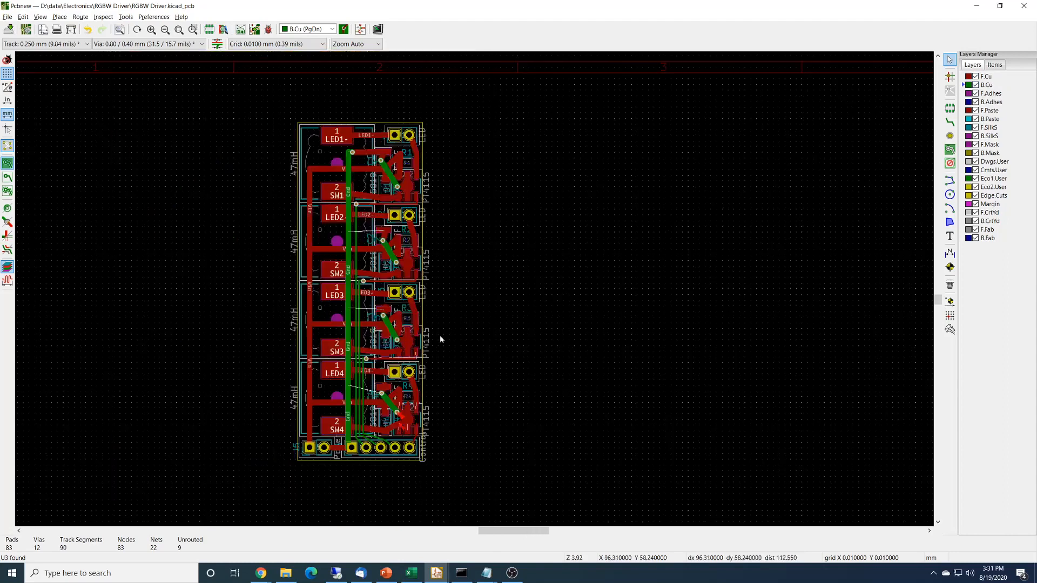
pyautogui.scroll(1, 364, 463)
pyautogui.scroll(2, 586, 296)
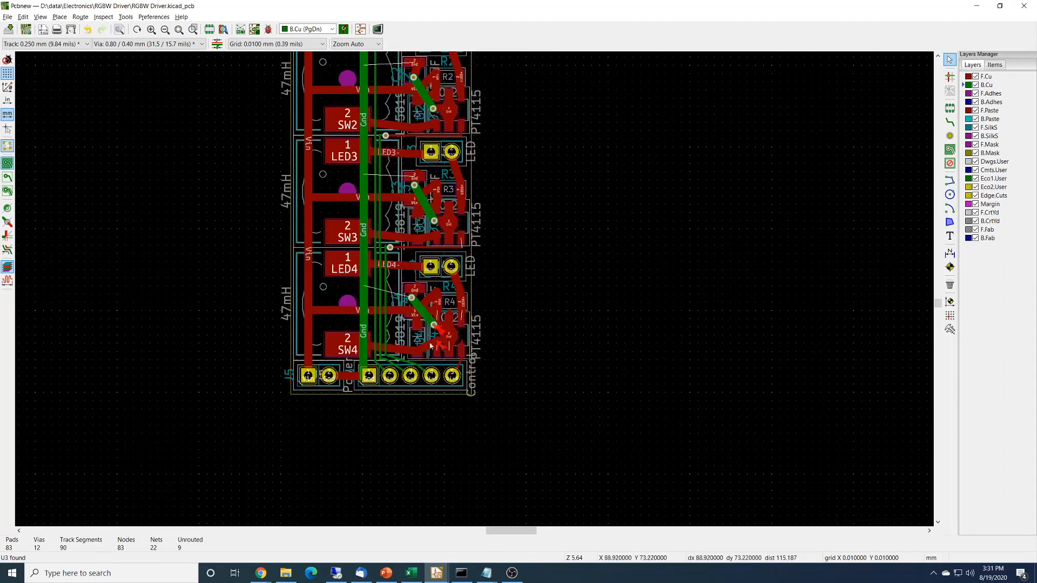
pyautogui.scroll(1, 586, 296)
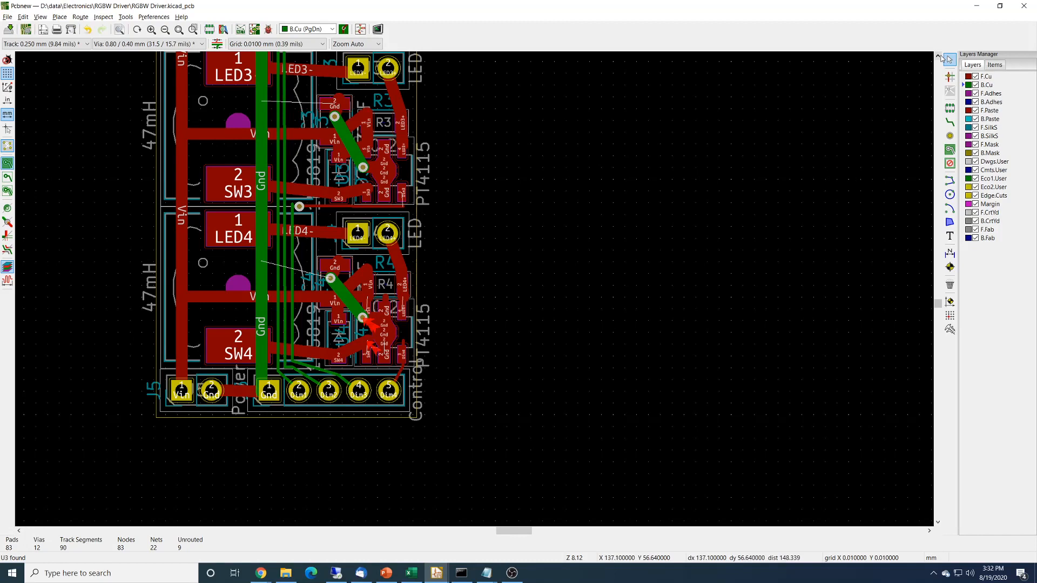
# Step: Hide the B.Cu layer to examine the front-side Vin routing across the channels, and show it again
pyautogui.click(976, 85)
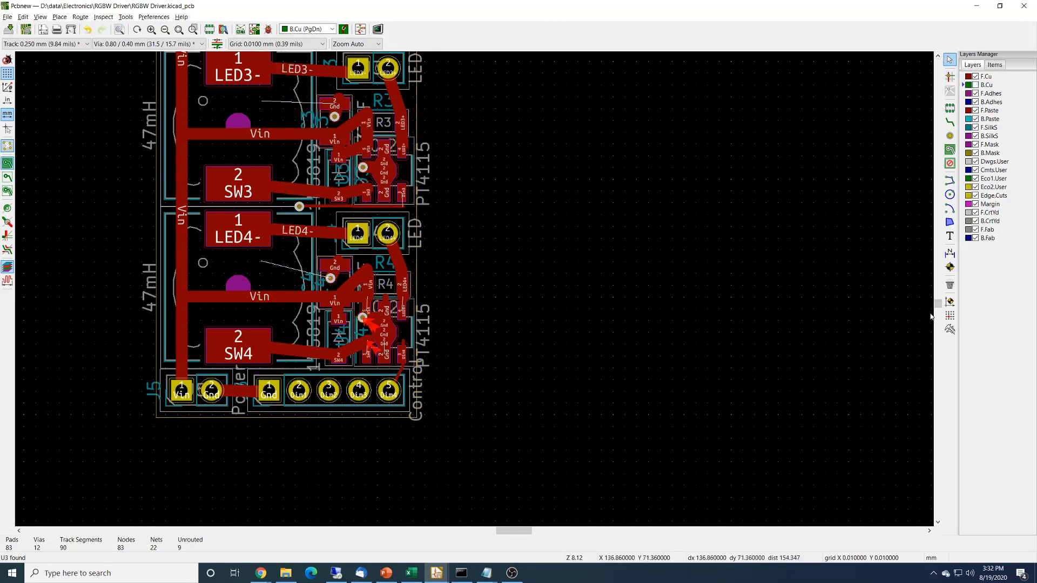
pyautogui.moveTo(938, 306); pyautogui.dragTo(938, 302)
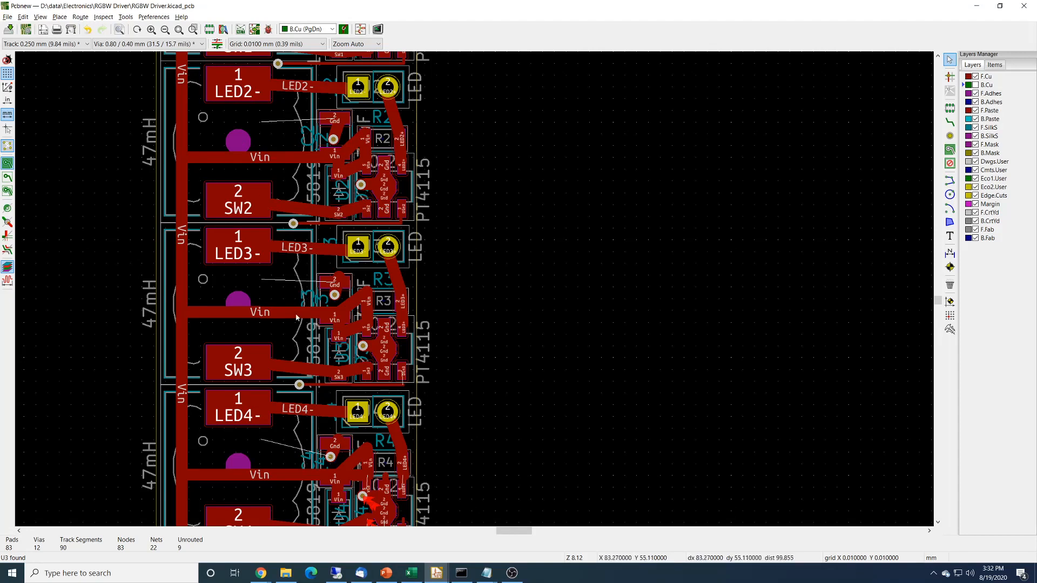
pyautogui.click(975, 85)
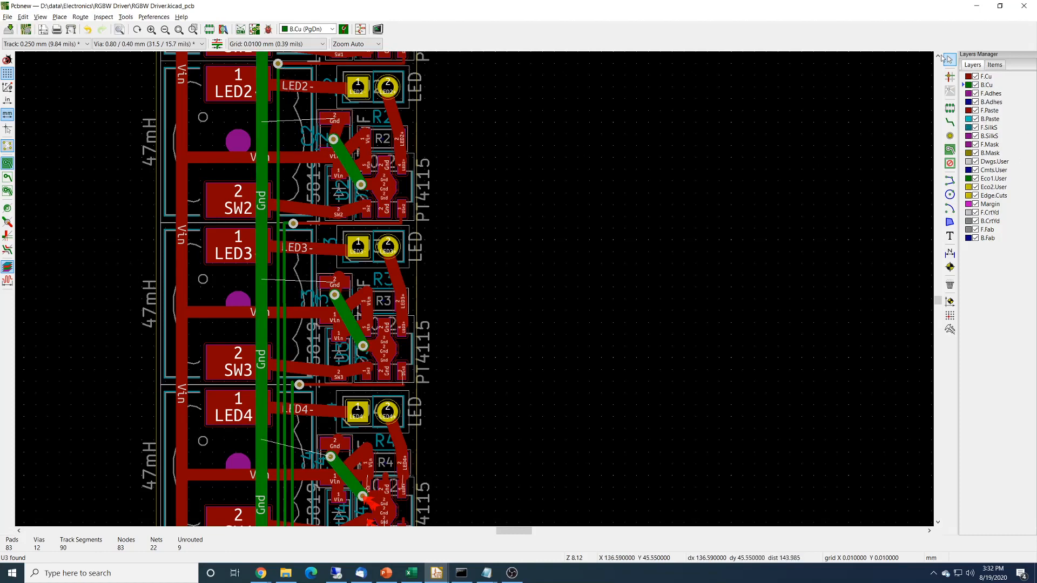
# Step: Save the RGBW Driver board file
pyautogui.click(937, 56)
pyautogui.click(937, 55)
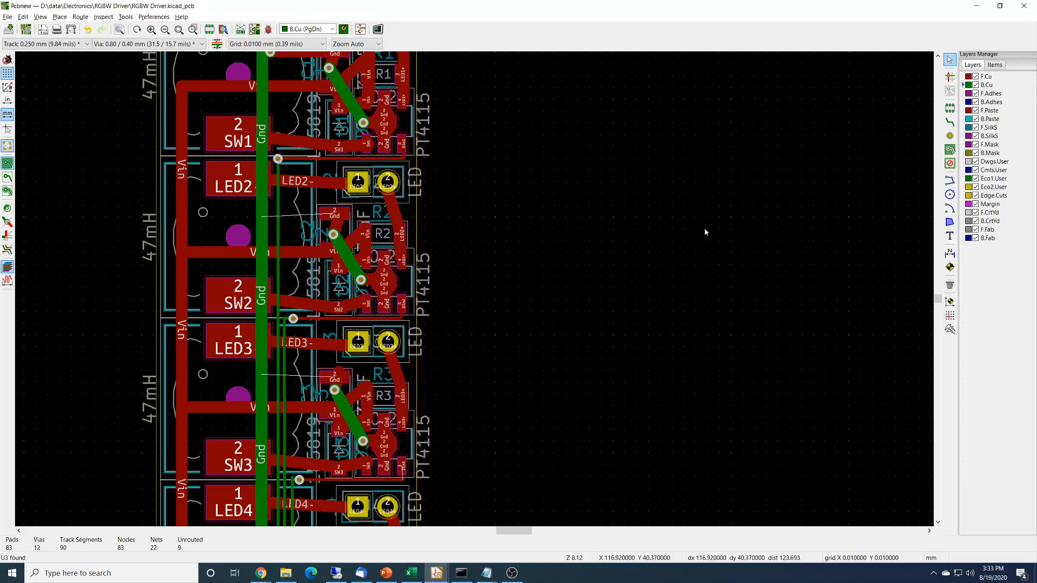
pyautogui.click(938, 56)
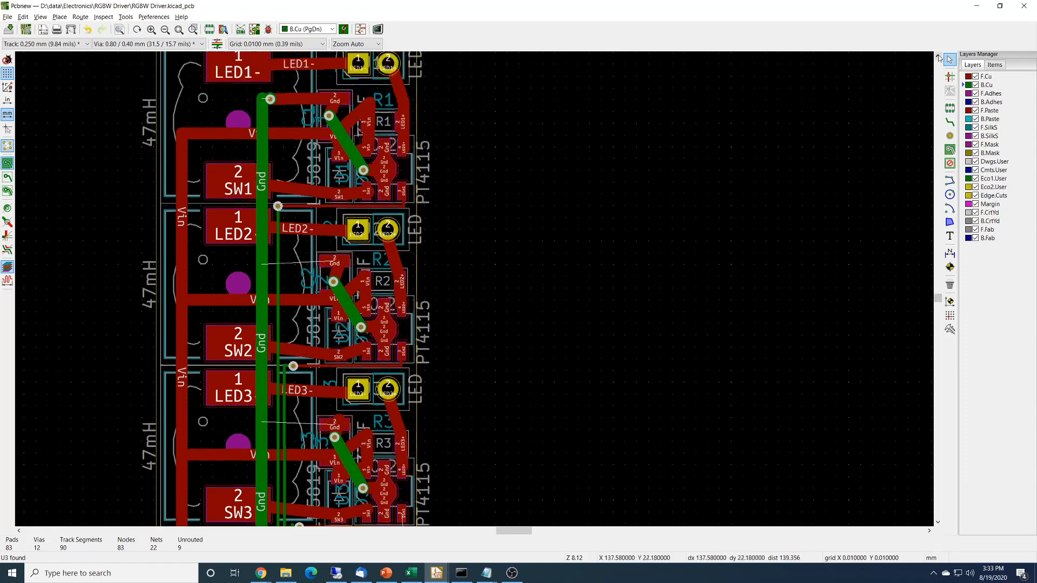
pyautogui.click(8, 28)
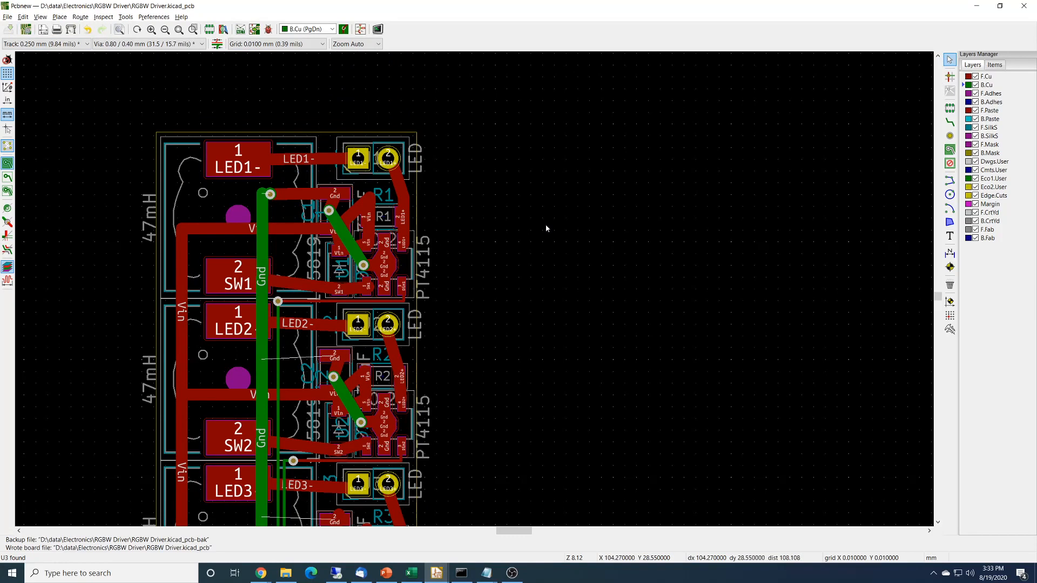
# Step: Delete the diagonal B.Cu Gnd track and the LED1+ tracks from J1 past R1 to U1 in the first driver channel
pyautogui.click(351, 243)
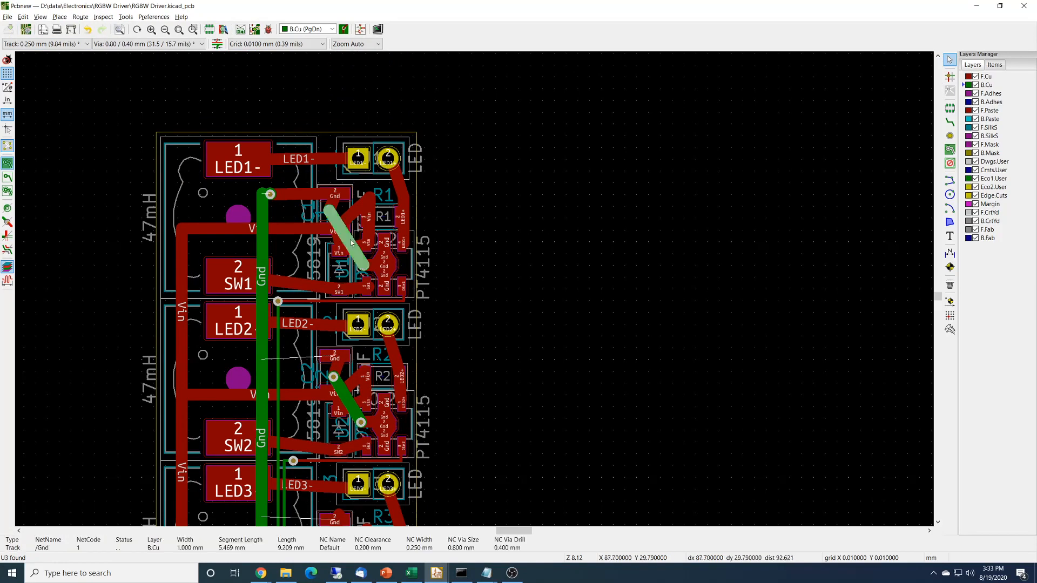
pyautogui.press('Delete')
pyautogui.scroll(1, 355, 219)
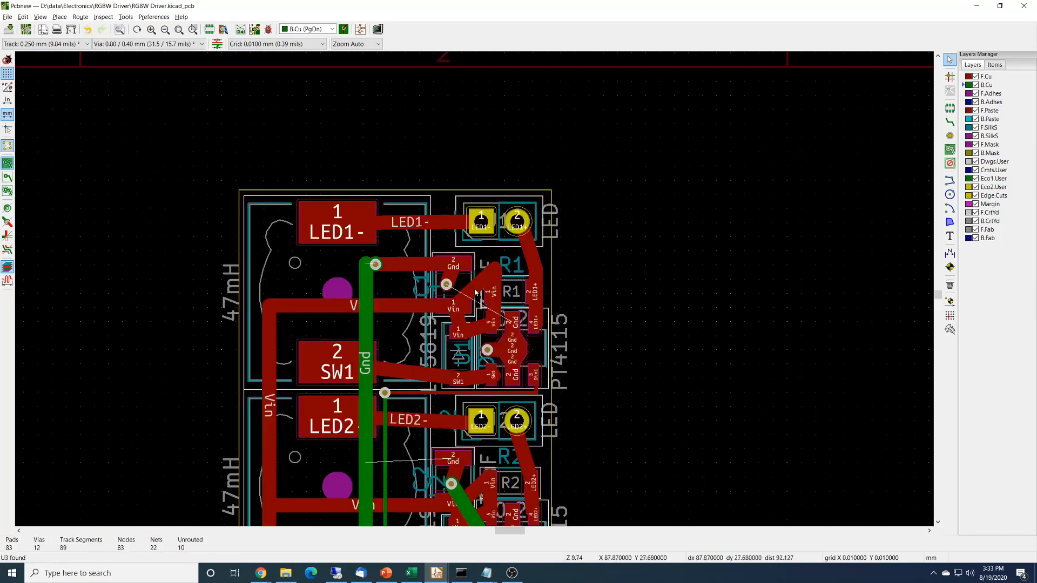
pyautogui.scroll(1, 660, 397)
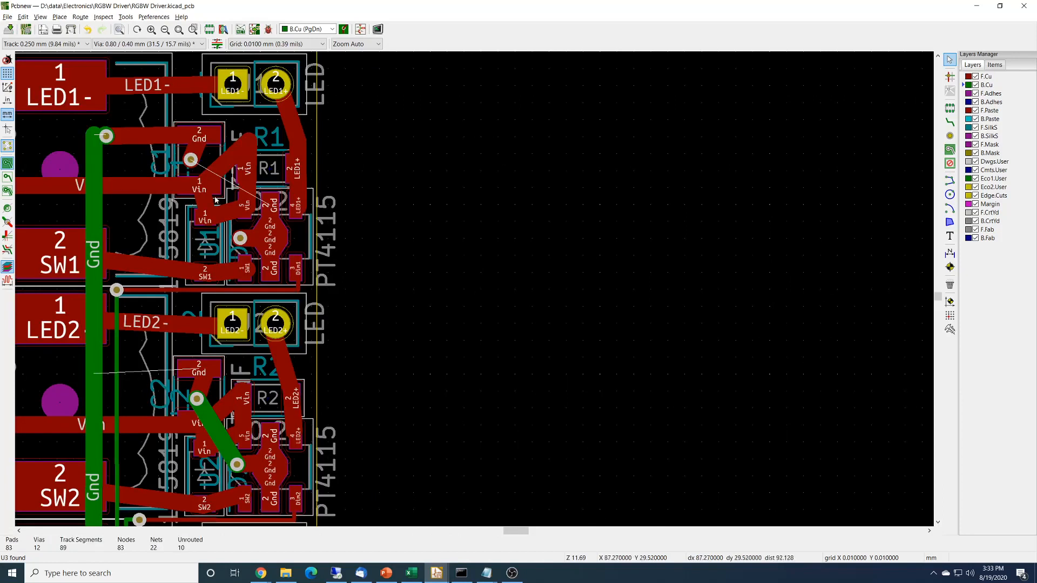
pyautogui.click(292, 131)
pyautogui.press('Delete')
pyautogui.click(294, 192)
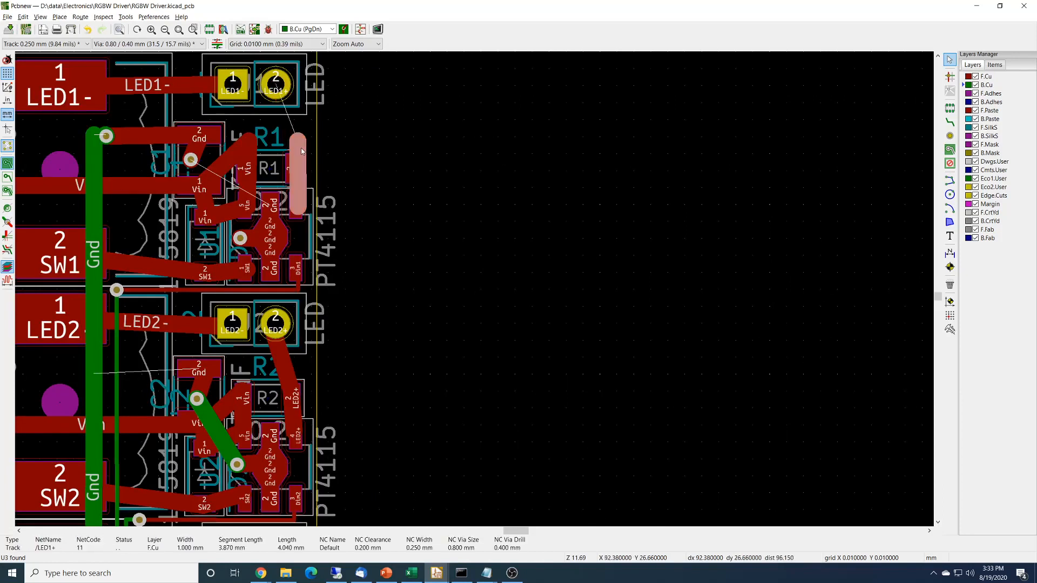
pyautogui.press('Delete')
# Step: Delete the diagonal Vin track between C1 and R1 and the front Gnd tracks at C1's ground pad
pyautogui.click(232, 158)
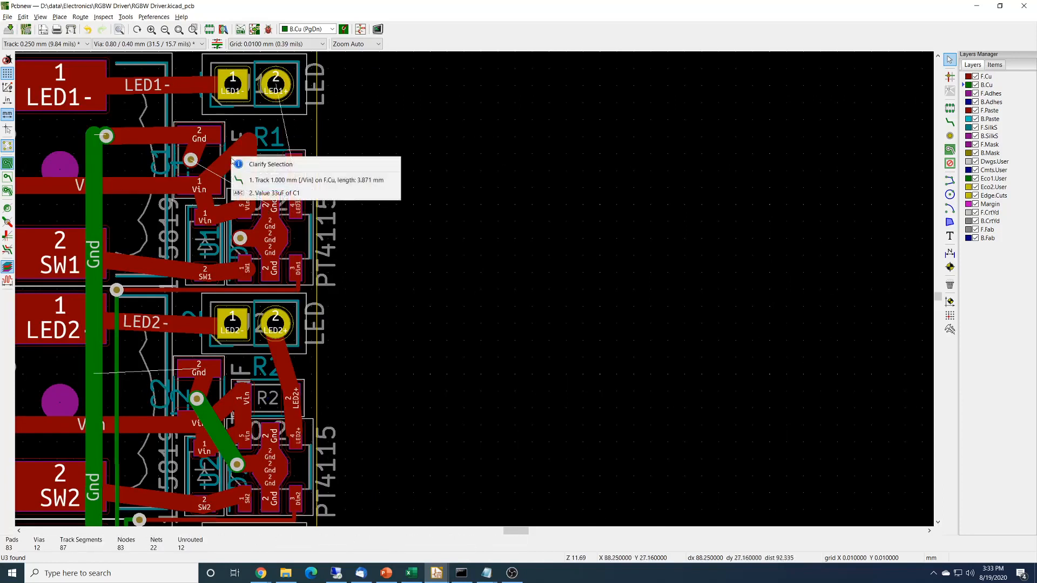
pyautogui.click(253, 180)
pyautogui.press('Delete')
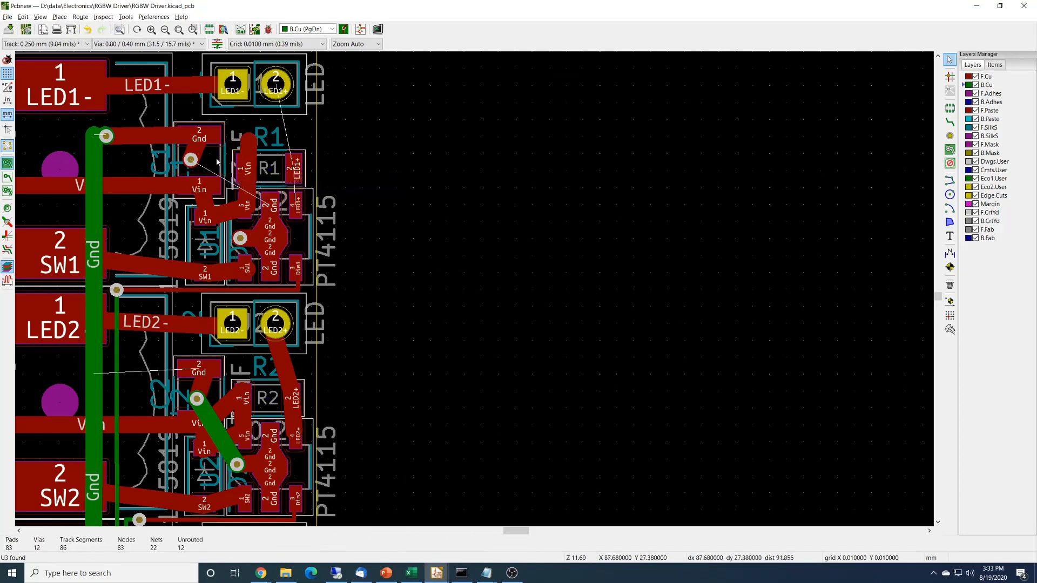
pyautogui.click(159, 138)
pyautogui.press('Delete')
pyautogui.click(198, 138)
pyautogui.press('Escape')
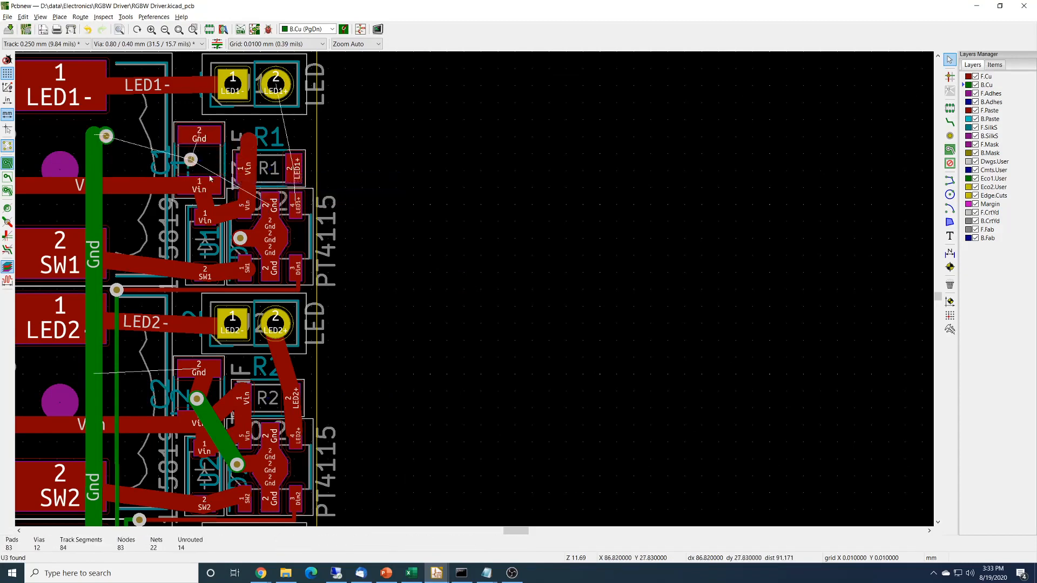
# Step: Delete the Vin tracks joining C1, diode D1 and U1, plus the Vin track over R1's pad
pyautogui.click(205, 203)
pyautogui.press('Delete')
pyautogui.click(228, 213)
pyautogui.press('Delete')
pyautogui.click(250, 148)
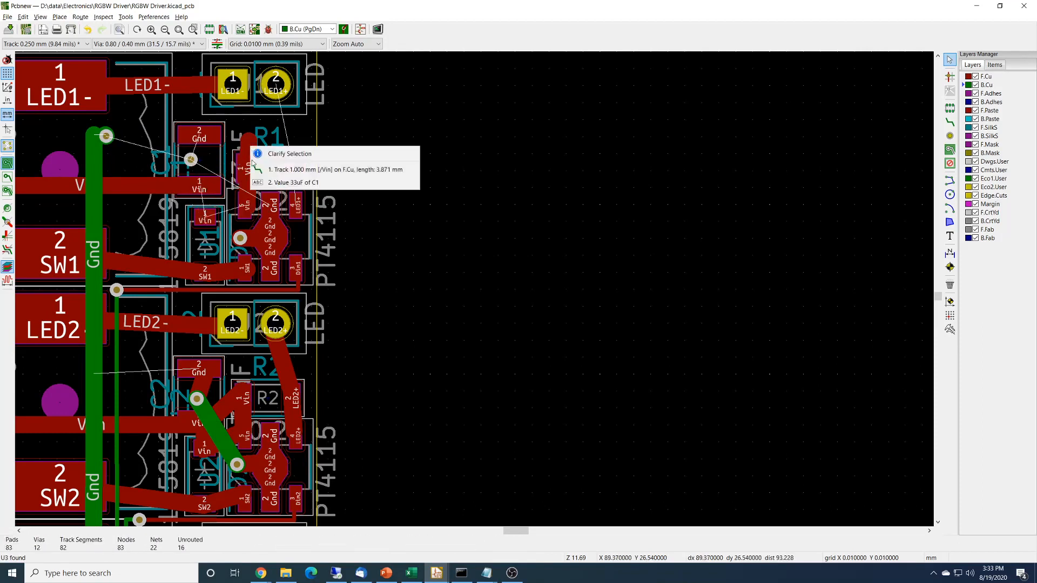
pyautogui.click(281, 170)
pyautogui.press('Delete')
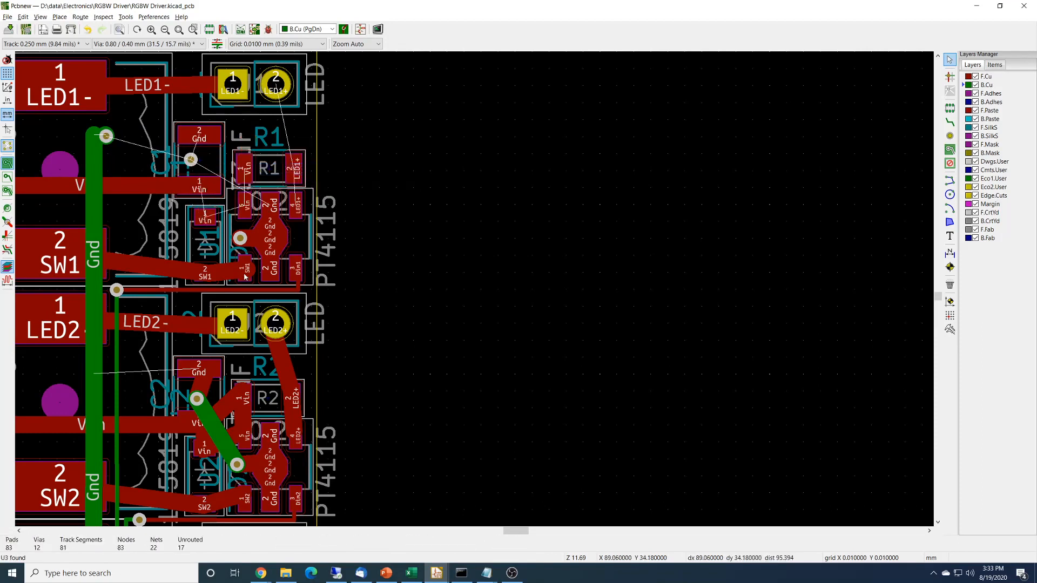
# Step: Delete the Gnd via and short track beside U1, and the SW1 tracks from the inductor through D1 to U1
pyautogui.click(251, 242)
pyautogui.press('Delete')
pyautogui.click(241, 241)
pyautogui.press('Delete')
pyautogui.click(230, 275)
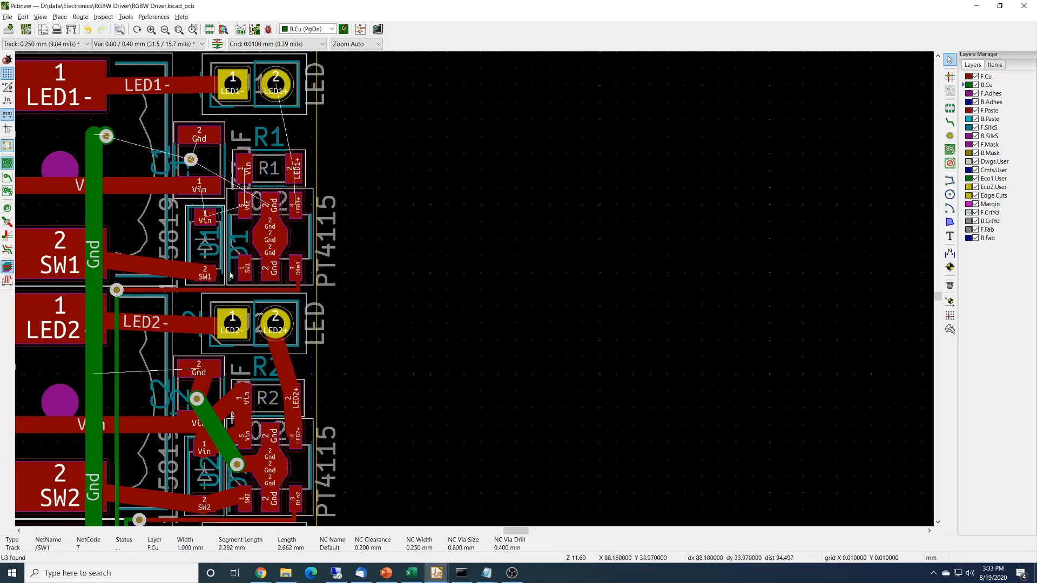
pyautogui.press('Delete')
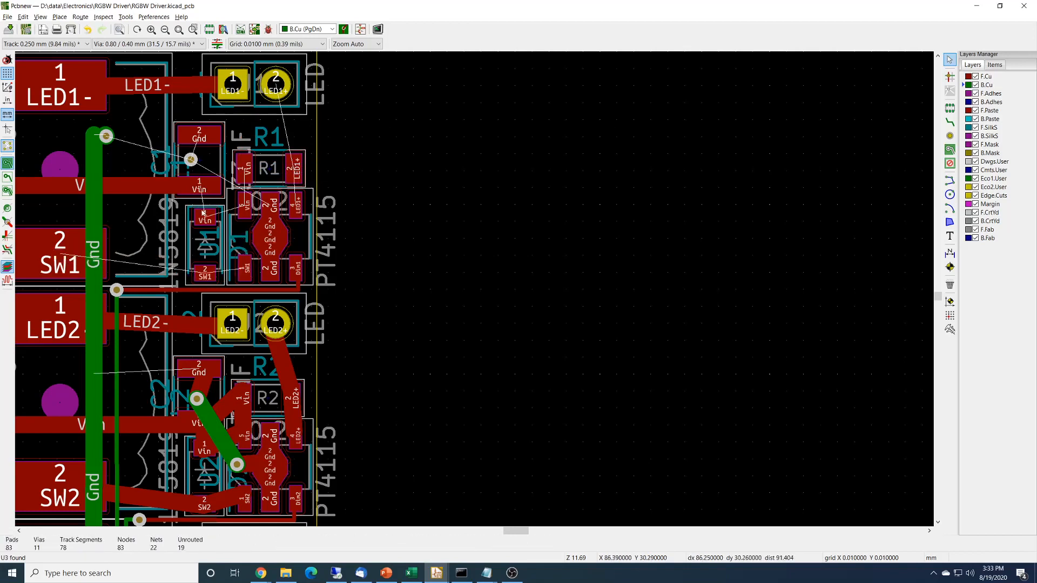
# Step: Delete the horizontal Vin track feeding C1 and the short Dim1 track at U1's pin 3
pyautogui.click(152, 189)
pyautogui.press('Delete')
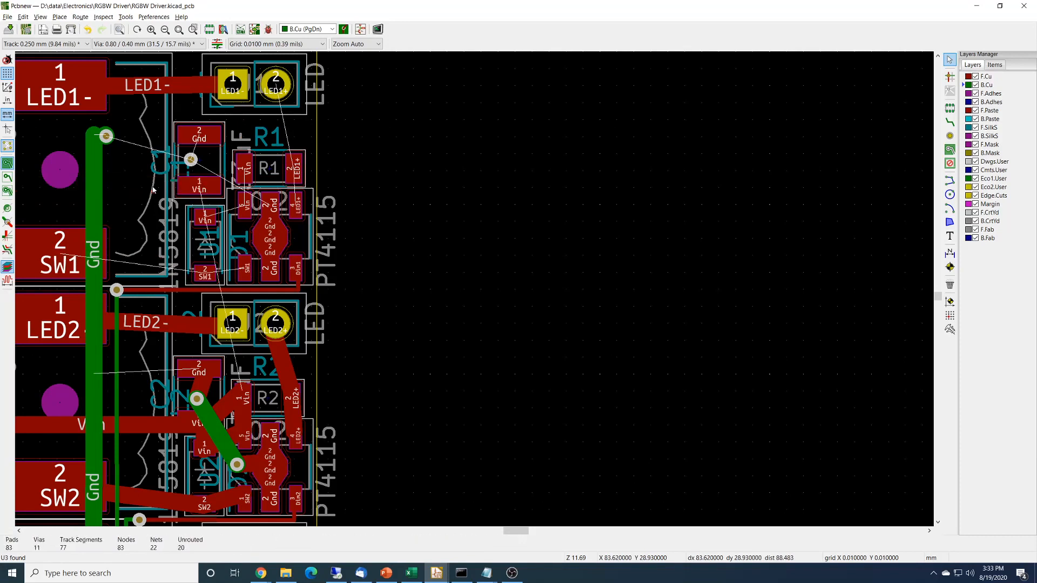
pyautogui.click(297, 287)
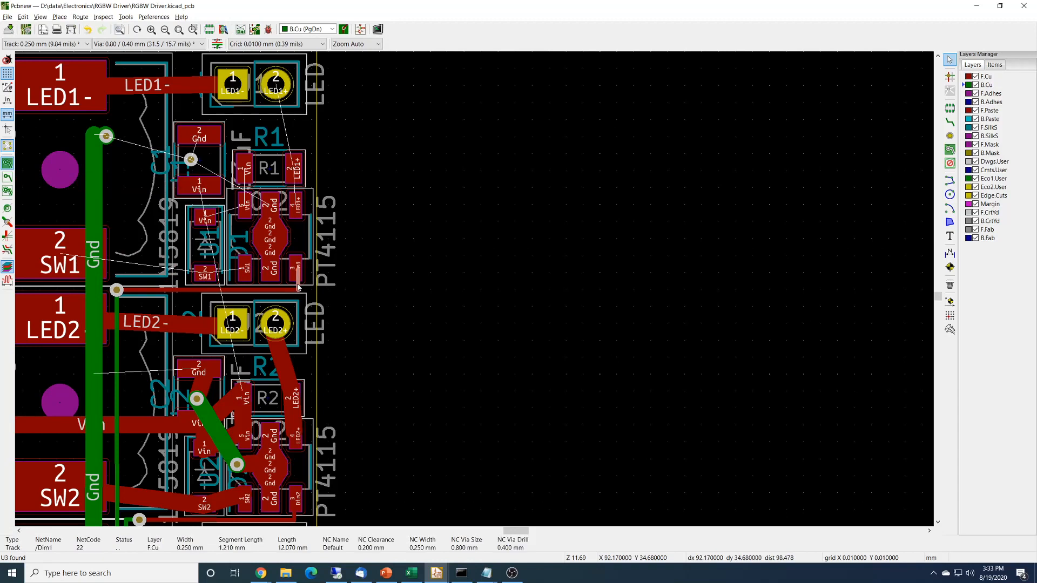
pyautogui.press('Delete')
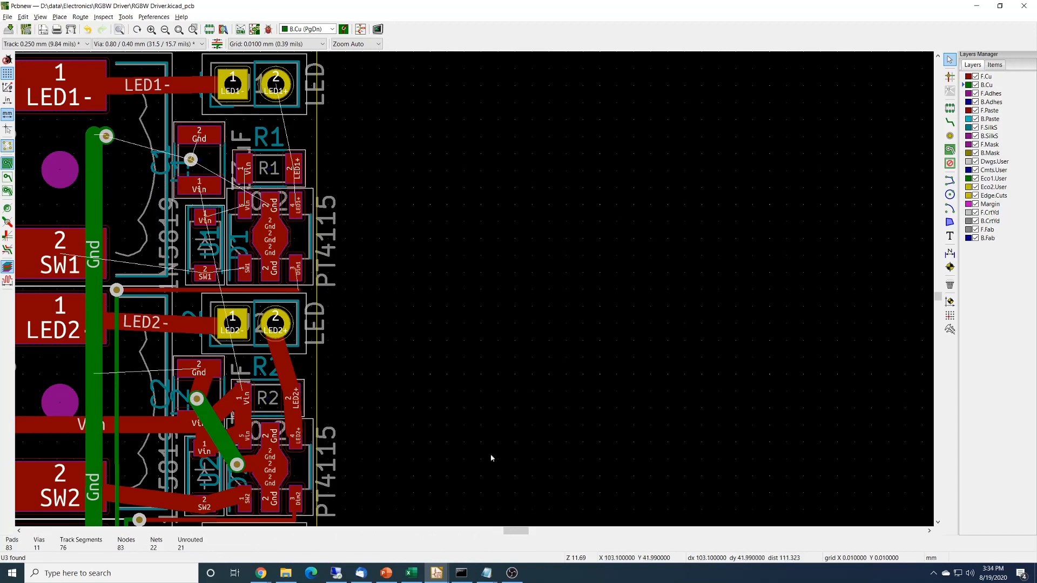
# Step: Make F.Cu the active layer and start the Route Track tool
pyautogui.moveTo(516, 533); pyautogui.dragTo(513, 535)
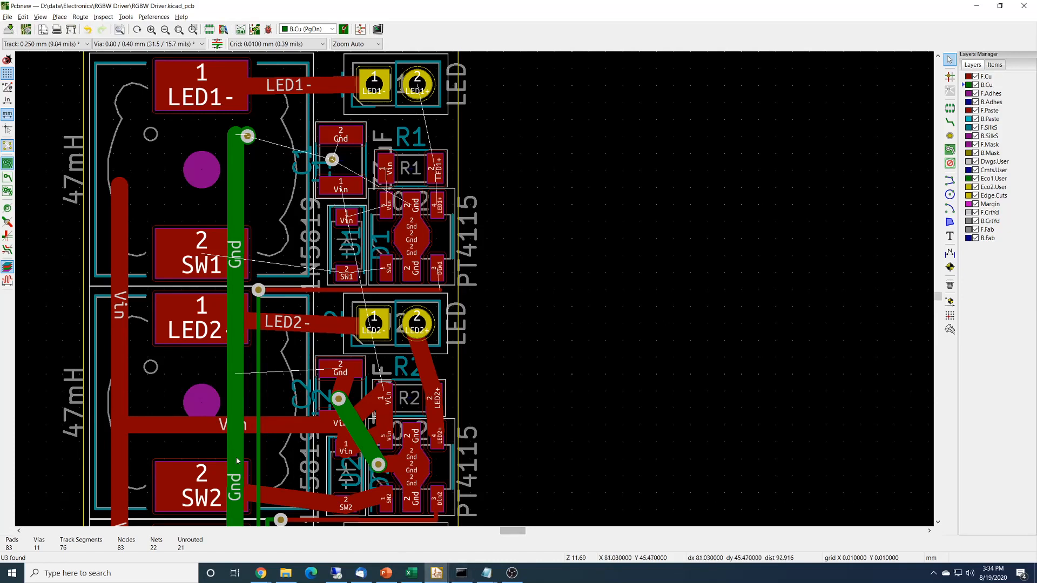
pyautogui.click(32, 46)
pyautogui.click(32, 54)
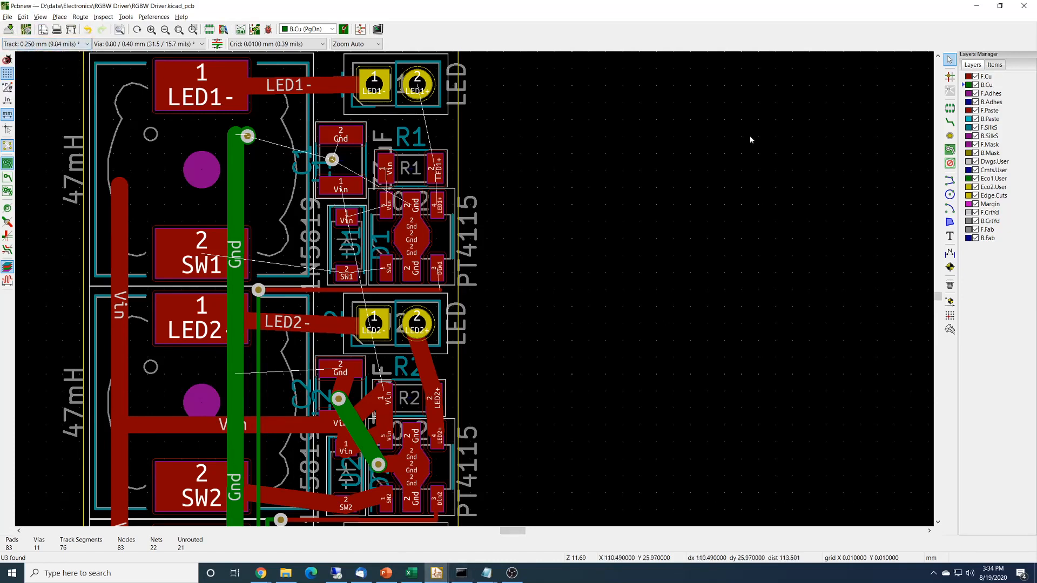
pyautogui.click(964, 80)
pyautogui.click(949, 121)
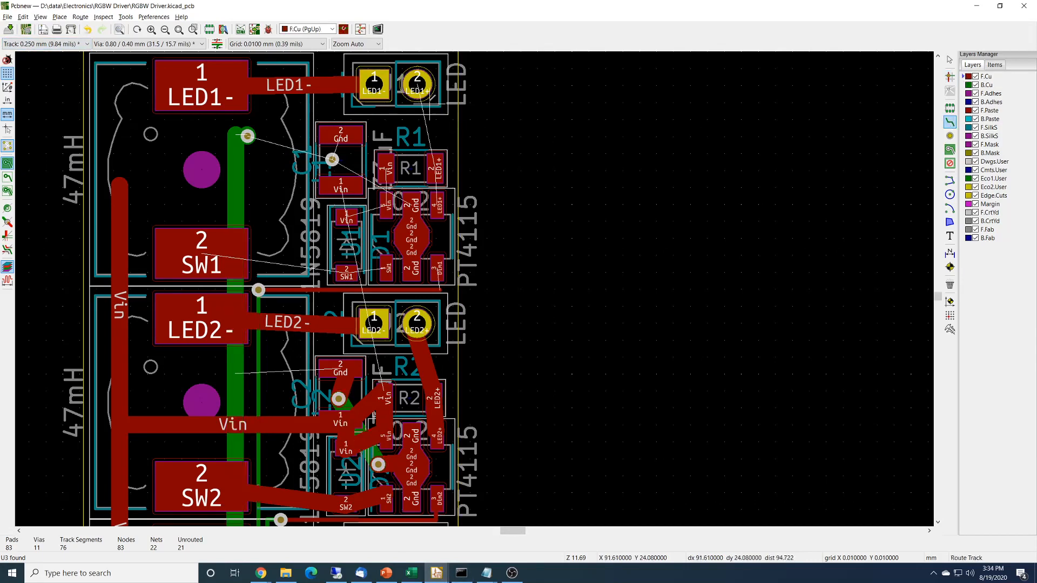
pyautogui.click(417, 84)
pyautogui.click(435, 170)
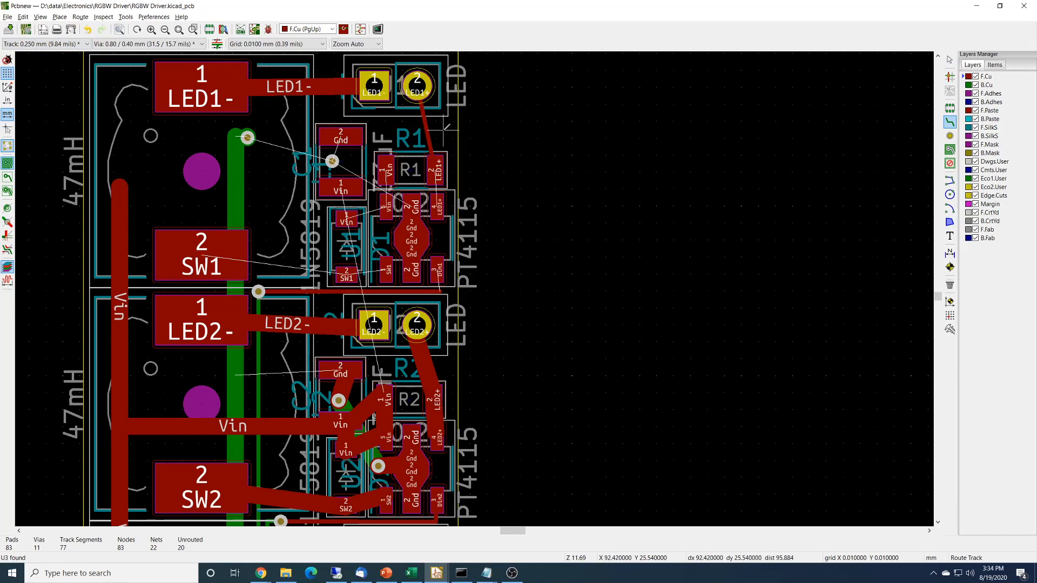
pyautogui.press('Delete')
# Step: Set the track width to 1.000 mm and route the LED1+ track from the LED connector's pin 2 to R1
pyautogui.click(76, 46)
pyautogui.click(62, 75)
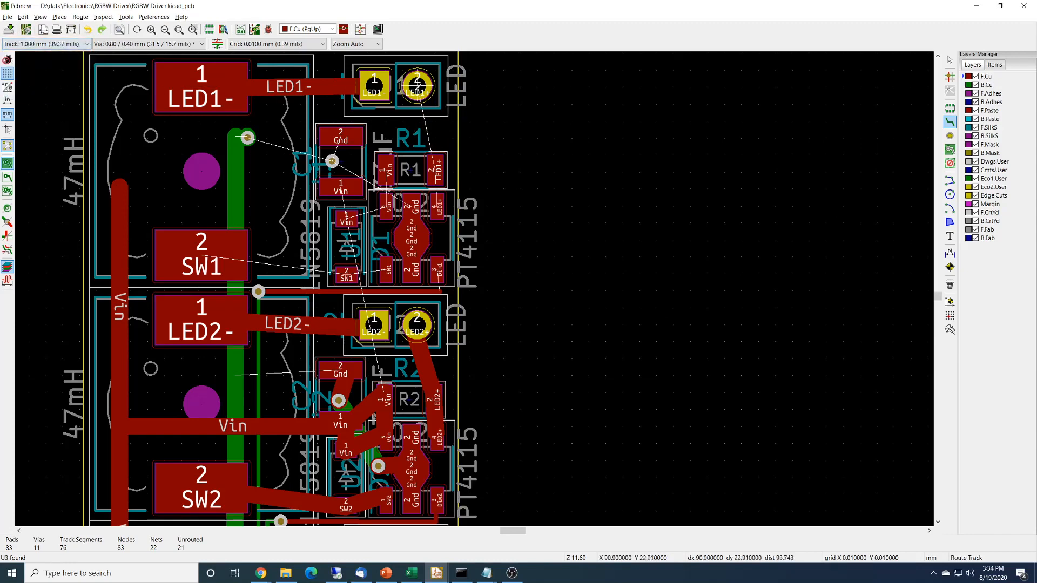
pyautogui.click(417, 86)
pyautogui.click(434, 176)
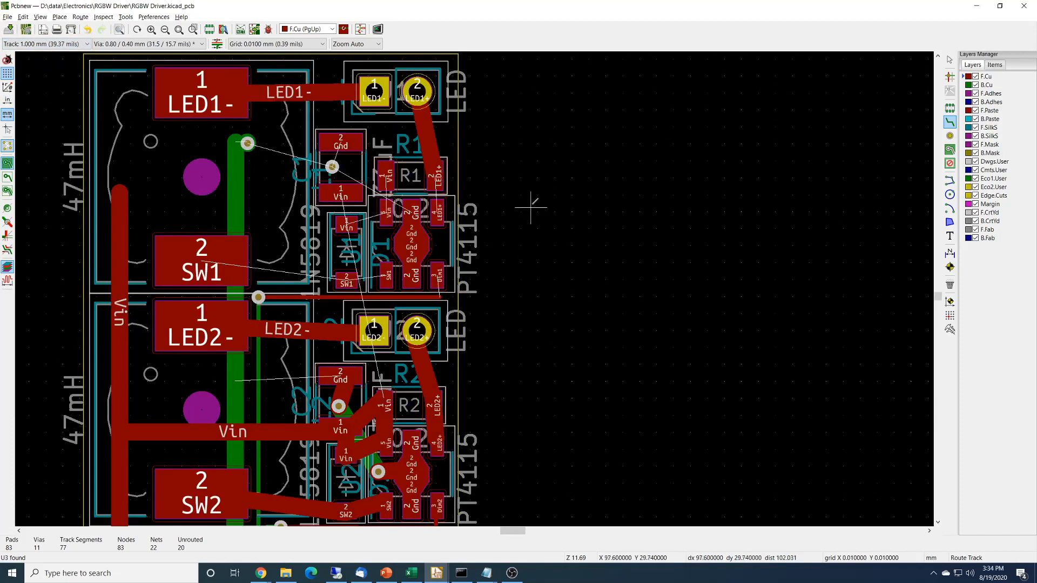
# Step: Route 1.000 mm tracks for Vin from the vertical supply track to C1 and for SW1 from the inductor through D1 to U1
pyautogui.click(120, 191)
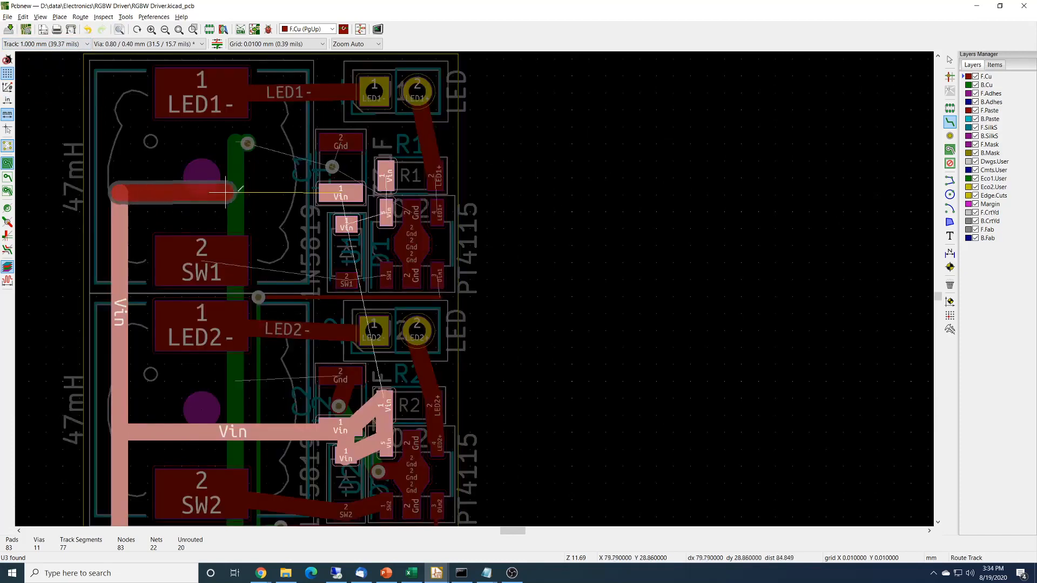
pyautogui.click(342, 190)
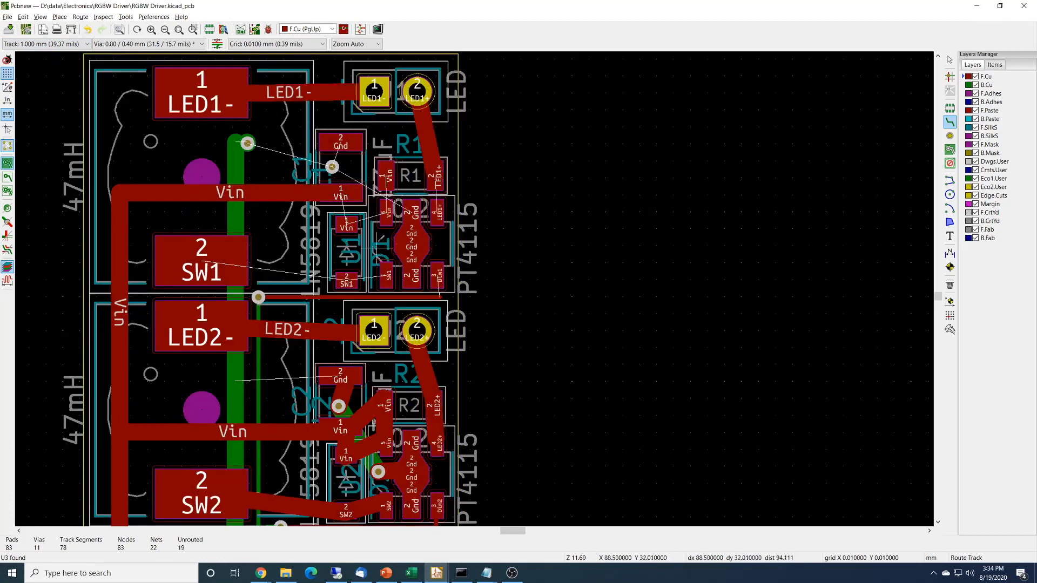
pyautogui.click(201, 263)
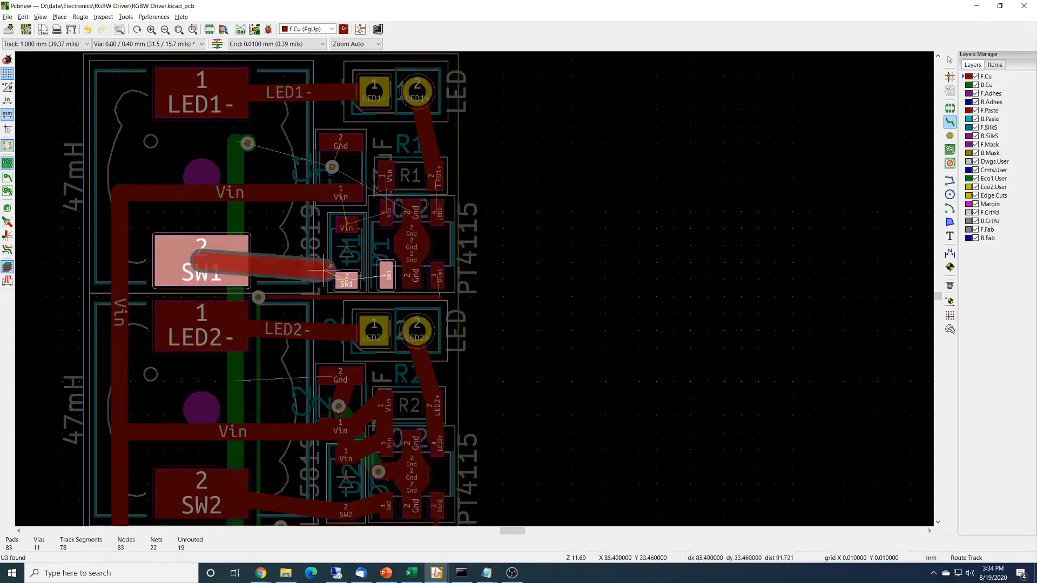
pyautogui.click(347, 281)
pyautogui.click(351, 278)
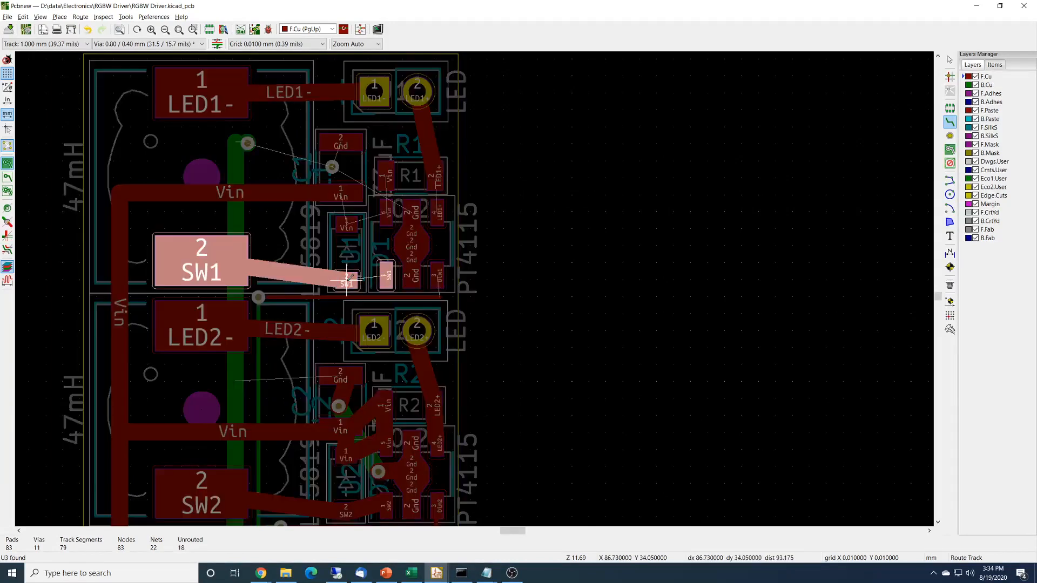
pyautogui.click(387, 273)
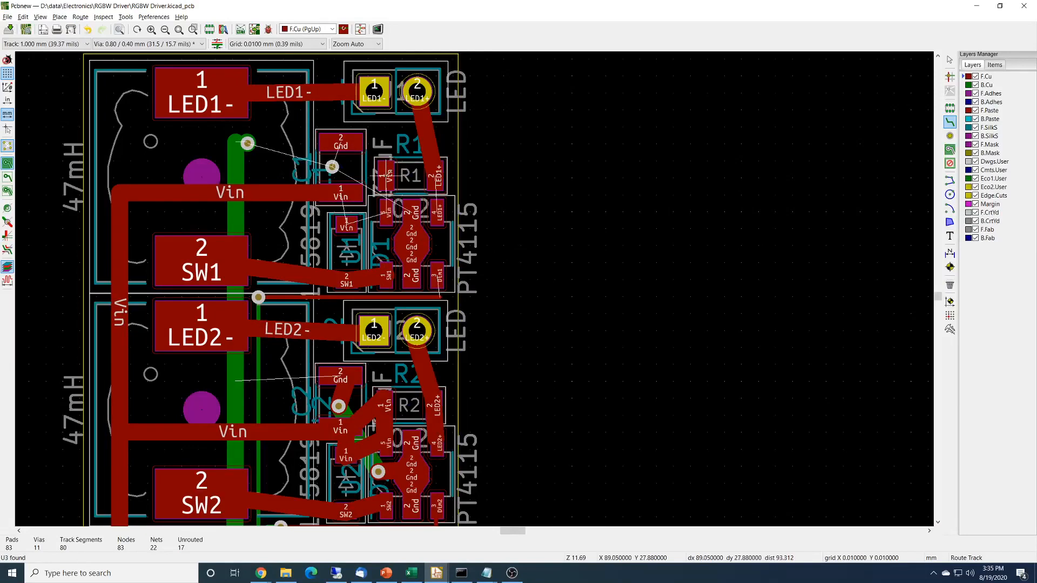
# Step: Route the first channel's Vin tracks from R1 to C1, D1 to U1, R1 to U1, and C1 to D1
pyautogui.click(387, 172)
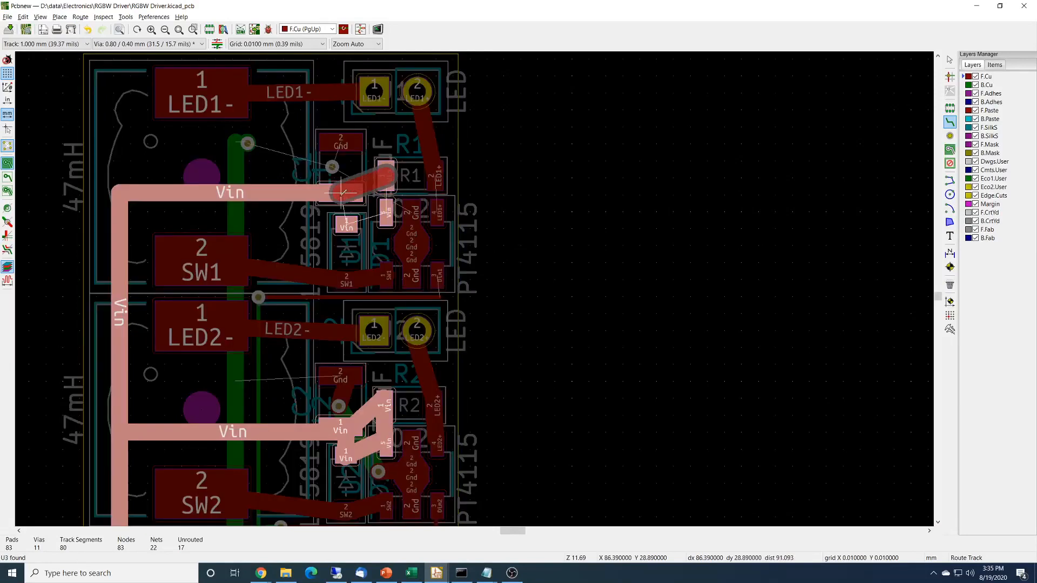
pyautogui.click(347, 220)
pyautogui.click(347, 221)
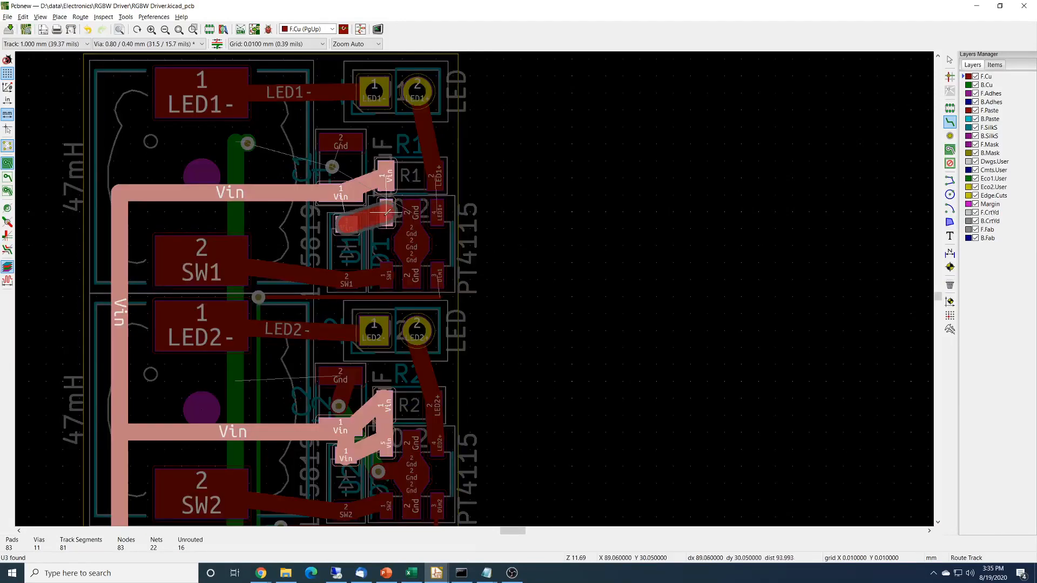
pyautogui.click(388, 211)
pyautogui.click(384, 176)
pyautogui.click(384, 211)
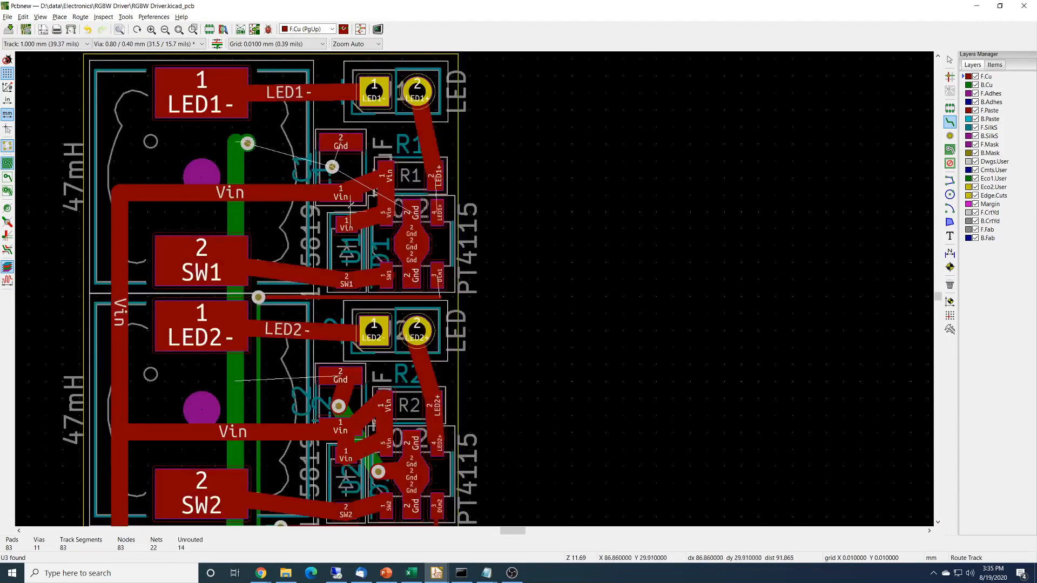
pyautogui.click(343, 191)
pyautogui.click(347, 218)
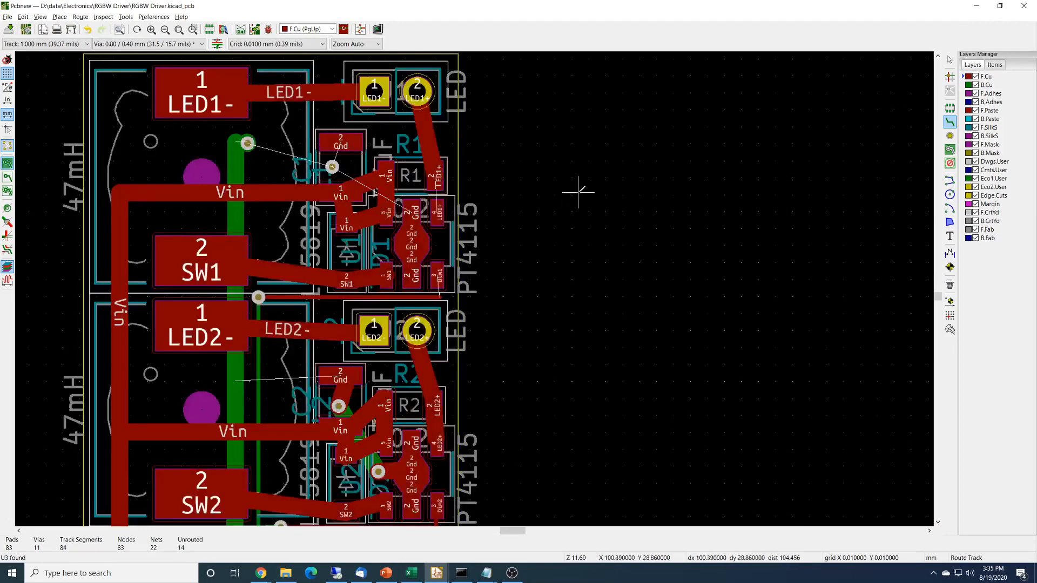
# Step: Route the LED1+ track from R1's pin 2 to U1's pin 4
pyautogui.click(438, 178)
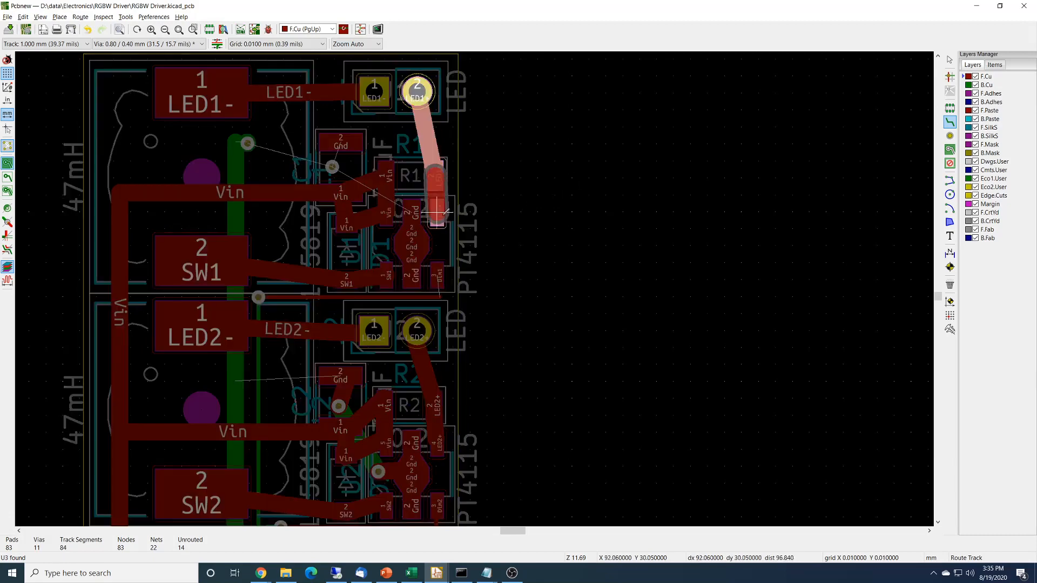
pyautogui.click(443, 214)
pyautogui.press('Escape')
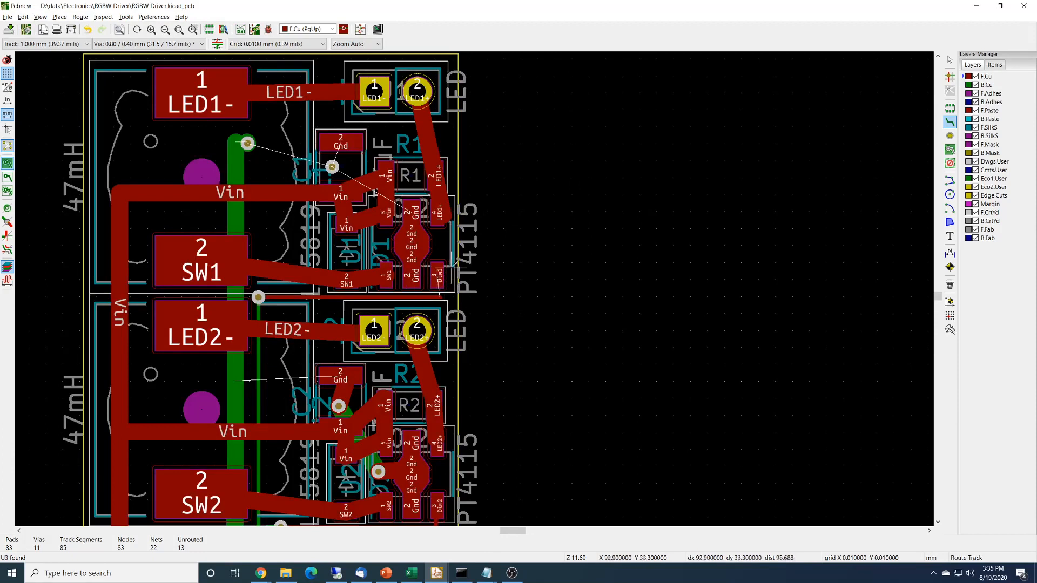
# Step: Set the track width to 0.250 mm and route the end of the horizontal Dim1 track to U1's pin 3
pyautogui.click(86, 43)
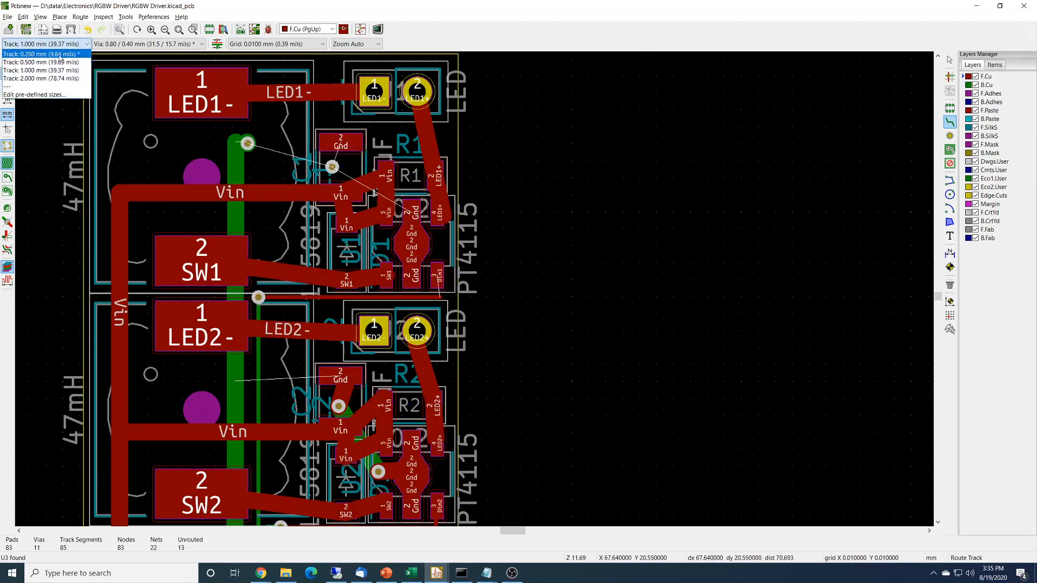
pyautogui.click(60, 58)
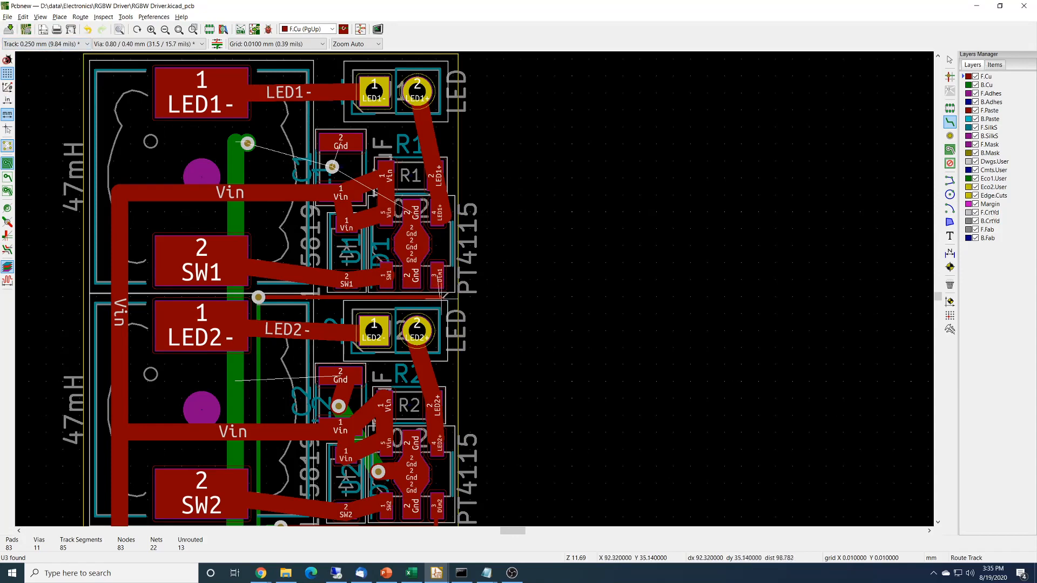
pyautogui.click(442, 296)
pyautogui.scroll(3, 440, 296)
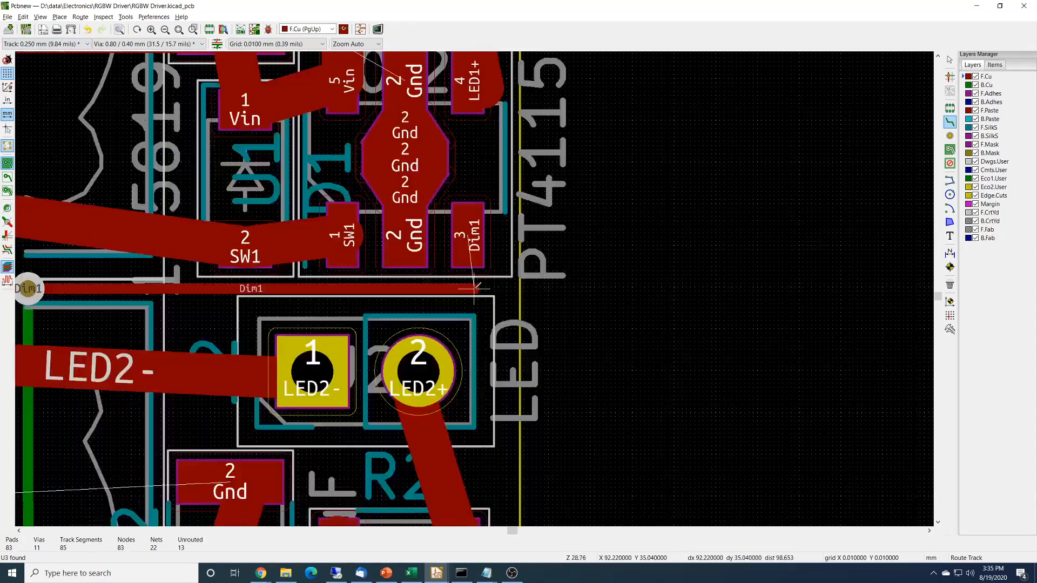
pyautogui.click(468, 240)
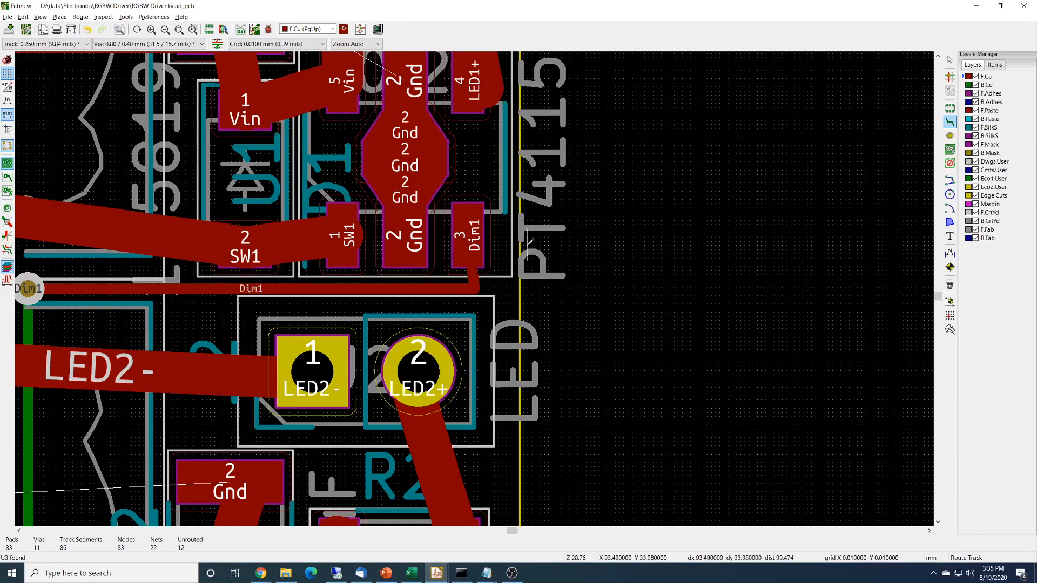
# Step: Save the board file
pyautogui.scroll(-1, 528, 244)
pyautogui.scroll(-6, 474, 289)
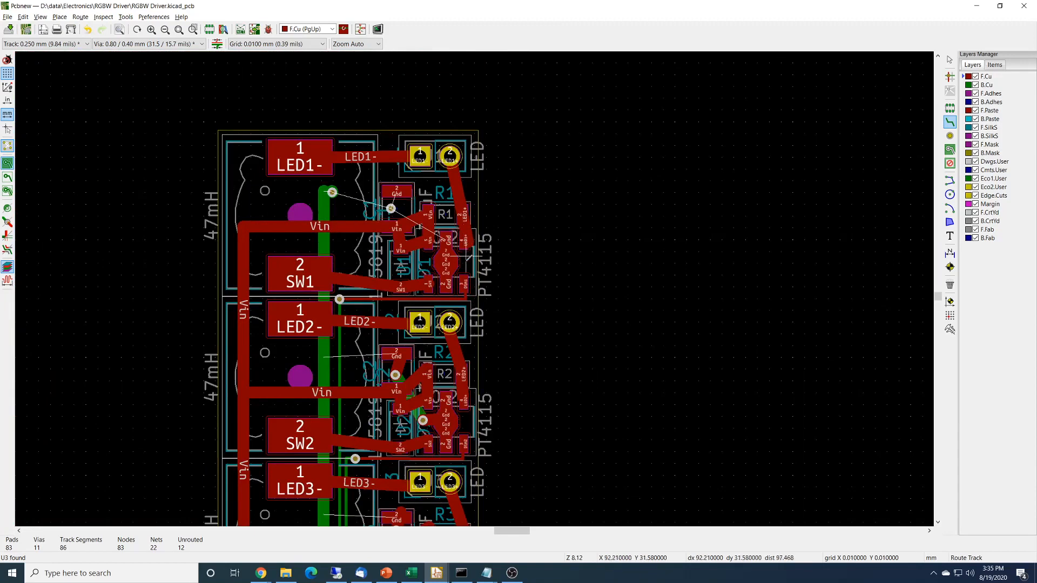
pyautogui.scroll(3, 469, 262)
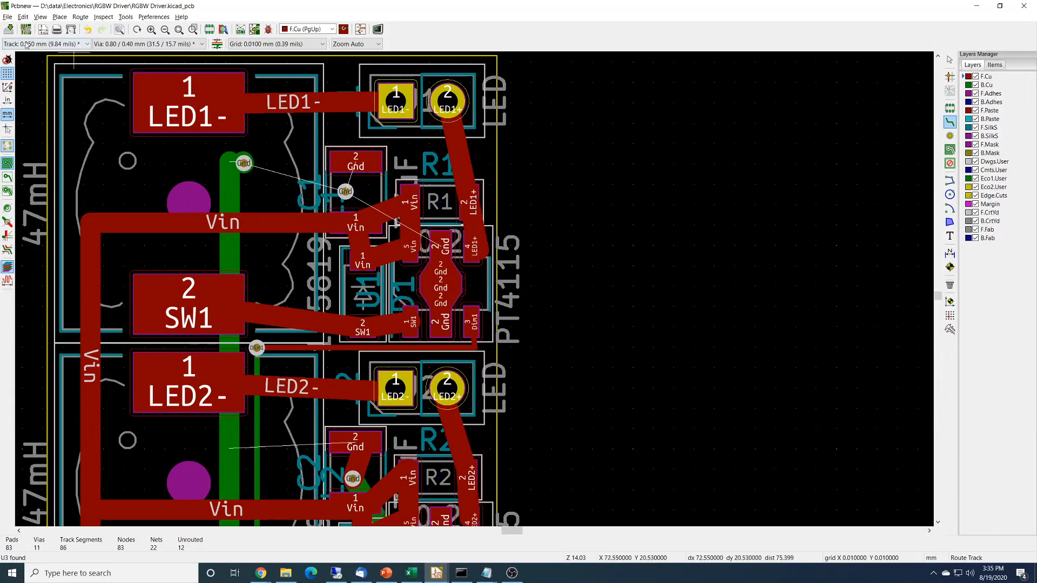
pyautogui.click(9, 29)
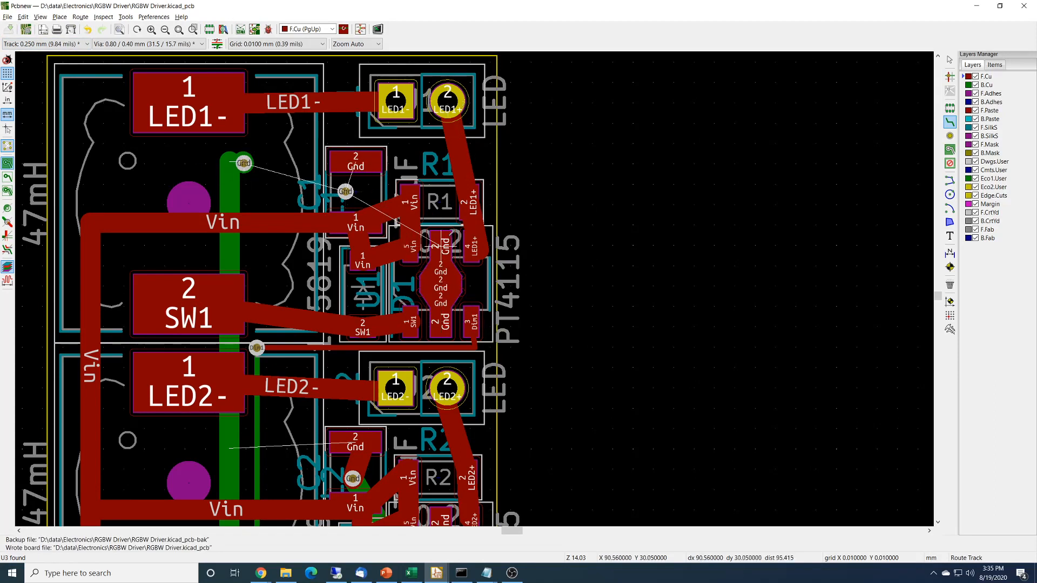
# Step: Route a 1.000 mm F.Cu Gnd track from the via at C4 to the vertical back-side Gnd track in channel four, ending in a via
pyautogui.scroll(-8, 441, 246)
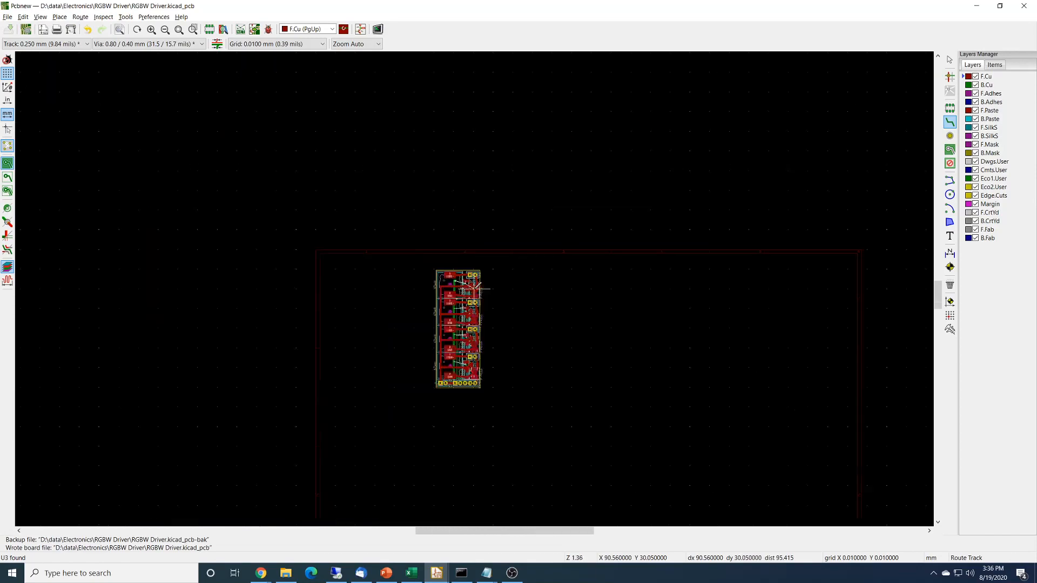
pyautogui.scroll(4, 465, 370)
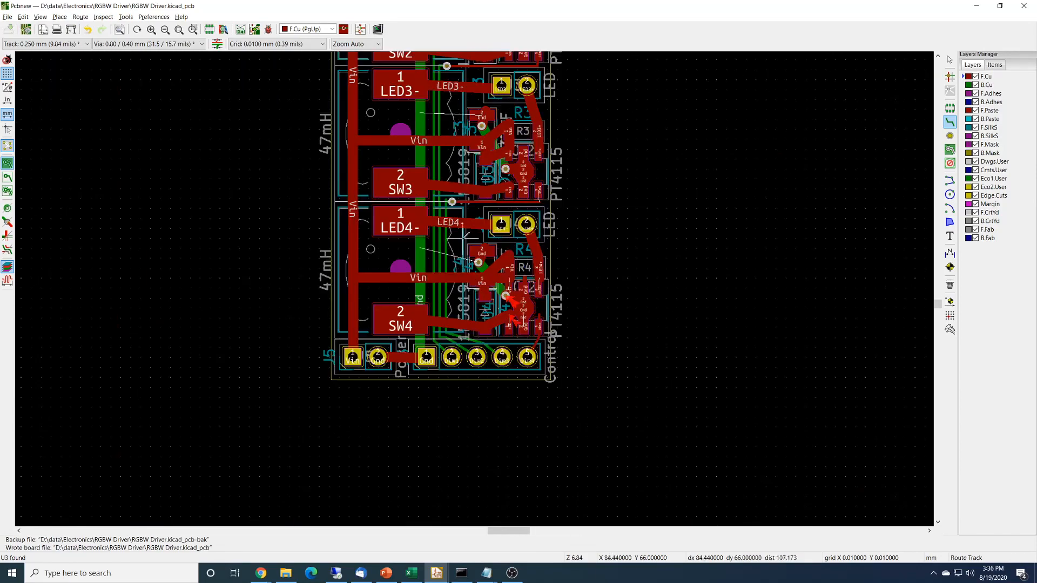
pyautogui.scroll(2, 463, 239)
pyautogui.scroll(1, 474, 289)
pyautogui.scroll(-1, 419, 376)
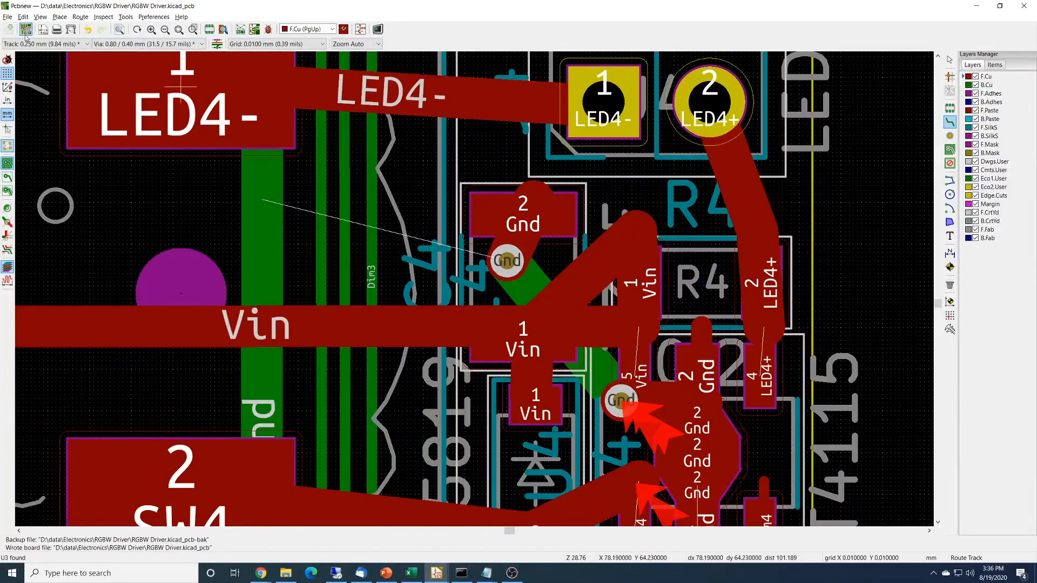
pyautogui.click(43, 44)
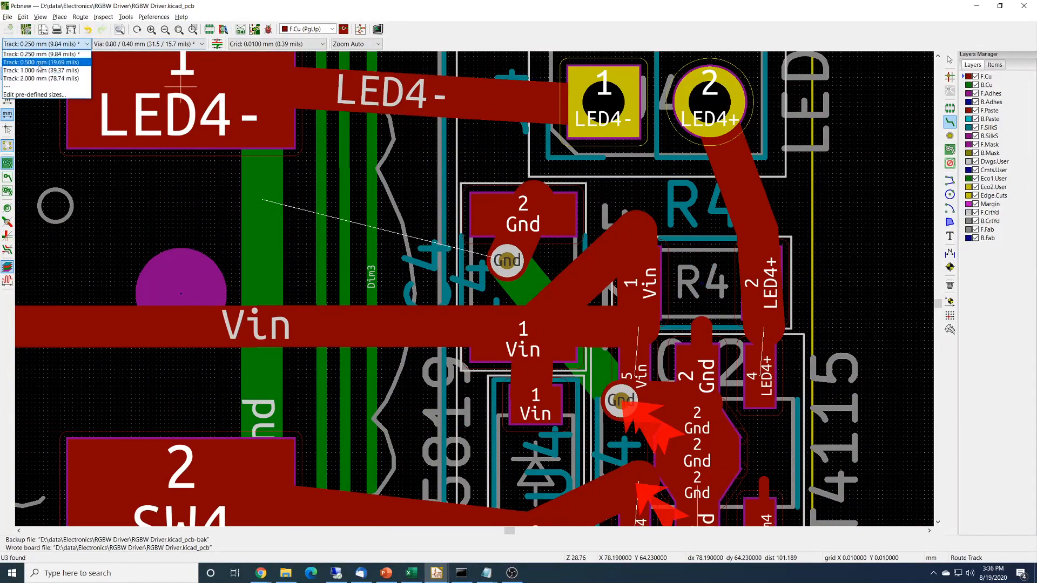
pyautogui.click(39, 71)
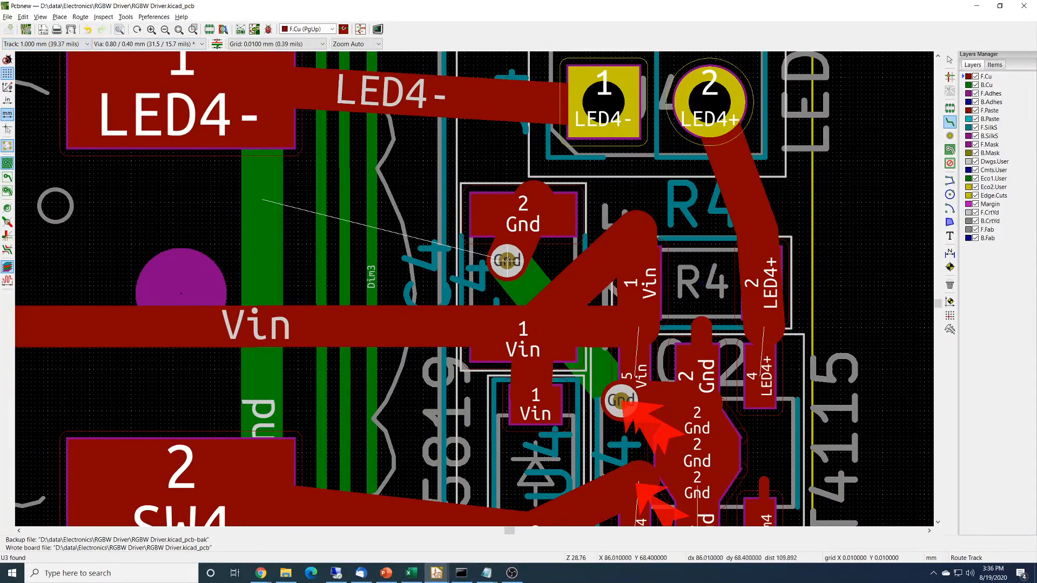
pyautogui.click(507, 261)
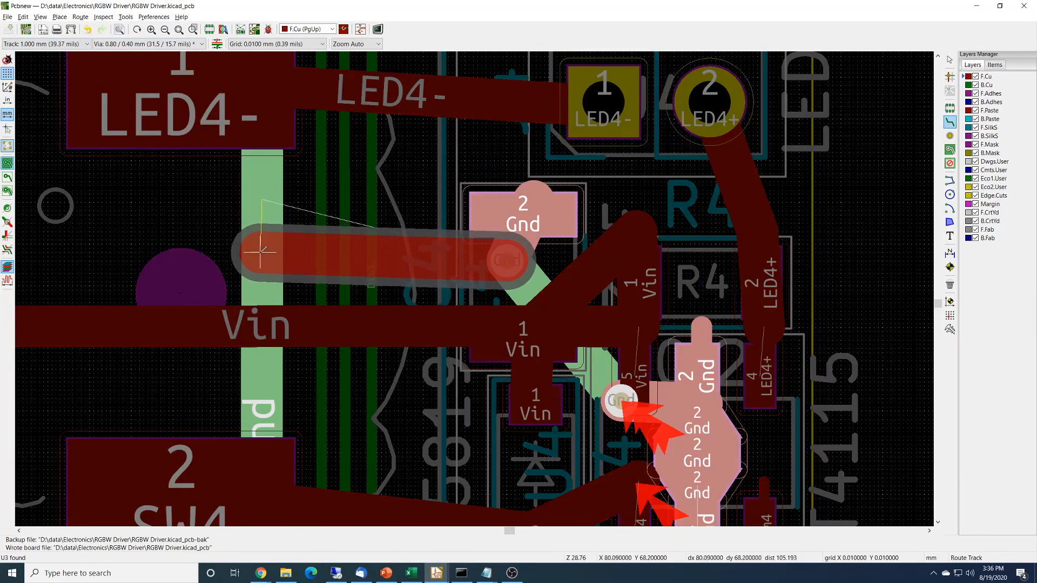
pyautogui.press('v')
pyautogui.doubleClick(263, 253)
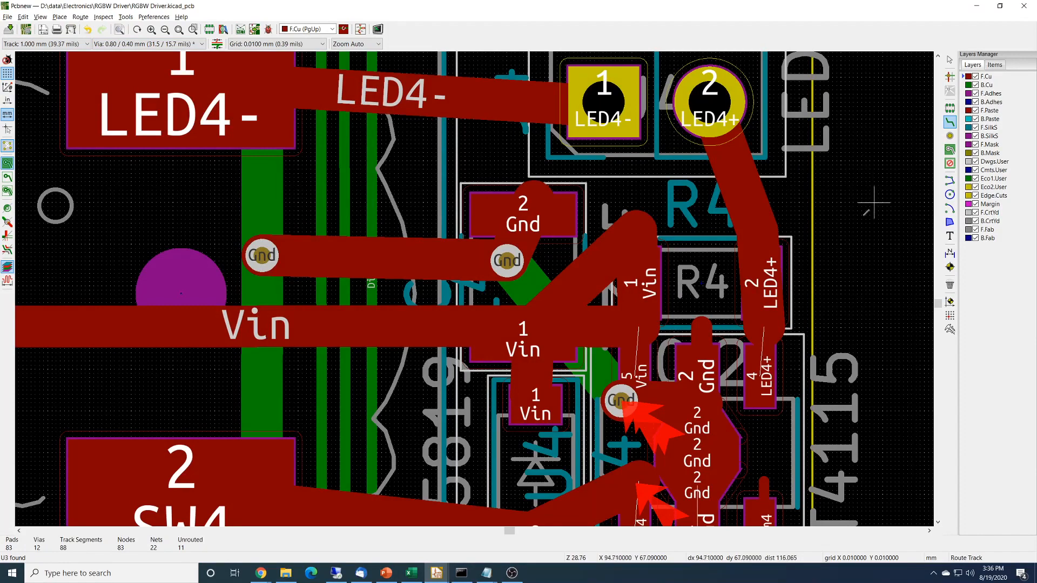
pyautogui.scroll(-5, 519, 279)
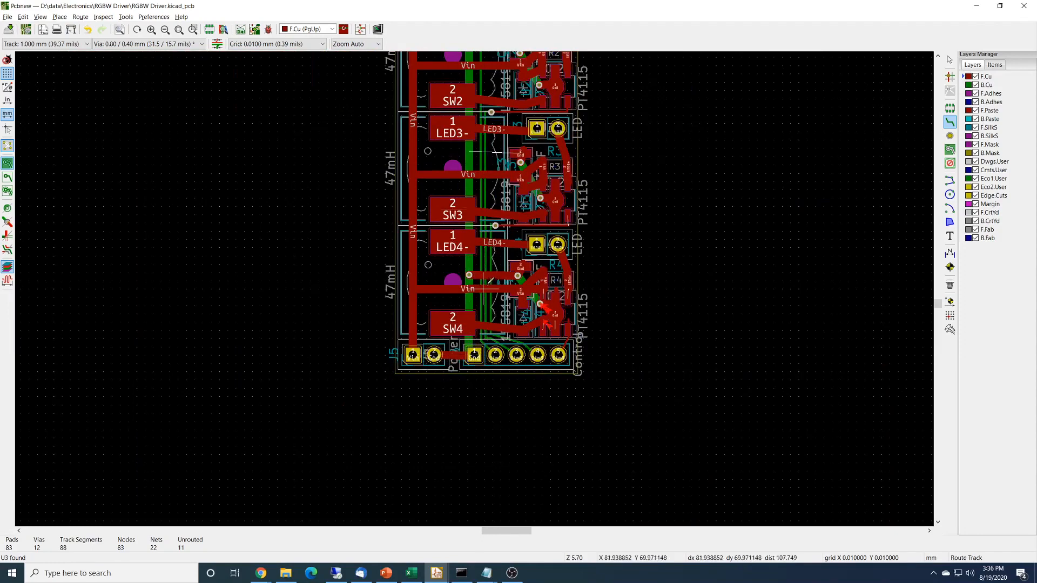
# Step: Move the Gnd via beside U4 slightly downward and keep the back-side Gnd track from C4 joined to it
pyautogui.scroll(3, 515, 281)
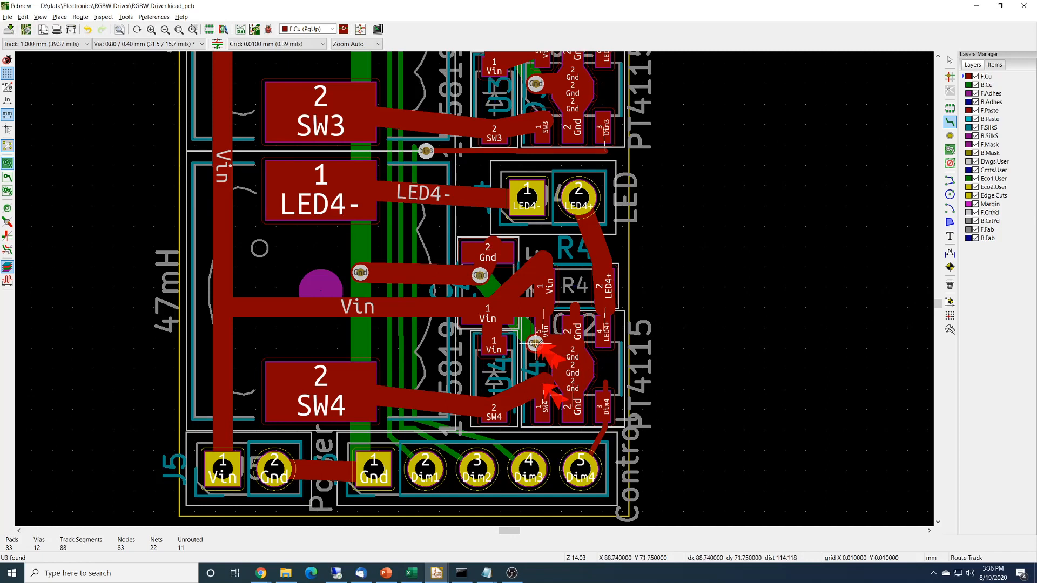
pyautogui.press('pagedown')
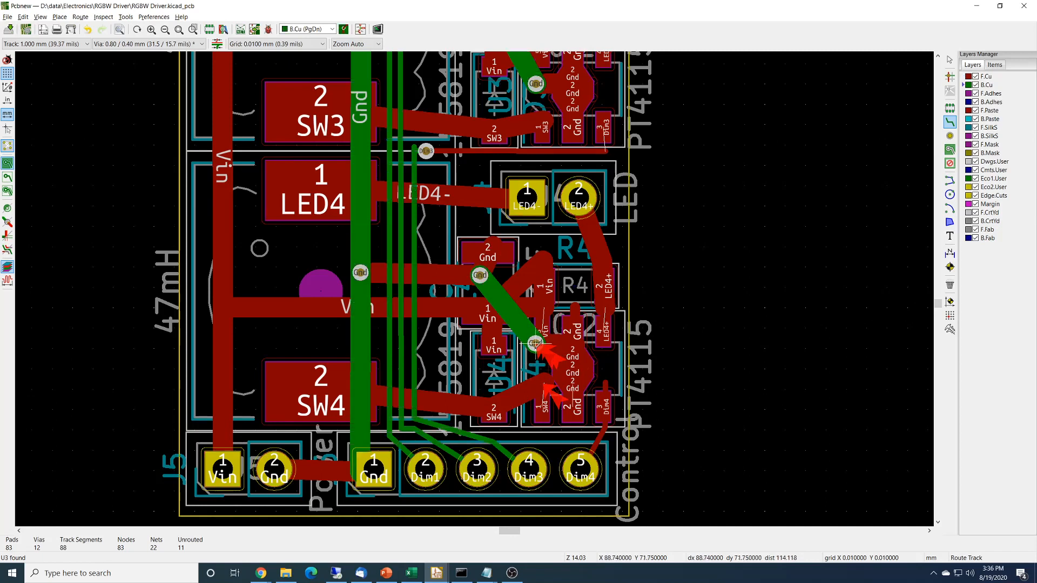
pyautogui.press('Escape')
pyautogui.moveTo(534, 343); pyautogui.dragTo(536, 360)
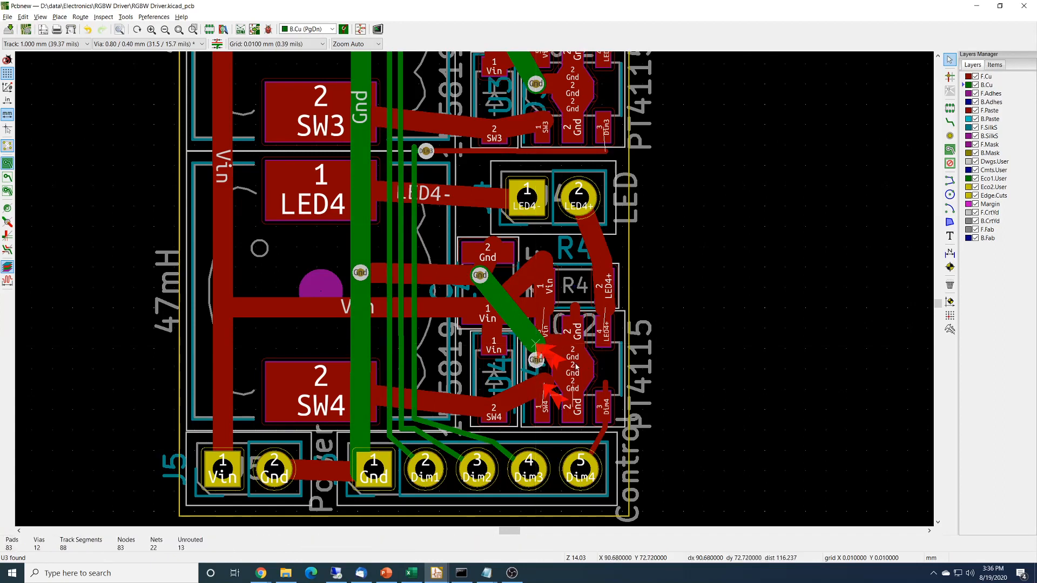
pyautogui.click(536, 346)
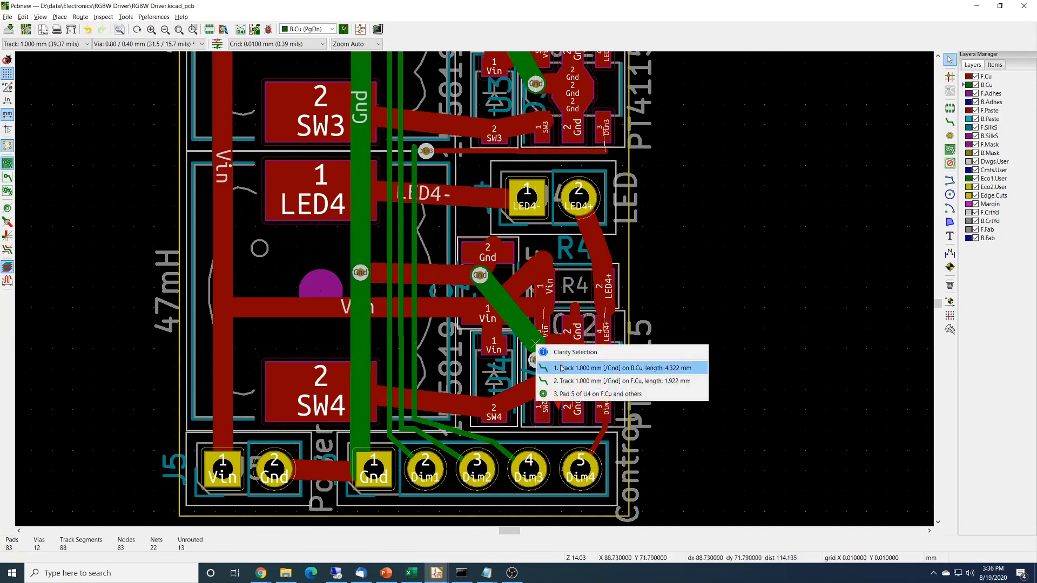
pyautogui.click(545, 367)
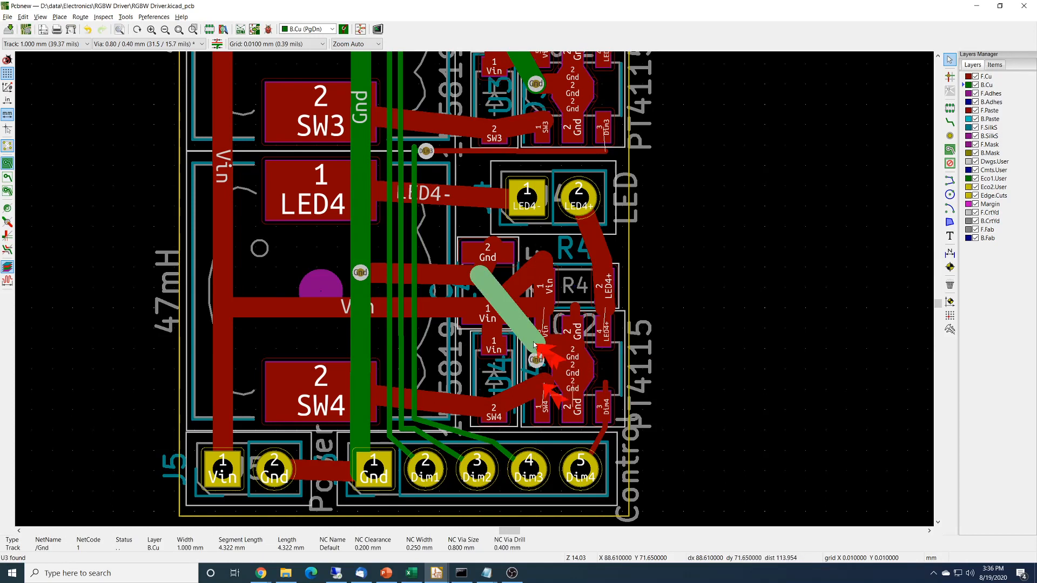
pyautogui.press('Escape')
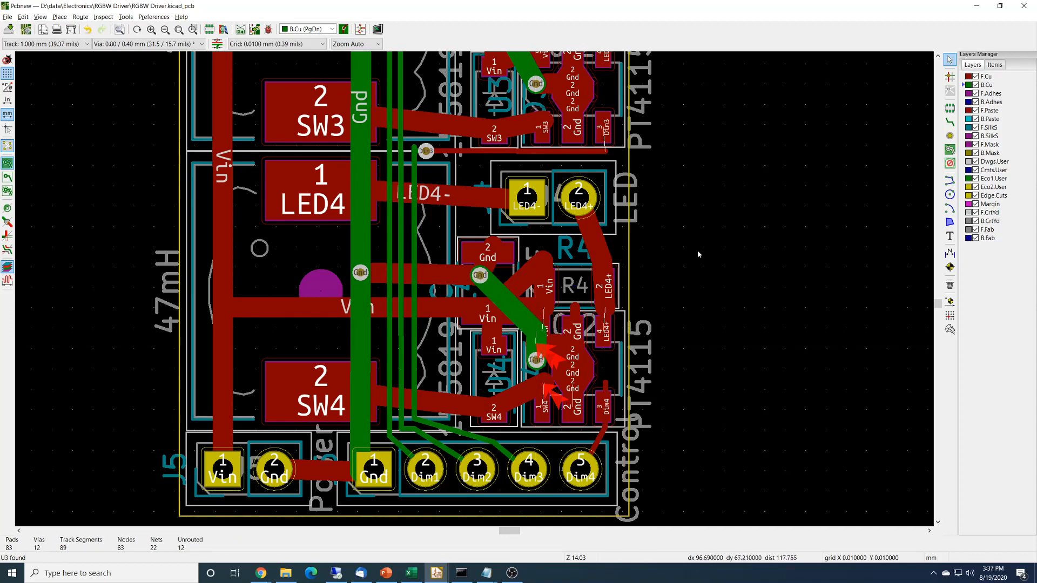
# Step: Delete the LED2- track between the inductor pad and J2, and the LED2+ track from J2 to R2
pyautogui.hscroll(3, 474, 292)
pyautogui.scroll(-2, 284, 214)
pyautogui.scroll(1, 360, 199)
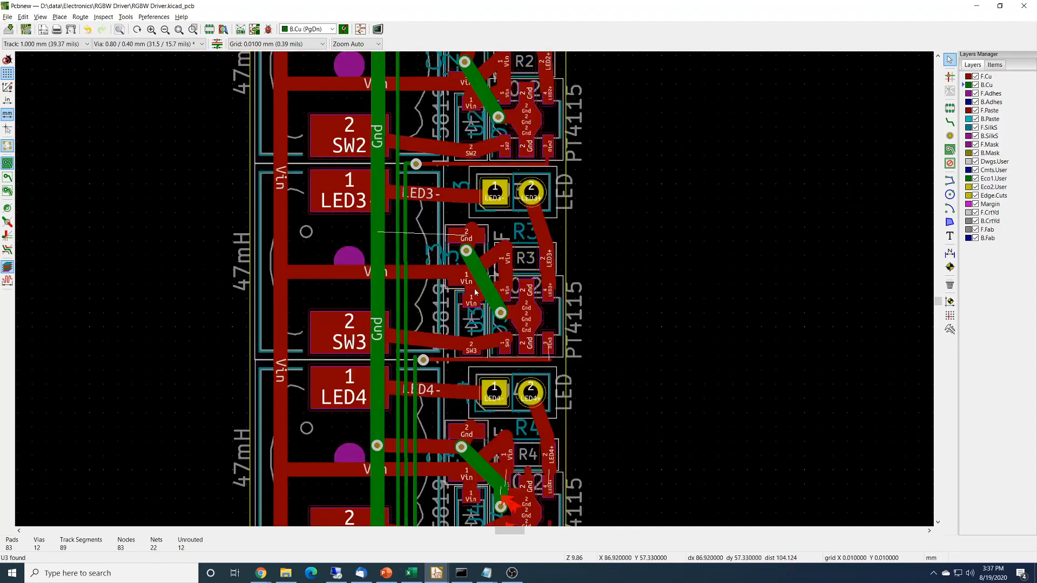
pyautogui.scroll(1, 449, 214)
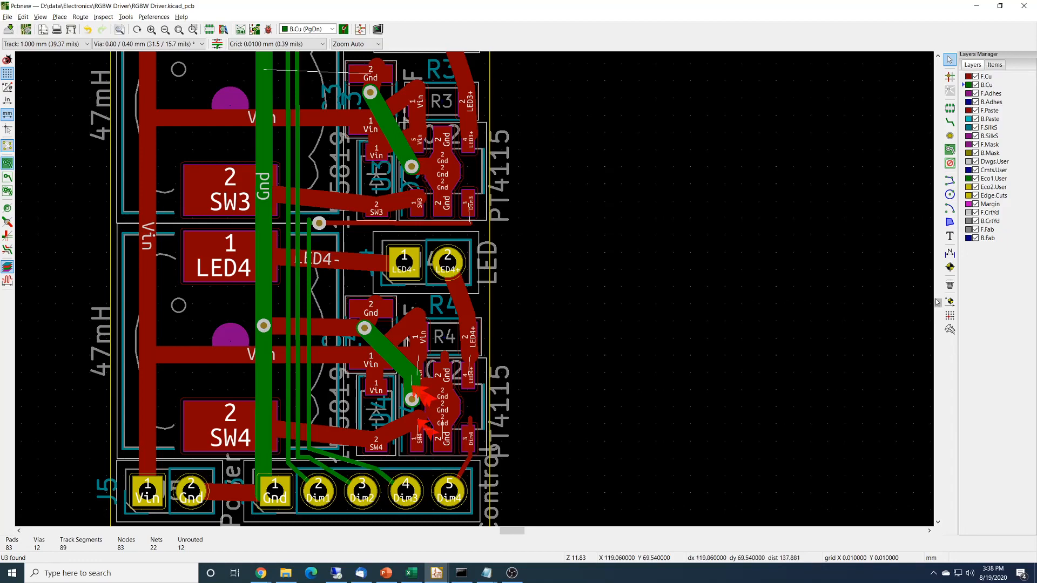
pyautogui.moveTo(938, 302); pyautogui.dragTo(938, 296)
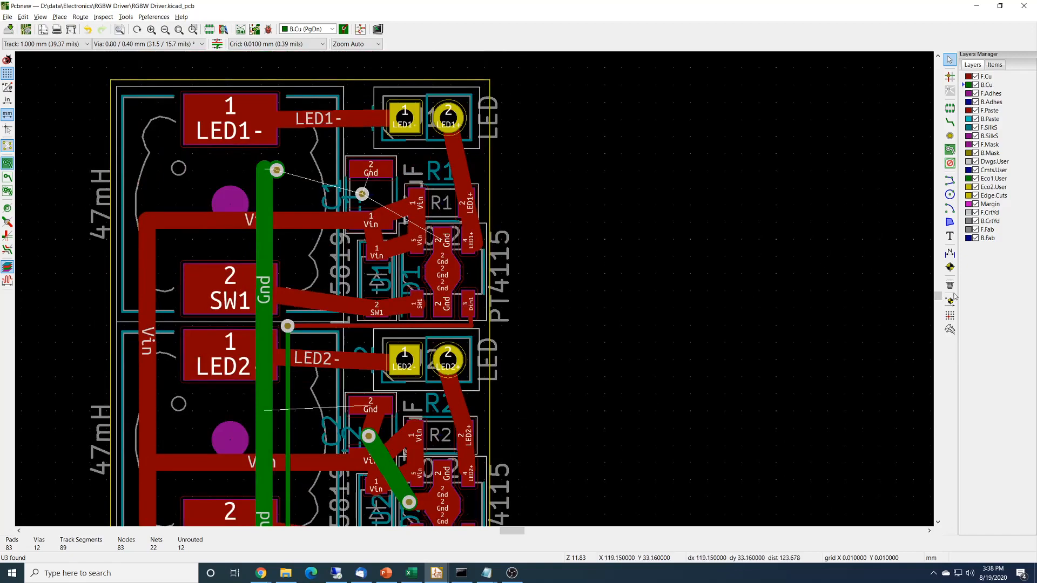
pyautogui.moveTo(938, 296); pyautogui.dragTo(938, 298)
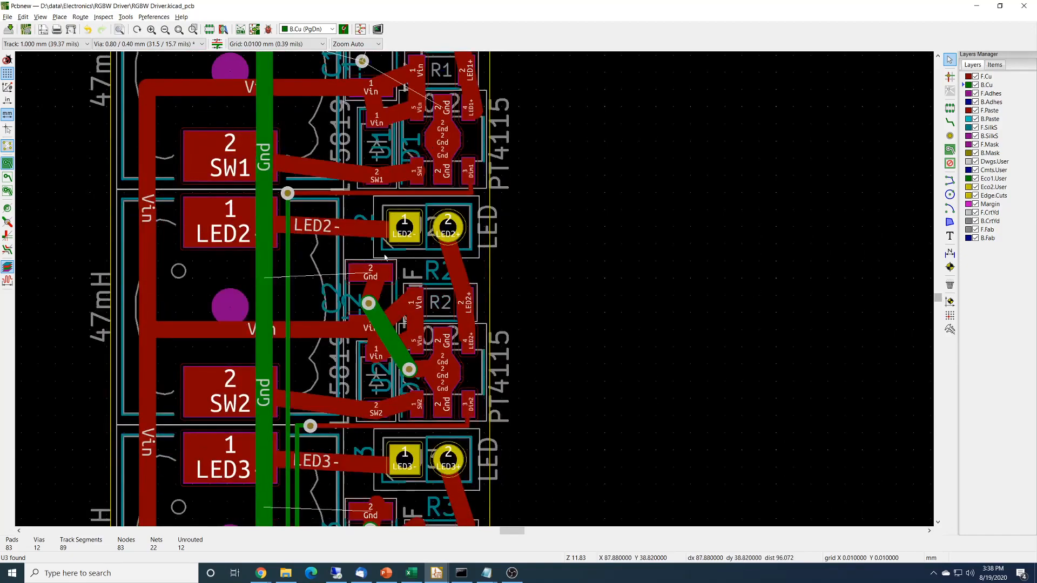
pyautogui.click(352, 229)
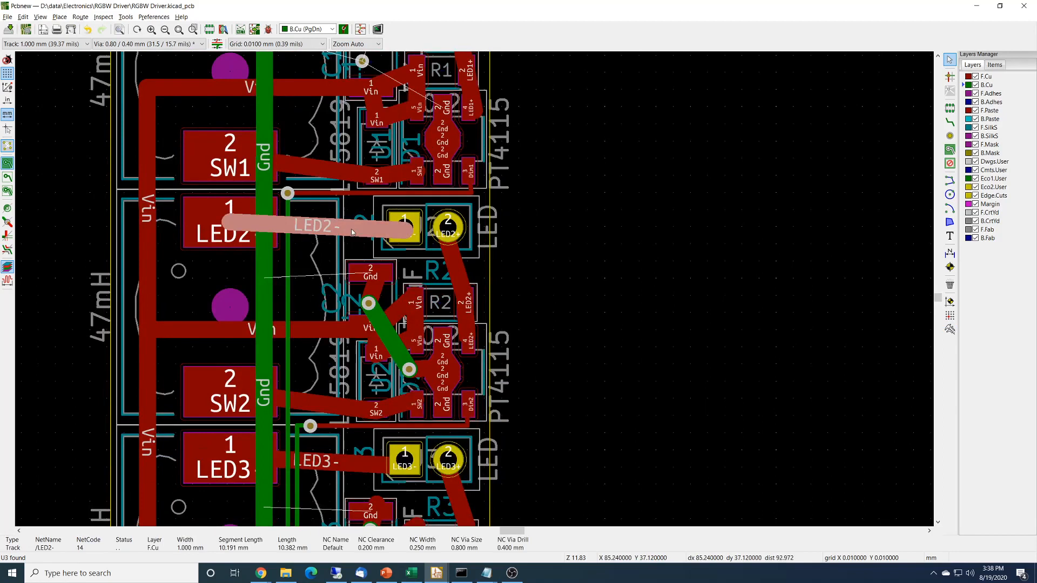
pyautogui.press('Delete')
pyautogui.click(461, 270)
pyautogui.press('Delete')
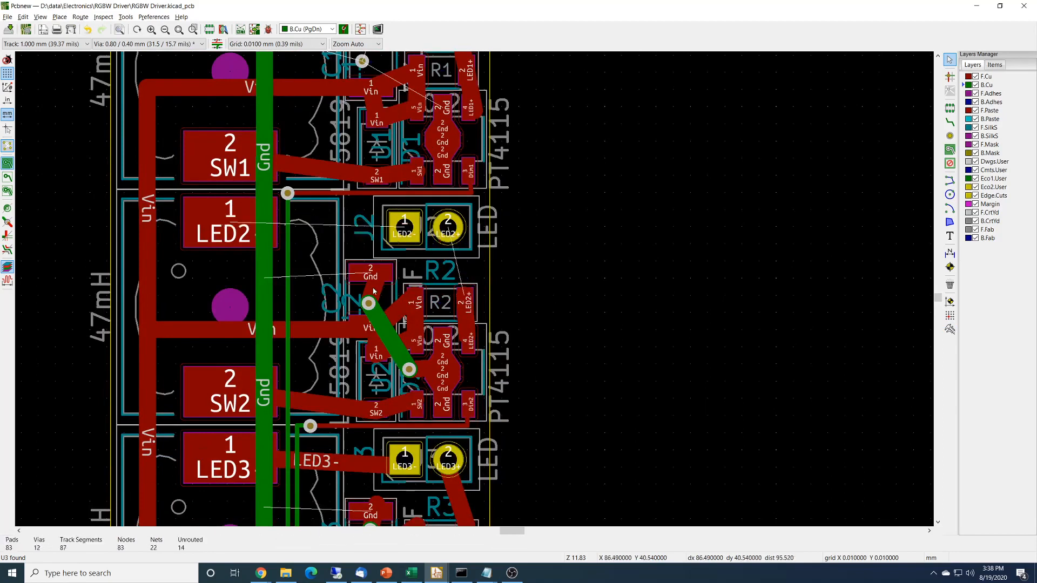
# Step: Delete the back-side Gnd track with its via at C2, and the diagonal Vin track from C2 to R2
pyautogui.click(372, 314)
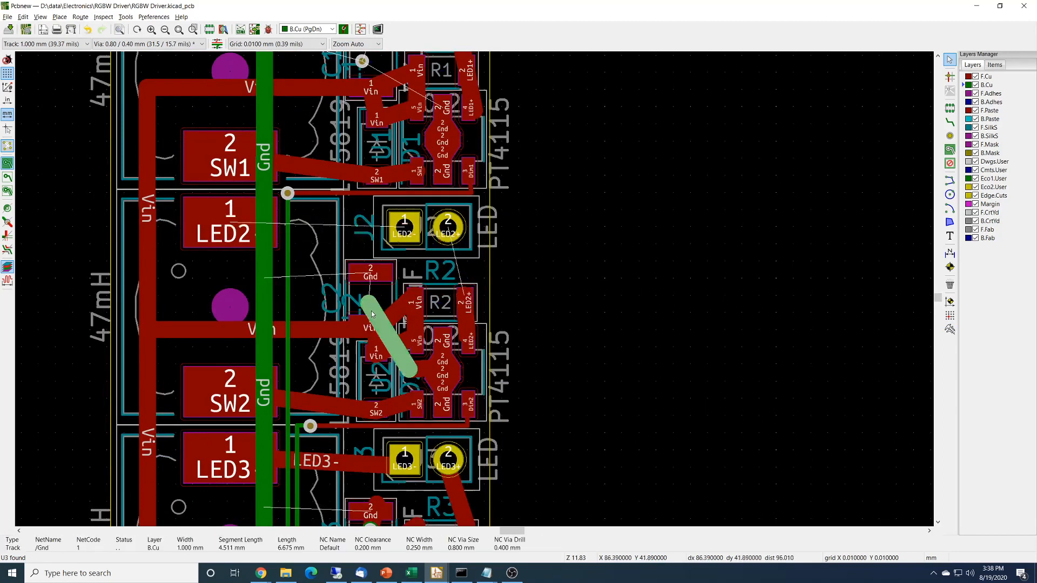
pyautogui.press('Delete')
pyautogui.click(402, 312)
pyautogui.press('Delete')
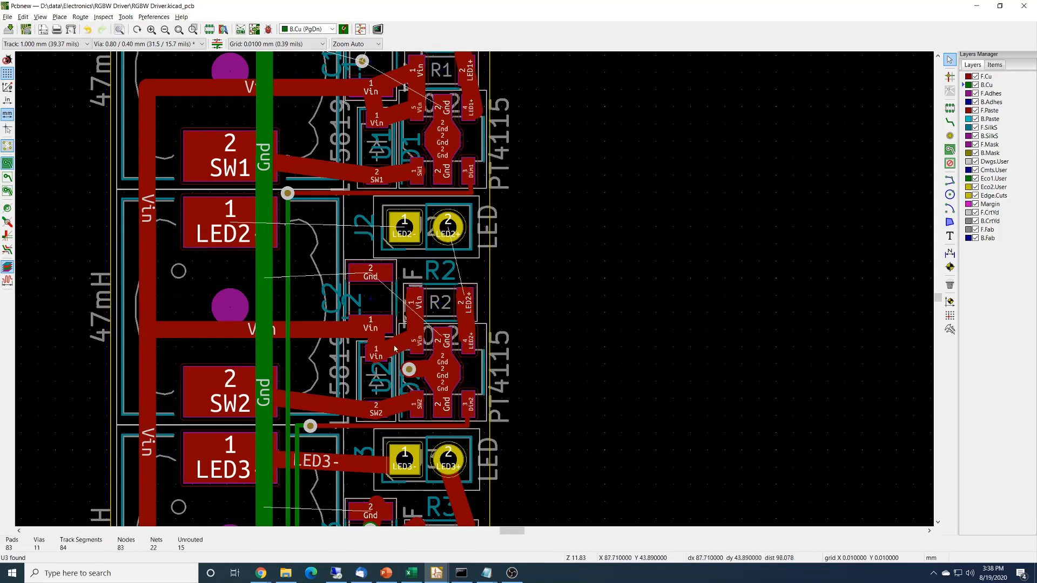
# Step: Delete channel two's Vin tracks from D2 to U2, from the vertical Vin track to C2, and from C2 to D2
pyautogui.click(393, 342)
pyautogui.press('Delete')
pyautogui.click(312, 334)
pyautogui.press('Delete')
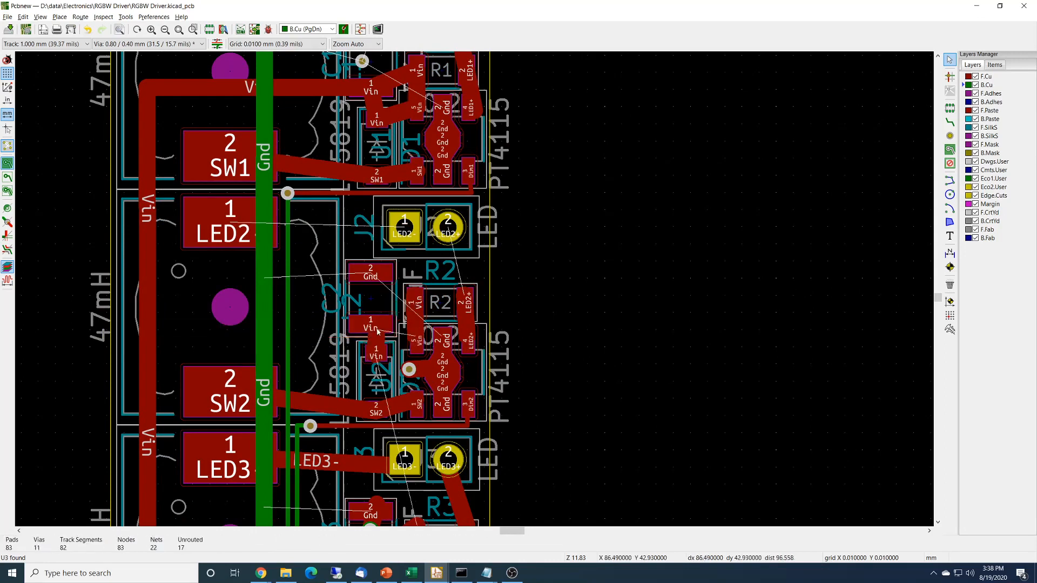
pyautogui.click(378, 340)
pyautogui.press('Delete')
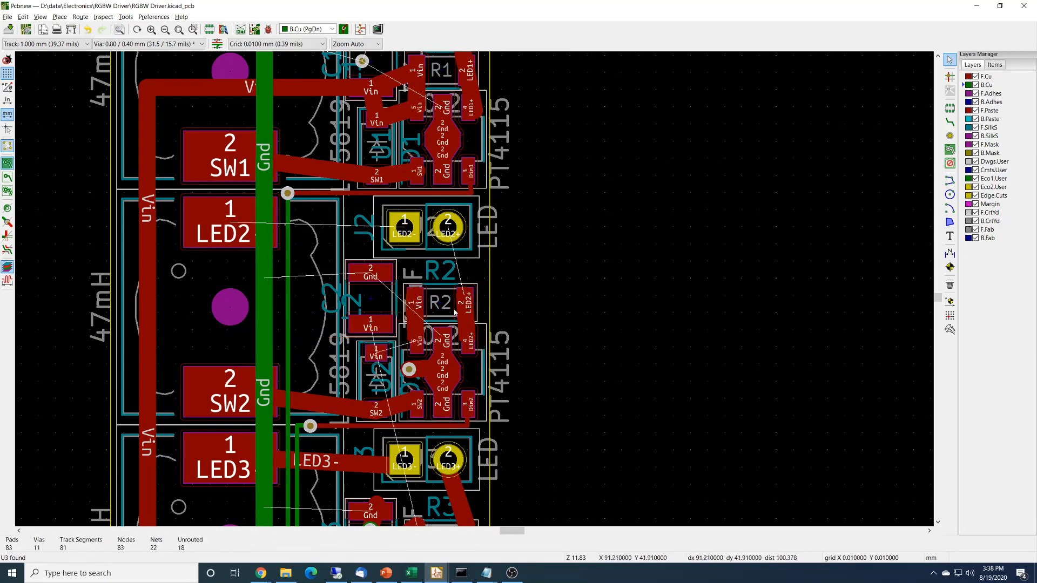
# Step: Delete the Vin and LED2+ tracks between R2 and U2
pyautogui.click(416, 322)
pyautogui.press('Delete')
pyautogui.click(464, 320)
pyautogui.press('Delete')
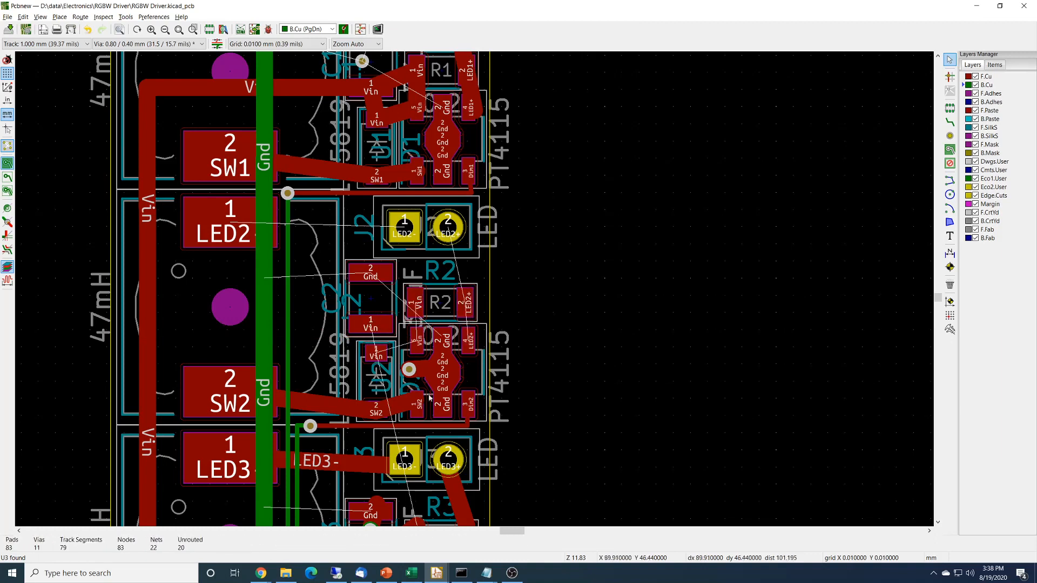
# Step: Delete both SW2 track segments and the short end of the Dim2 track at U2's pin 3
pyautogui.click(397, 400)
pyautogui.press('Delete')
pyautogui.click(348, 410)
pyautogui.press('Delete')
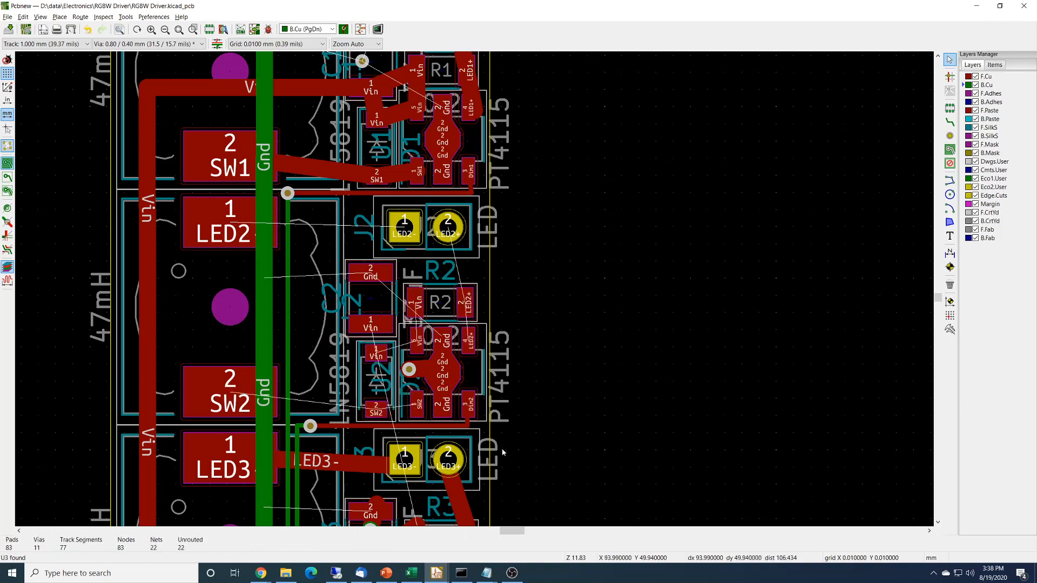
pyautogui.click(467, 424)
pyautogui.press('Delete')
# Step: Delete the LED3- track to J3 and the back-side Gnd track between C3 and U3
pyautogui.scroll(-1, 503, 426)
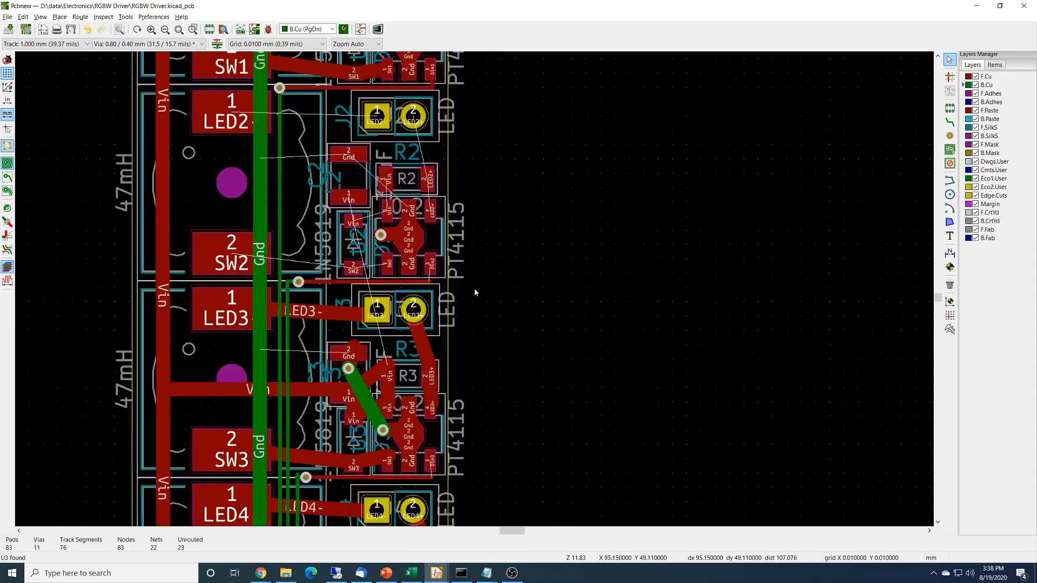
pyautogui.click(325, 316)
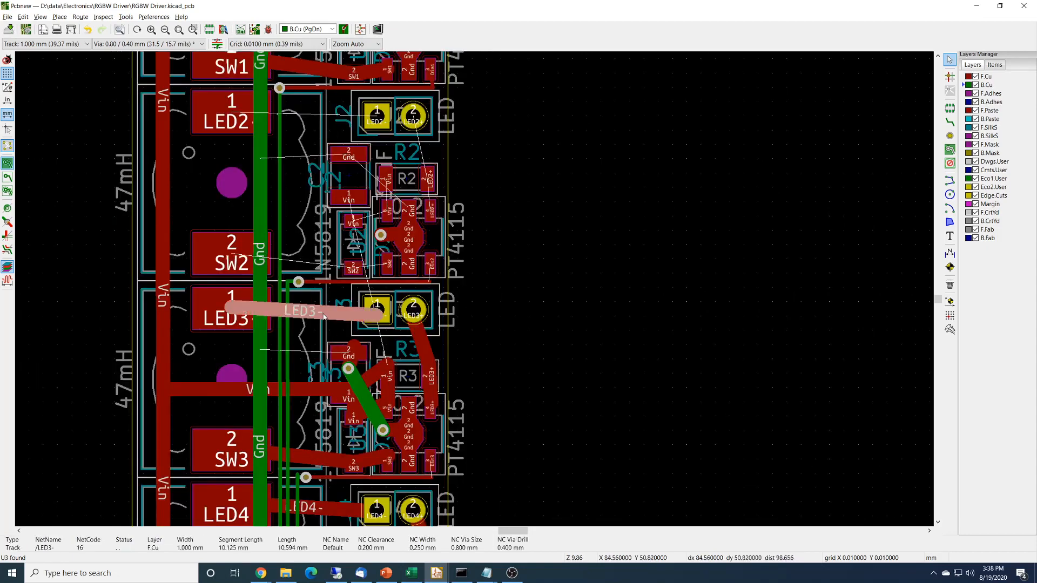
pyautogui.press('Delete')
pyautogui.click(369, 395)
pyautogui.press('Delete')
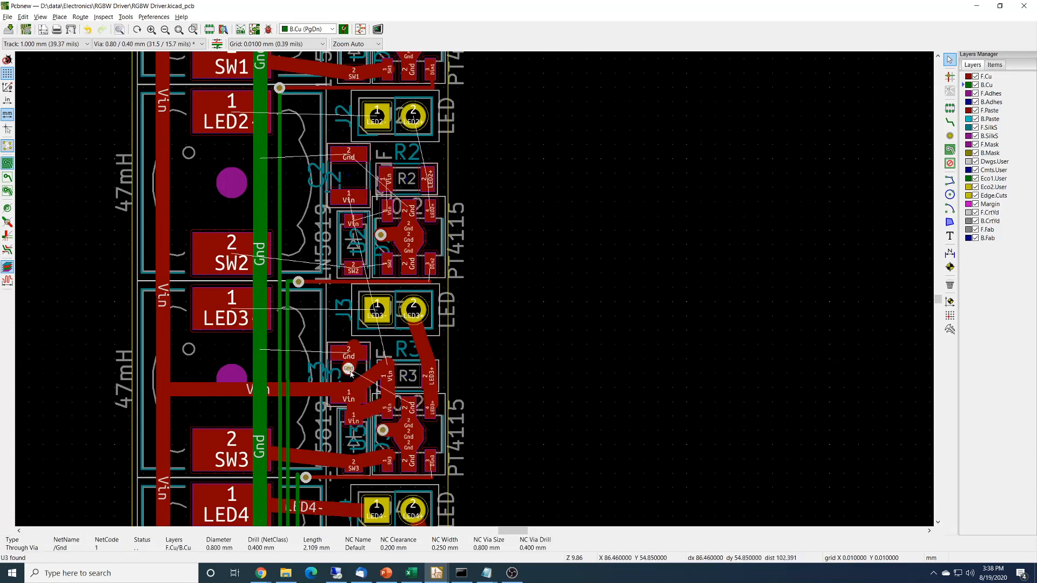
# Step: Delete the Gnd vias at C3, U2 and U3 together with the short Gnd stubs beside U2 and U3
pyautogui.click(384, 238)
pyautogui.press('Delete')
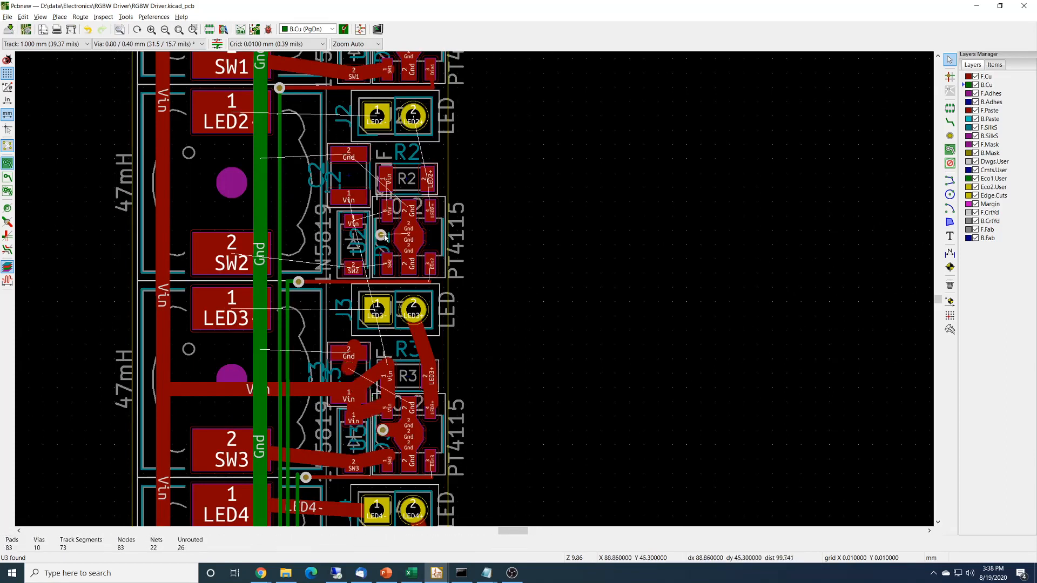
pyautogui.click(382, 236)
pyautogui.press('Delete')
pyautogui.click(383, 430)
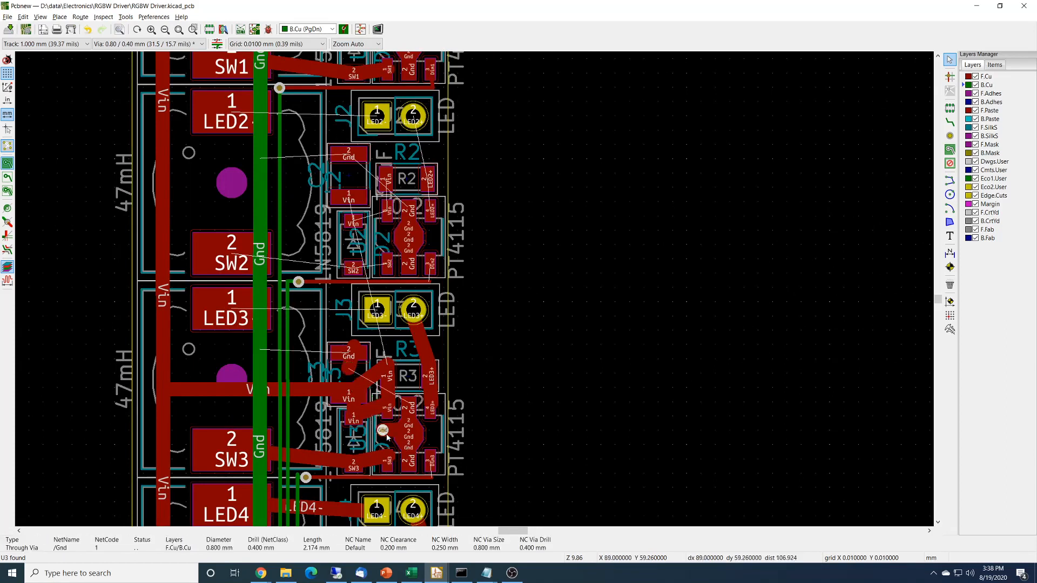
pyautogui.press('Delete')
pyautogui.click(387, 435)
pyautogui.press('Delete')
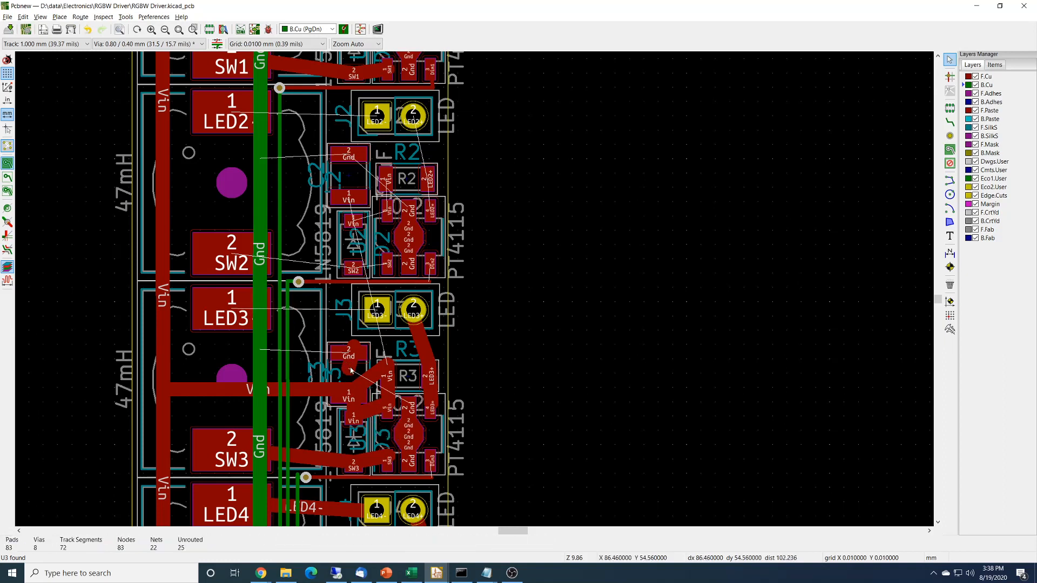
# Step: Delete the Gnd stub at C3 and the Vin tracks from C3 to R3, from the vertical Vin track to C3, and from R3 to U3
pyautogui.click(351, 370)
pyautogui.press('Delete')
pyautogui.click(371, 376)
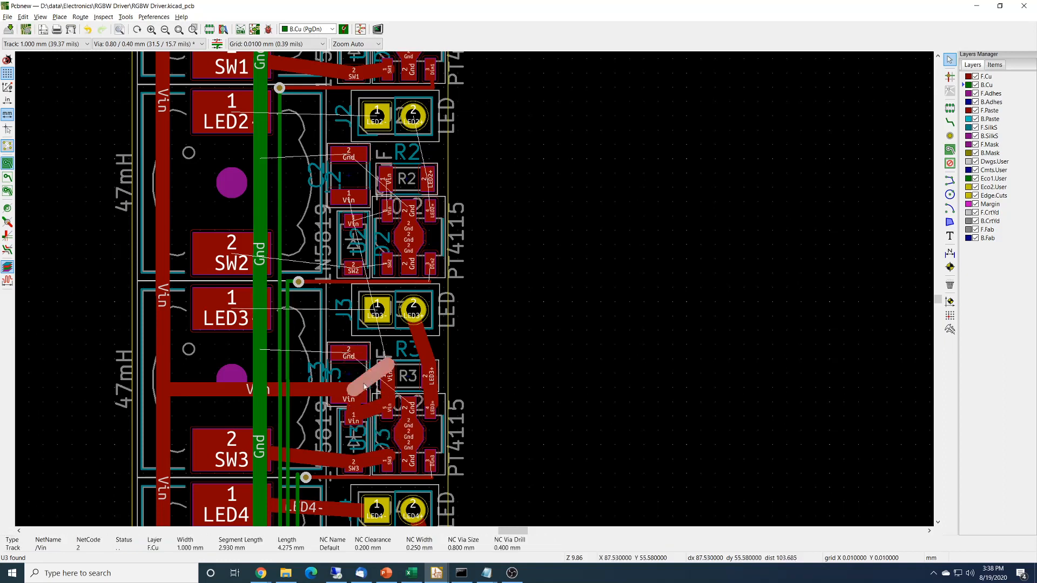
pyautogui.press('Delete')
pyautogui.click(359, 387)
pyautogui.press('Delete')
pyautogui.click(388, 378)
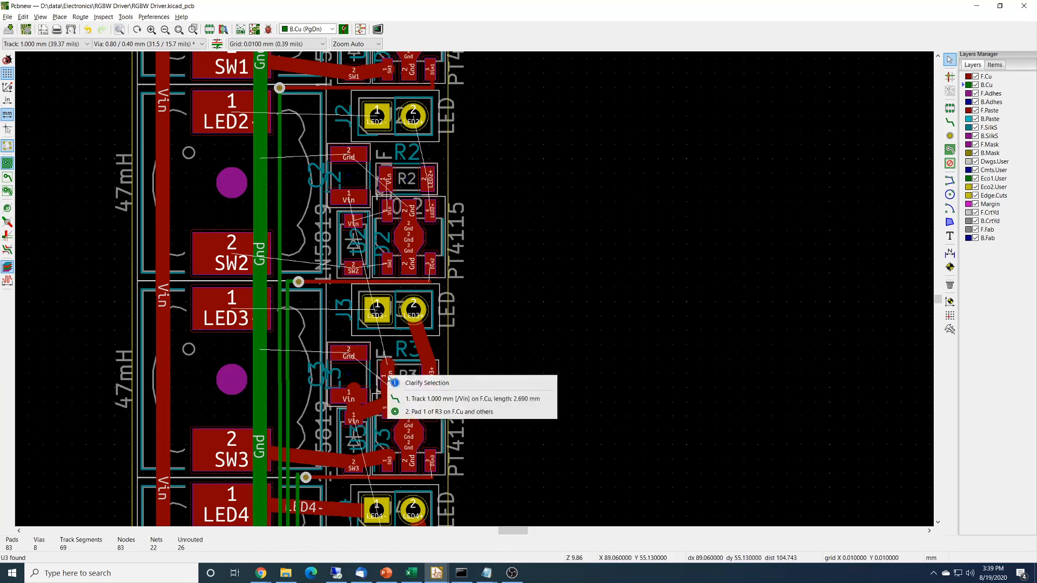
pyautogui.click(406, 402)
pyautogui.press('Delete')
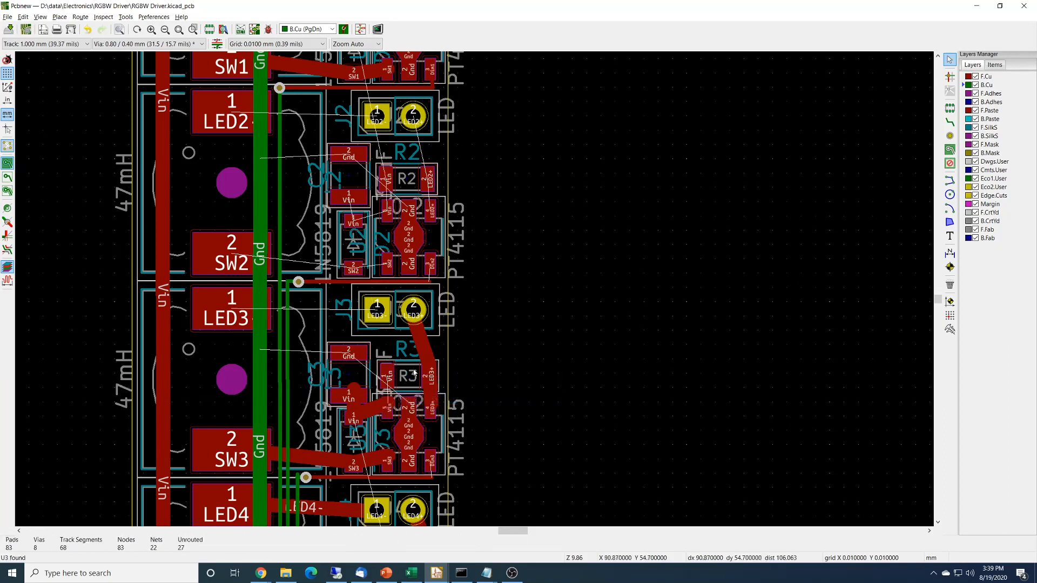
# Step: Delete the LED3+ tracks along J3, R3 and U3, and the Vin tracks from C3 through D3 to U3
pyautogui.click(422, 351)
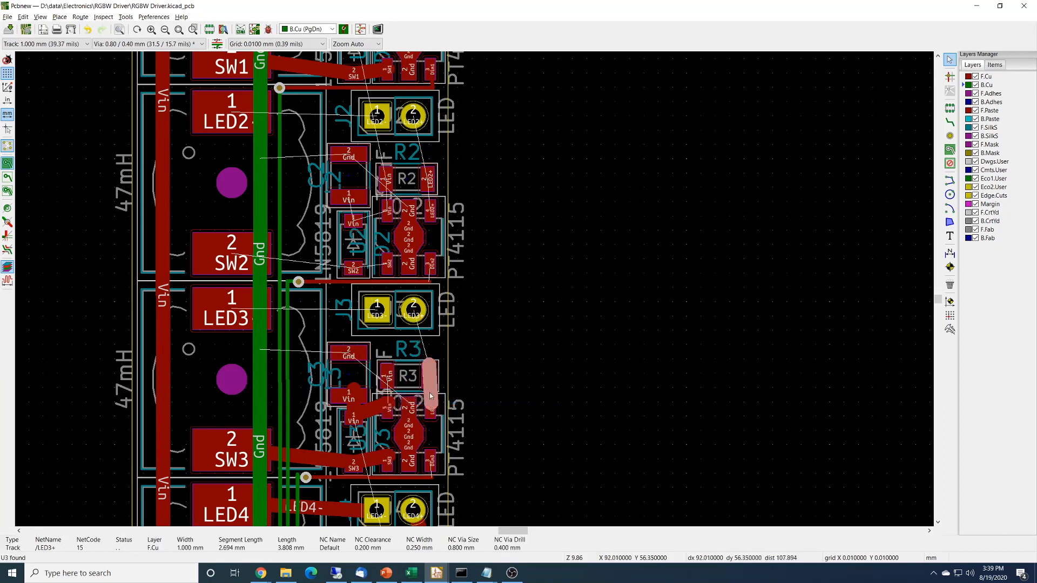
pyautogui.press('Delete')
pyautogui.click(356, 398)
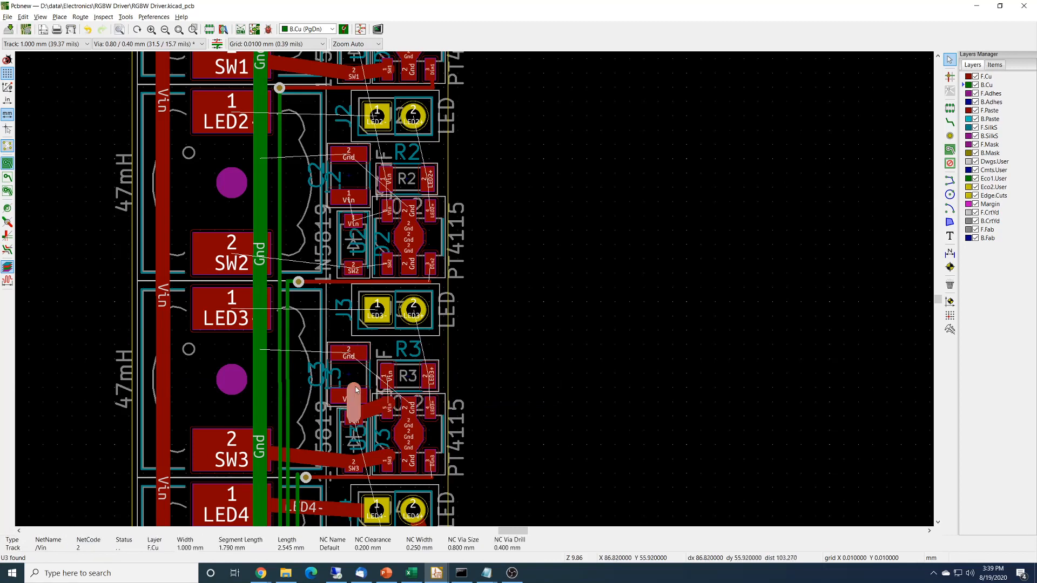
pyautogui.press('Delete')
pyautogui.click(373, 415)
pyautogui.press('Delete')
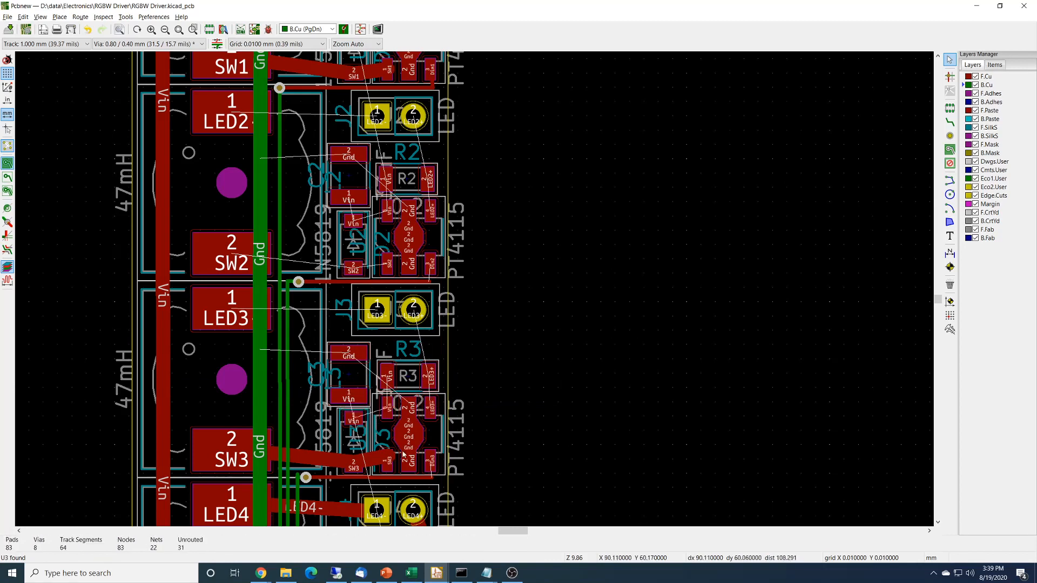
# Step: Delete the SW3 tracks from U3 to D3 and from D3 to the inductor pad
pyautogui.click(371, 465)
pyautogui.press('Delete')
pyautogui.click(319, 463)
pyautogui.press('Delete')
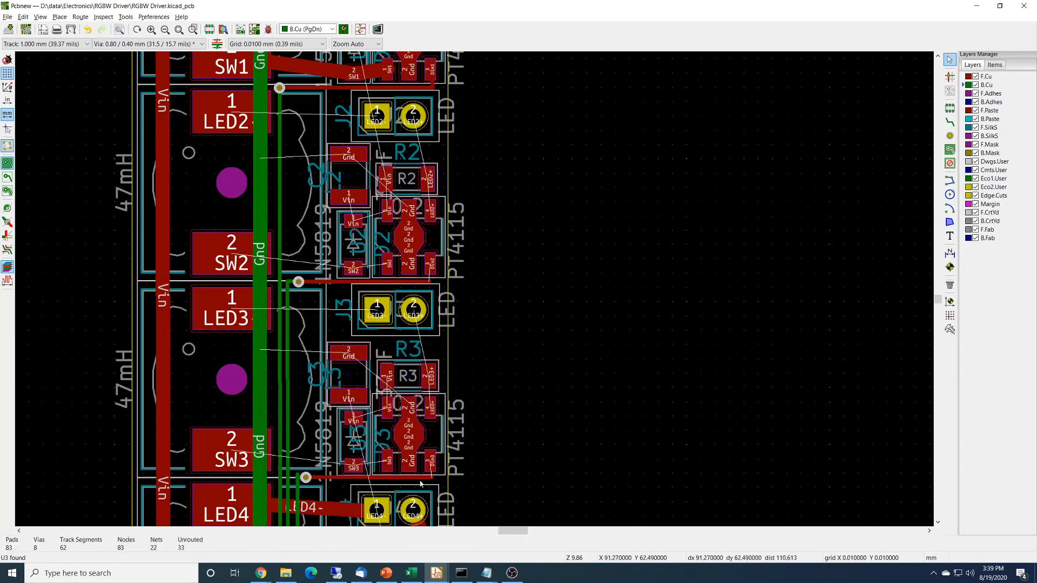
# Step: Delete the LED4- track, the front Gnd track linking C4's via to the main Gnd track, and the diagonal back-side Gnd track
pyautogui.scroll(-1, 851, 335)
pyautogui.scroll(-1, 176, 401)
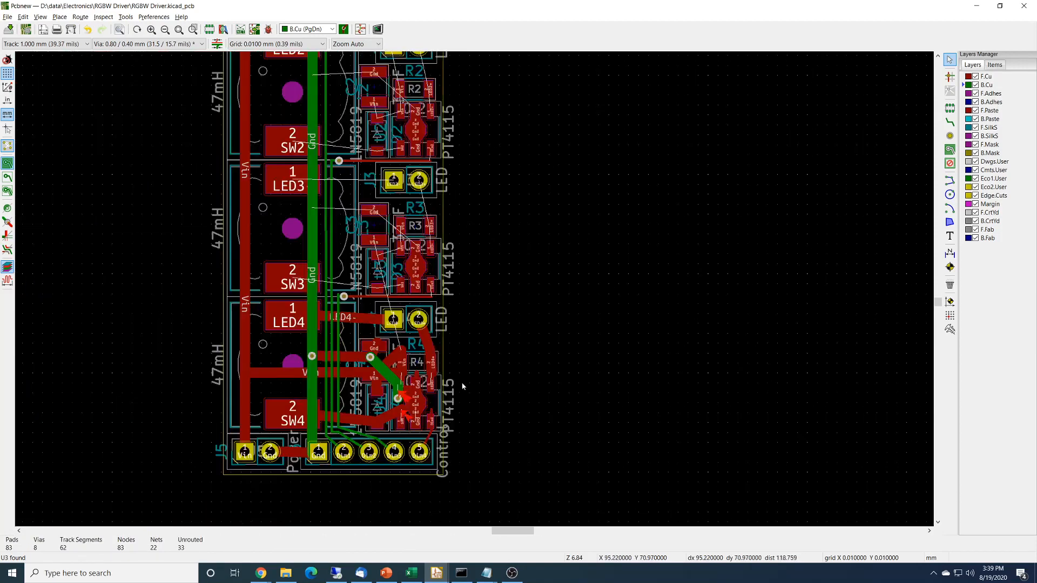
pyautogui.scroll(1, 474, 292)
pyautogui.scroll(1, 405, 334)
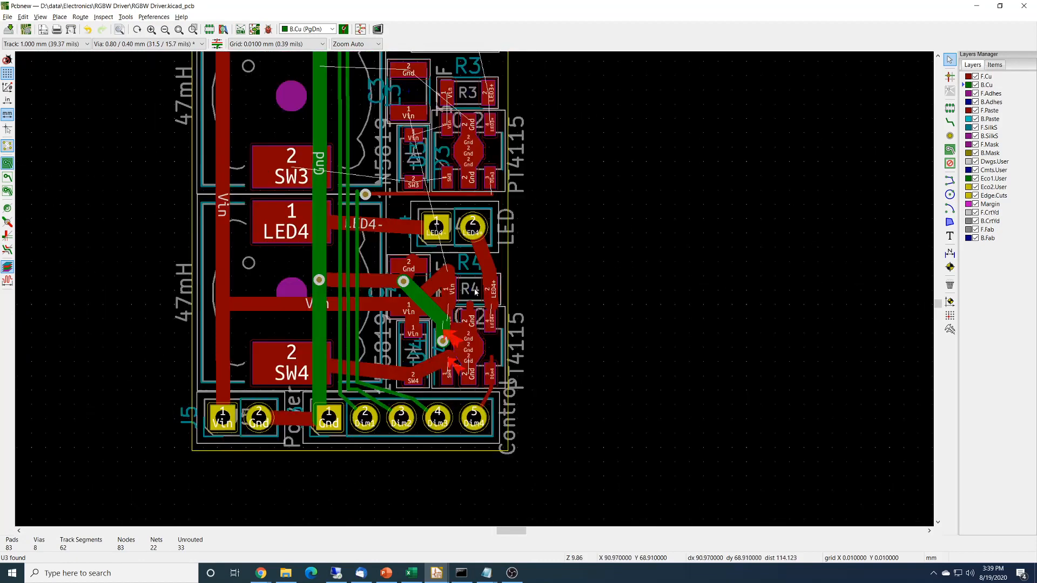
pyautogui.click(389, 227)
pyautogui.press('Delete')
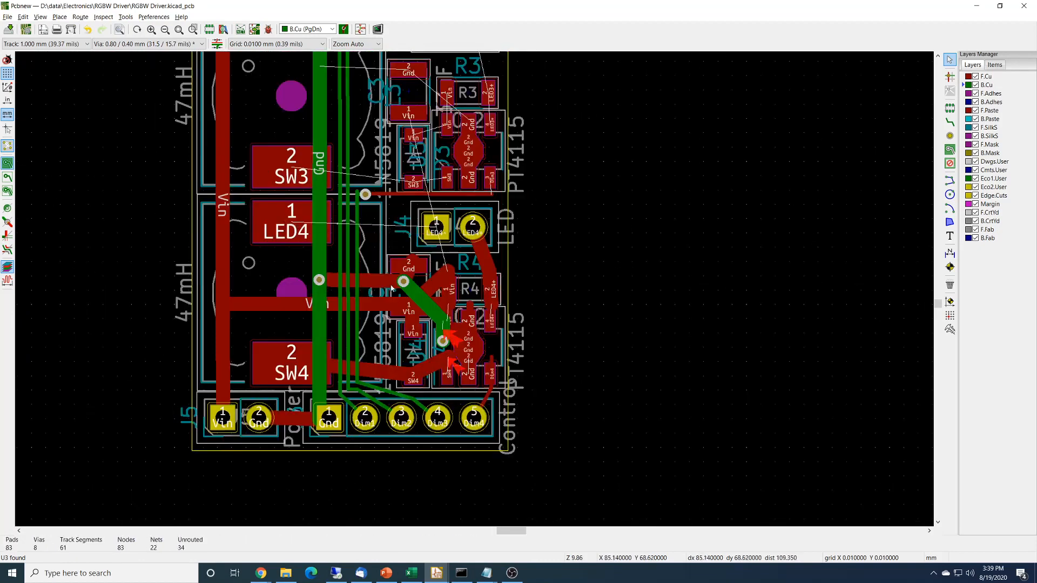
pyautogui.click(392, 281)
pyautogui.press('Delete')
pyautogui.press('Delete')
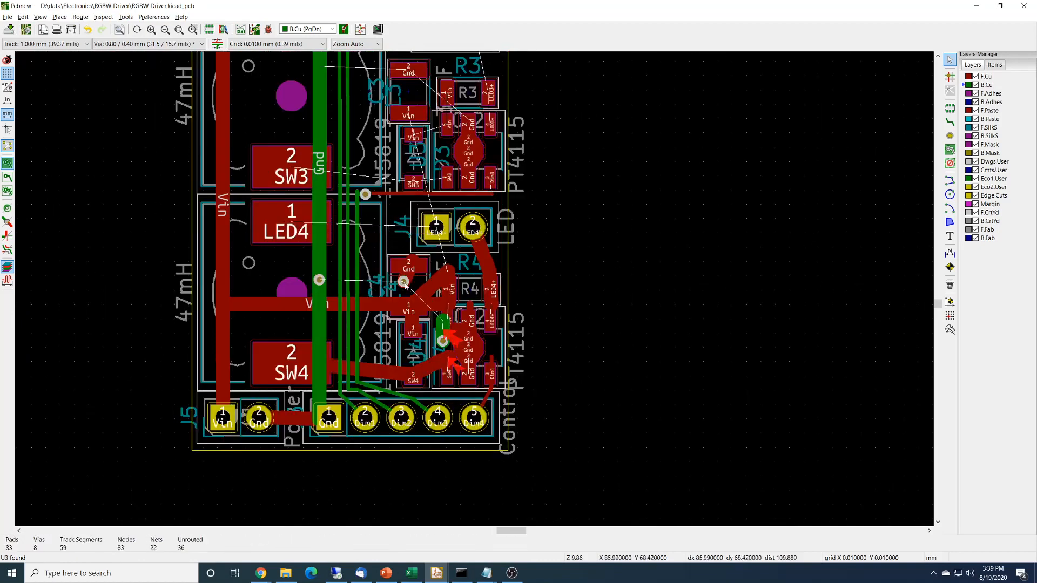
# Step: Delete C4's Gnd via and its track, and the LED4+ tracks from J4 through R4 to U4
pyautogui.press('Delete')
pyautogui.press('Delete')
pyautogui.click(483, 262)
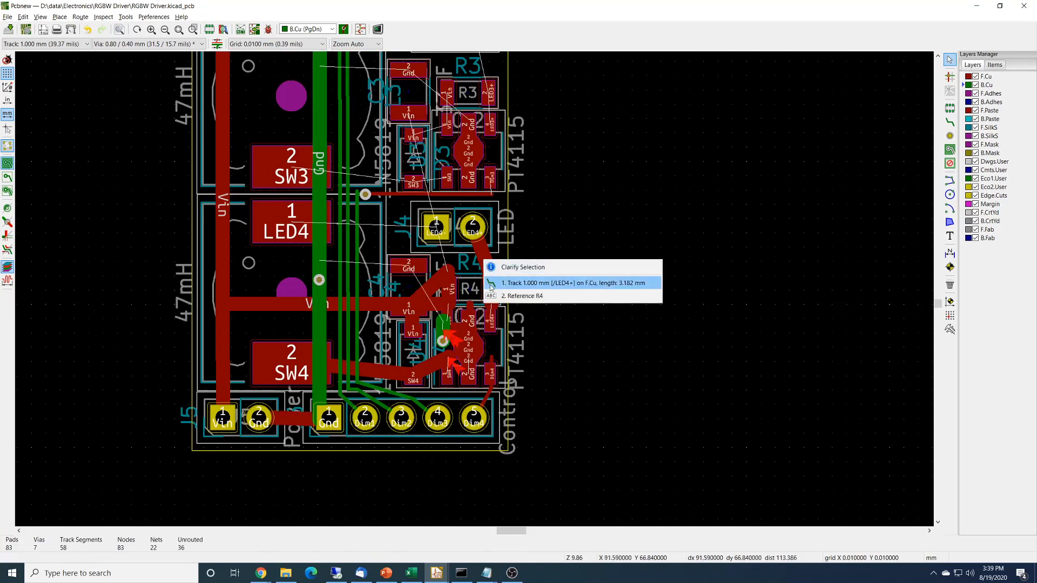
pyautogui.press('1')
pyautogui.press('Delete')
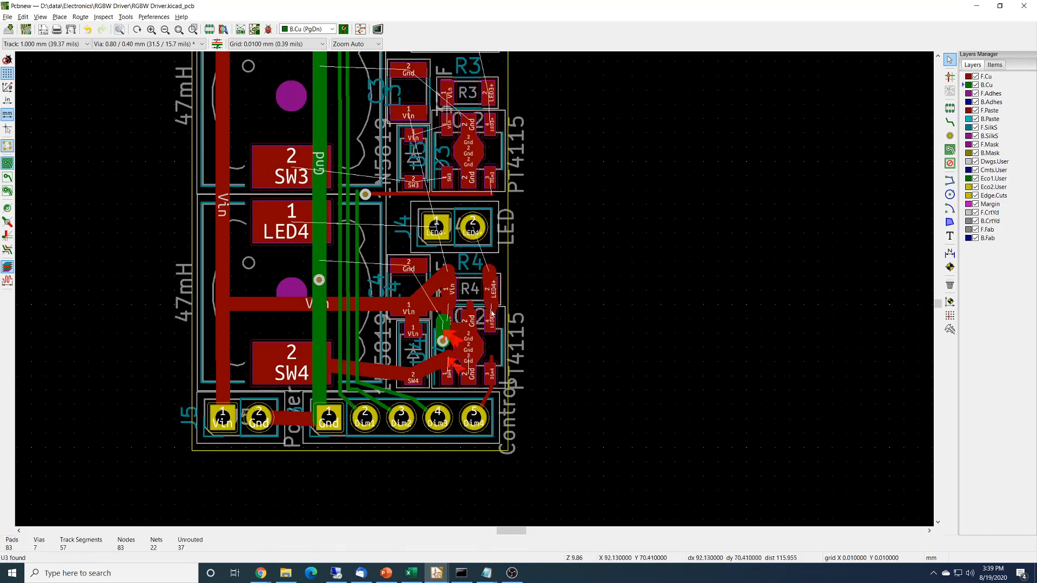
pyautogui.press('Delete')
# Step: Delete the Vin tracks from C4 to R4 and along R4's Vin pad to U4
pyautogui.click(449, 287)
pyautogui.press('1')
pyautogui.press('Delete')
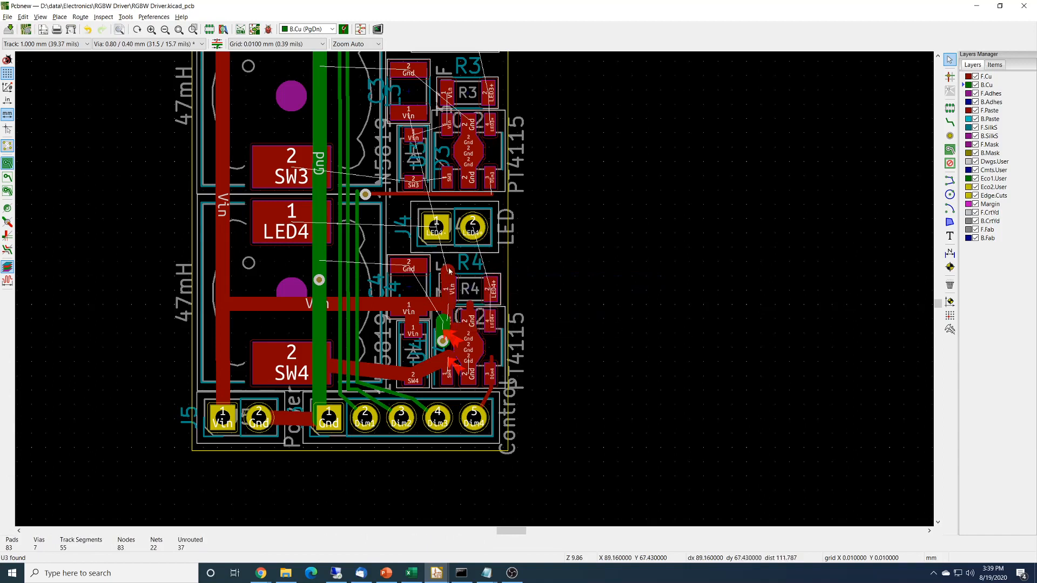
pyautogui.click(450, 272)
pyautogui.press('Delete')
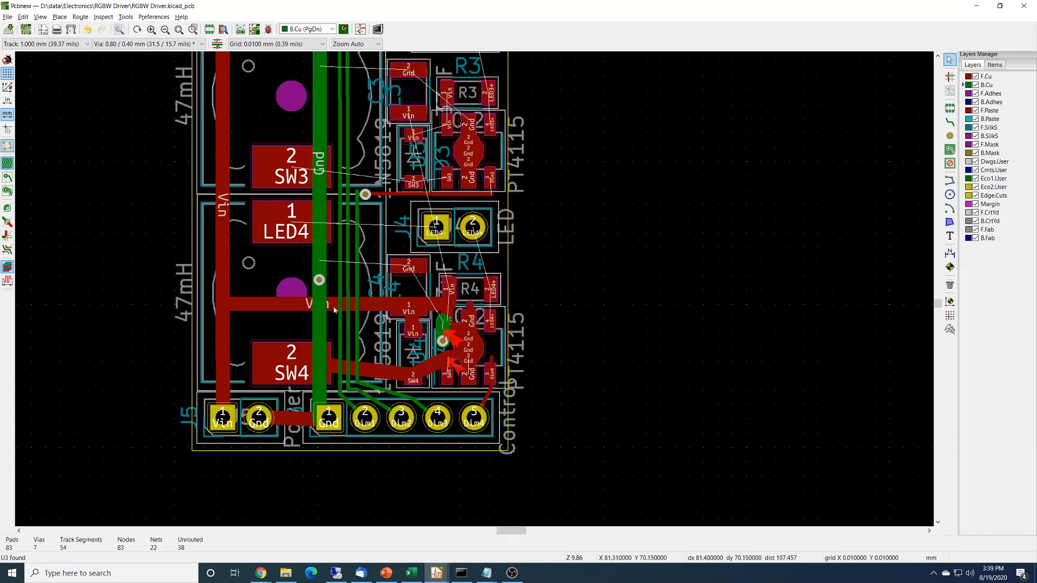
# Step: Delete the Vin tracks from the long vertical Vin track to C4, from C4 towards U4, and from C4 to D4
pyautogui.click(279, 304)
pyautogui.press('Delete')
pyautogui.click(431, 308)
pyautogui.press('Delete')
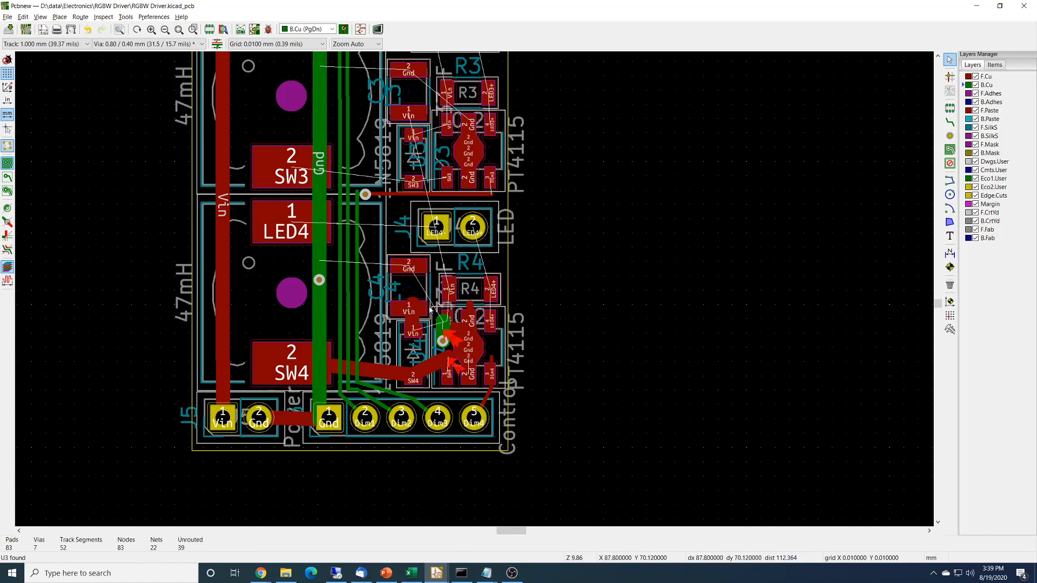
pyautogui.click(409, 322)
pyautogui.press('Delete')
# Step: Delete the short back-side Gnd track beside U4 and the front Gnd stub at U4's upper Gnd pad
pyautogui.click(445, 329)
pyautogui.click(454, 349)
pyautogui.press('Delete')
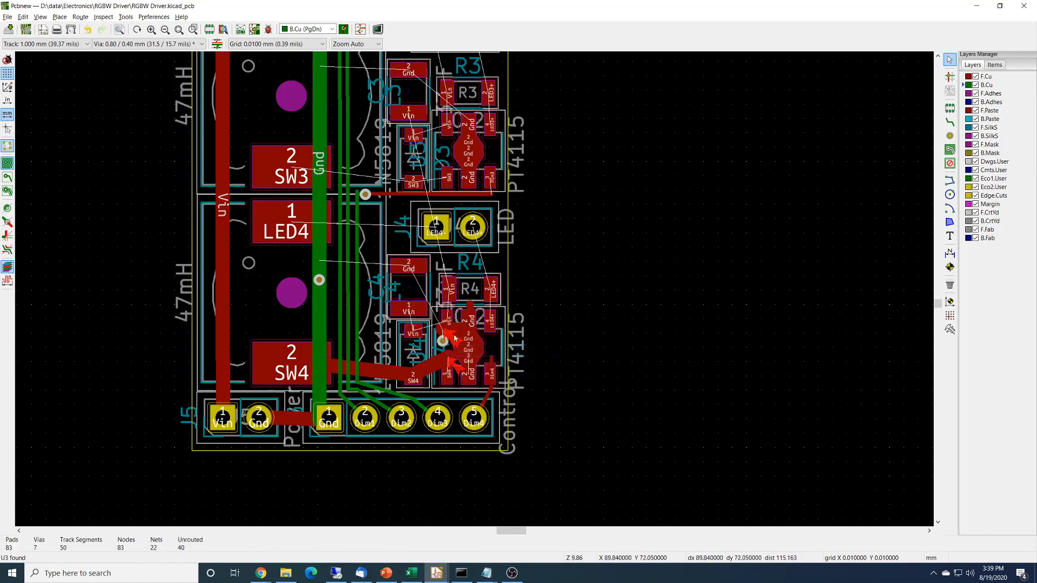
pyautogui.click(472, 309)
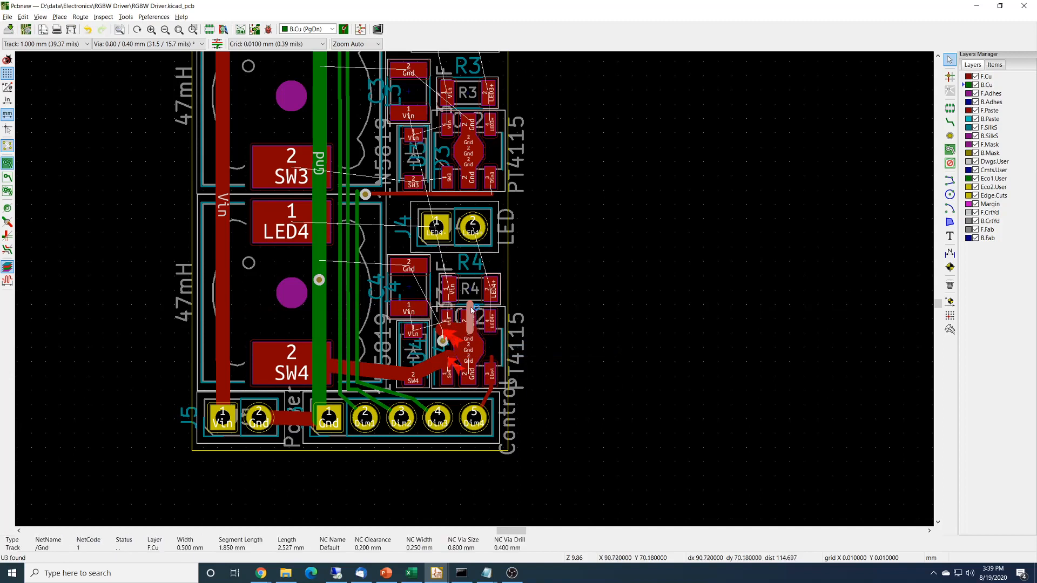
pyautogui.press('Delete')
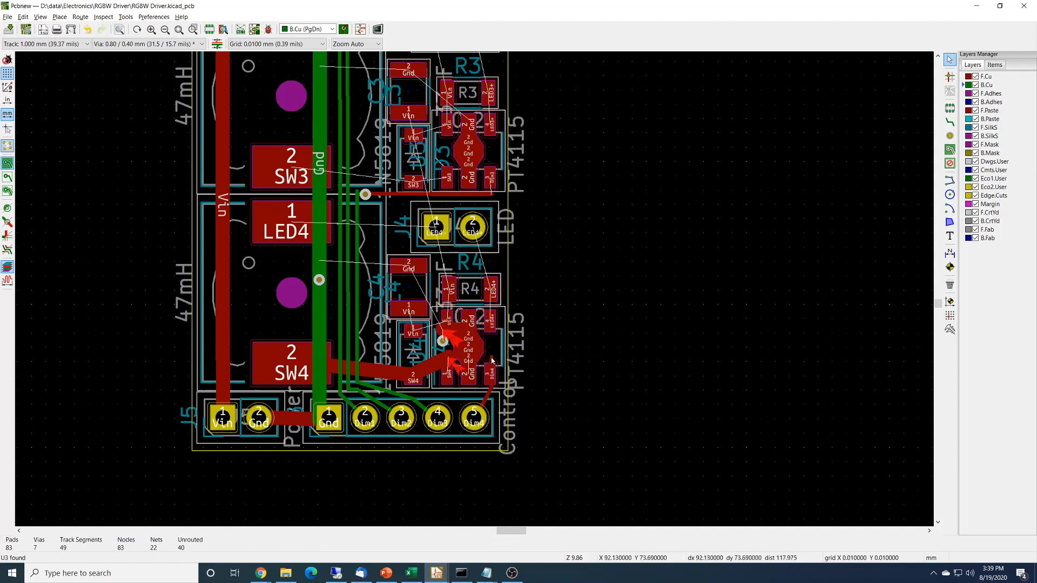
# Step: Delete the Dim4 stub at U4 and the SW4 tracks from U4 through D4 to the inductor pad
pyautogui.press('Delete')
pyautogui.press('Delete')
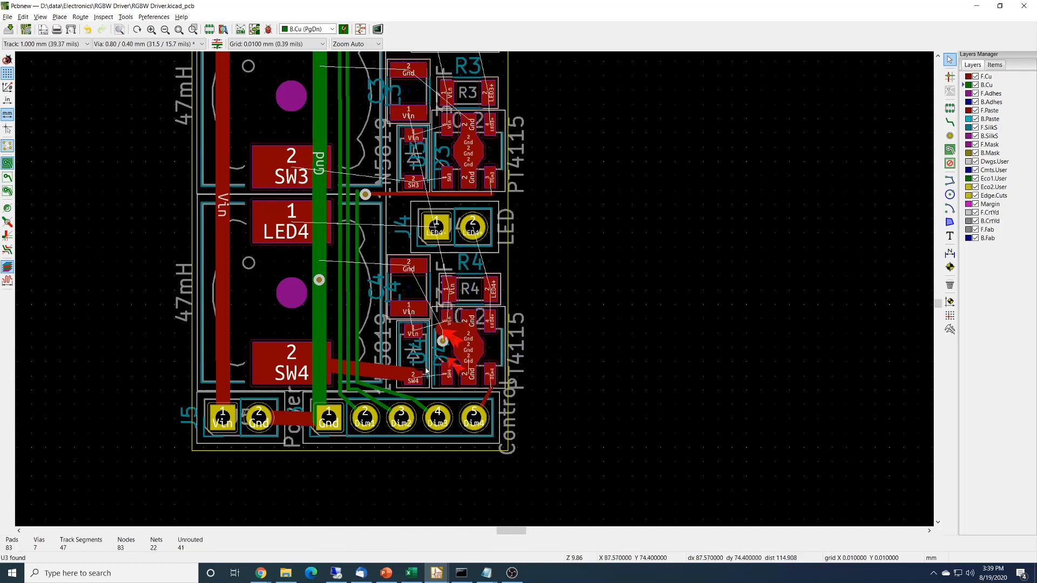
pyautogui.click(381, 370)
pyautogui.press('Delete')
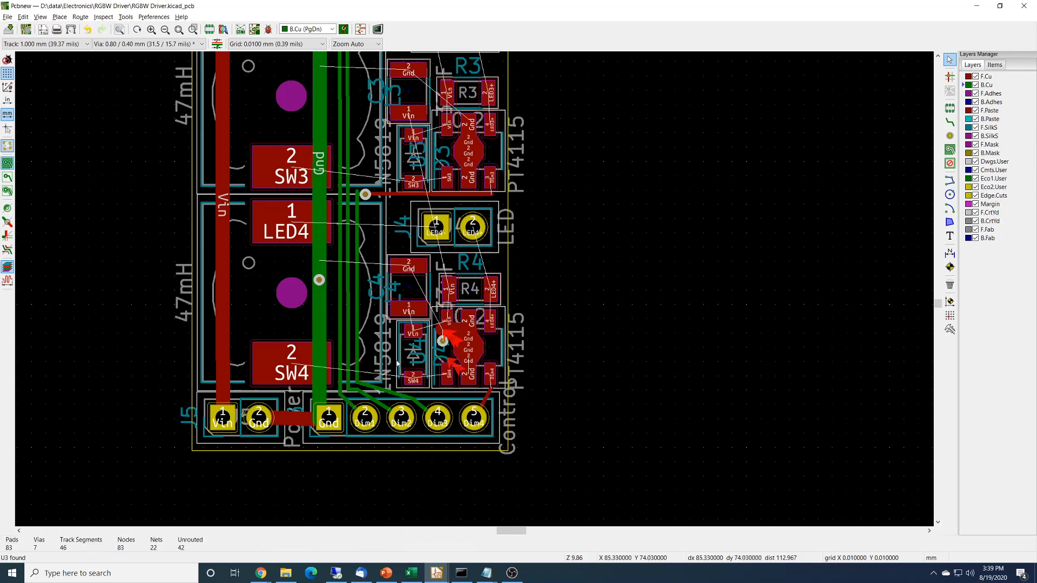
# Step: Delete the remaining short Gnd track and the Gnd via beside U4
pyautogui.click(440, 333)
pyautogui.press('Delete')
pyautogui.click(441, 348)
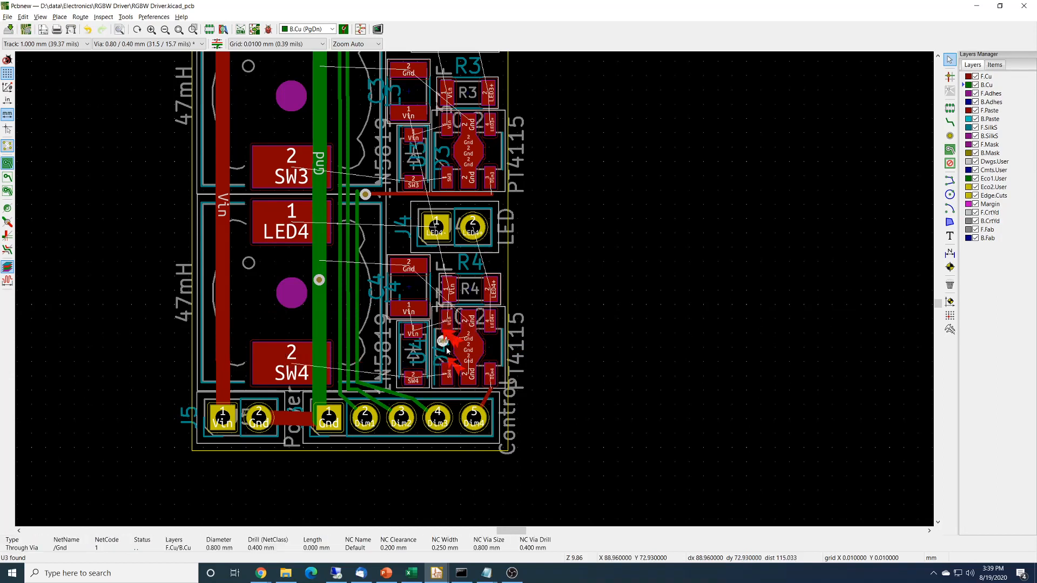
pyautogui.press('Delete')
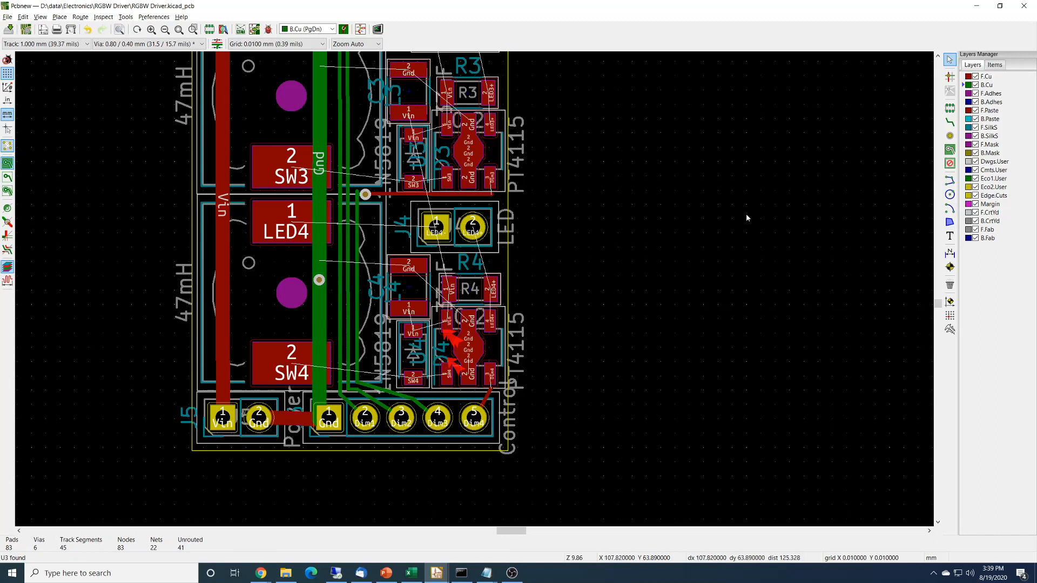
# Step: Route a 0.250 mm F.Cu track from U2's Dim2 pad to the end of the existing Dim2 track
pyautogui.moveTo(939, 304); pyautogui.dragTo(939, 298)
pyautogui.click(964, 76)
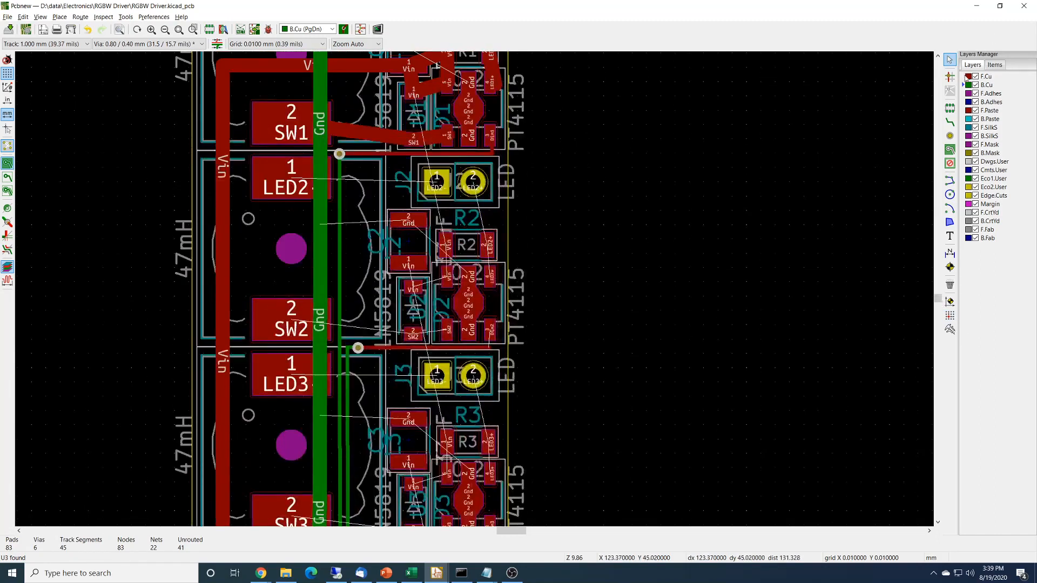
pyautogui.click(949, 122)
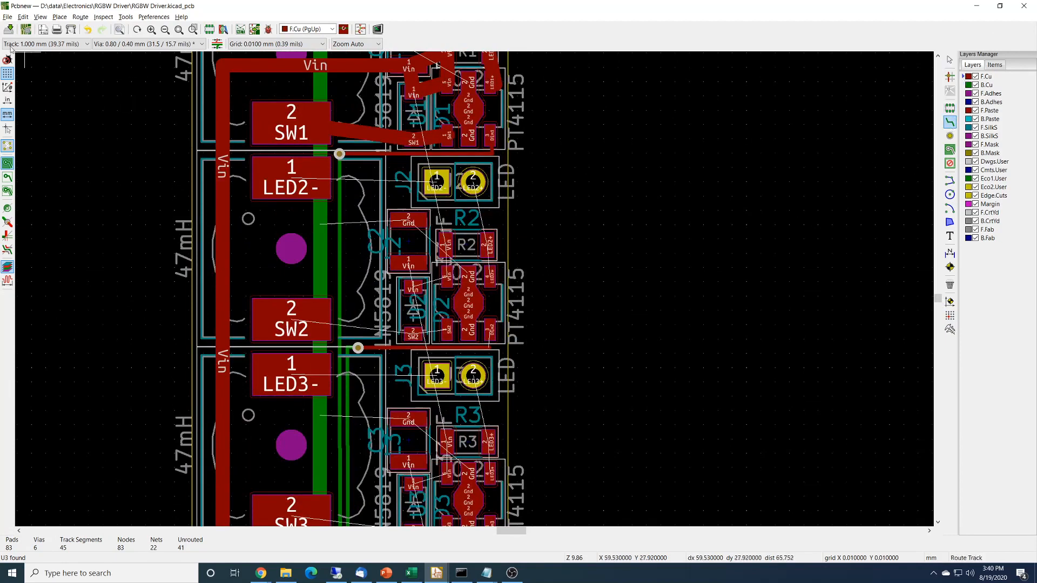
pyautogui.click(85, 44)
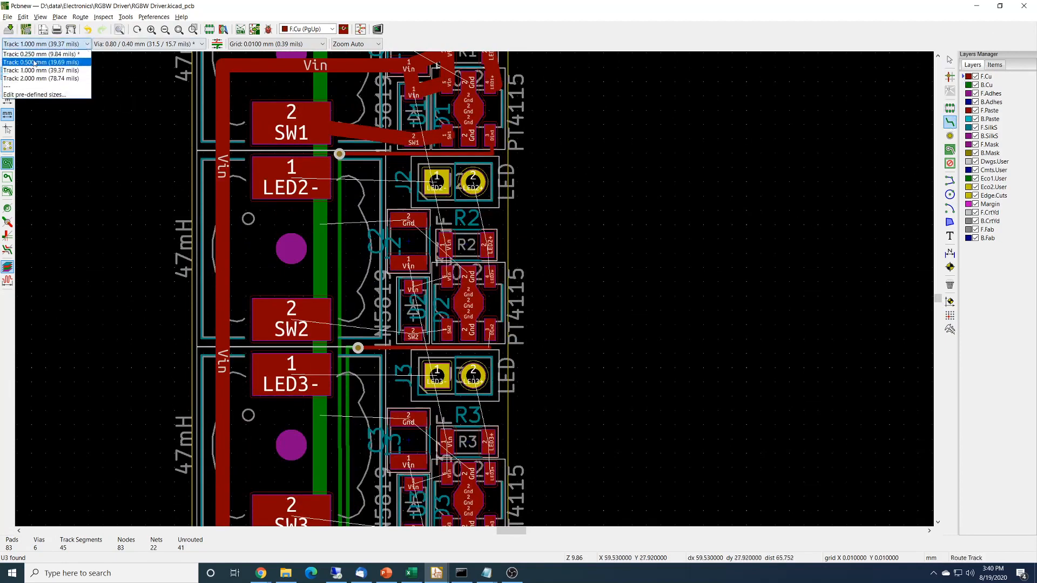
pyautogui.click(38, 54)
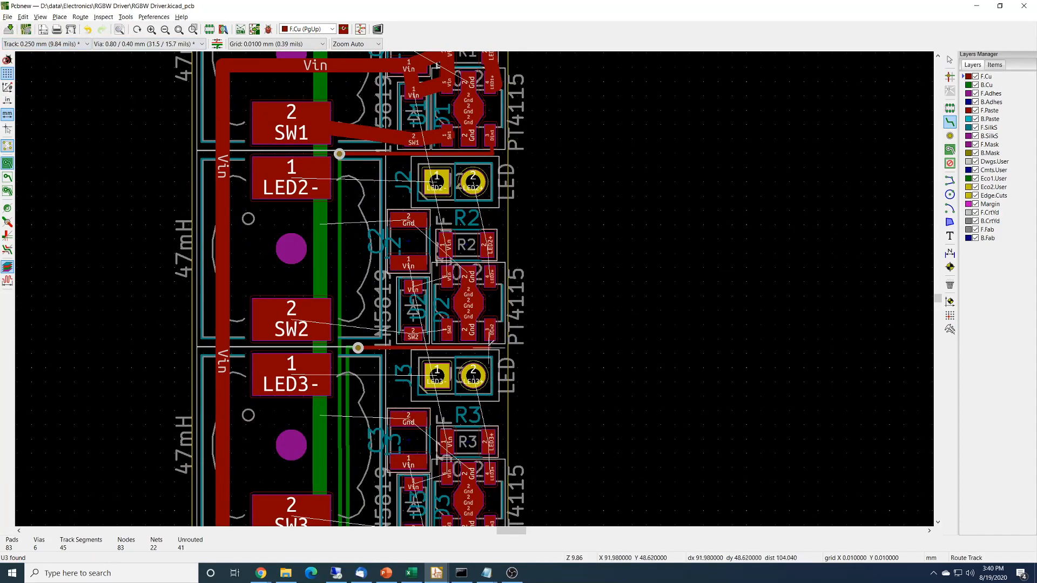
pyautogui.scroll(6, 491, 348)
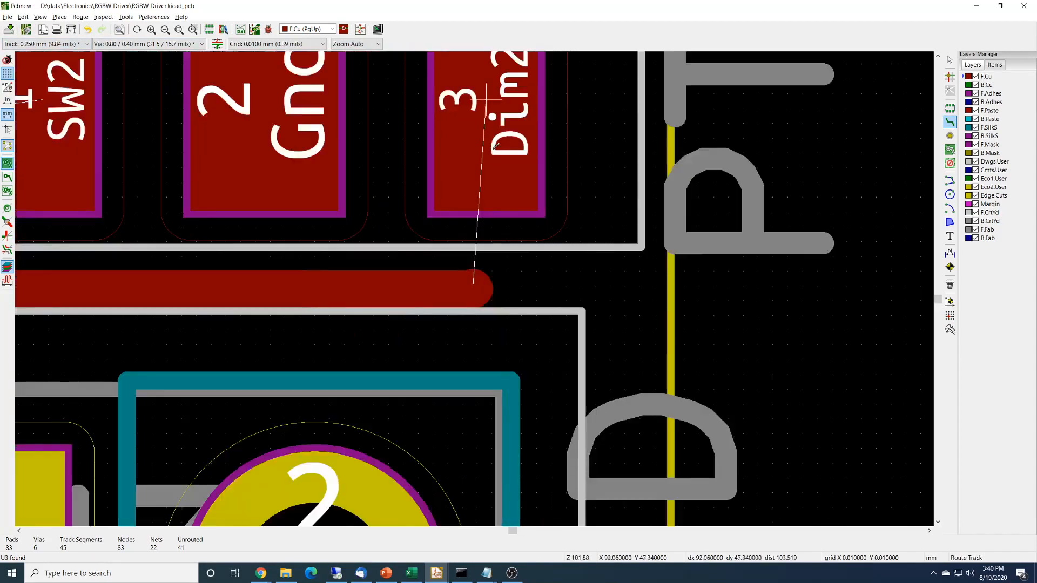
pyautogui.click(492, 95)
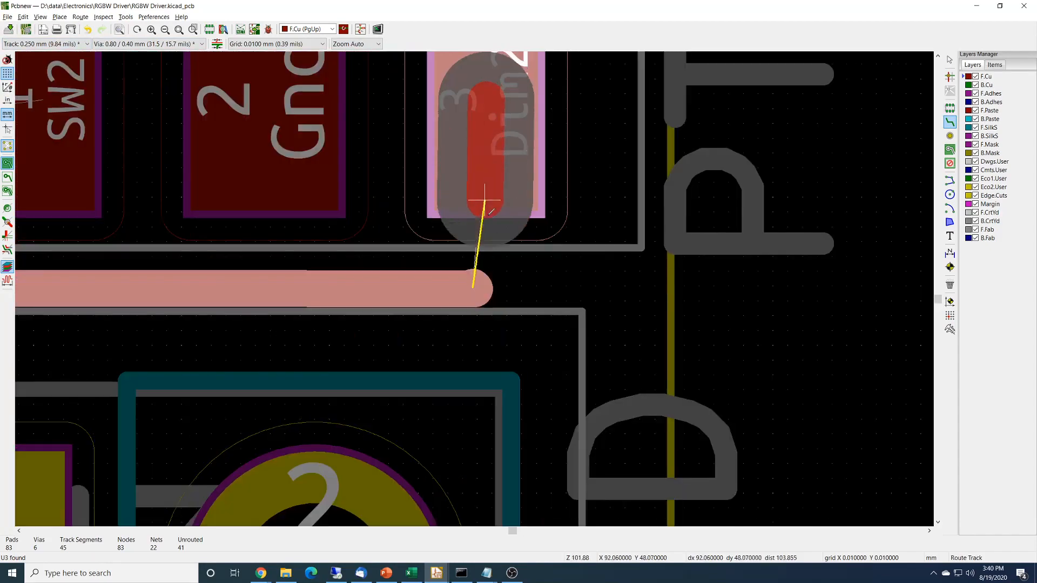
pyautogui.click(474, 284)
# Step: Connect U3's Dim3 pad to its existing track and U4's Dim4 pad to pin 5 of the Control connector
pyautogui.scroll(-6, 555, 341)
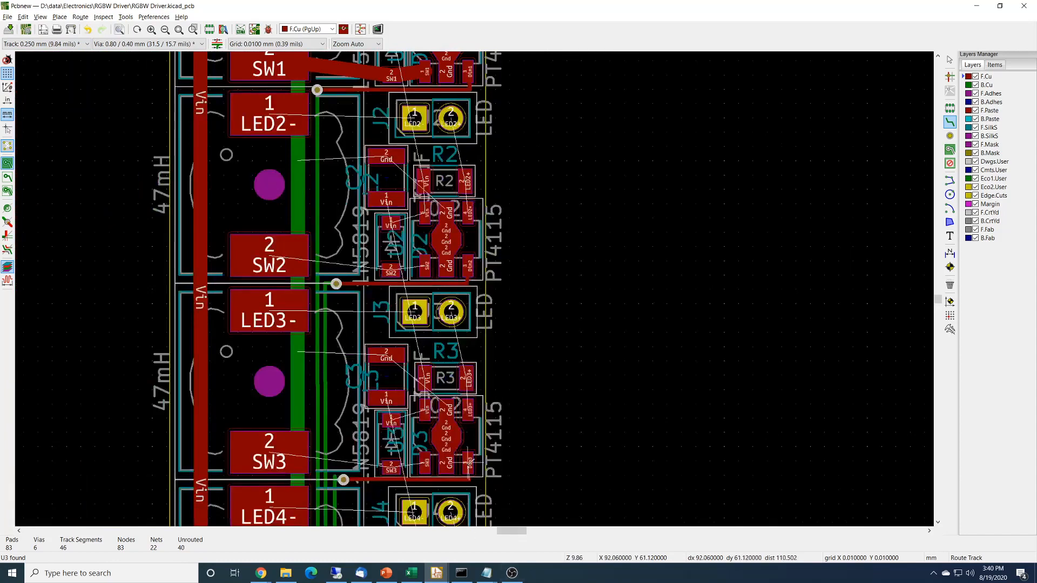
pyautogui.click(468, 462)
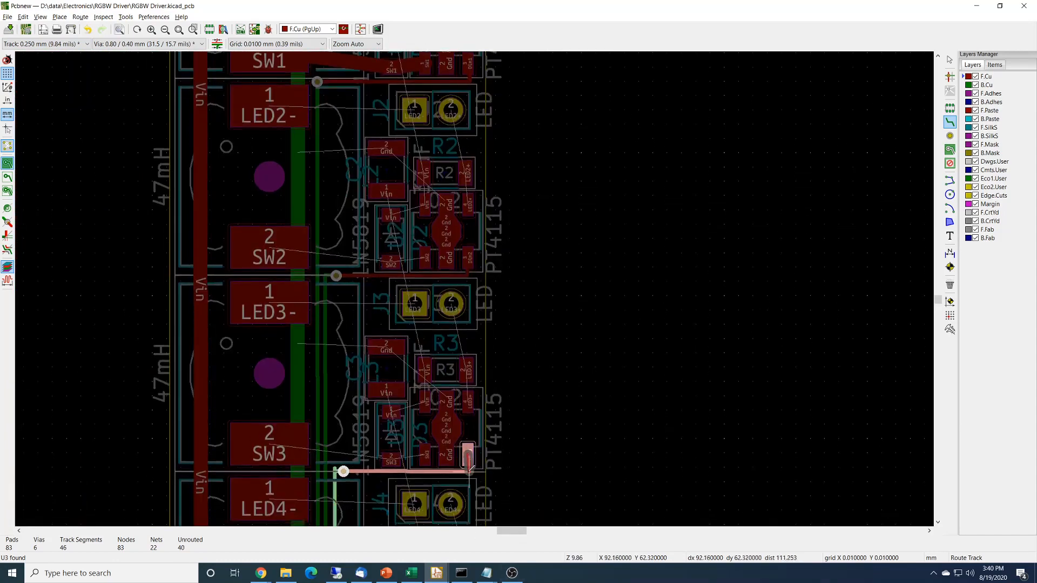
pyautogui.click(468, 470)
pyautogui.scroll(-2, 537, 505)
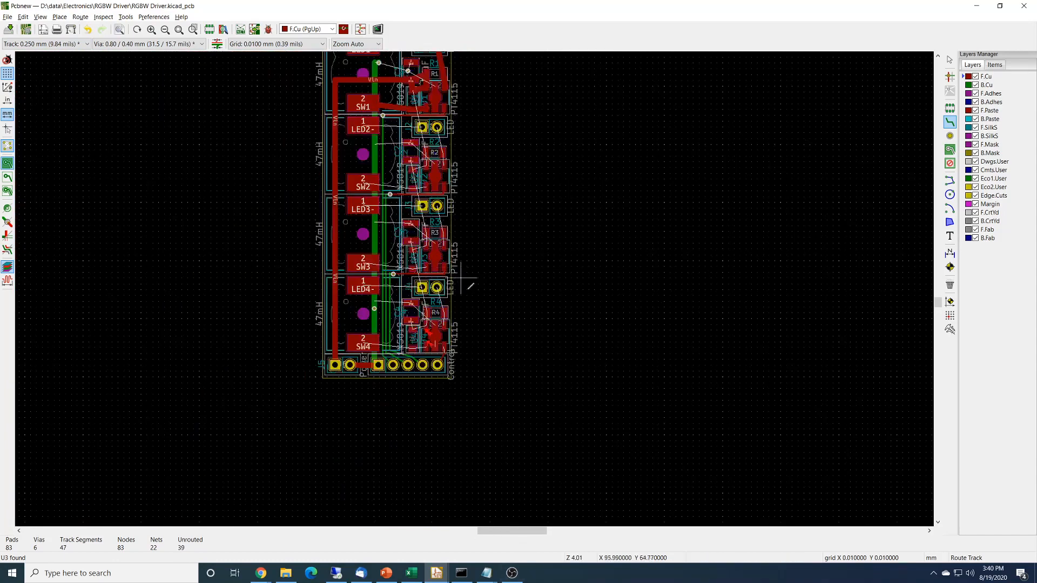
pyautogui.scroll(2, 467, 283)
pyautogui.click(419, 400)
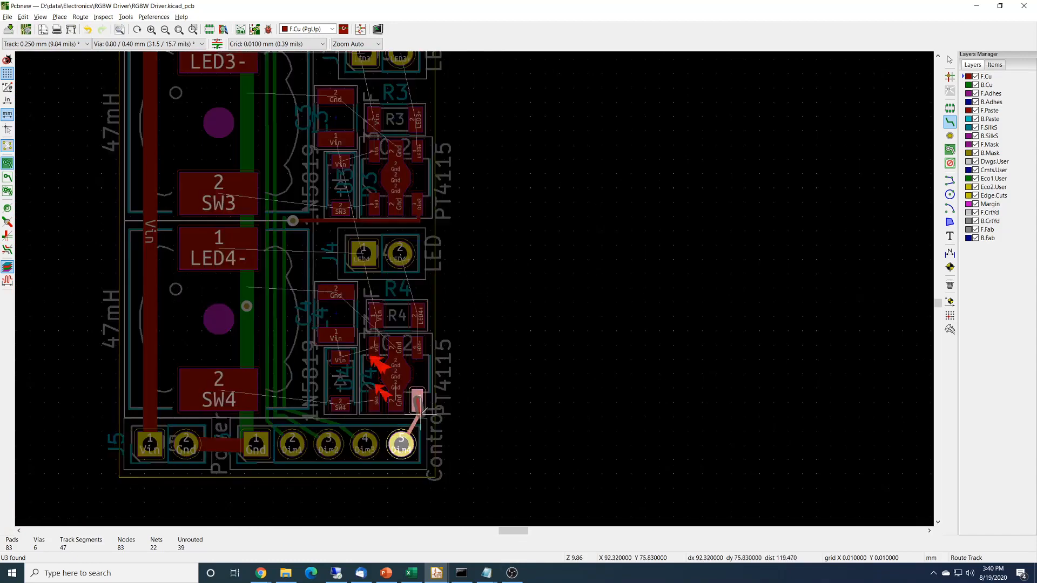
pyautogui.click(409, 431)
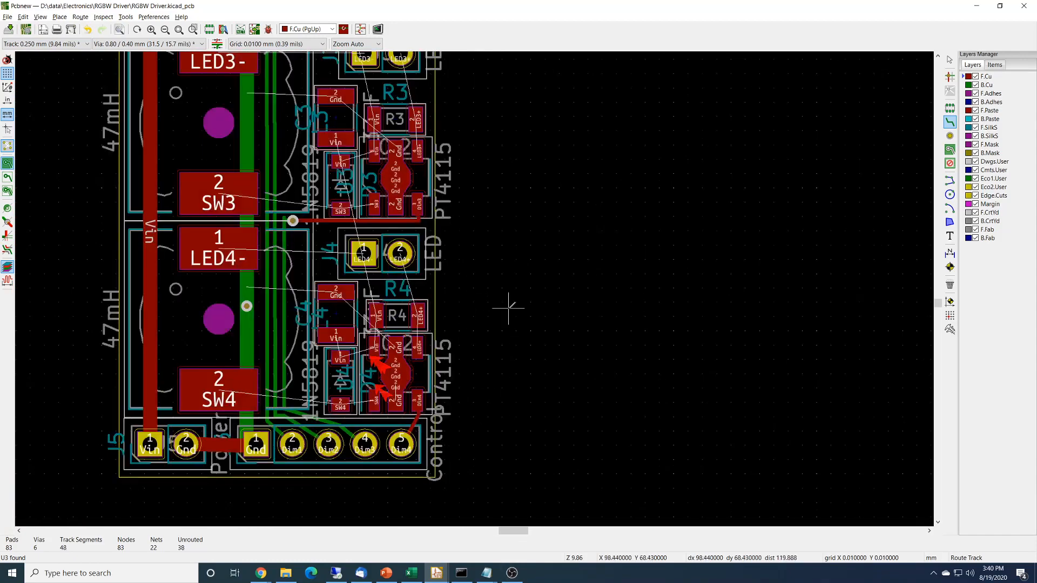
# Step: Route SW4 with 1.000 mm tracks from the inductor pad to D4 and from D4 to U4
pyautogui.click(77, 46)
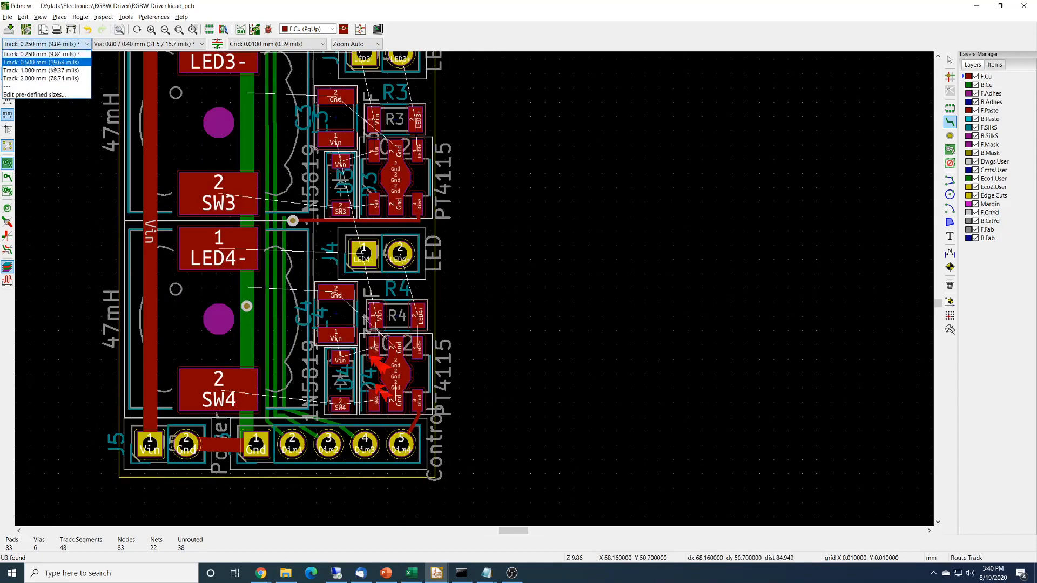
pyautogui.click(62, 71)
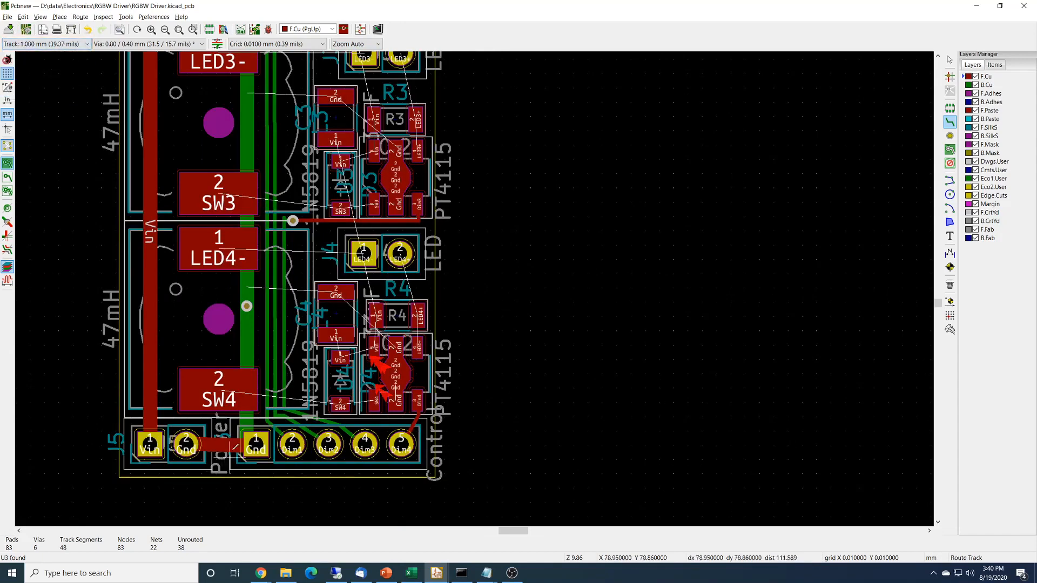
pyautogui.click(219, 385)
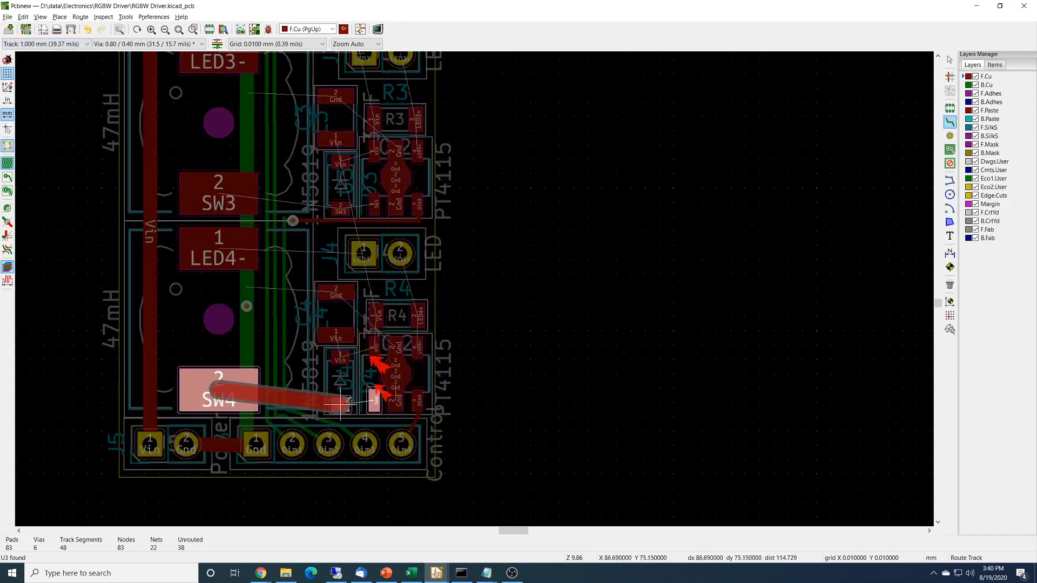
pyautogui.click(340, 402)
pyautogui.click(342, 402)
pyautogui.click(373, 400)
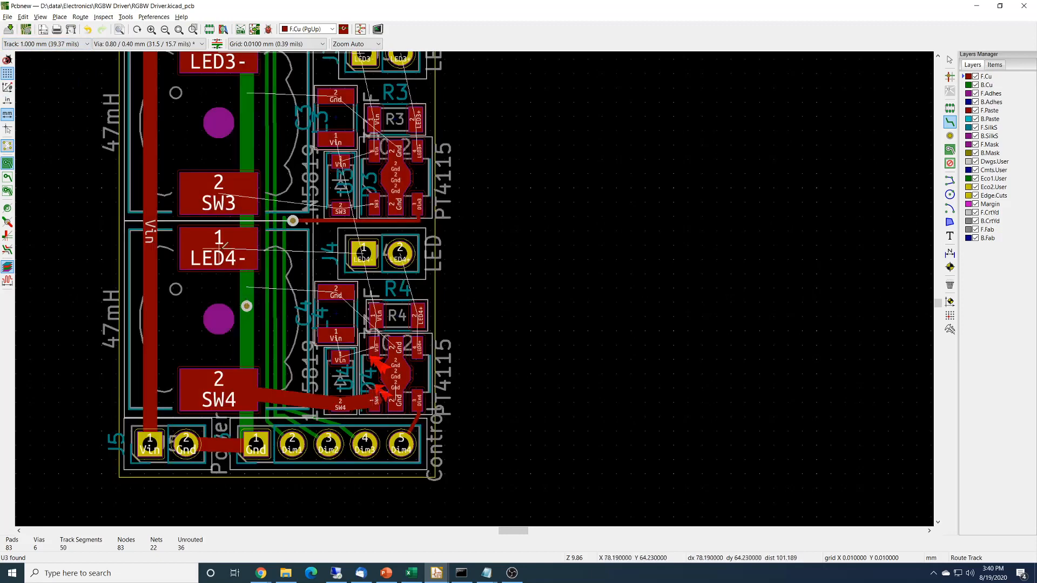
# Step: Route LED4- from the inductor pad to J4, and LED4+ from J4 through R4 to U4
pyautogui.click(218, 249)
pyautogui.click(367, 245)
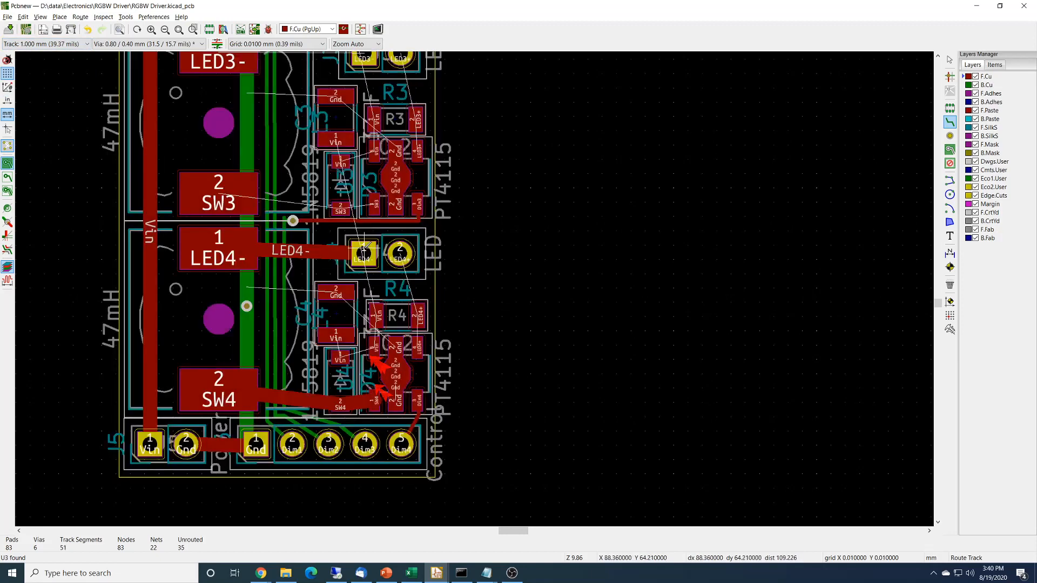
pyautogui.click(400, 253)
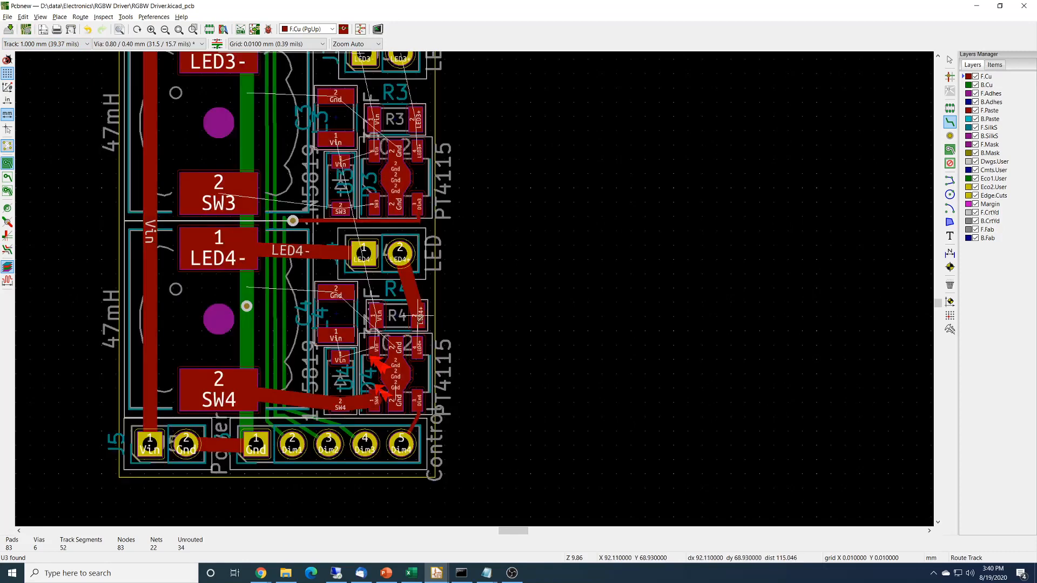
pyautogui.click(421, 312)
# Step: Route the Vin tracks from R4 to U4 and from U4 to D4
pyautogui.click(377, 315)
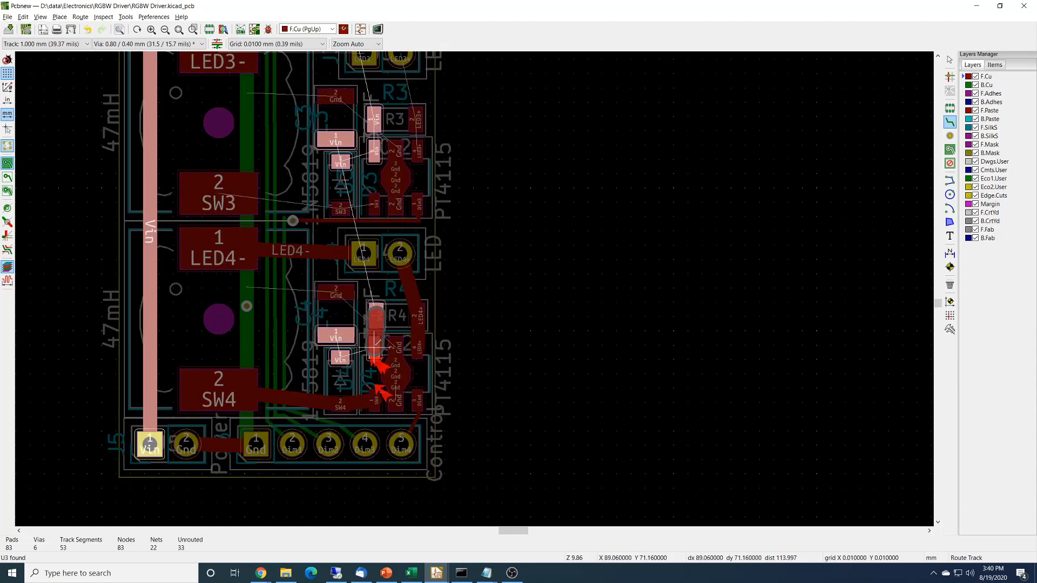
pyautogui.click(374, 346)
pyautogui.click(373, 346)
pyautogui.click(340, 357)
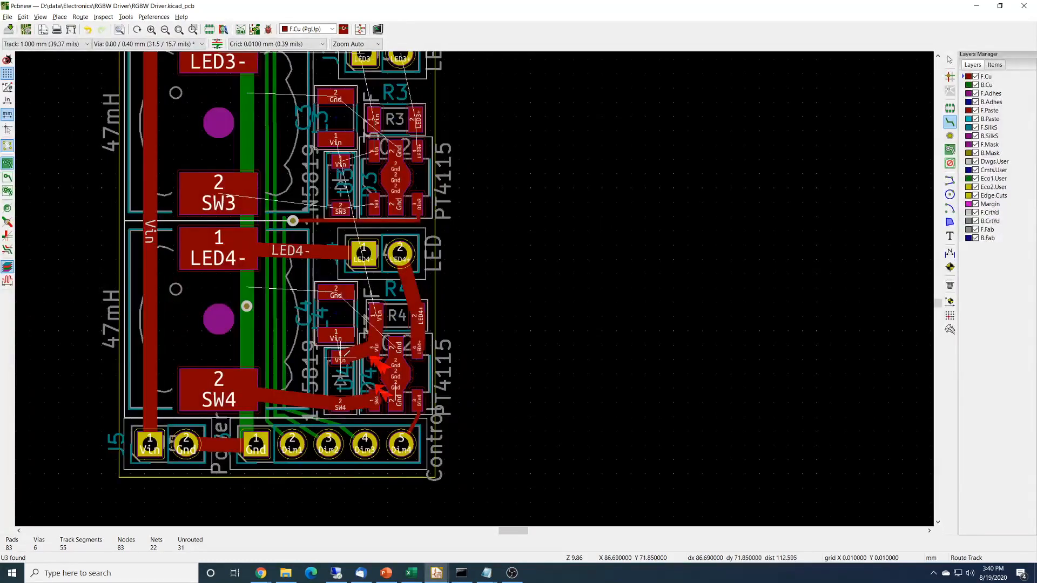
# Step: Route Vin from D4 to C4, from C4 to R4, and from C4 to the long vertical Vin track
pyautogui.click(341, 357)
pyautogui.click(336, 332)
pyautogui.click(334, 331)
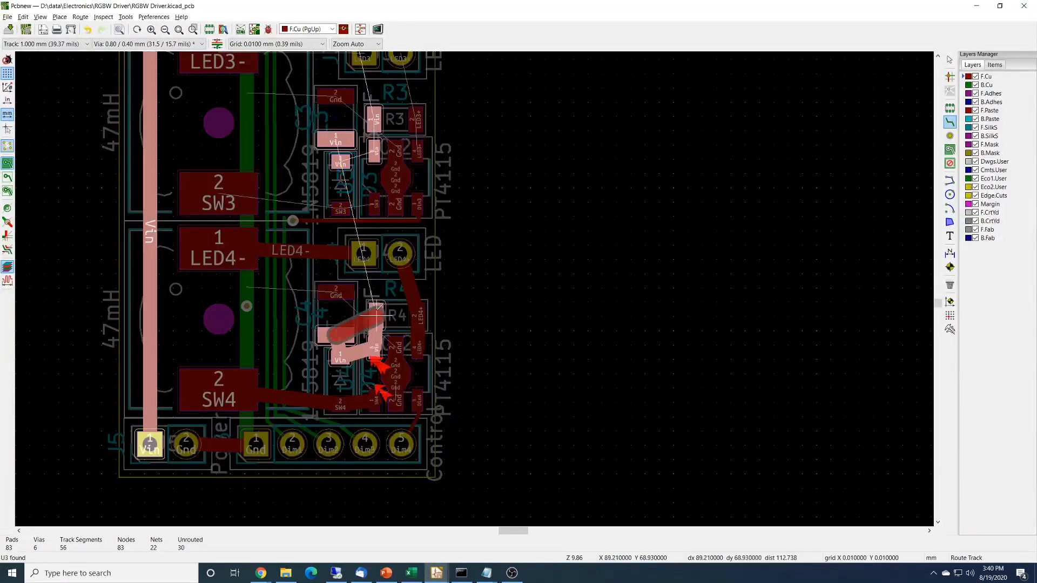
pyautogui.click(377, 313)
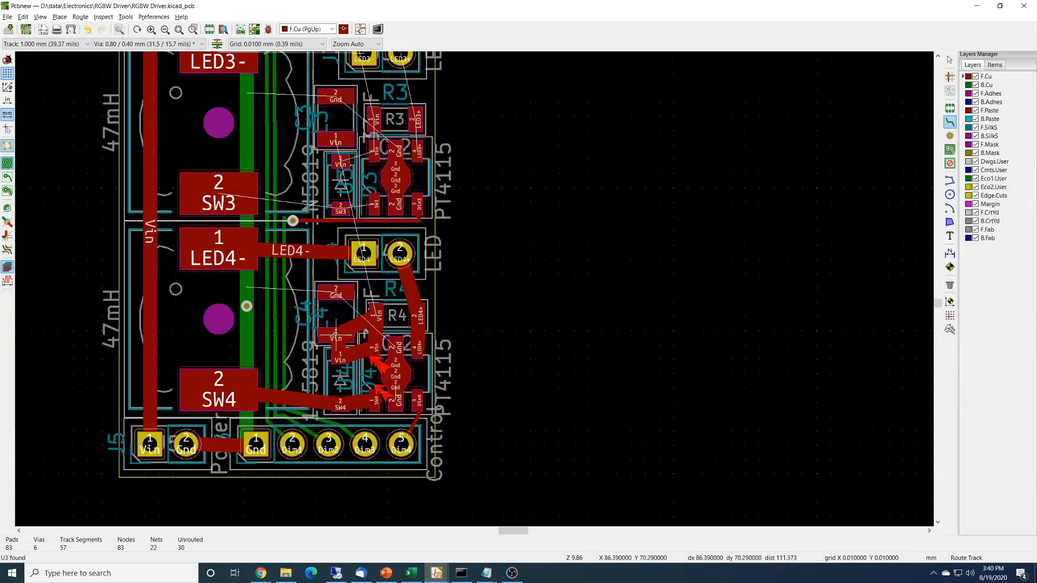
pyautogui.click(336, 331)
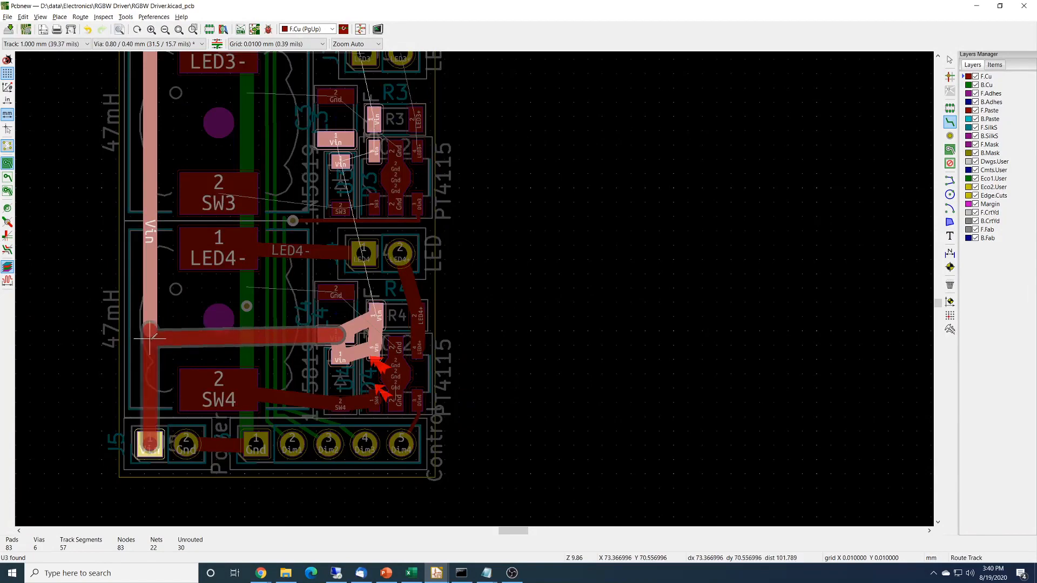
pyautogui.click(151, 326)
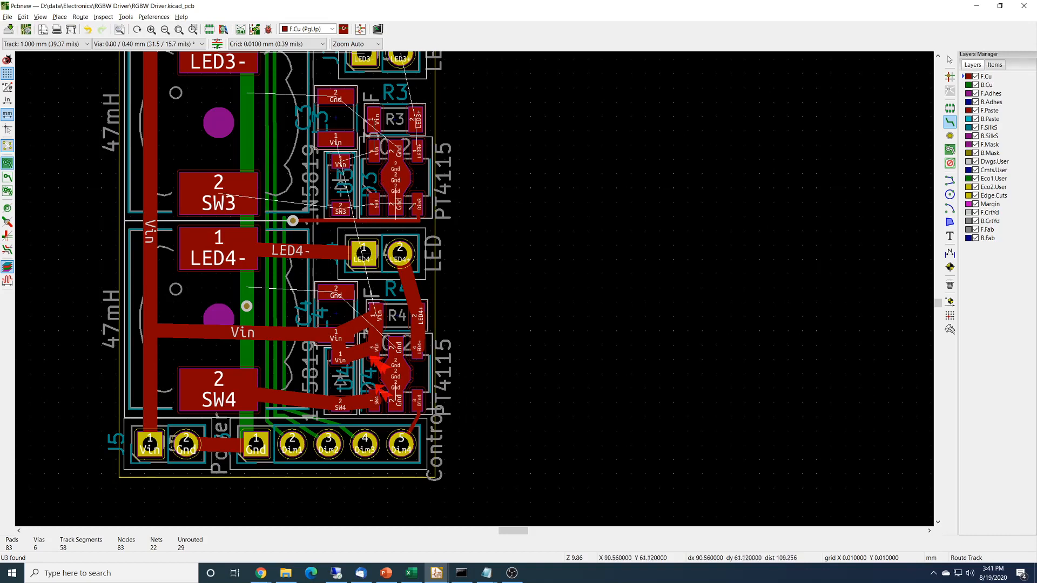
# Step: Route SW3 with 1.000 mm tracks from the inductor pad to D3 and from D3 to U3
pyautogui.click(238, 193)
pyautogui.click(340, 207)
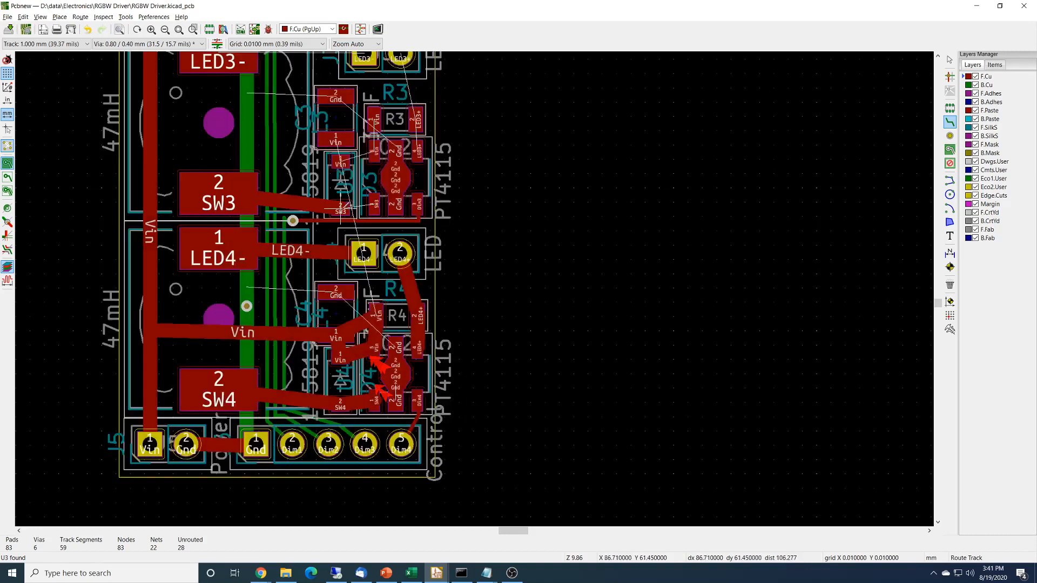
pyautogui.click(345, 205)
pyautogui.click(374, 204)
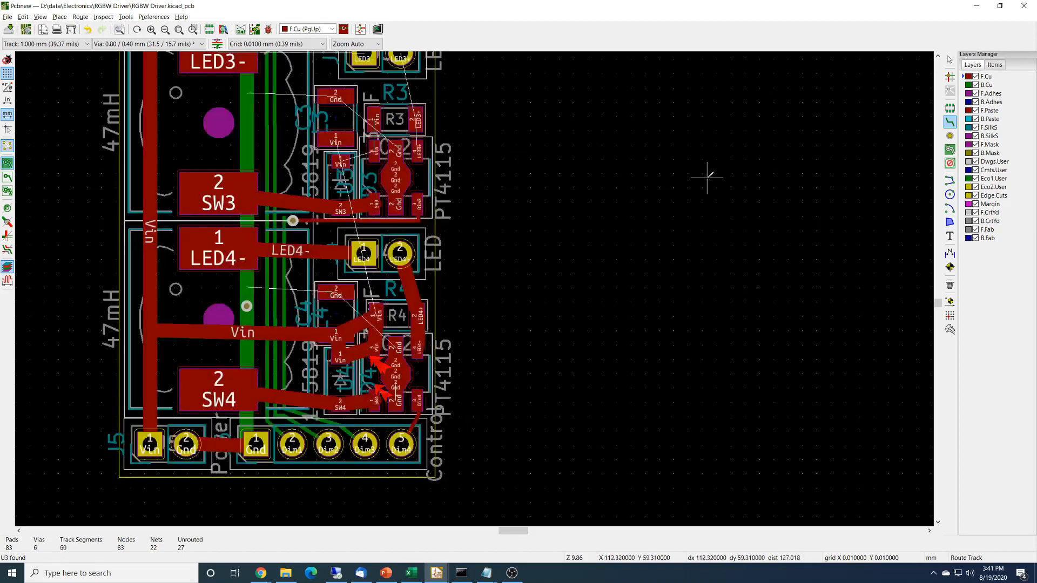
# Step: Route LED3- from the inductor pad to J3, and LED3+ from J3 through R3 to U3
pyautogui.moveTo(937, 302); pyautogui.dragTo(938, 300)
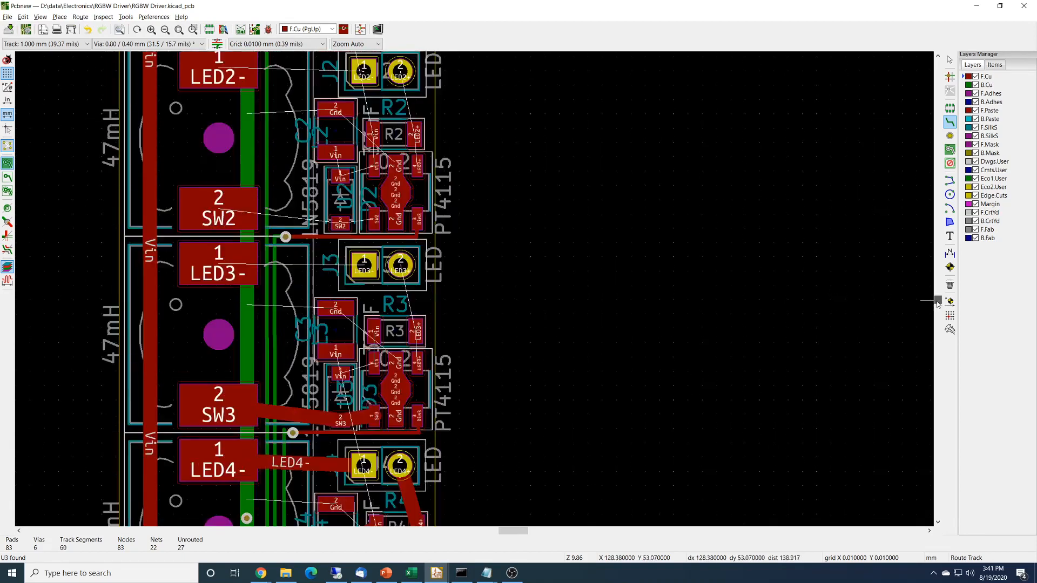
pyautogui.click(233, 263)
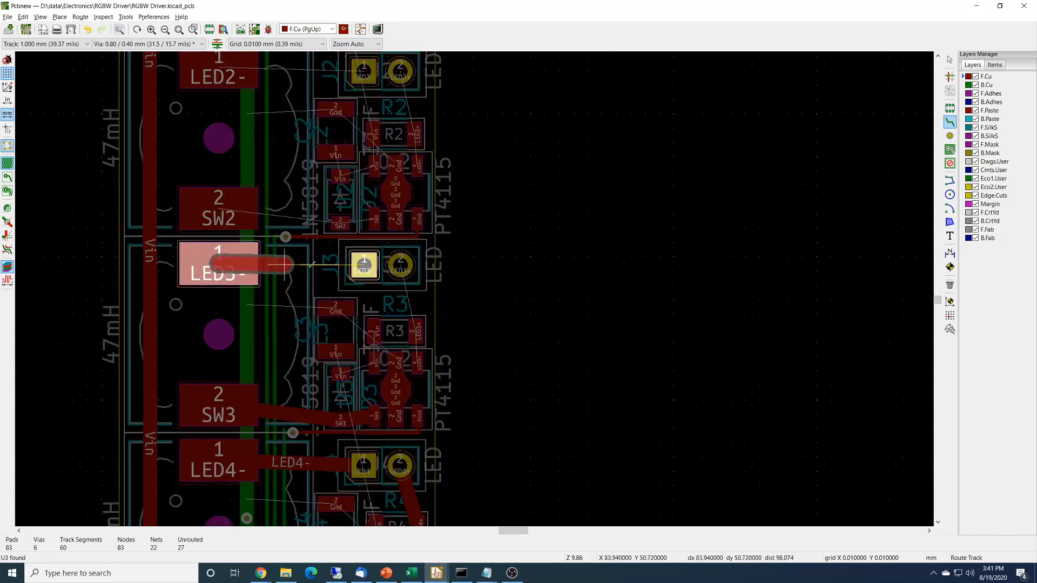
pyautogui.click(363, 265)
pyautogui.click(400, 265)
pyautogui.click(418, 332)
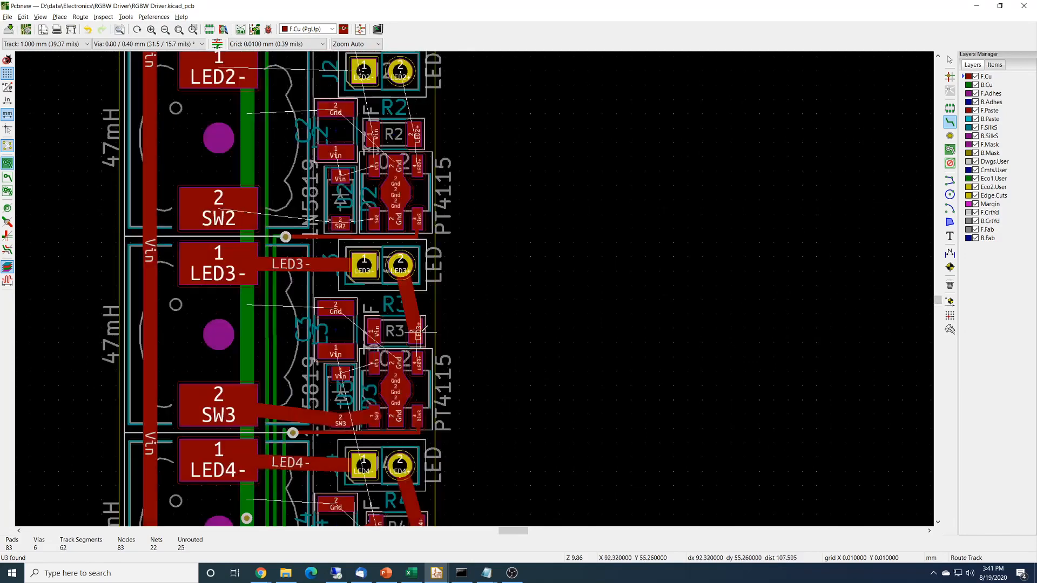
pyautogui.click(422, 361)
pyautogui.click(421, 362)
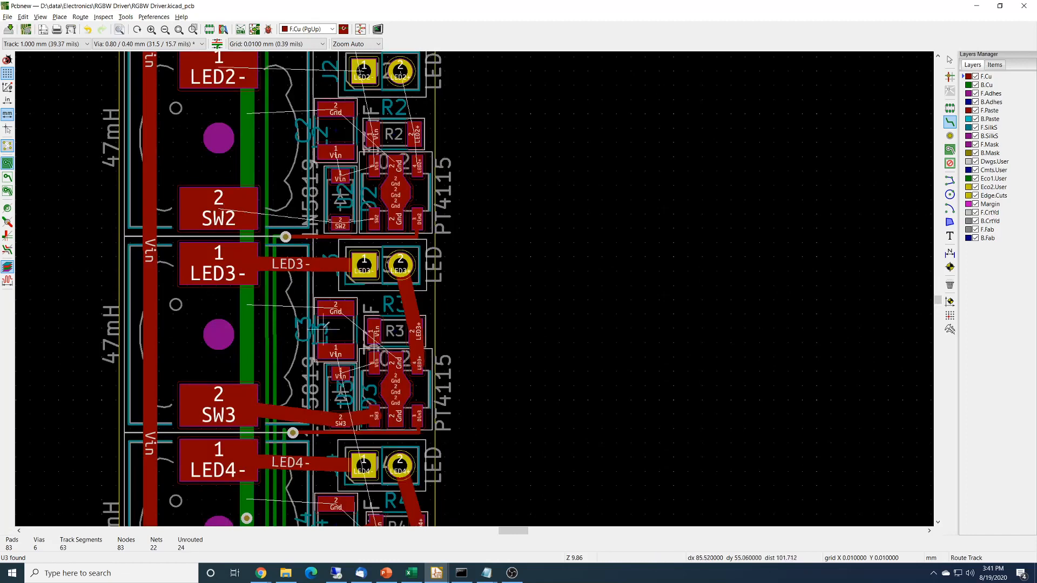
# Step: Route 1 mm Vin tracks on F.Cu from R3's pad 1 to U3's pad 5 and on to D3's pad 1
pyautogui.click(375, 331)
pyautogui.click(375, 363)
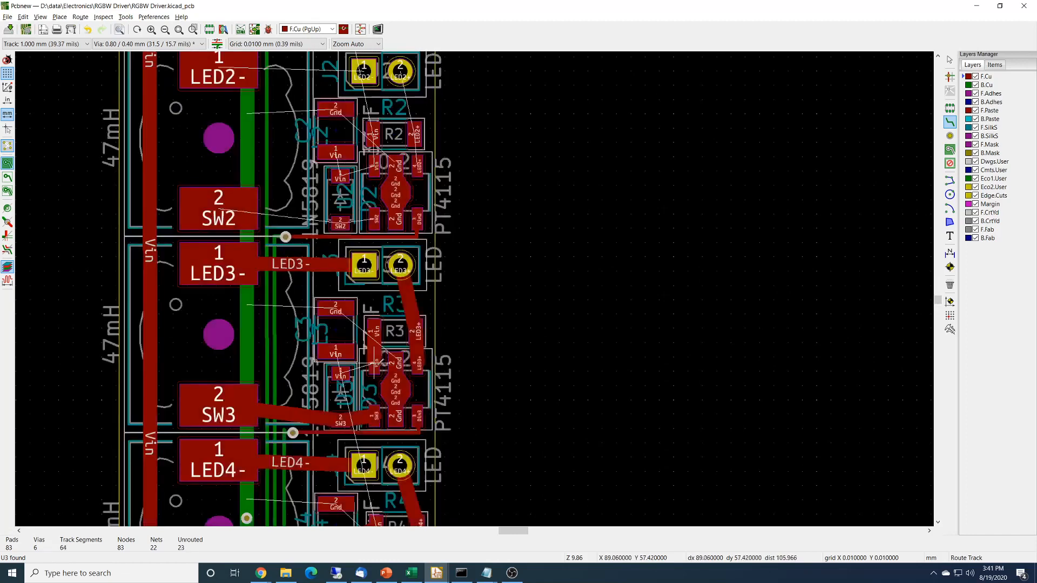
pyautogui.click(374, 363)
pyautogui.click(341, 373)
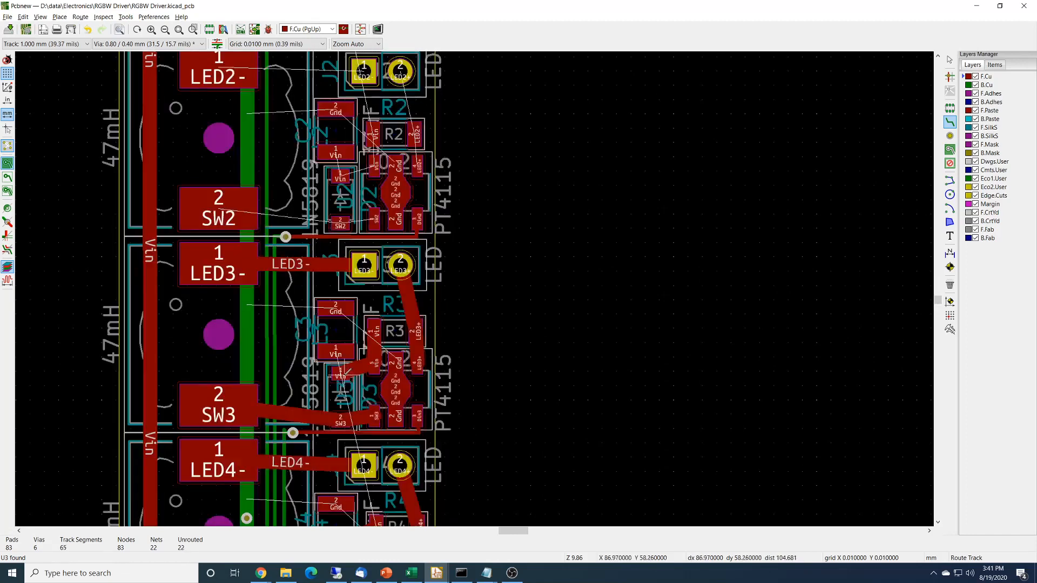
# Step: Route Vin from D3's pad 1 through C3's pad 1 to R3's pad 1, and connect D3's pad 1 to the vertical Vin track
pyautogui.click(341, 374)
pyautogui.click(336, 350)
pyautogui.click(336, 350)
pyautogui.click(373, 333)
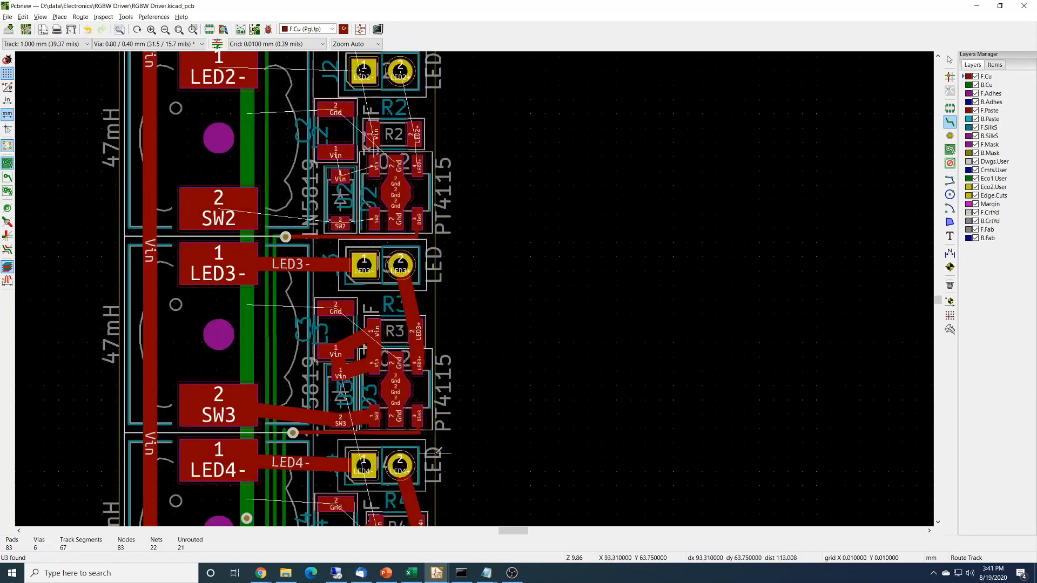
pyautogui.click(340, 374)
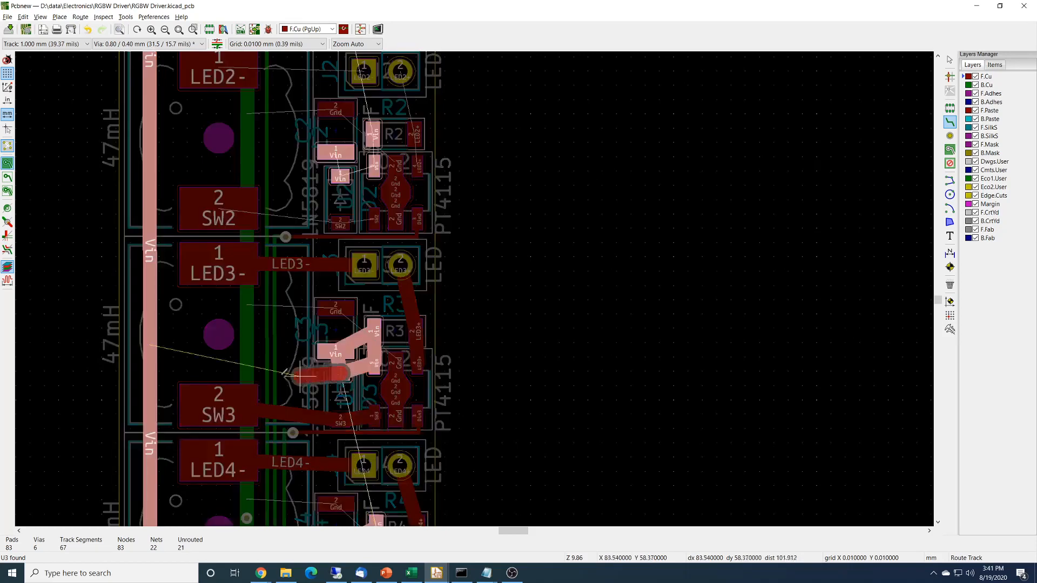
pyautogui.click(152, 343)
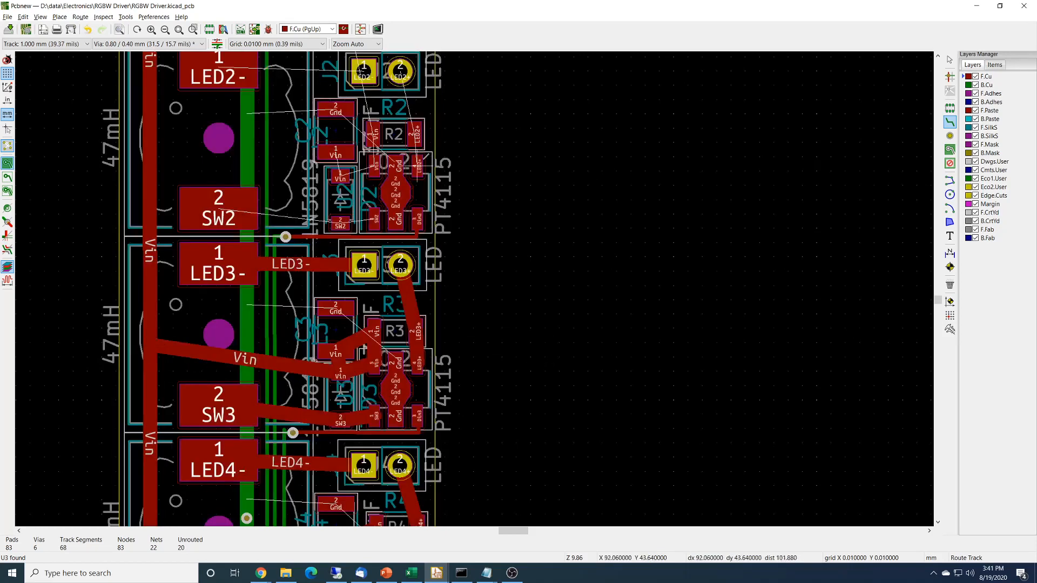
# Step: Route the SW2 net on F.Cu from the inductor's pad 2 through D2's pad 2 to U2's pad 1
pyautogui.click(220, 207)
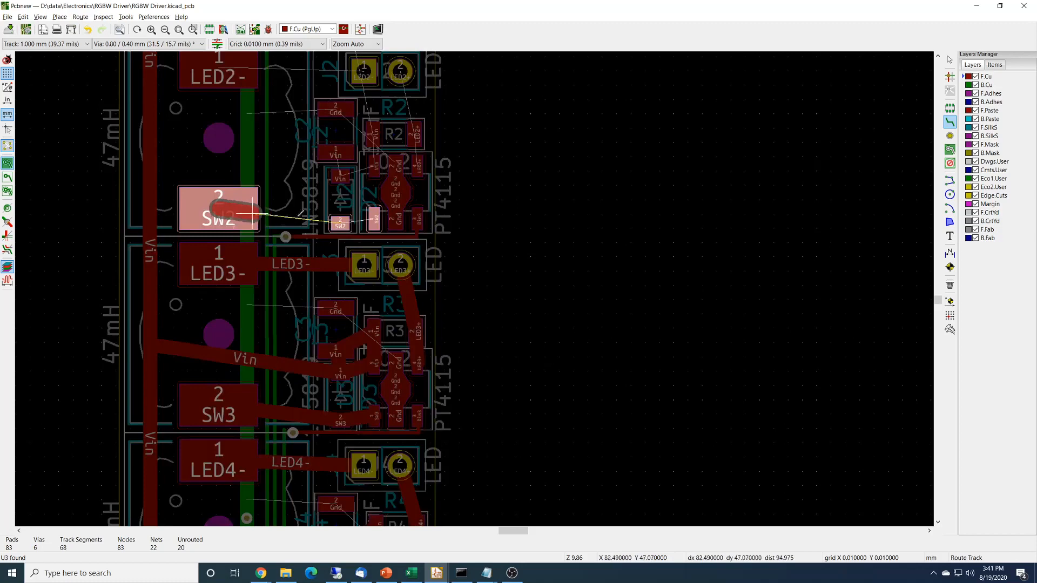
pyautogui.click(341, 220)
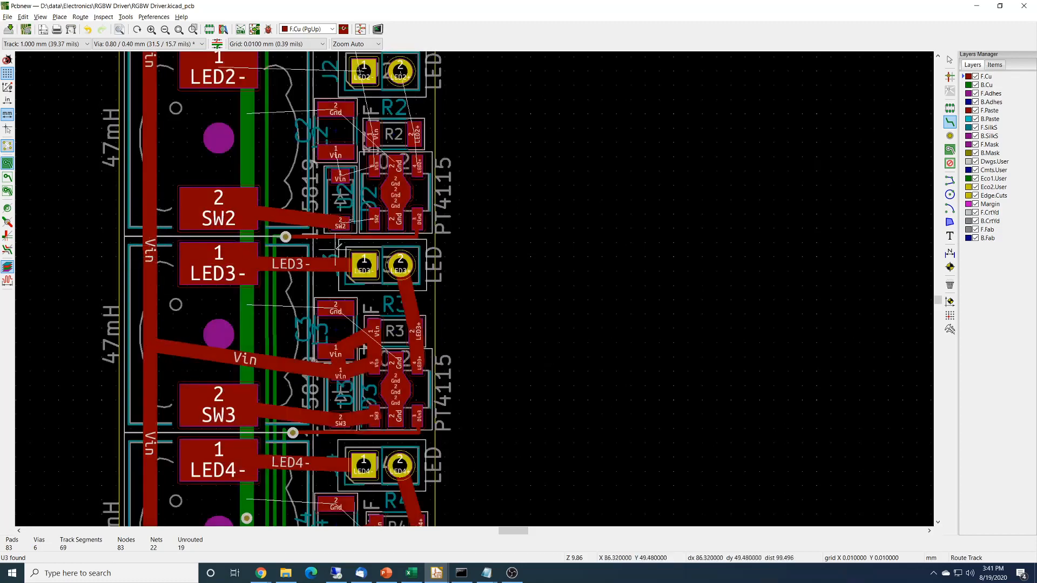
pyautogui.click(341, 222)
pyautogui.click(374, 219)
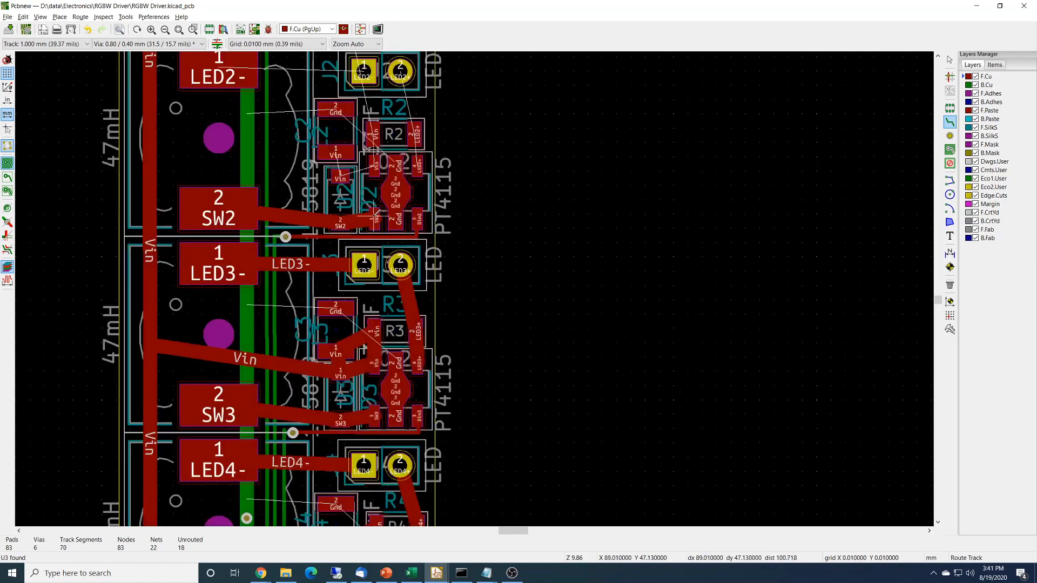
# Step: Route Vin on F.Cu from C2's pad 1 to D2's pad 1 and on to U2's pad 5
pyautogui.click(335, 152)
pyautogui.click(340, 176)
pyautogui.click(341, 176)
pyautogui.click(374, 162)
# Step: Route Vin between R2's pad 1 and C2's pad 1, and connect C2's pad 1 to the vertical Vin track
pyautogui.click(374, 162)
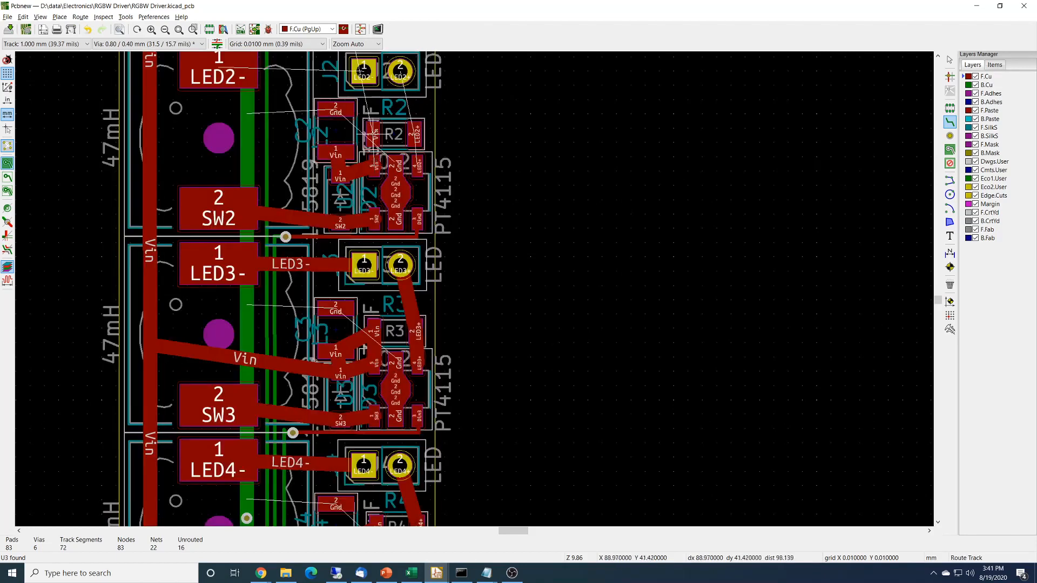
pyautogui.click(374, 131)
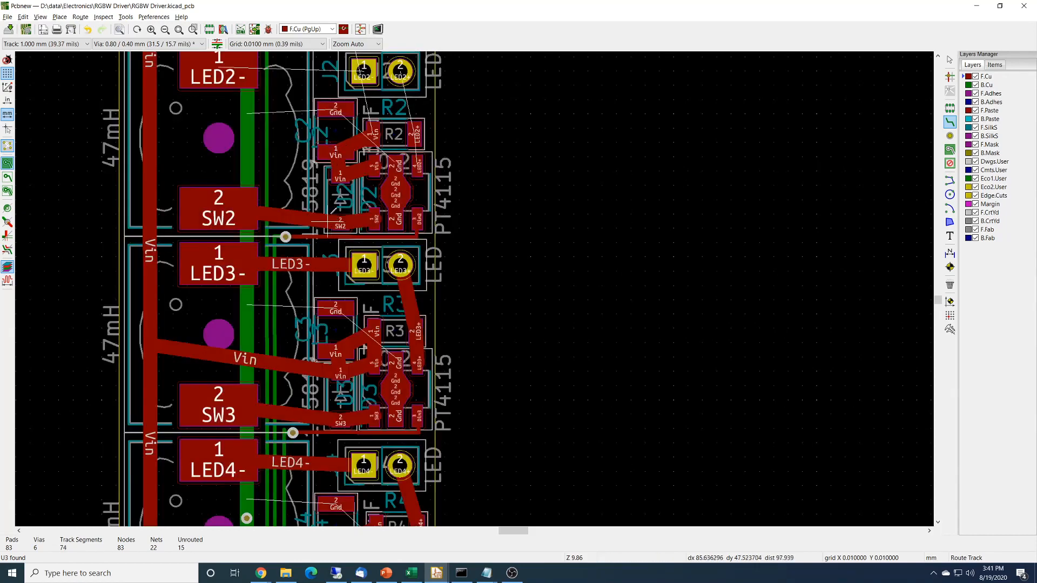
pyautogui.click(340, 152)
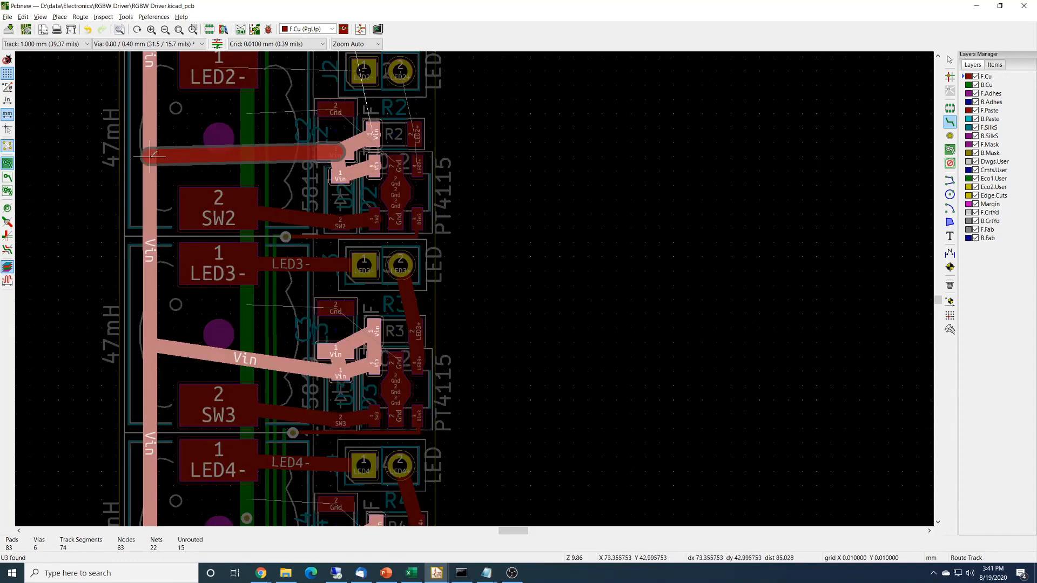
pyautogui.click(162, 155)
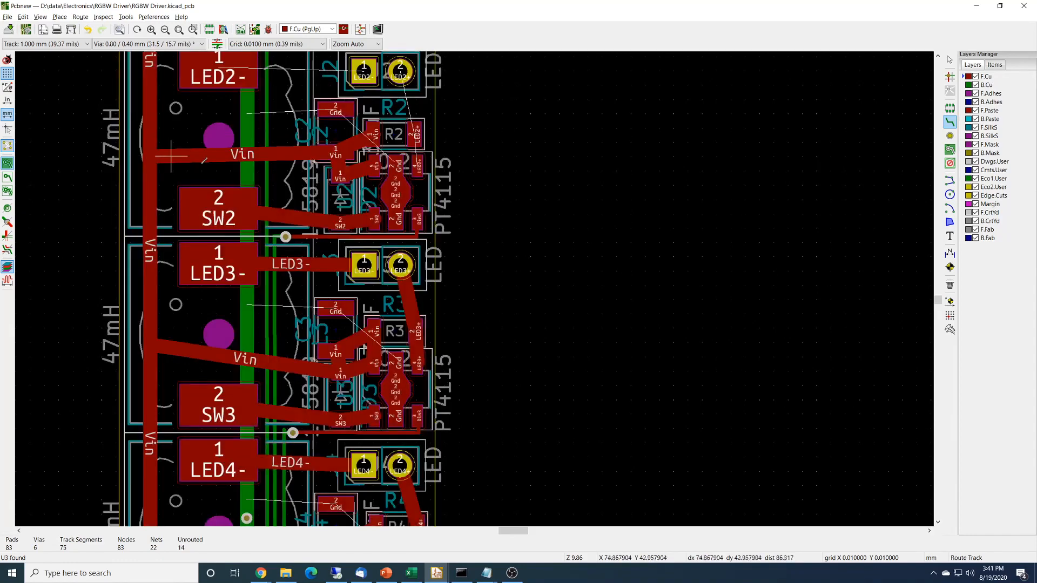
# Step: Route the LED2+ net from U2's pad 4 to R2's pad 2 and from there to J2's pad 2
pyautogui.click(417, 167)
pyautogui.click(416, 134)
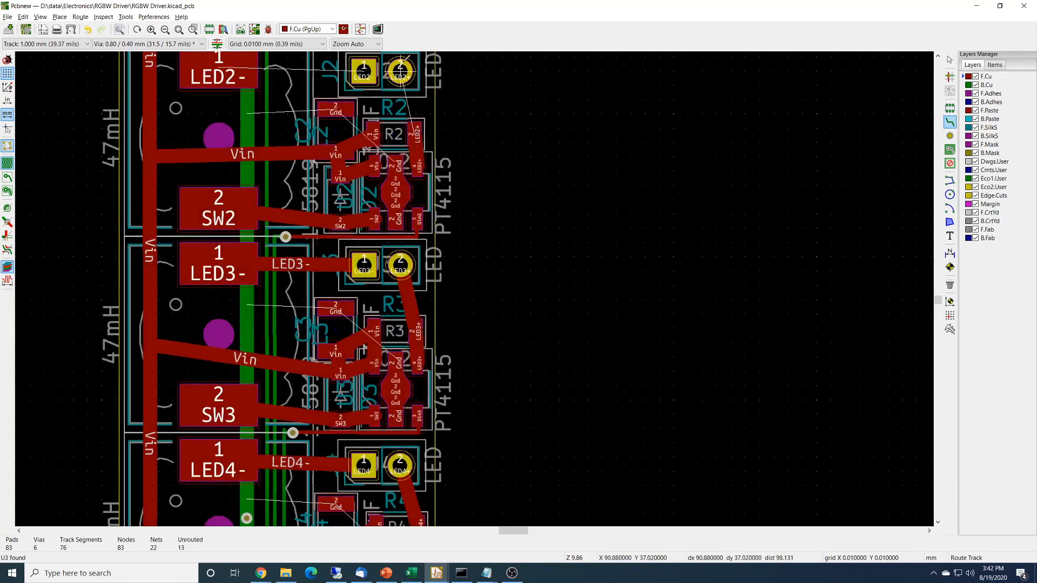
pyautogui.click(400, 70)
pyautogui.click(414, 149)
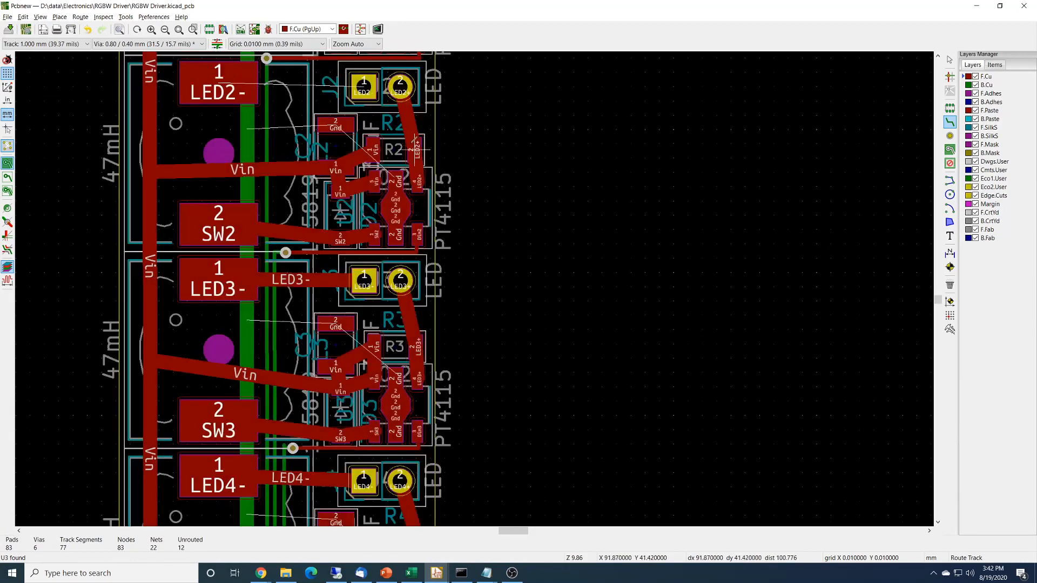
# Step: Route LED2- from J2's pad 1 to the inductor's pad 1, and add a Vin track from R2's pad 1 to U2's pad 5
pyautogui.click(365, 86)
pyautogui.click(219, 113)
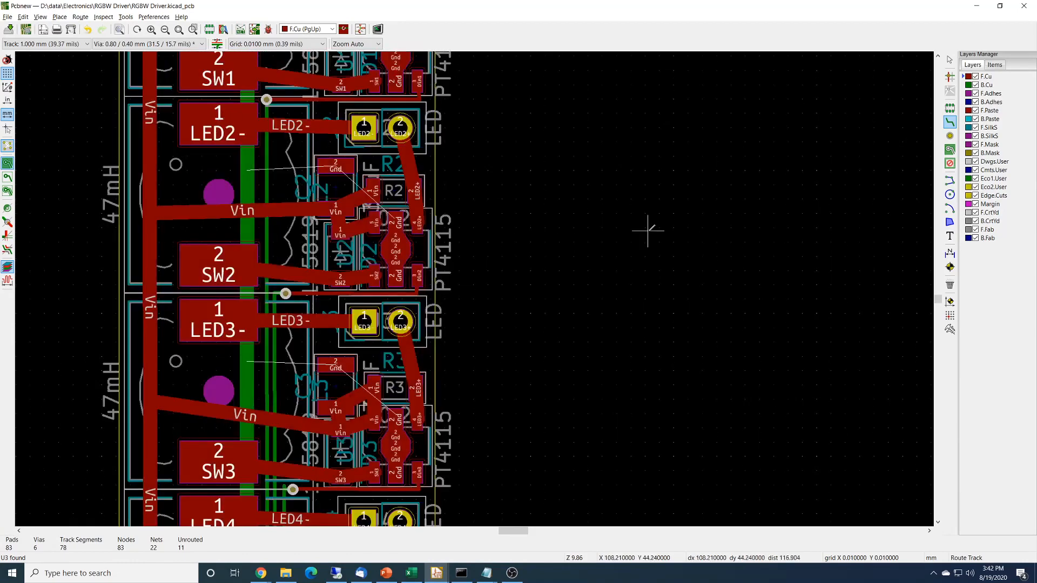
pyautogui.click(365, 208)
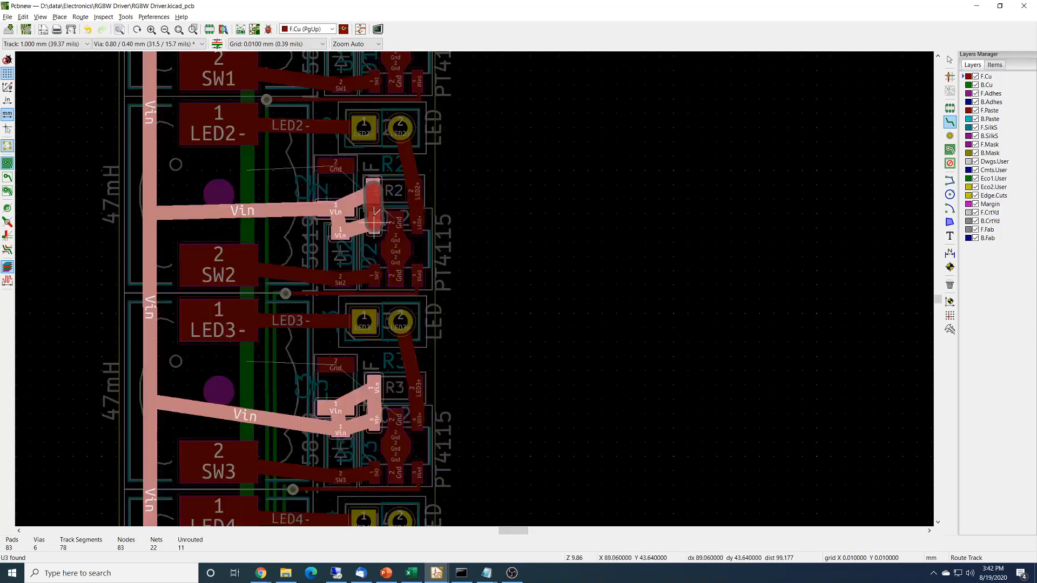
pyautogui.click(374, 222)
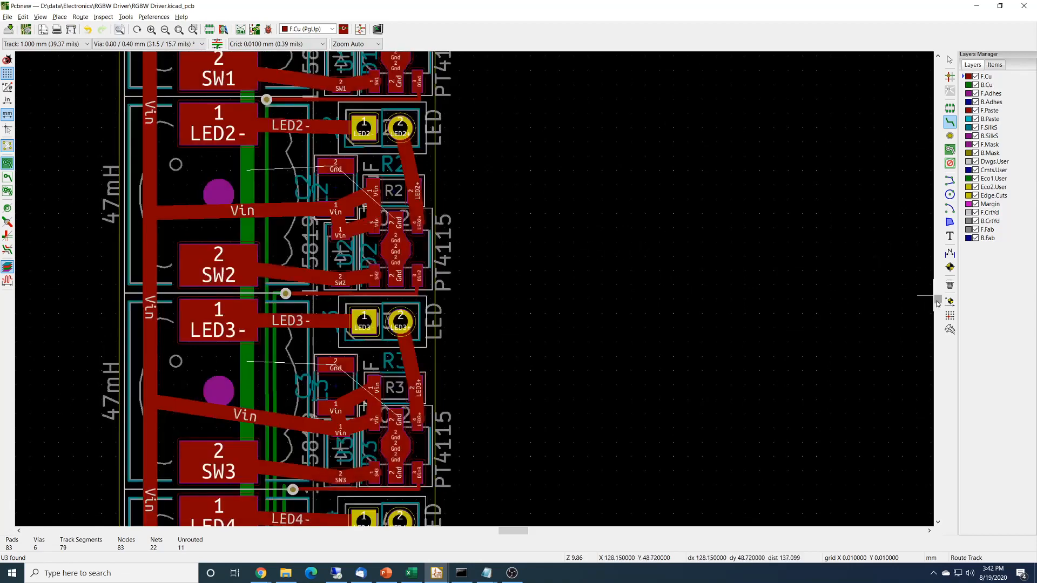
# Step: Delete the stray Gnd via between C1's two pads in the LED1 driver section
pyautogui.scroll(2, 937, 301)
pyautogui.scroll(5, 937, 301)
pyautogui.scroll(-2, 937, 301)
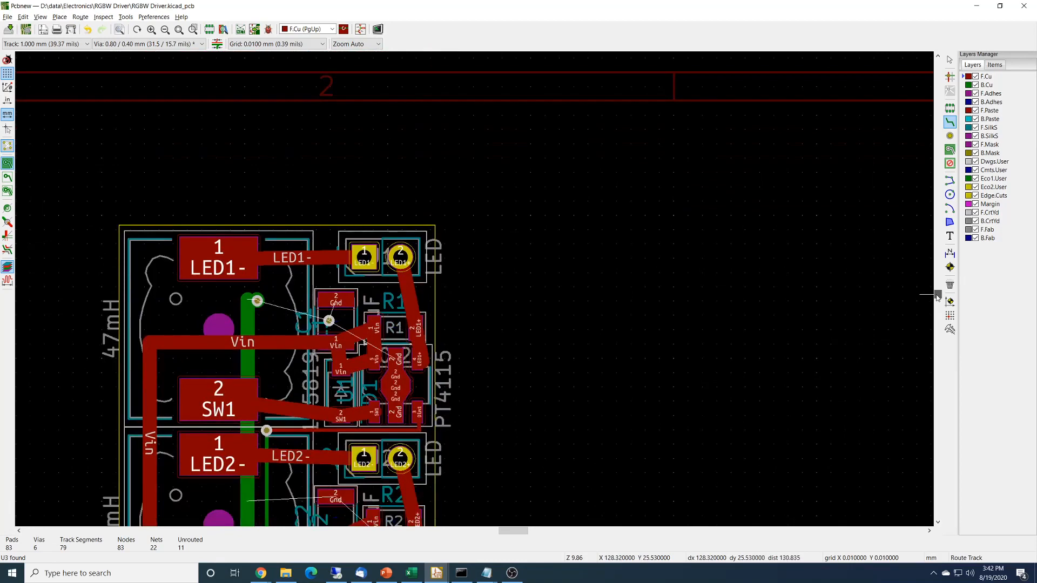
pyautogui.scroll(-4, 937, 300)
pyautogui.scroll(12, 937, 301)
pyautogui.scroll(-5, 937, 301)
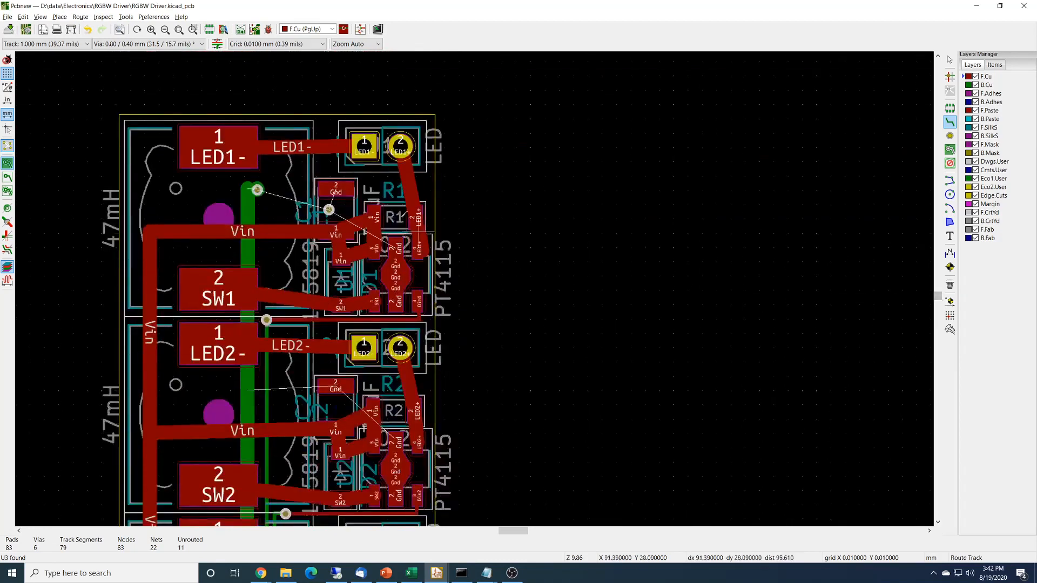
pyautogui.press('Escape')
pyautogui.click(330, 210)
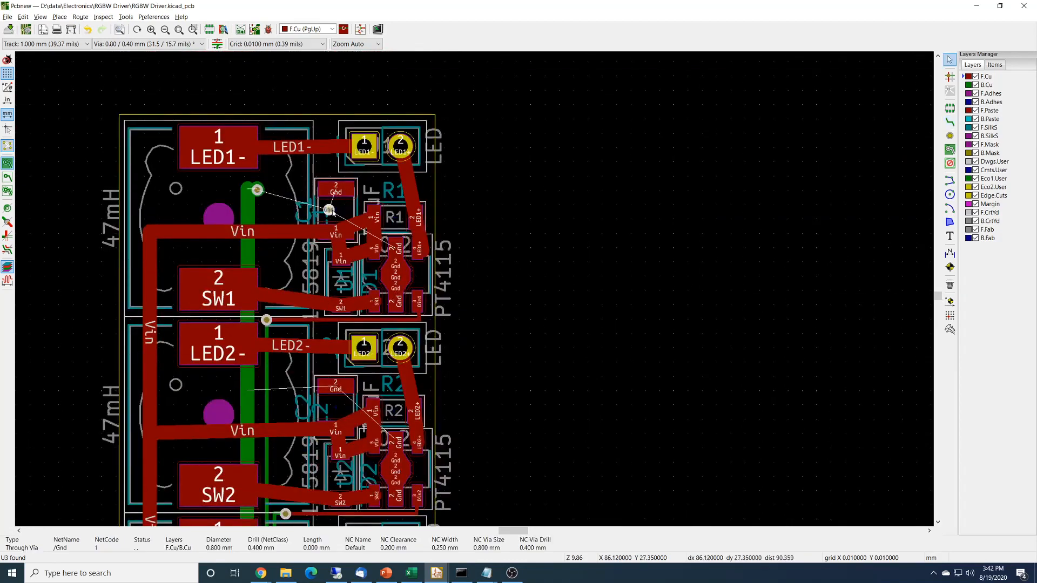
pyautogui.press('Delete')
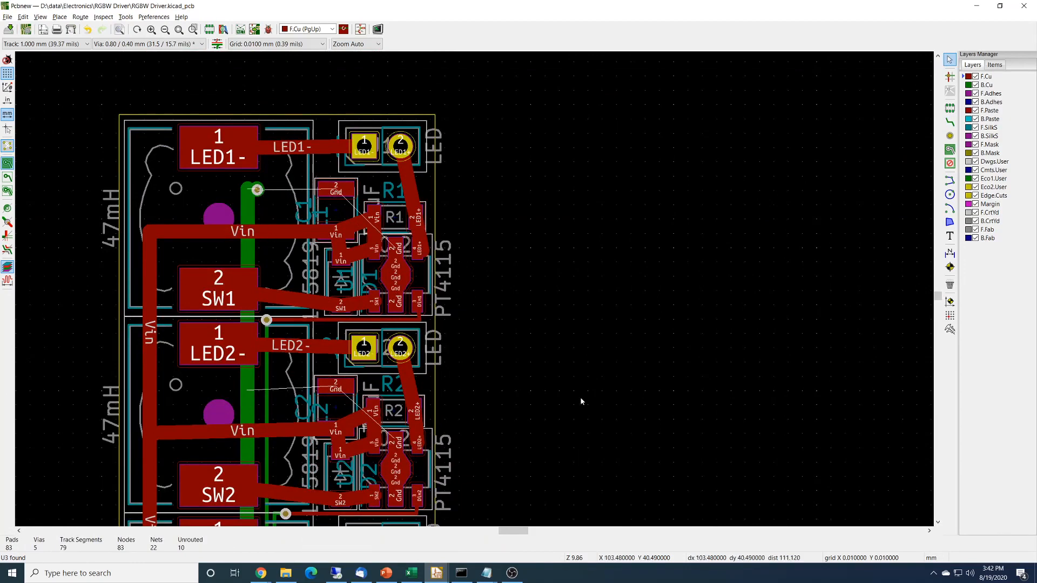
# Step: Save the board file
pyautogui.scroll(-1, 581, 401)
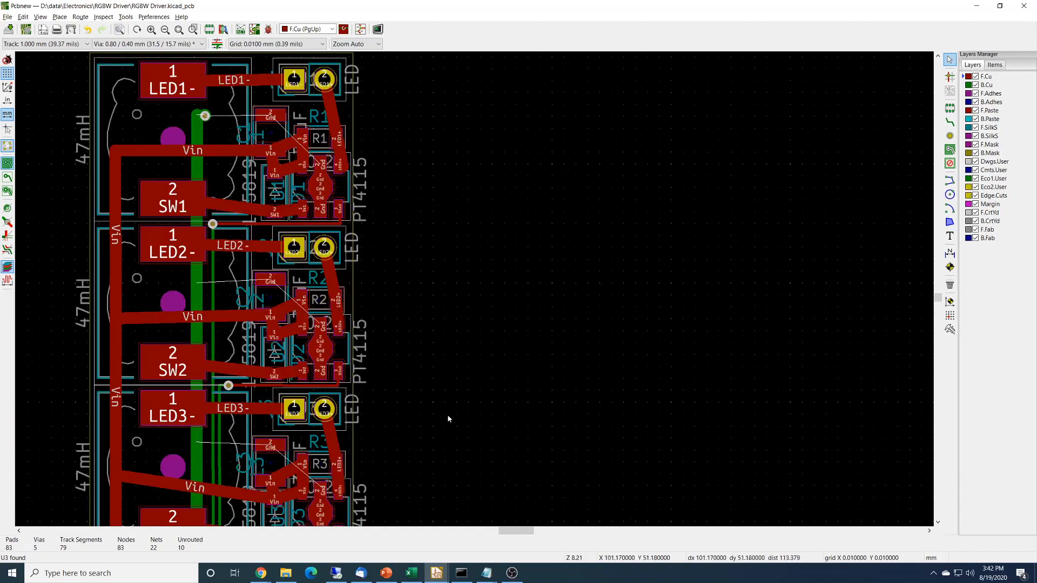
pyautogui.moveTo(447, 413); pyautogui.dragTo(654, 121, button='middle')
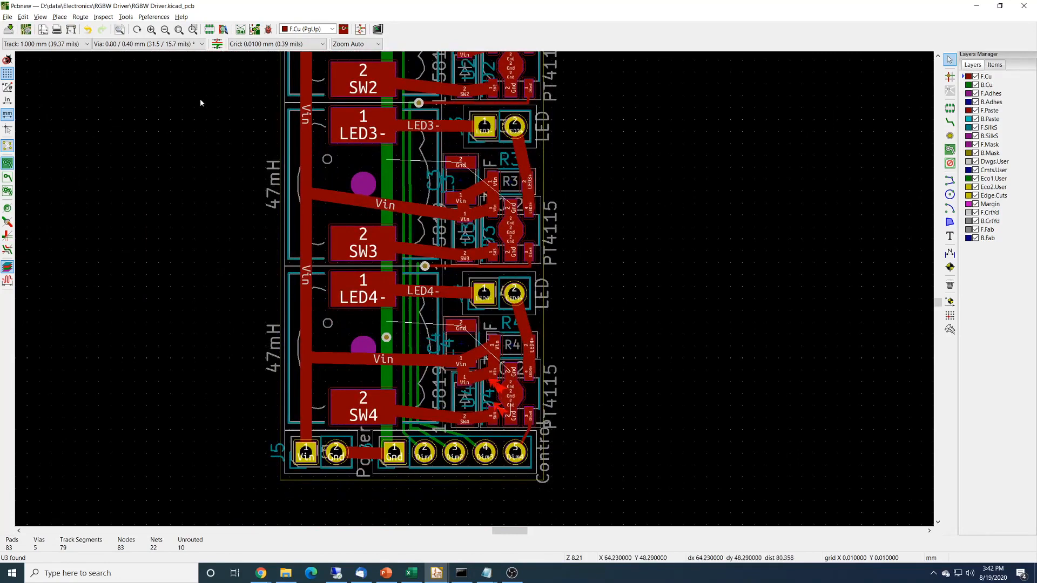
pyautogui.click(9, 30)
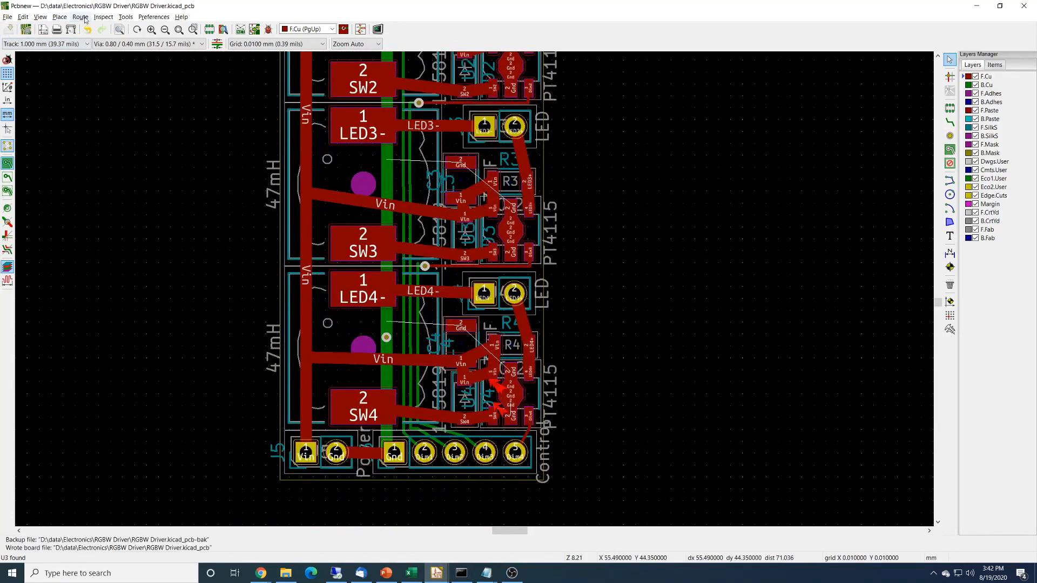
# Step: Run the design rules check on the board with the existing settings and close the DRC dialog
pyautogui.click(103, 17)
pyautogui.click(138, 58)
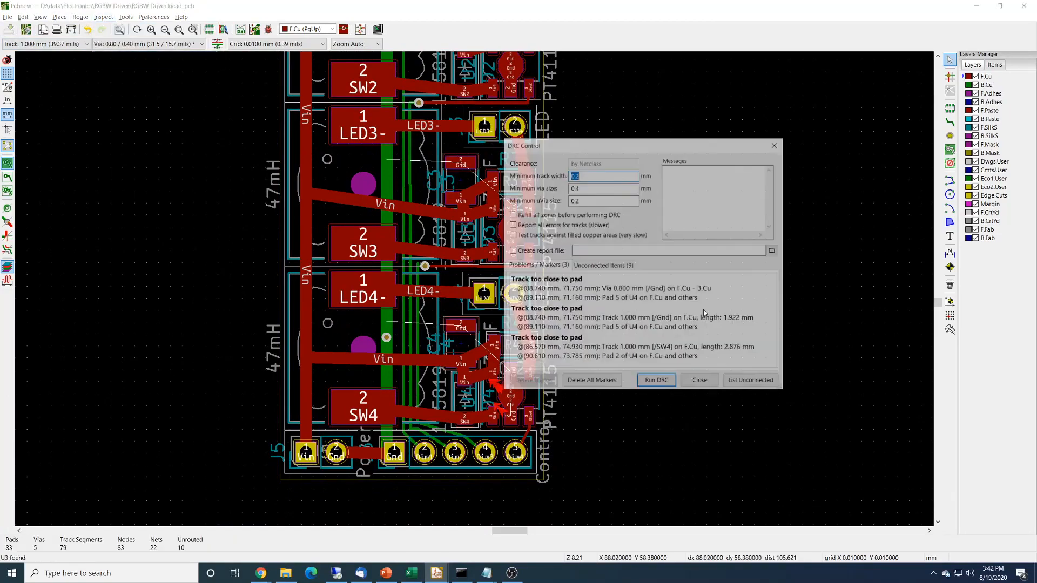
pyautogui.click(657, 382)
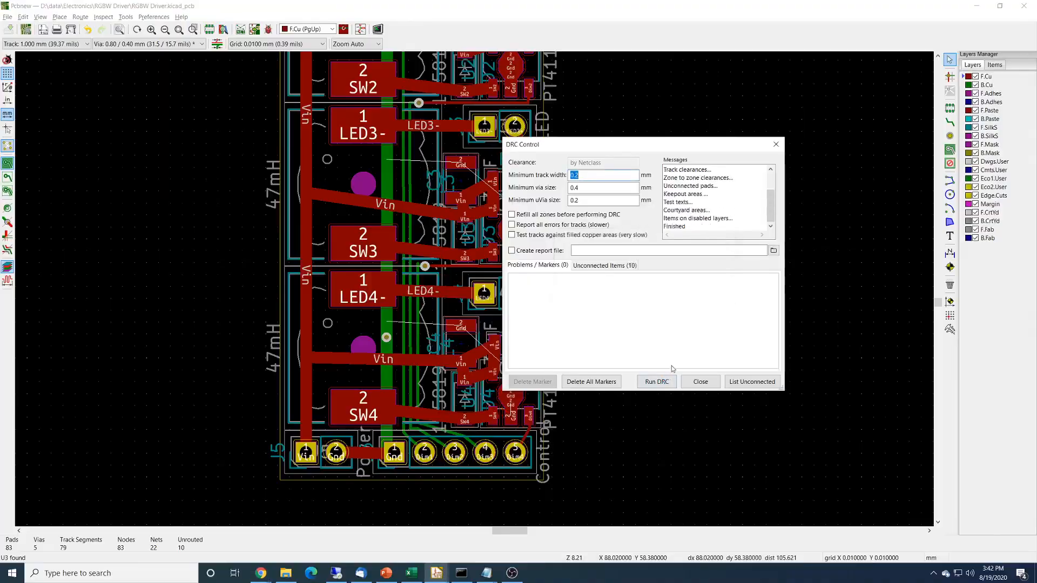
pyautogui.click(701, 382)
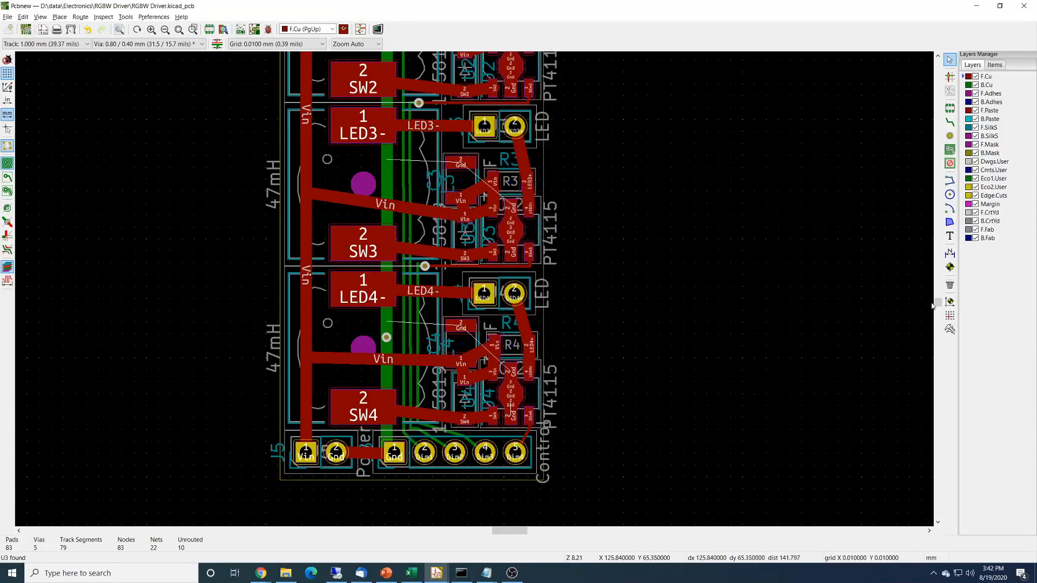
pyautogui.scroll(4, 938, 303)
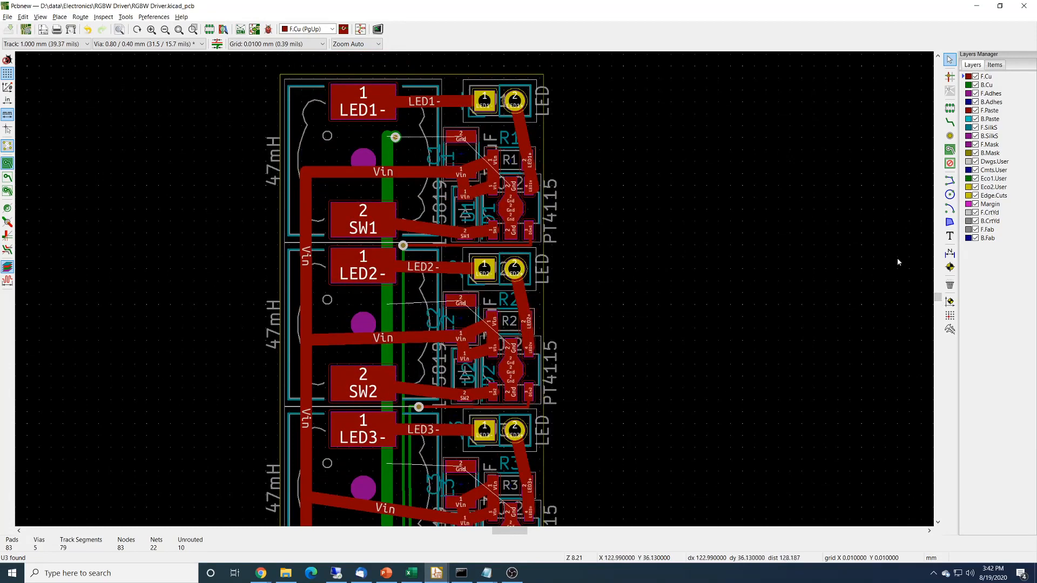
pyautogui.moveTo(940, 299); pyautogui.dragTo(939, 303)
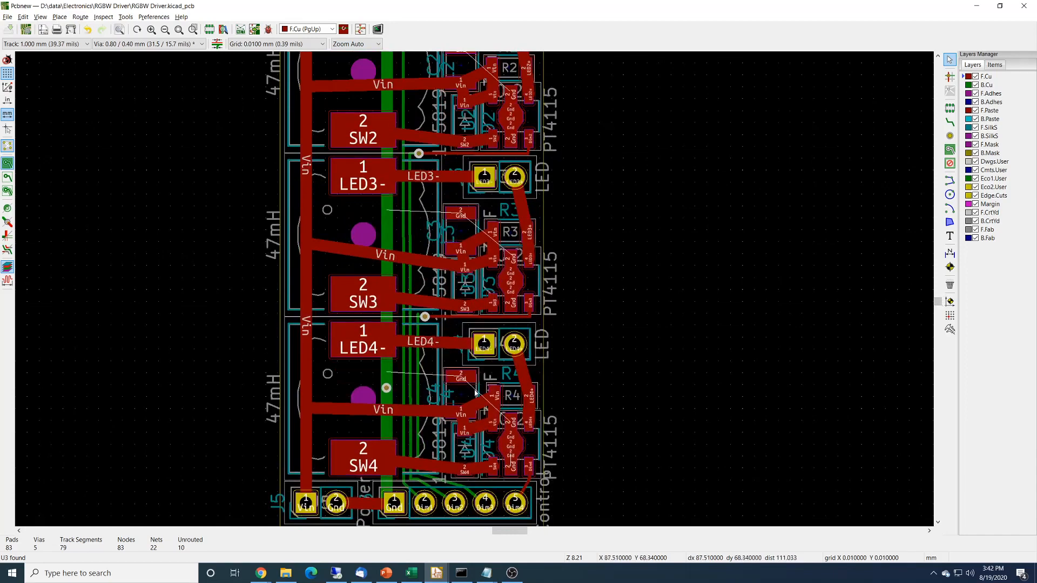
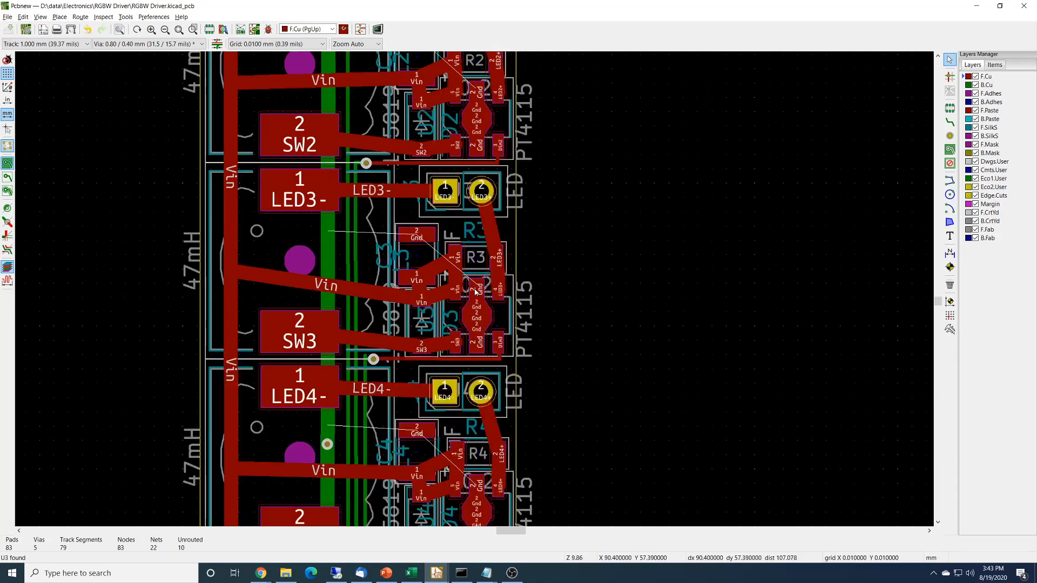
pyautogui.scroll(1, 511, 260)
pyautogui.scroll(1, 468, 275)
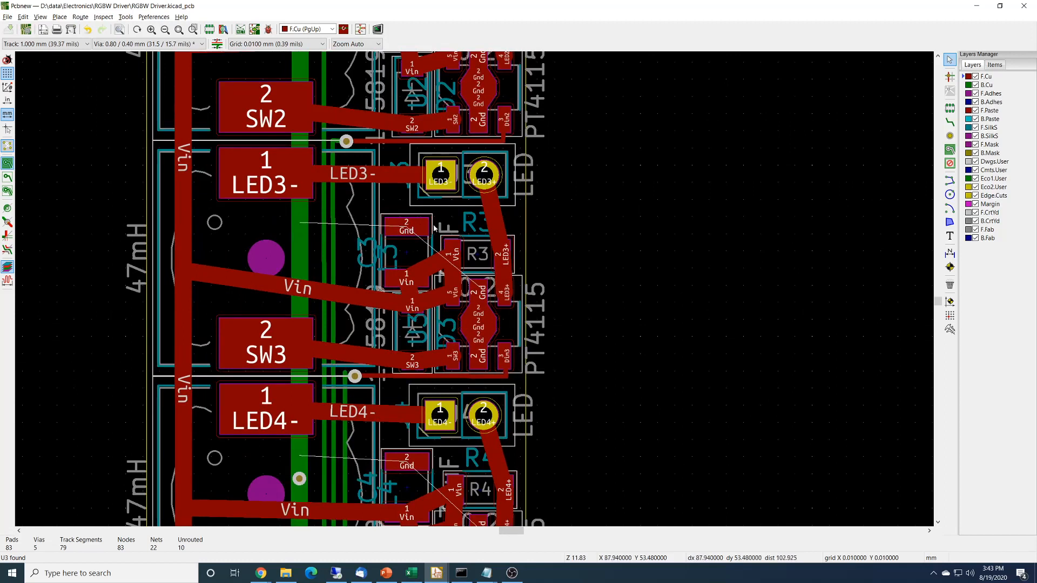
pyautogui.scroll(1, 433, 226)
pyautogui.scroll(-1, 474, 289)
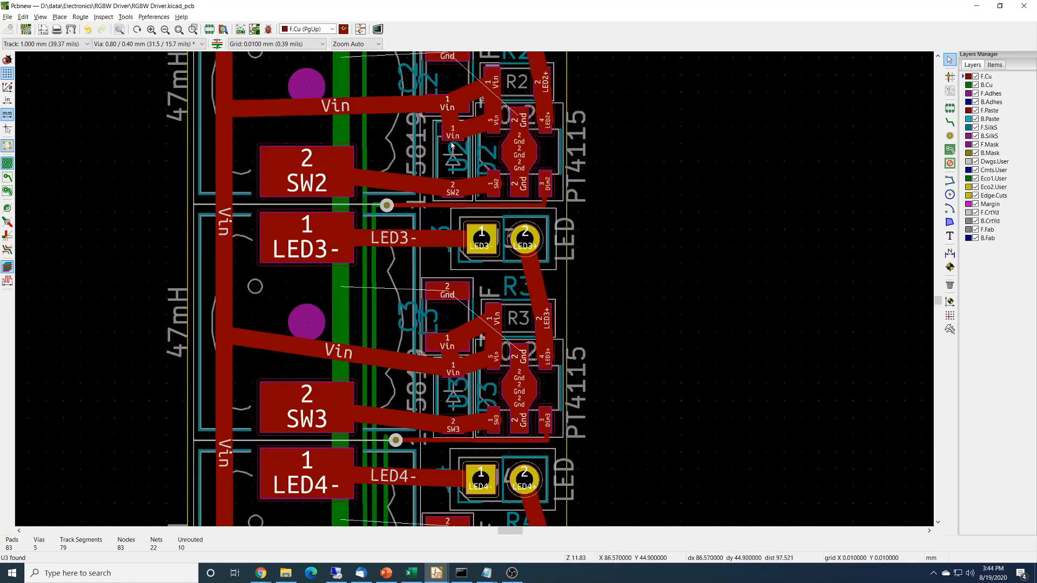
# Step: Try to break the LED1+ track midway between the LED1 connector's pad 2 and R1's pad 2
pyautogui.moveTo(659, 132); pyautogui.dragTo(673, 494, button='middle')
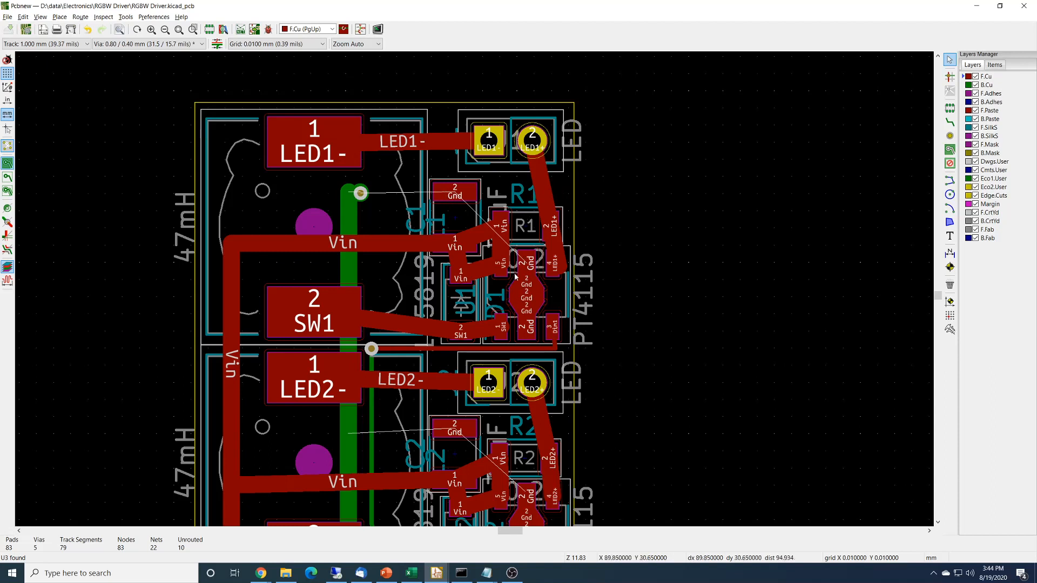
pyautogui.click(542, 190)
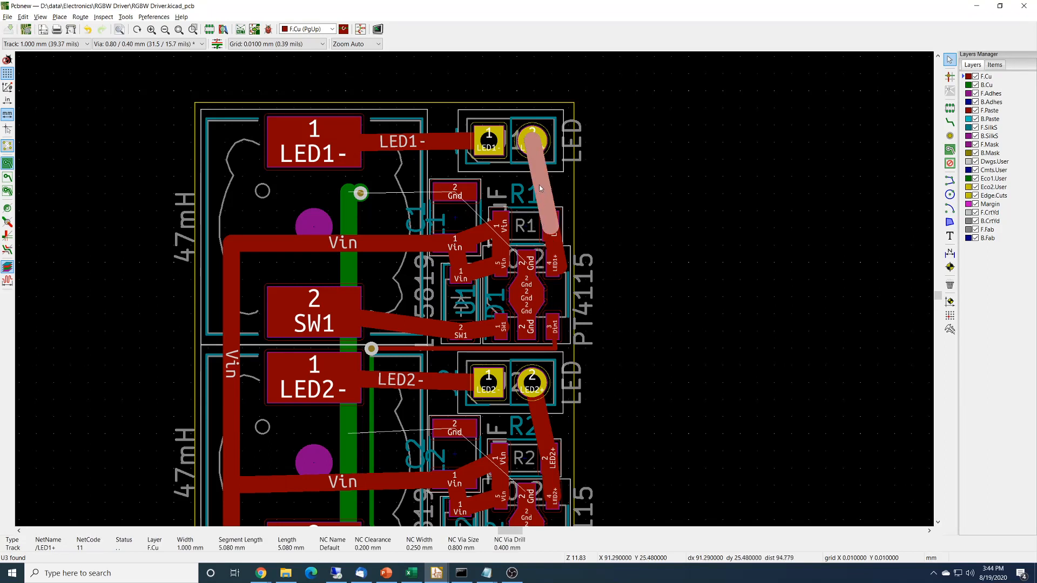
pyautogui.rightClick(542, 185)
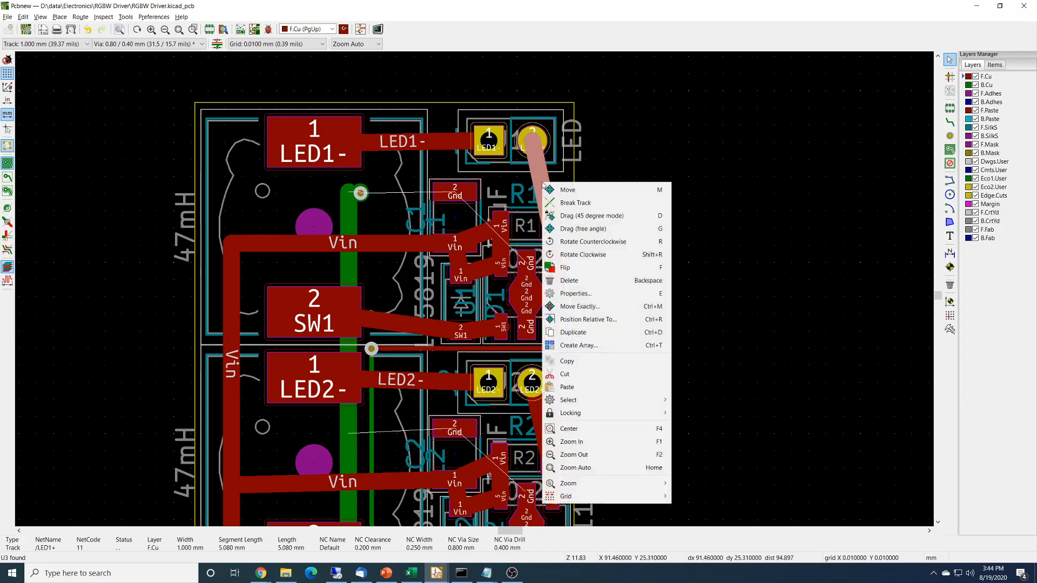
pyautogui.click(567, 204)
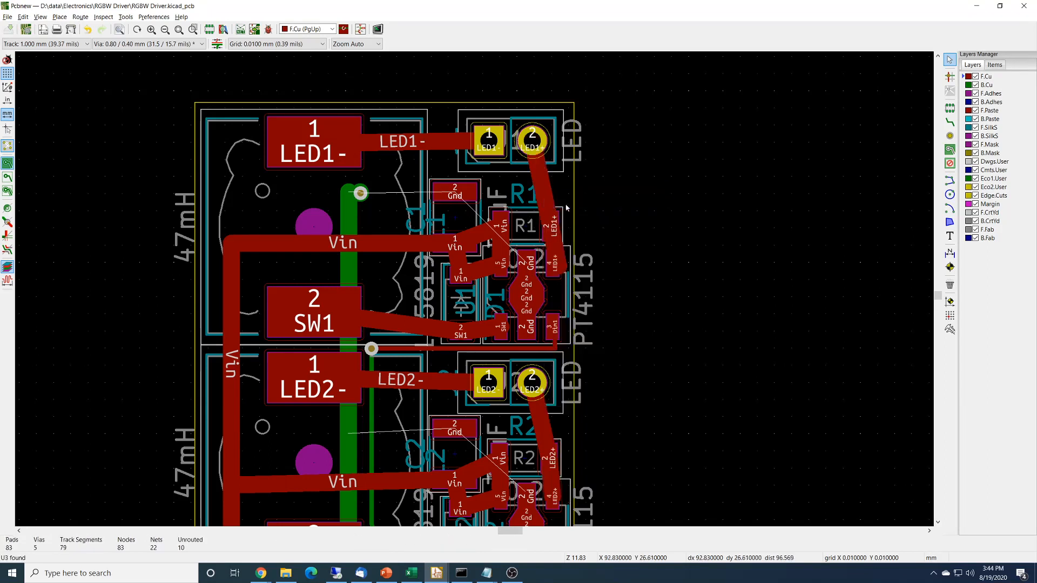
pyautogui.click(543, 191)
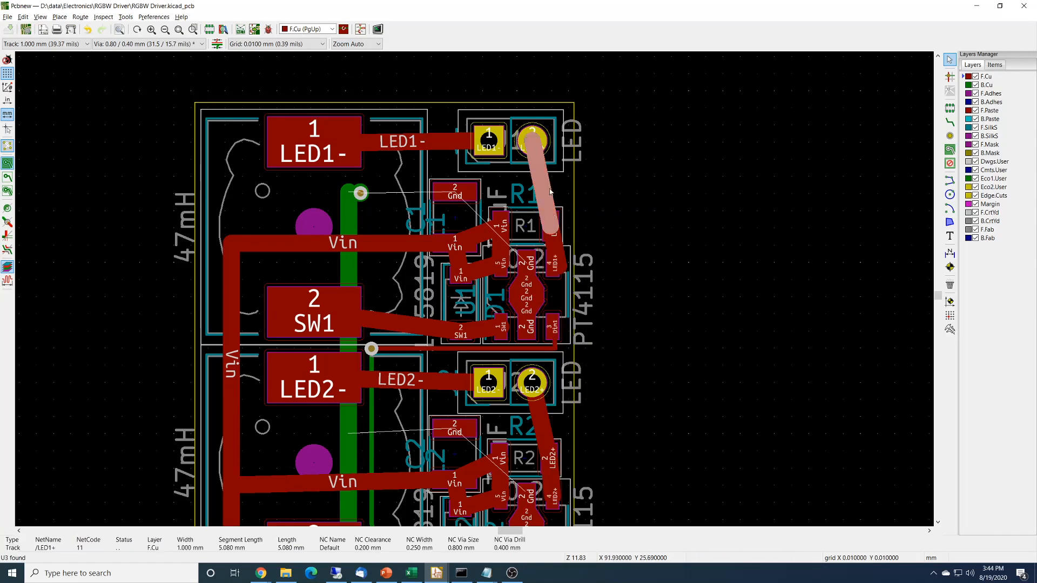
pyautogui.rightClick(543, 189)
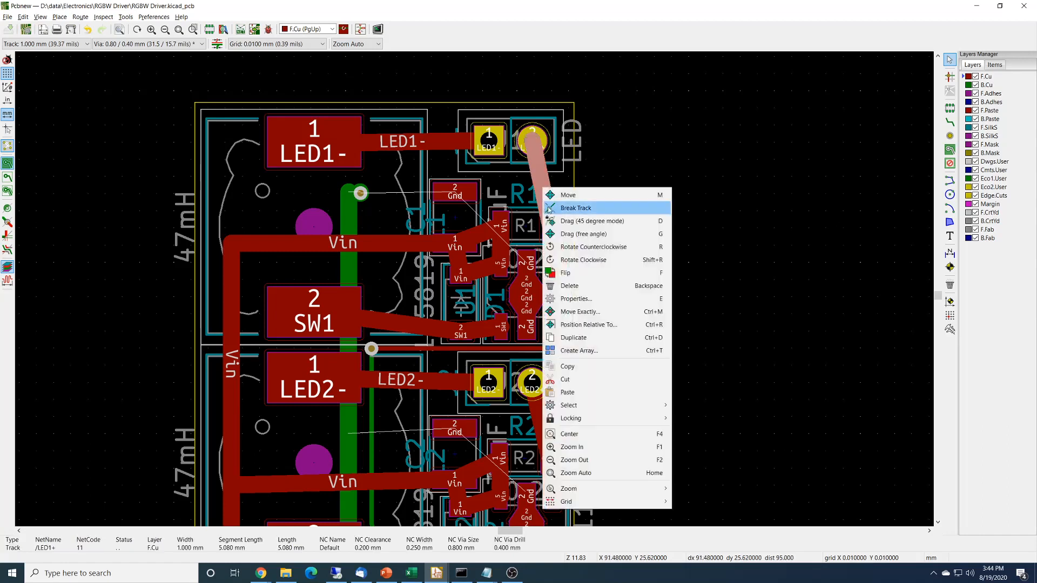
pyautogui.click(576, 208)
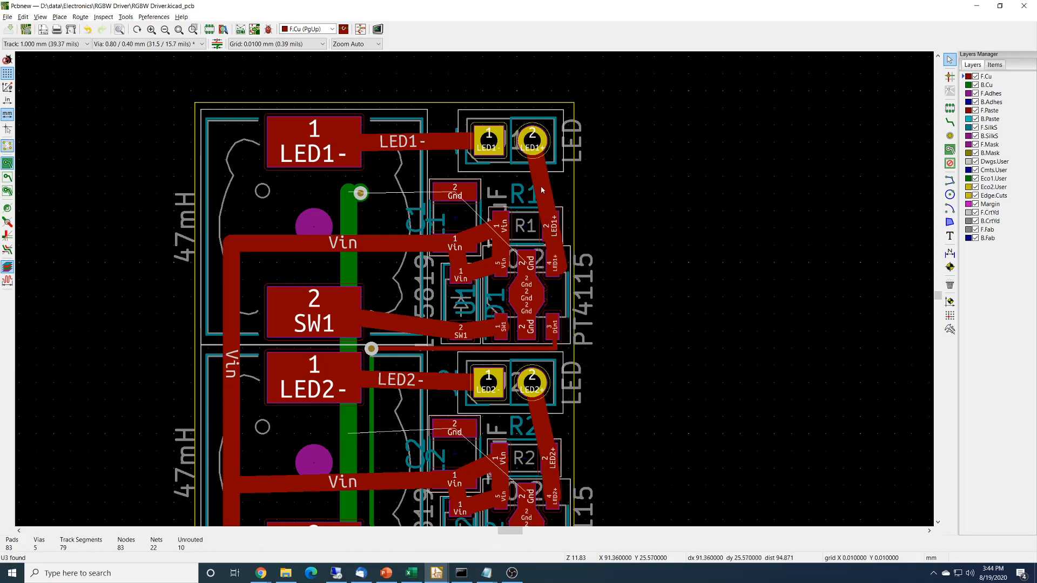
pyautogui.rightClick(544, 189)
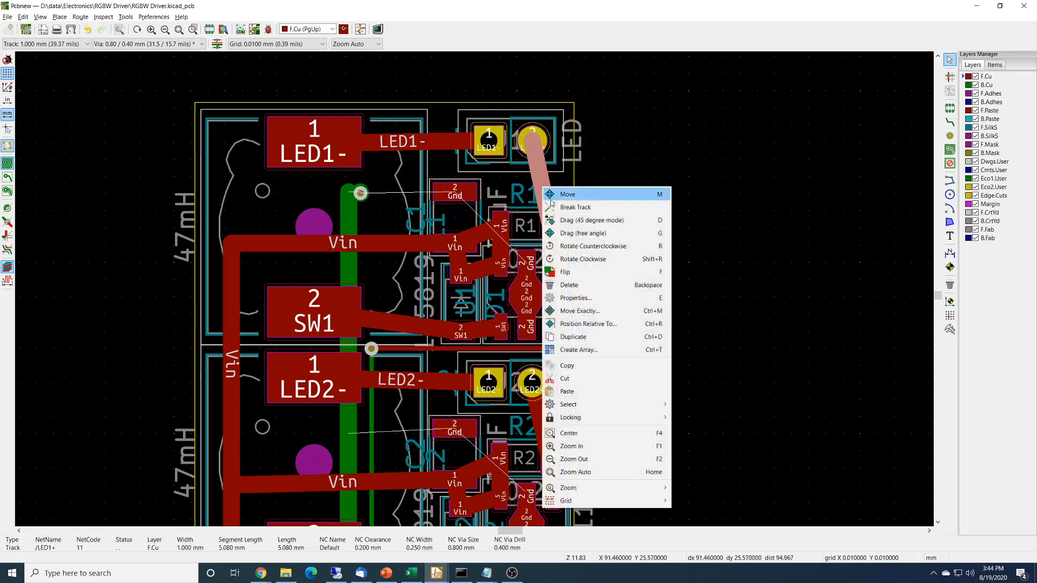
pyautogui.click(552, 207)
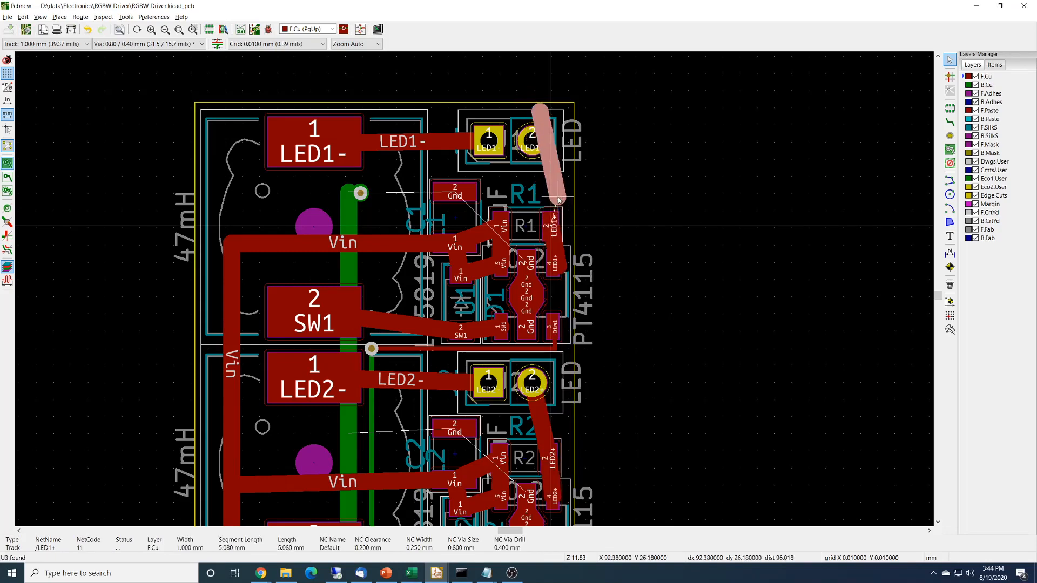
pyautogui.click(555, 205)
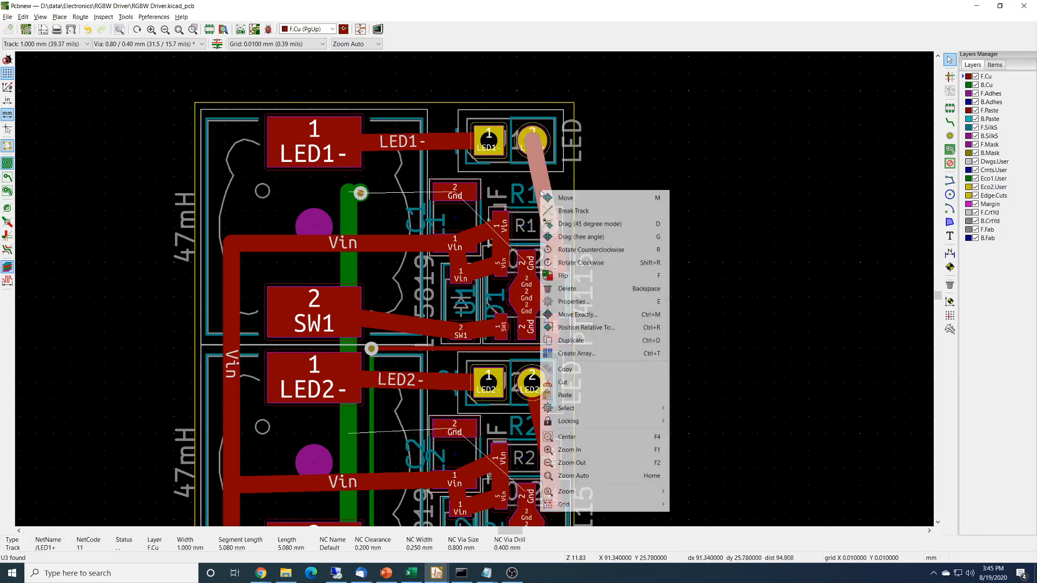
pyautogui.rightClick(541, 192)
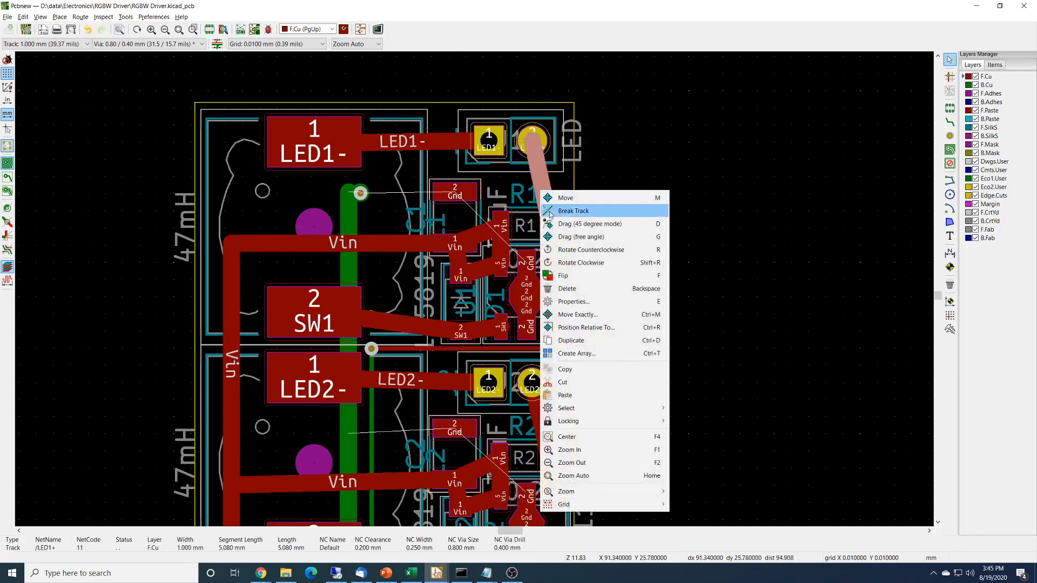
pyautogui.click(550, 211)
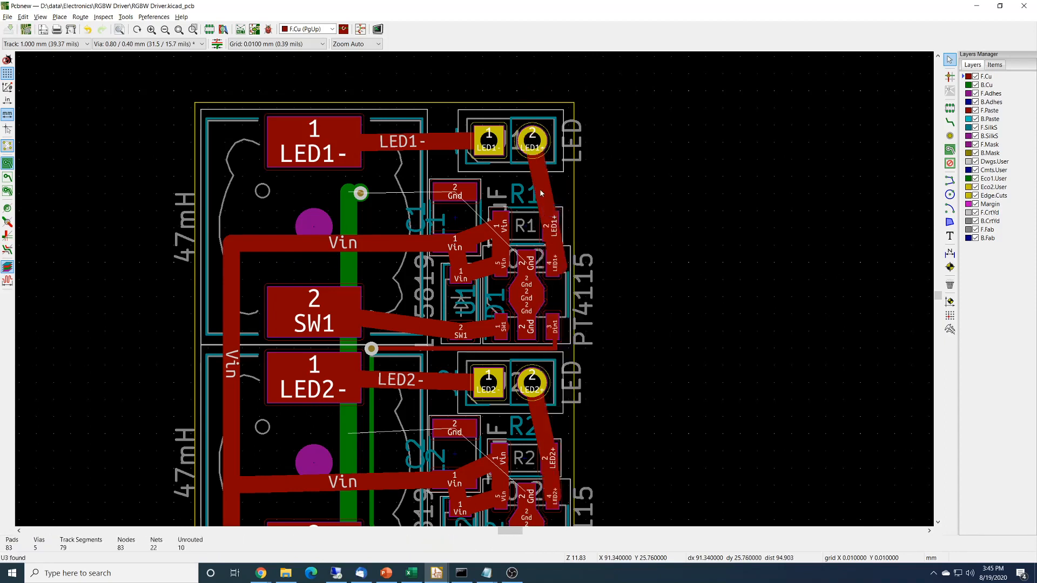
# Step: Delete the slanted LED1+ track and reroute it straight up from R1's pad 2, bending into the LED1 connector's pad 2
pyautogui.click(541, 193)
pyautogui.rightClick(545, 192)
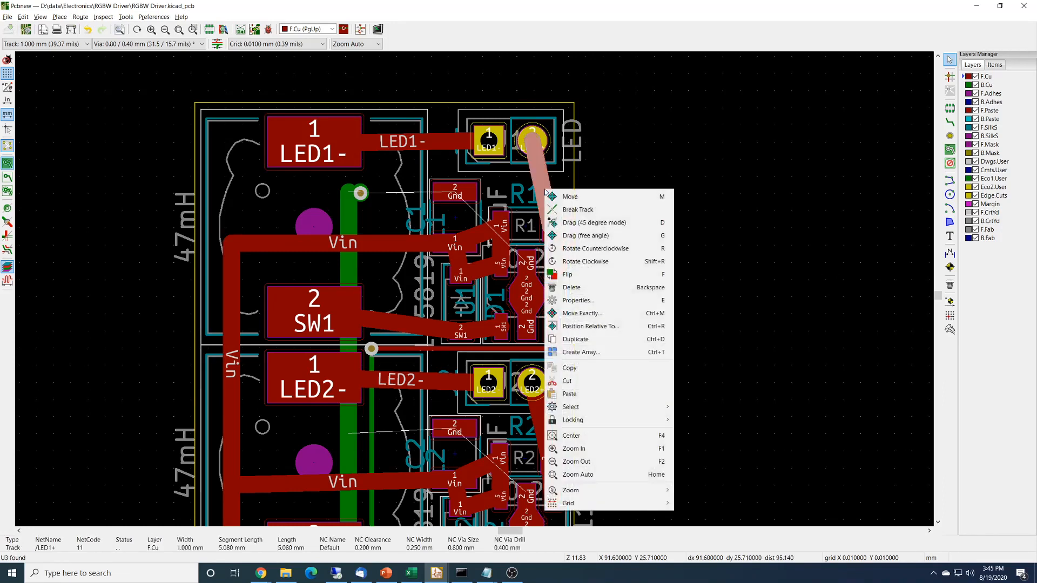
pyautogui.press('Escape')
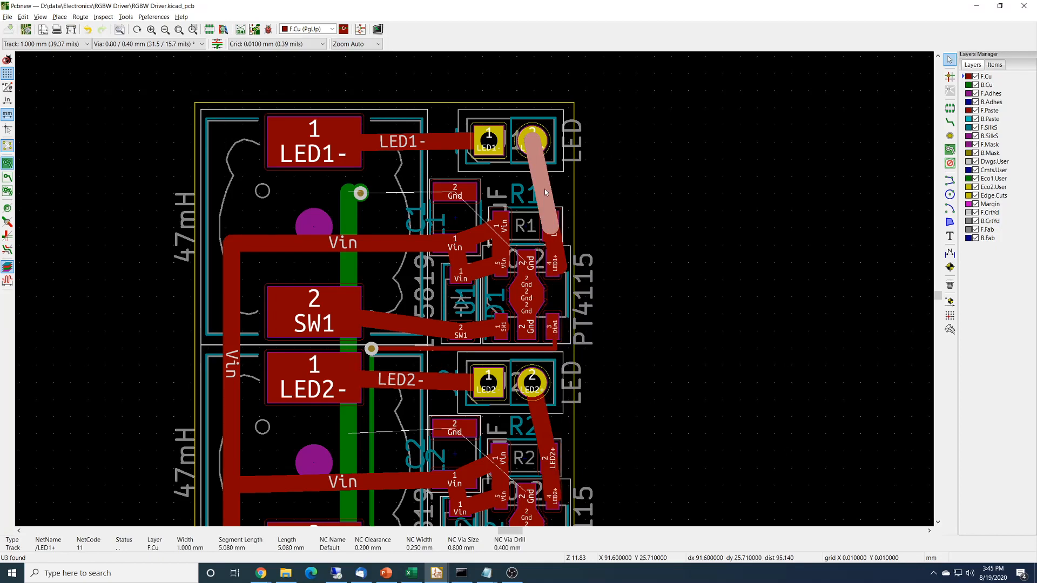
pyautogui.press('Delete')
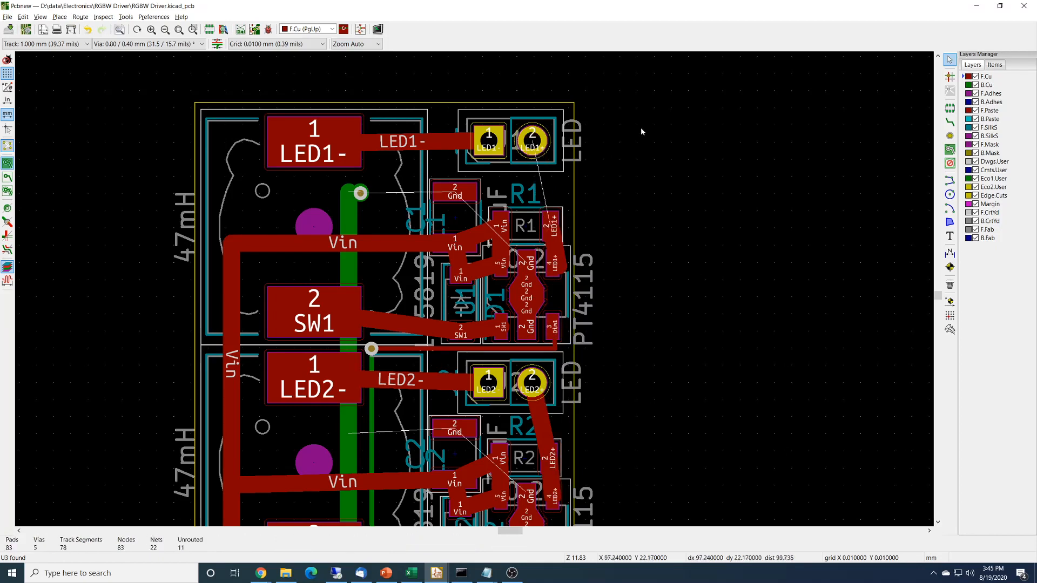
pyautogui.click(949, 122)
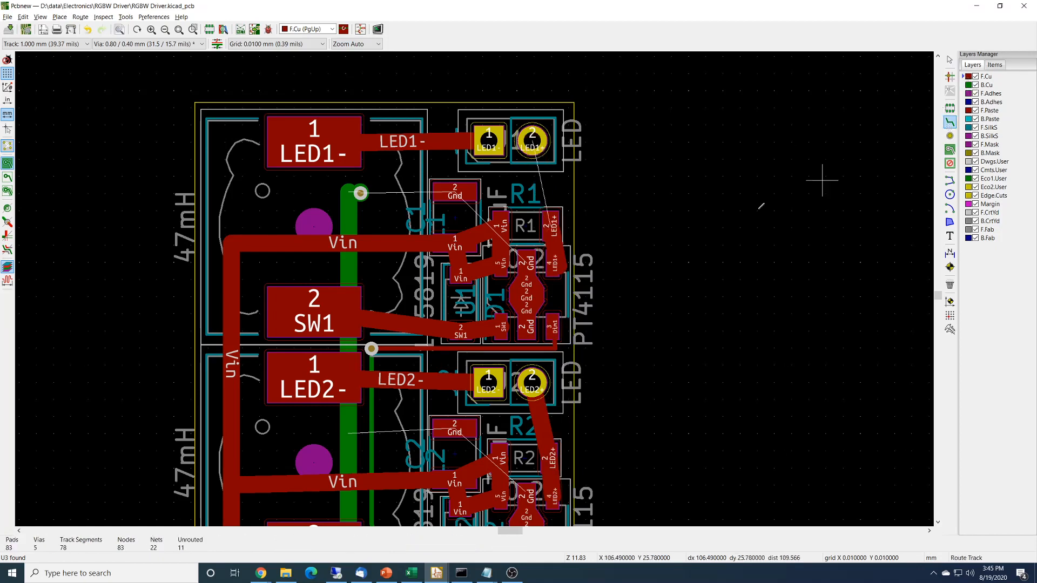
pyautogui.click(553, 224)
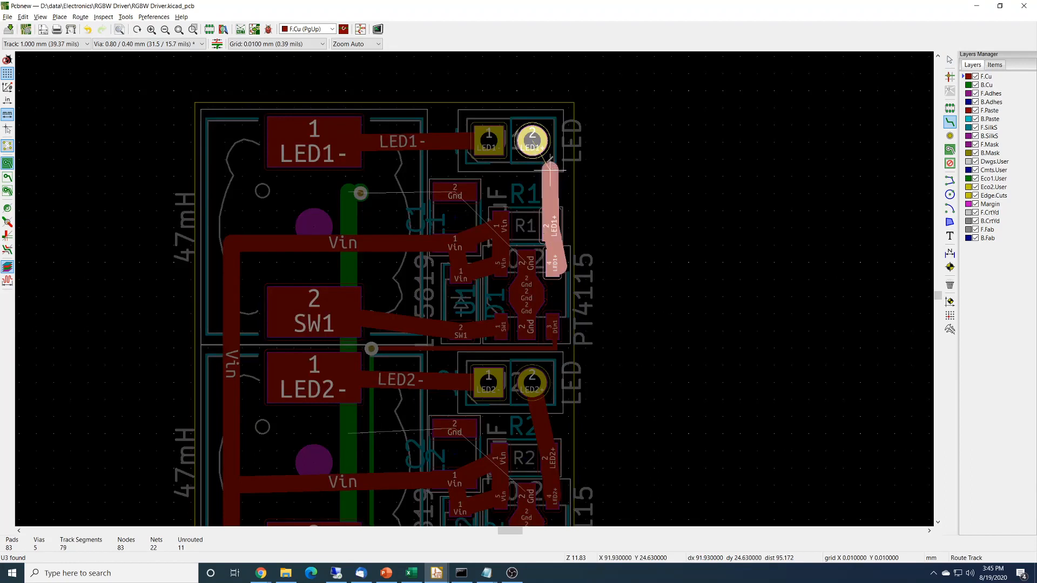
pyautogui.click(532, 140)
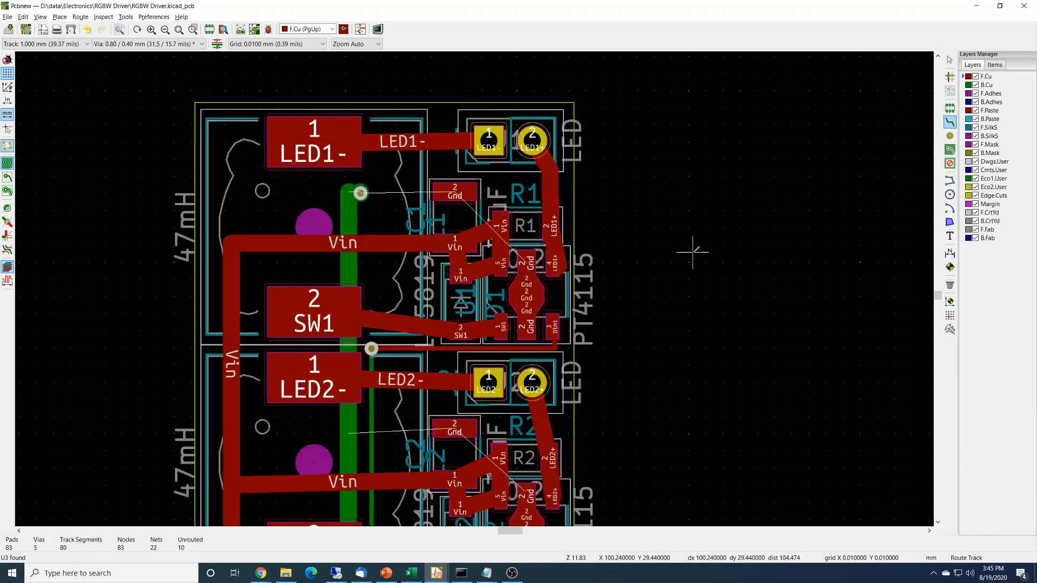
# Step: Route a Gnd track on F.Cu from C1's pad 2 over and down to pad 2 of the first PT4115
pyautogui.click(455, 190)
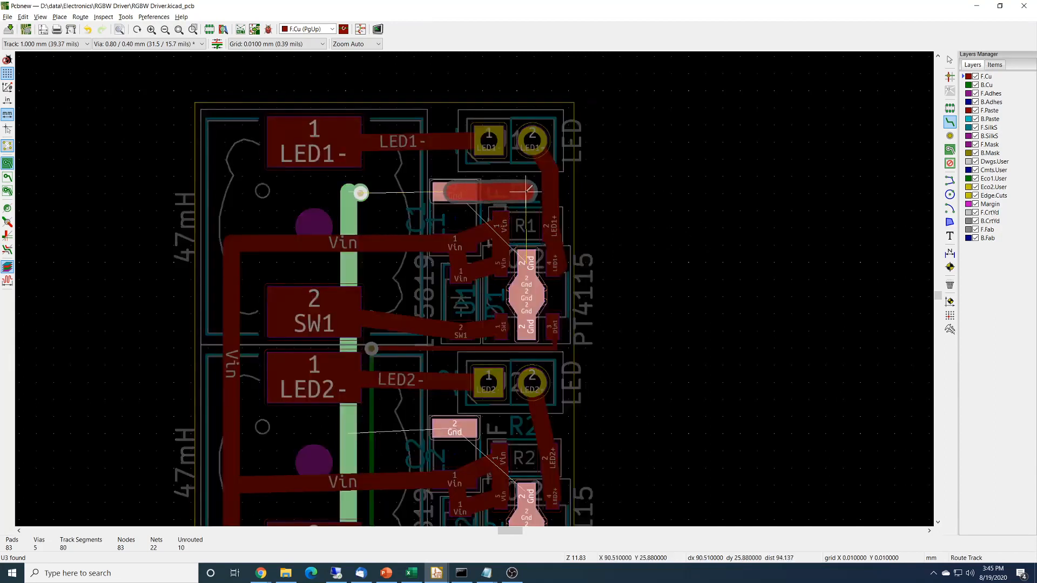
pyautogui.click(528, 257)
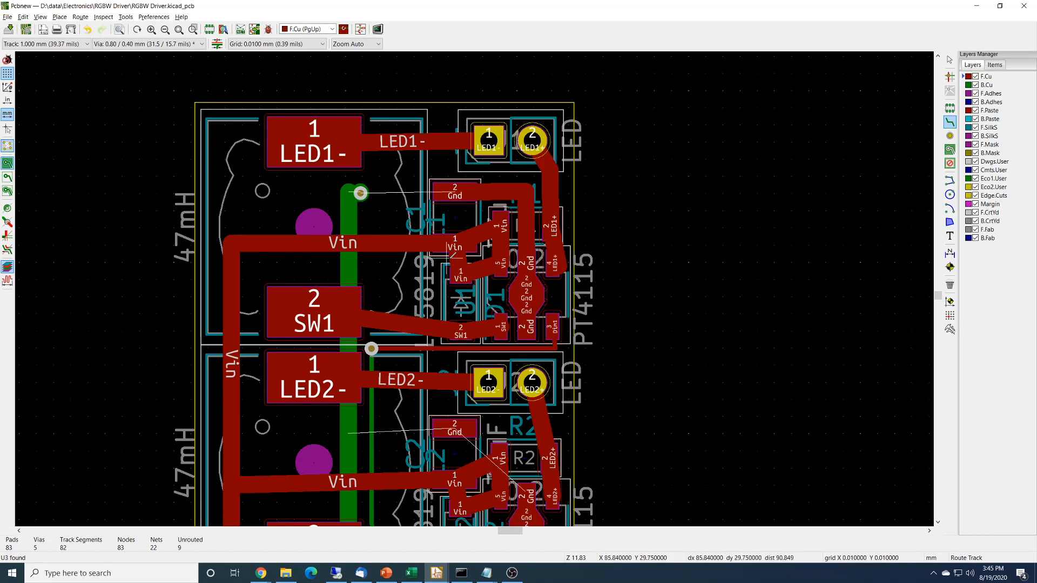
pyautogui.click(363, 193)
pyautogui.press('Escape')
pyautogui.press('Escape')
# Step: Delete the Gnd via and short B.Cu stub beside the upper end of the green Gnd trunk
pyautogui.click(361, 194)
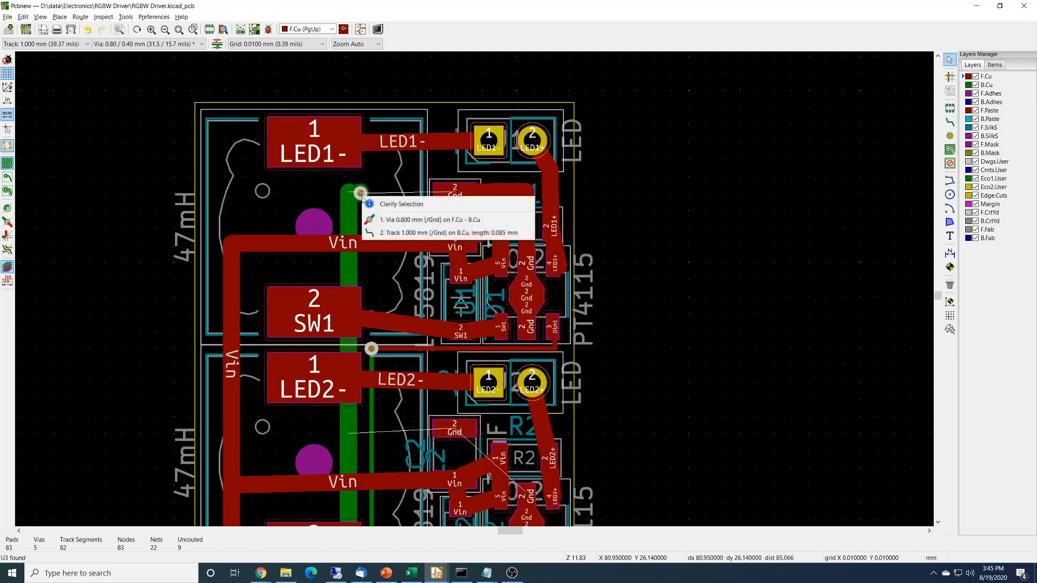
pyautogui.click(421, 233)
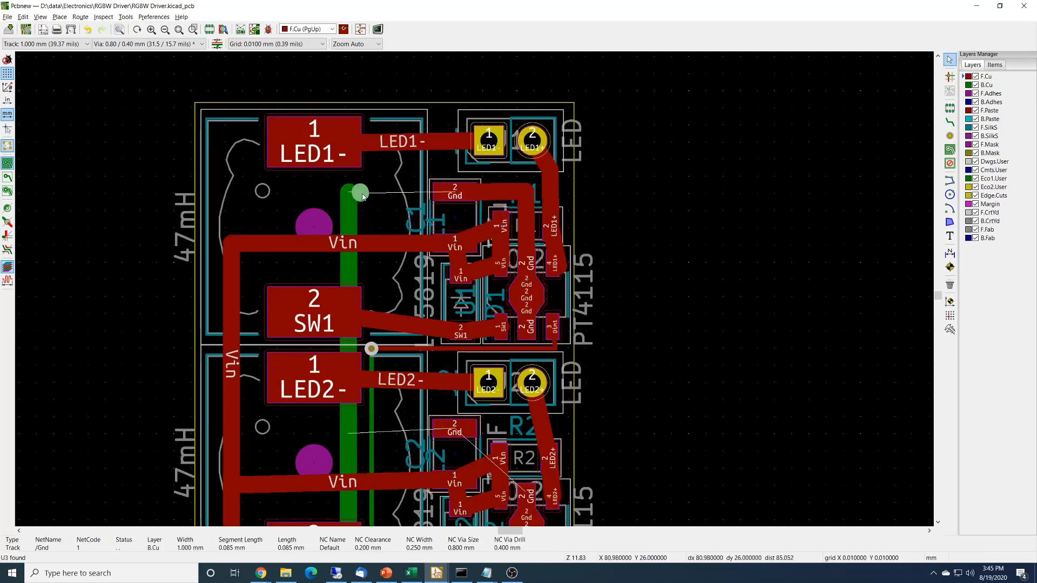
pyautogui.press('Escape')
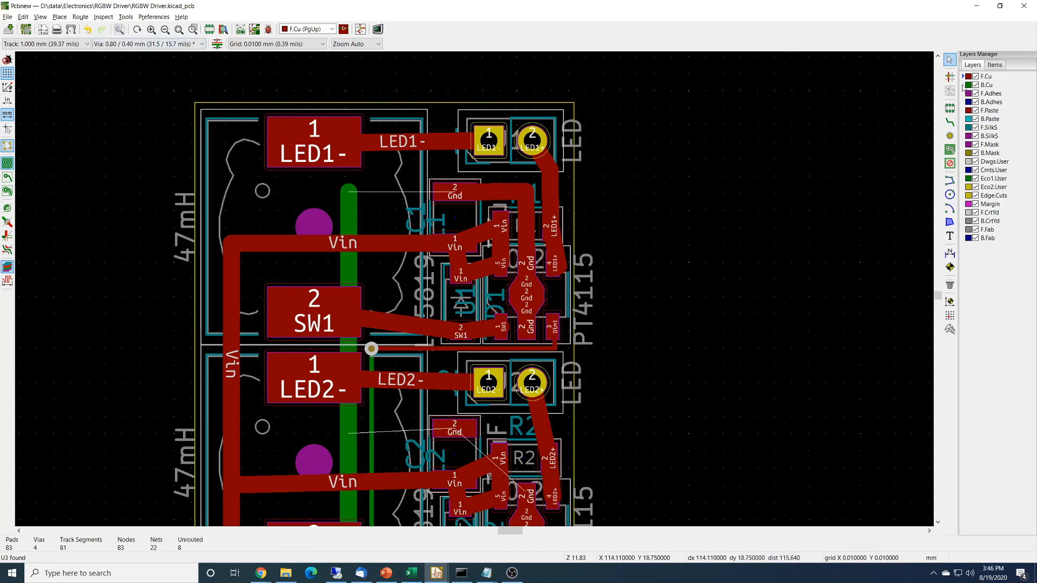
# Step: Route Gnd from C1's pad 2 to the upper end of the B.Cu Gnd trunk and end it with a via
pyautogui.click(950, 123)
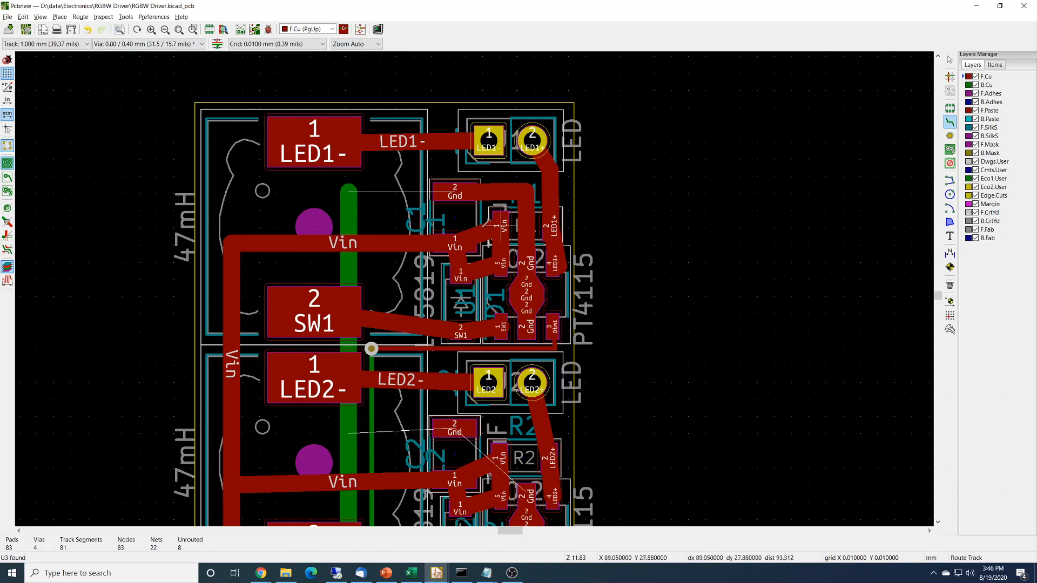
pyautogui.click(455, 190)
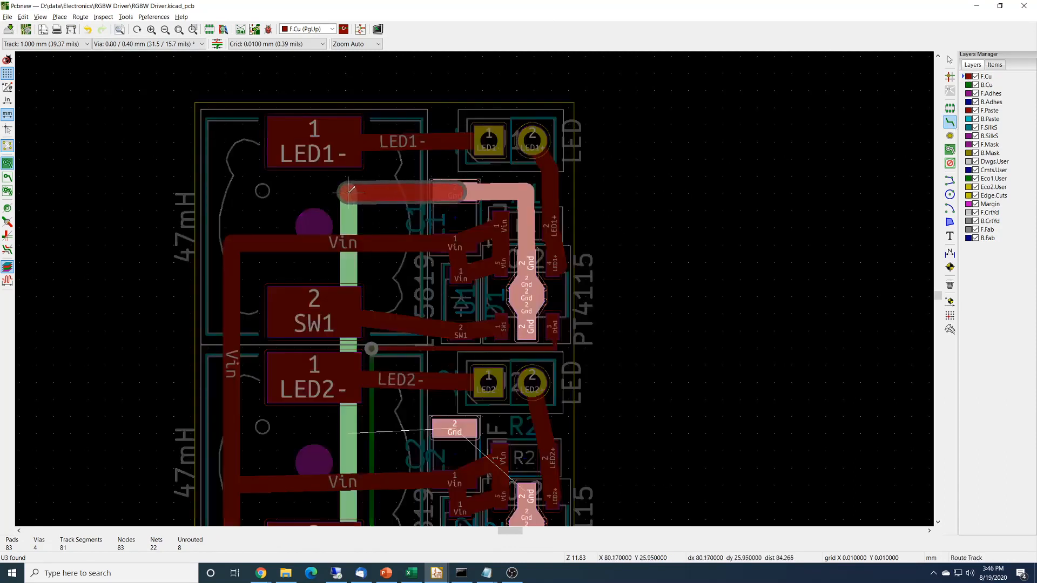
pyautogui.press('v')
pyautogui.click(348, 191)
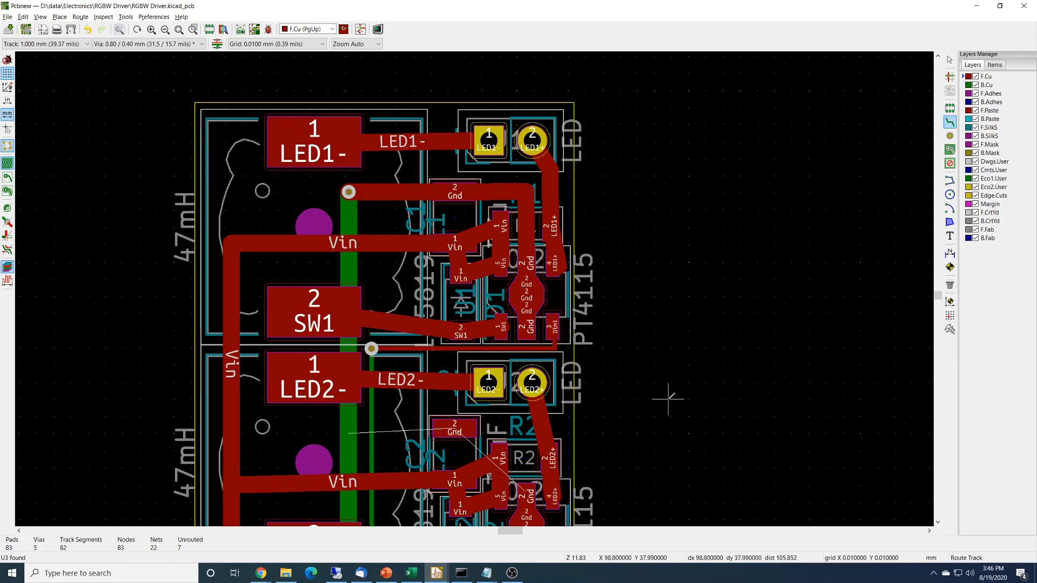
# Step: Route Gnd from C2's pad 2 to the B.Cu Gnd trunk and end it with a via
pyautogui.scroll(-1, 668, 399)
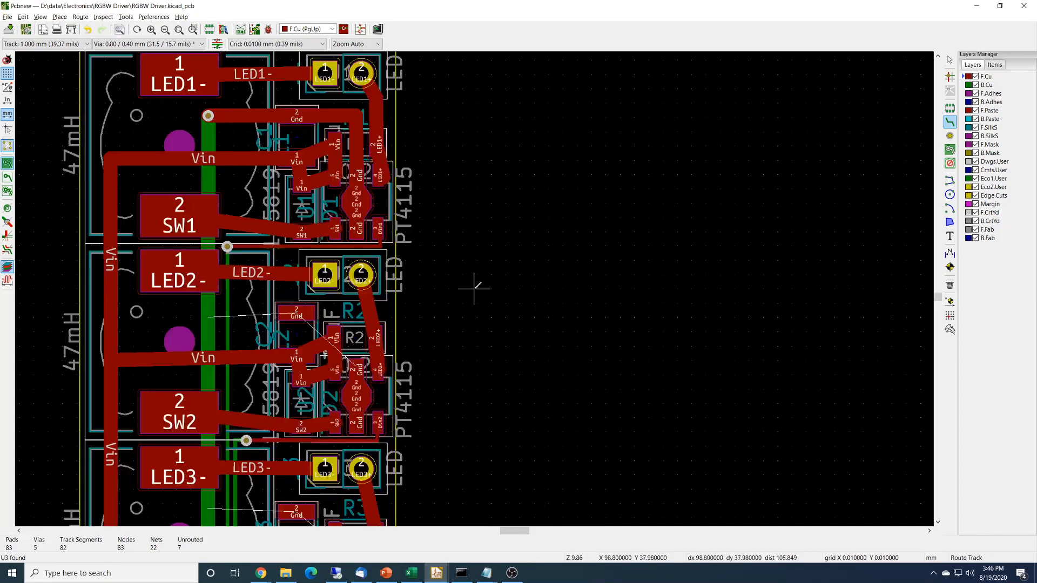
pyautogui.click(302, 312)
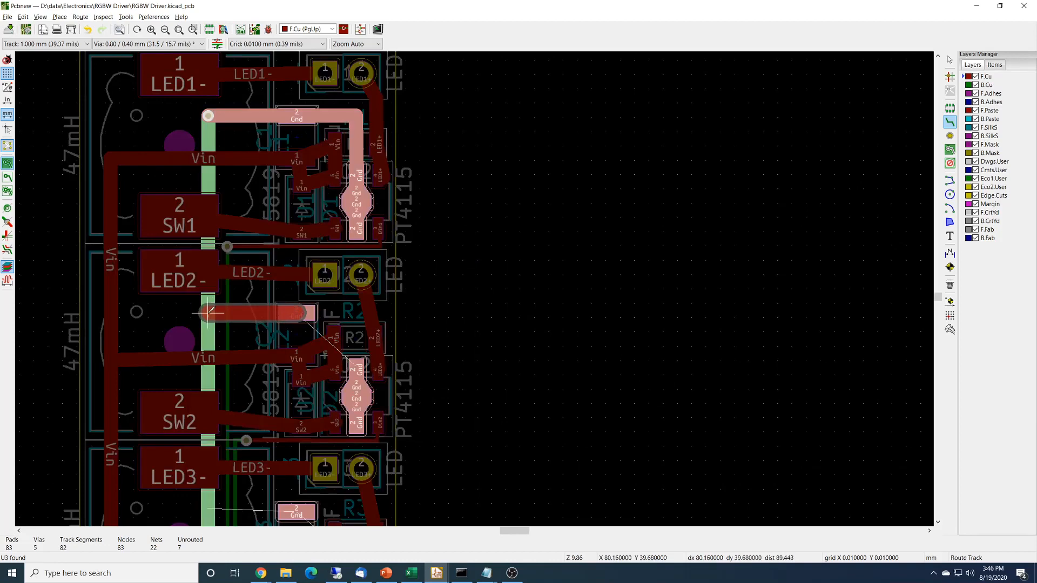
pyautogui.press('v')
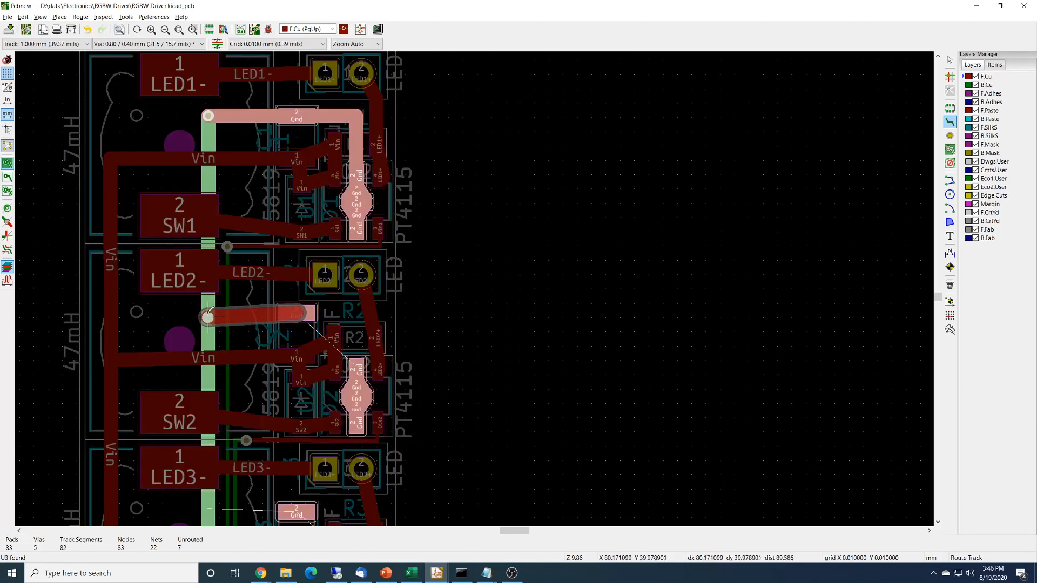
pyautogui.click(208, 318)
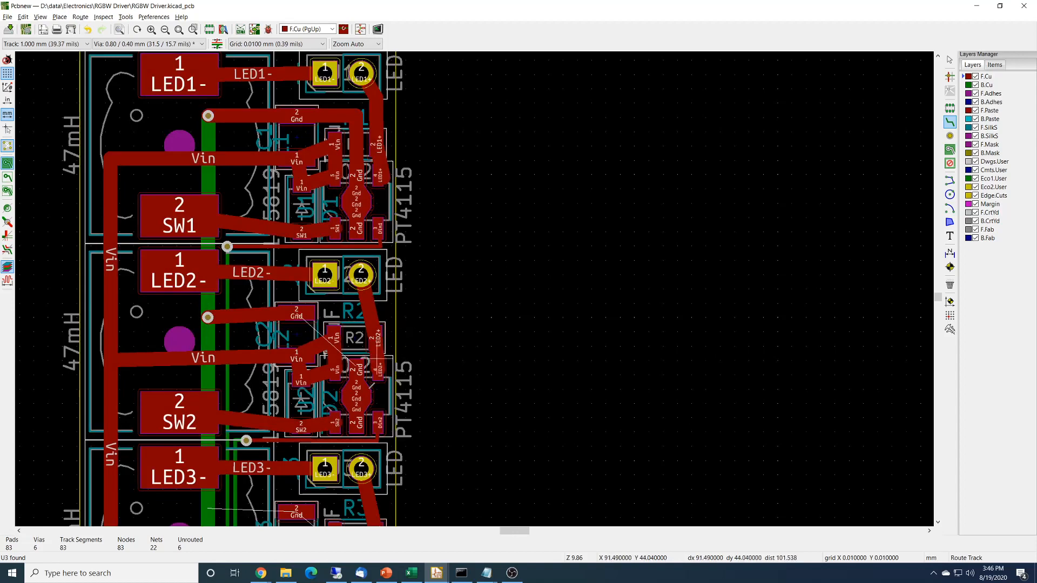
# Step: Route Gnd from C3's pad 2 to the B.Cu Gnd trunk and end it with a via
pyautogui.scroll(-3, 413, 495)
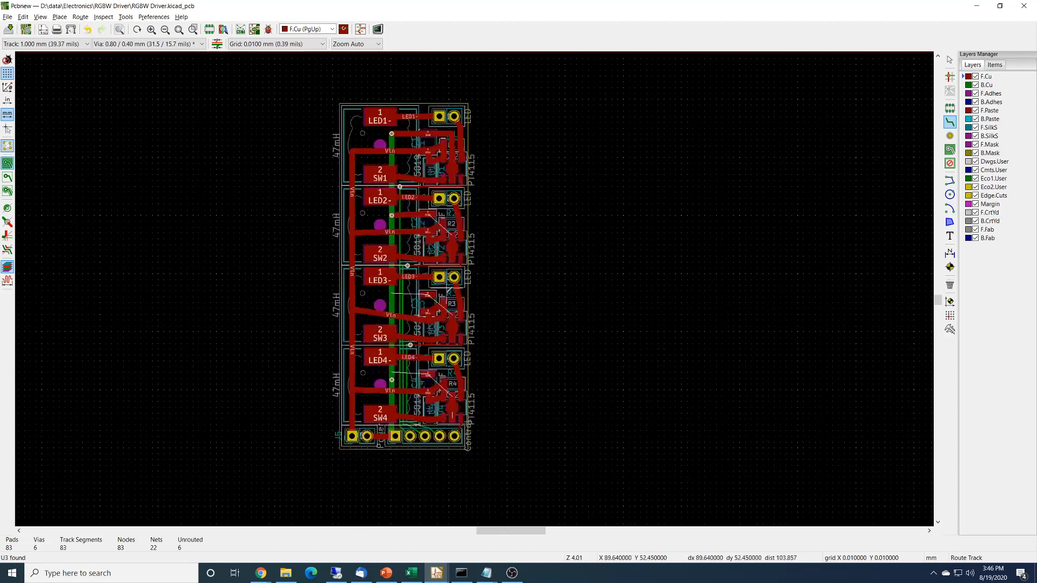
pyautogui.scroll(4, 427, 295)
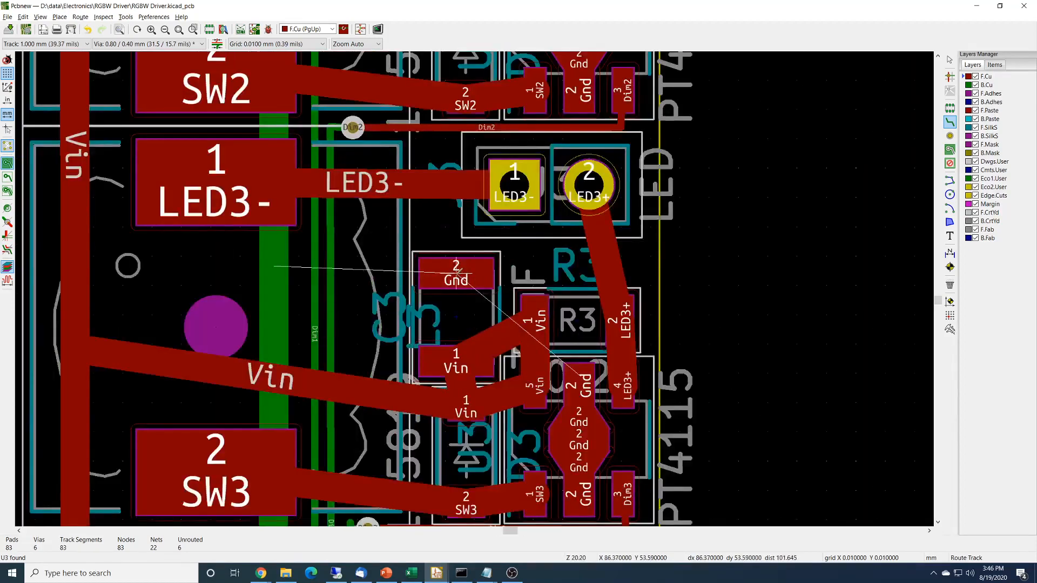
pyautogui.click(456, 272)
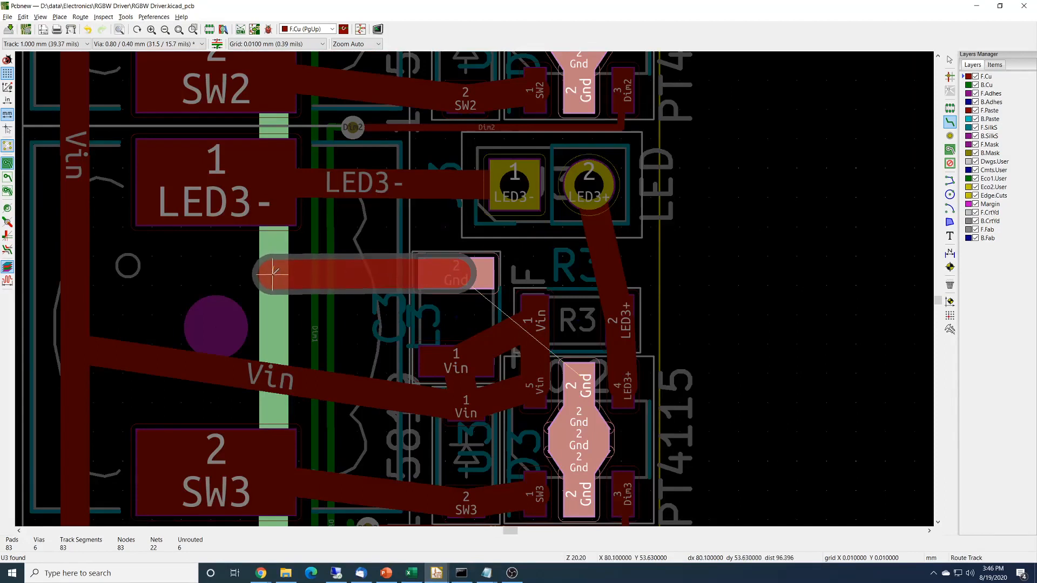
pyautogui.press('v')
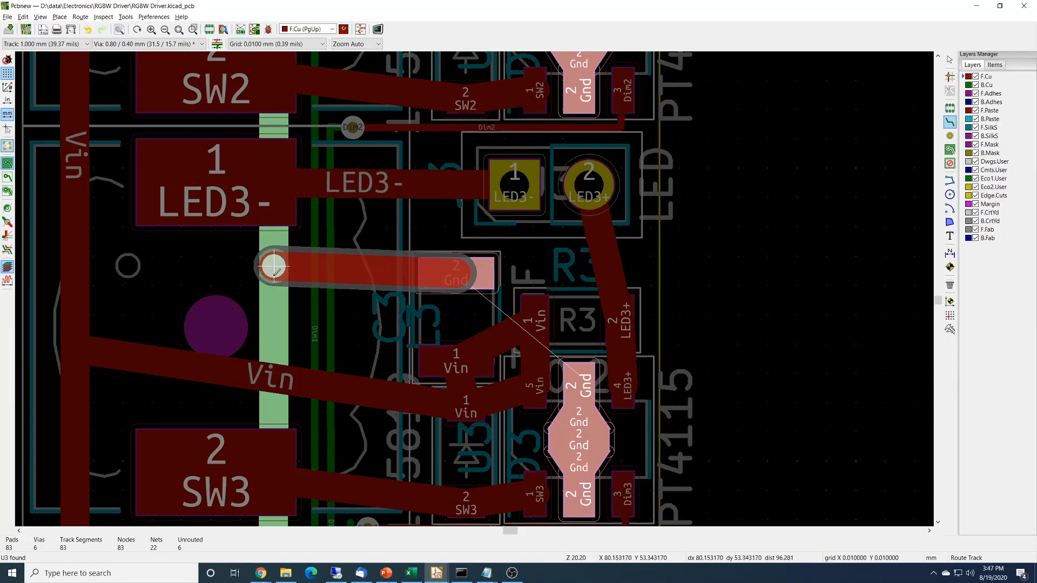
pyautogui.click(274, 266)
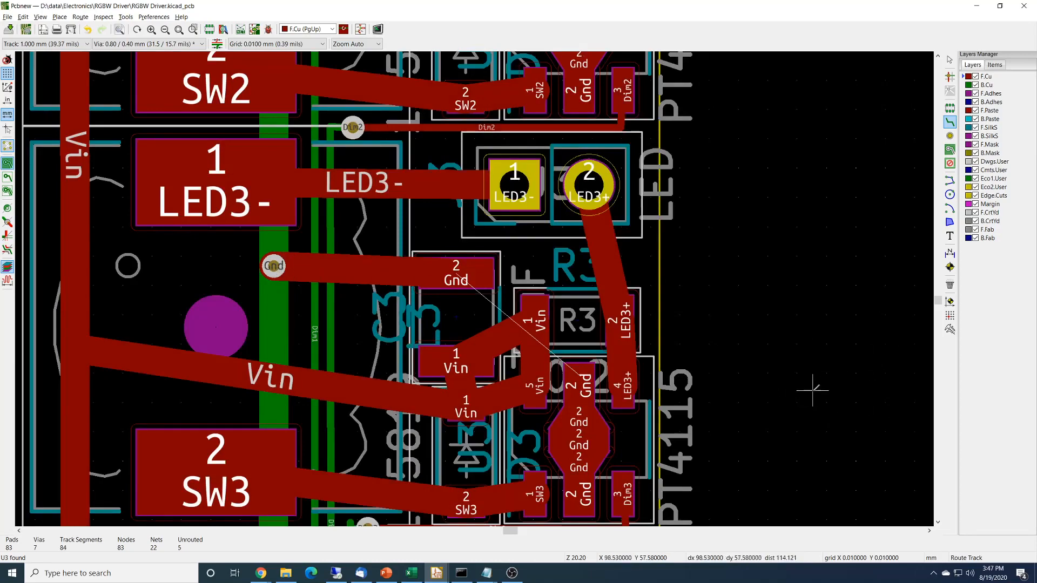
# Step: Route Gnd from C4's pad 2 to the B.Cu Gnd trunk and end it with a via
pyautogui.scroll(-1, 815, 394)
pyautogui.moveTo(474, 289); pyautogui.dragTo(611, 59, button='middle')
pyautogui.moveTo(564, 331); pyautogui.dragTo(756, 305, button='middle')
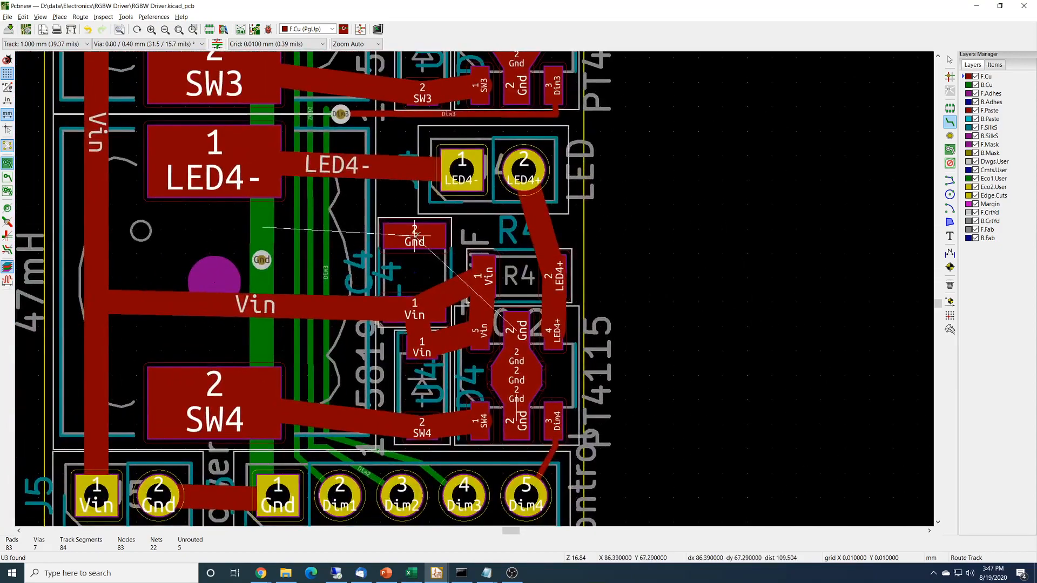
pyautogui.click(414, 237)
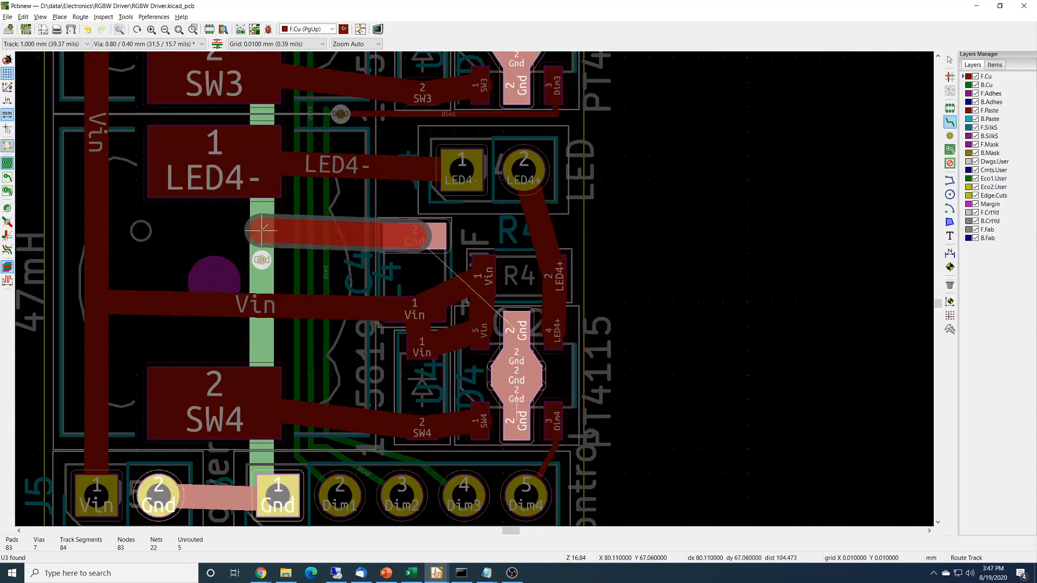
pyautogui.press('v')
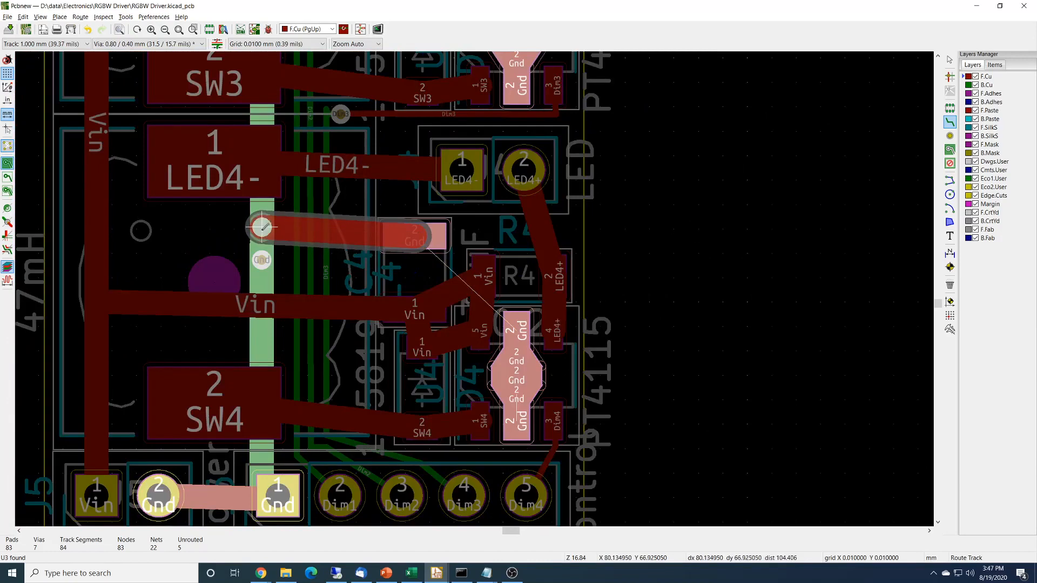
pyautogui.doubleClick(262, 227)
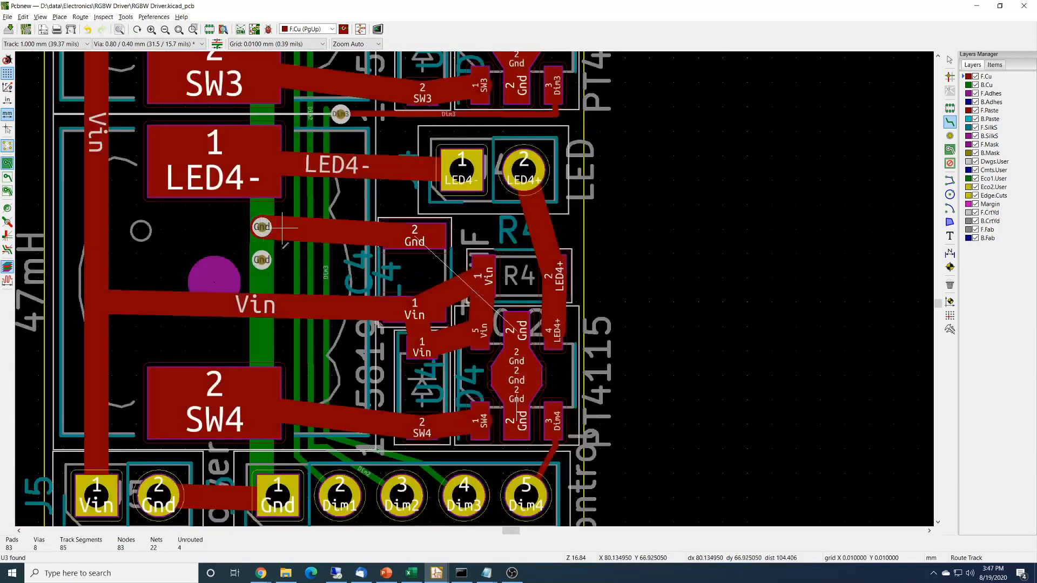
# Step: Delete the old Gnd via on the B.Cu trunk just below C4's new Gnd via
pyautogui.press('Escape')
pyautogui.click(266, 267)
pyautogui.press('Delete')
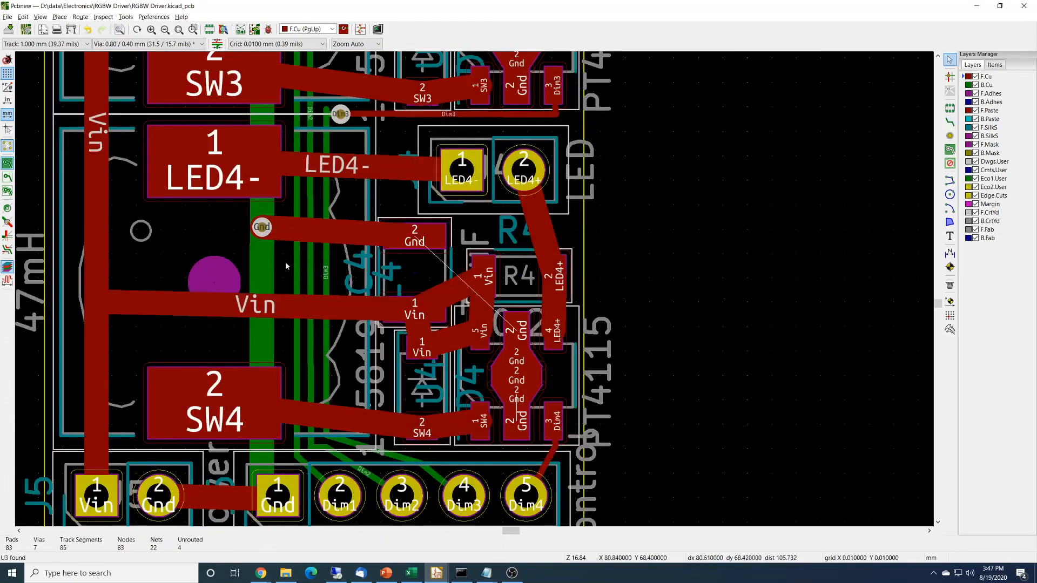
# Step: Replace the slanted LED4+ track with one running straight up from R4's pad 2 and angling into the LED connector's pad 2
pyautogui.click(542, 225)
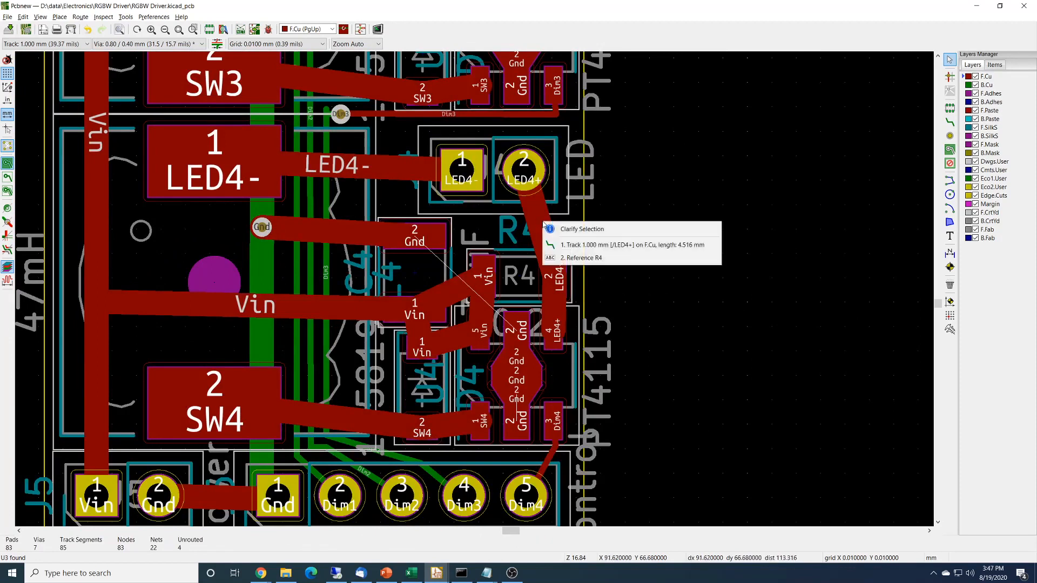
pyautogui.press('Down')
pyautogui.press('Return')
pyautogui.press('Delete')
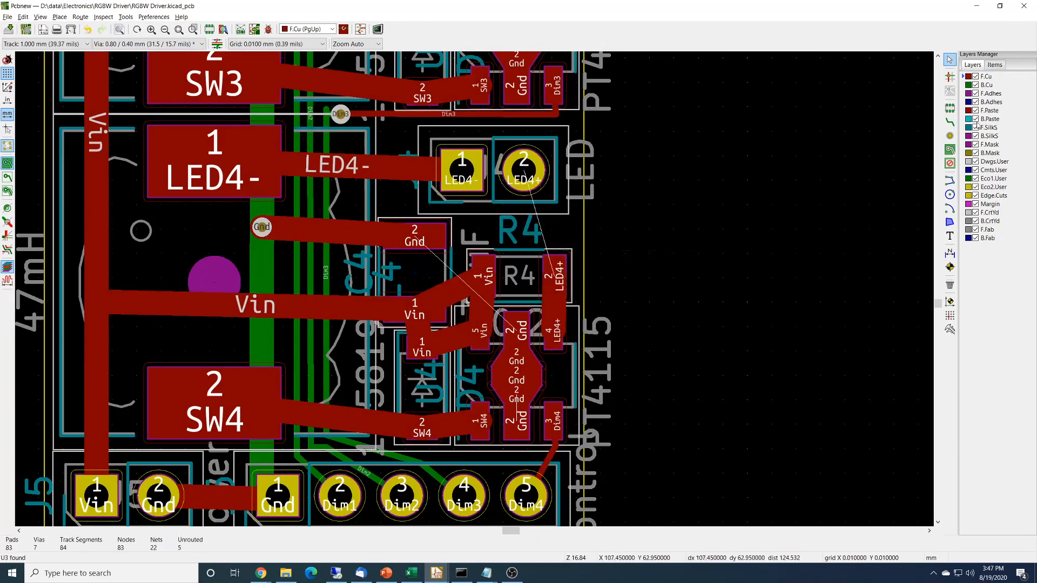
pyautogui.click(949, 122)
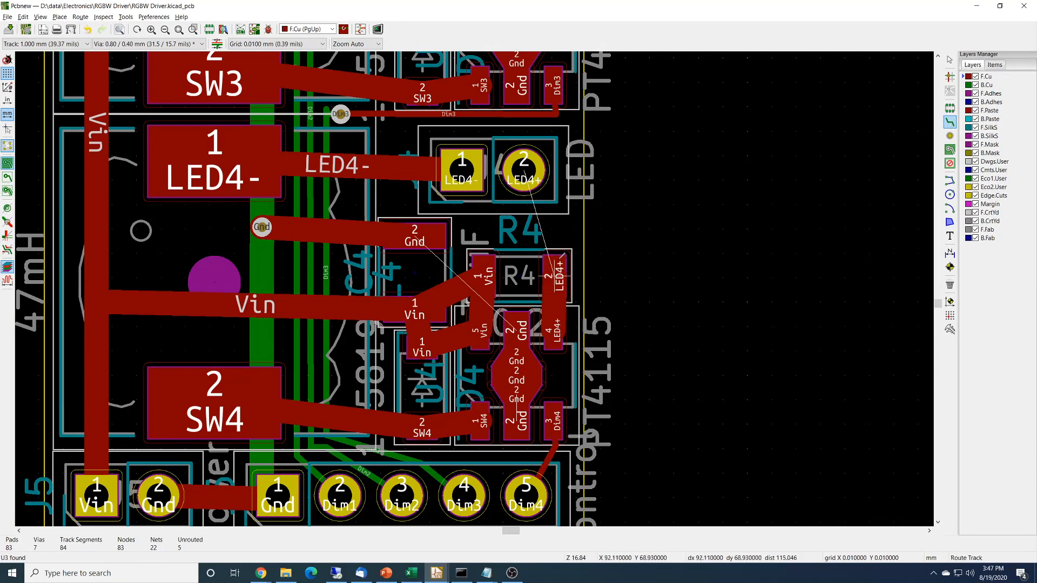
pyautogui.click(555, 270)
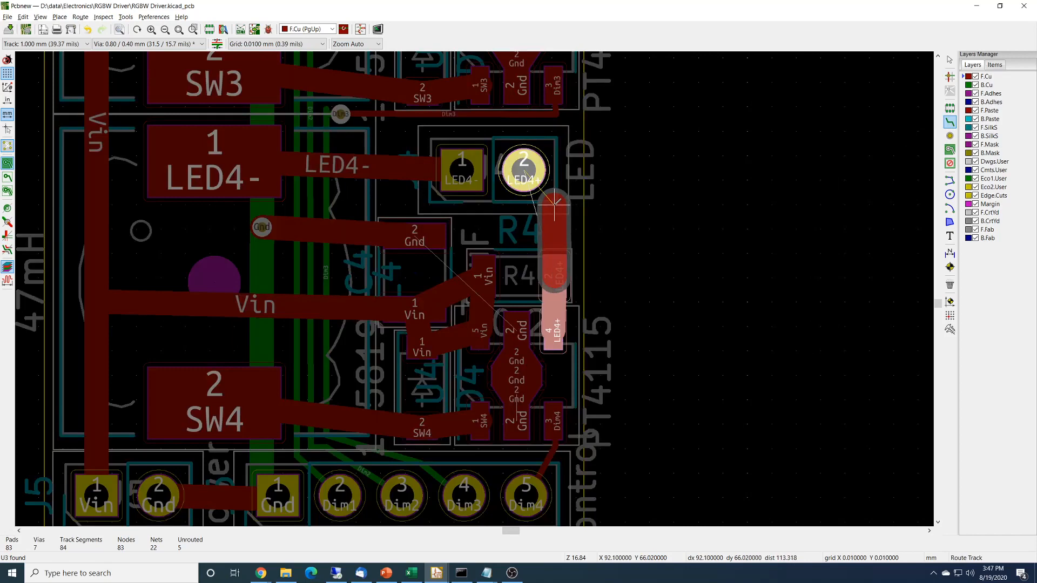
pyautogui.click(528, 178)
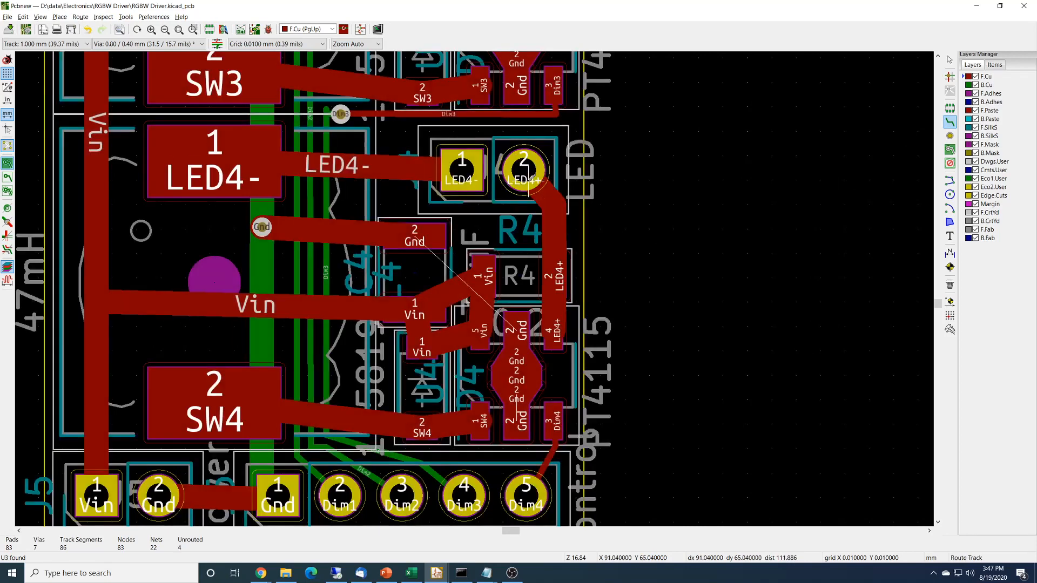
# Step: Route Gnd on F.Cu from C4's pad 2 across and down between R4's pads to the channel 4 PT4115's upper pad 2
pyautogui.click(415, 237)
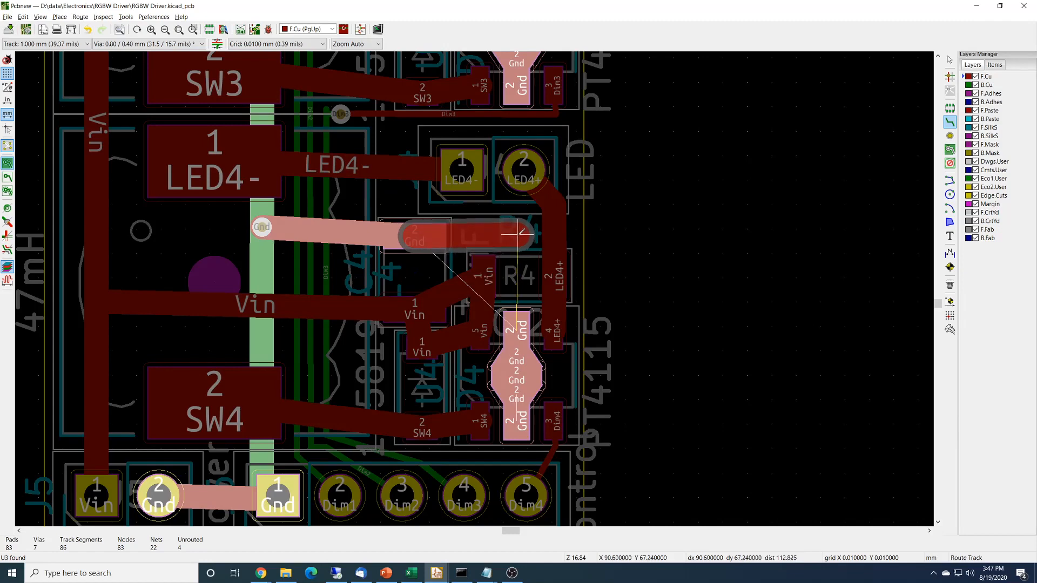
pyautogui.click(518, 233)
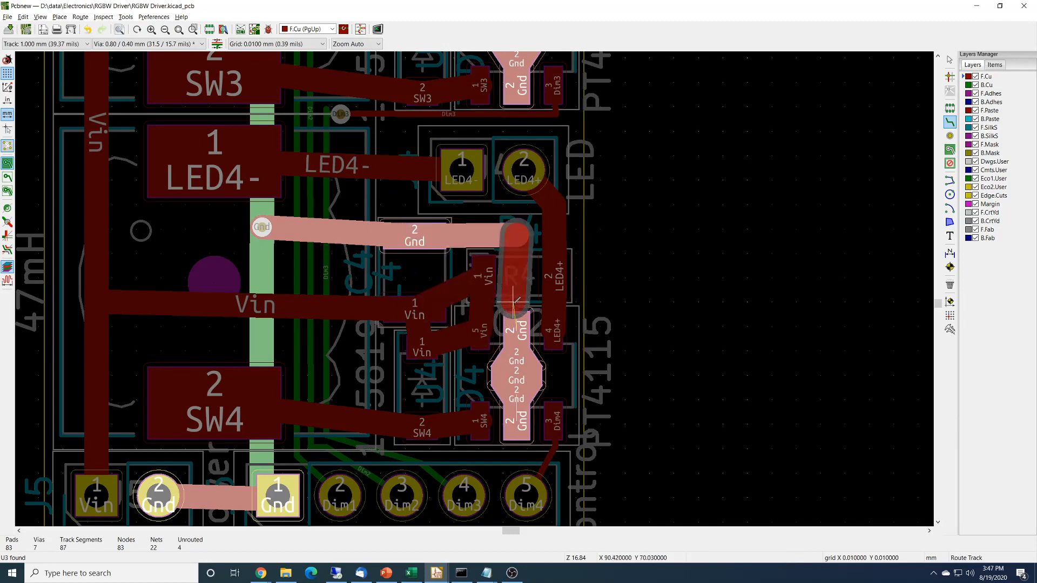
pyautogui.click(517, 324)
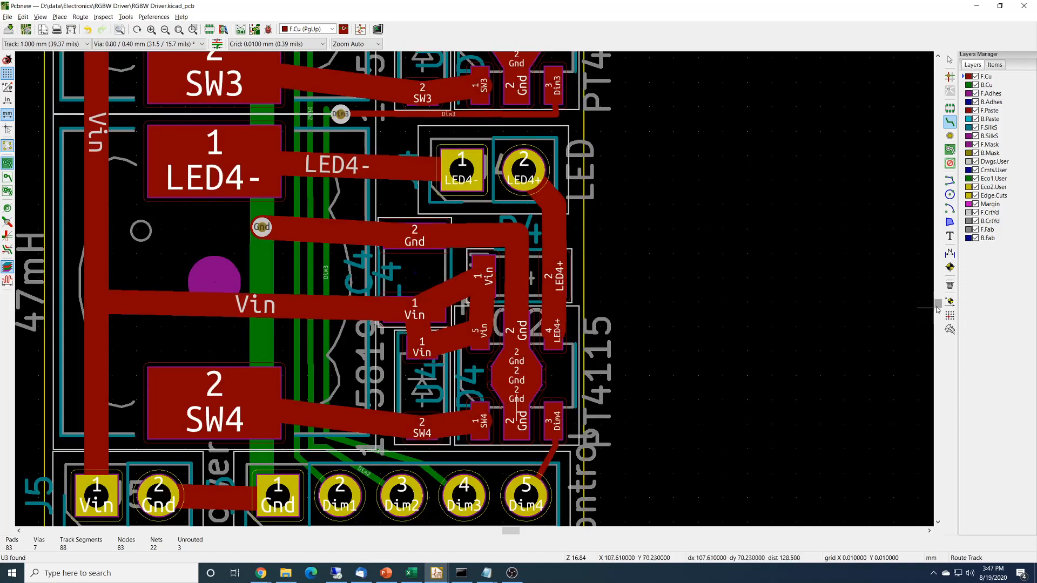
# Step: Delete the slanted LED3+ and LED2+ tracks between the LED connectors and resistors R3 and R2
pyautogui.moveTo(940, 304); pyautogui.dragTo(940, 300)
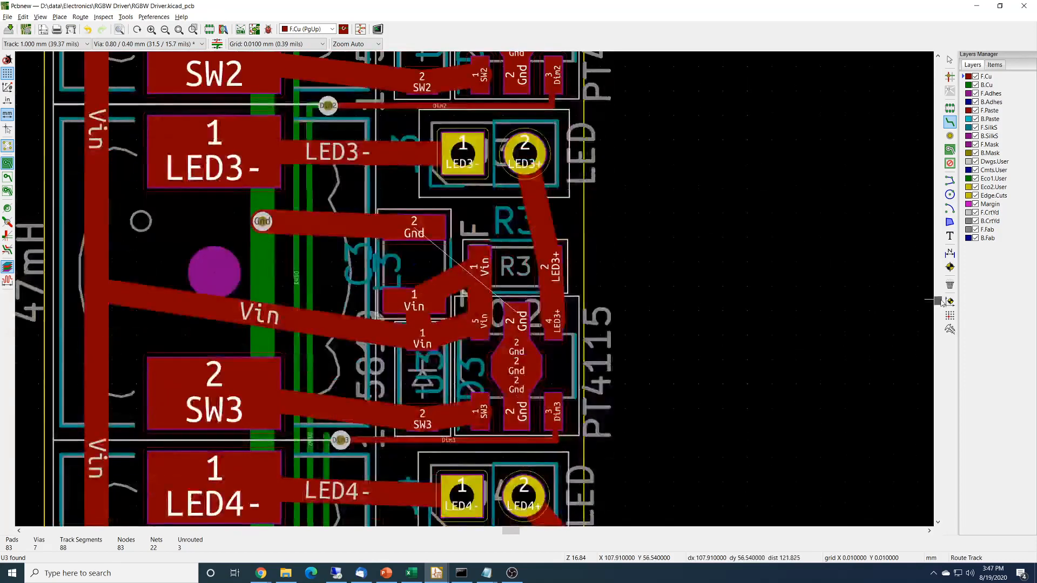
pyautogui.press('Escape')
pyautogui.click(539, 210)
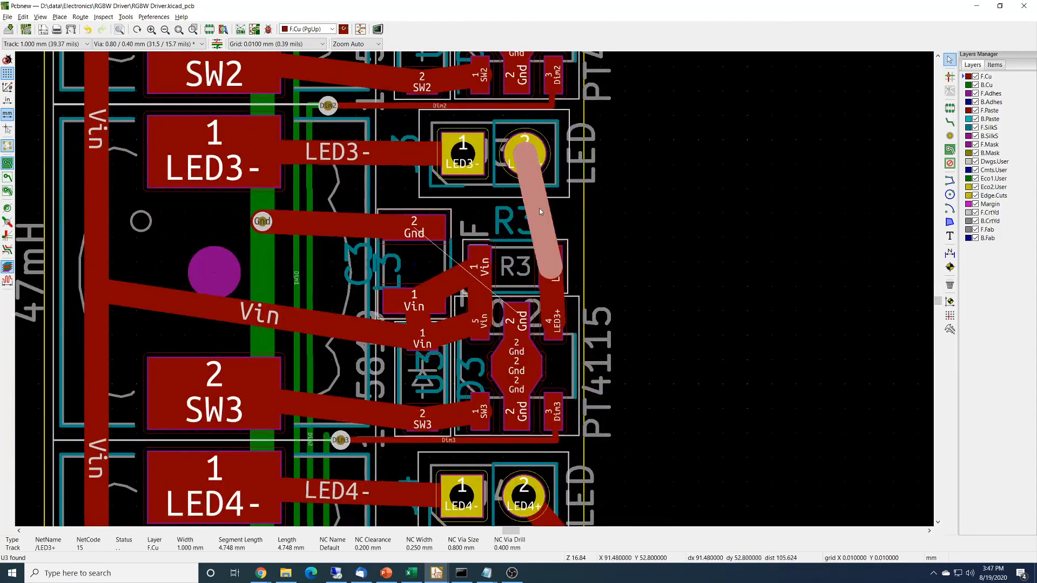
pyautogui.press('Delete')
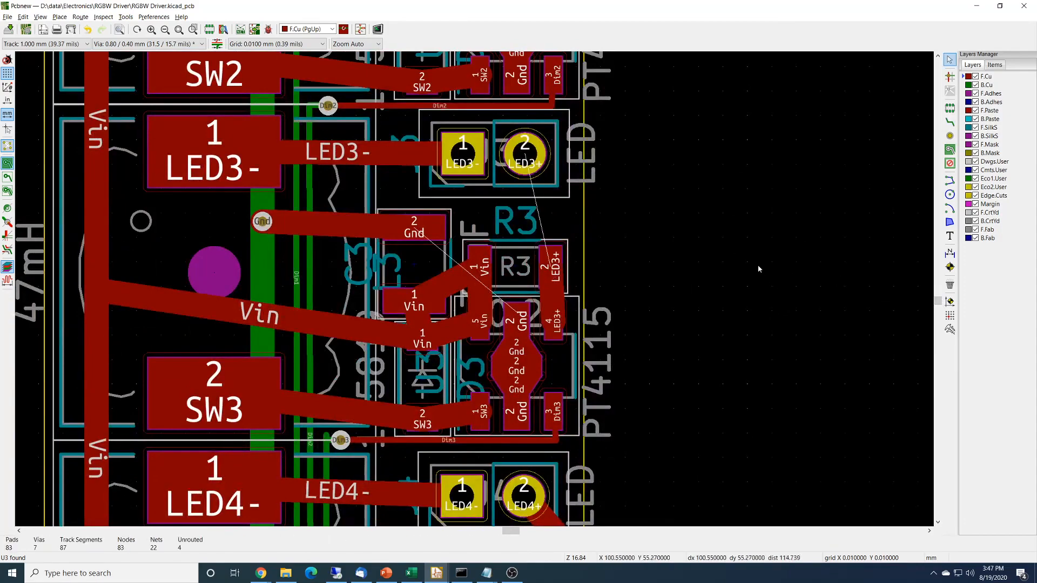
pyautogui.scroll(5, 734, 329)
pyautogui.scroll(1, 727, 450)
pyautogui.click(537, 117)
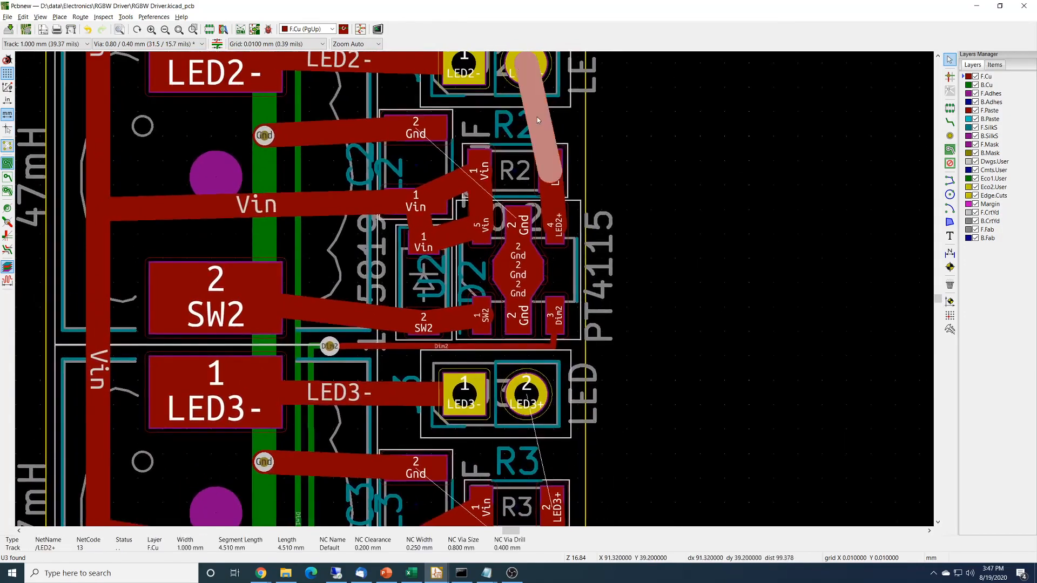
pyautogui.press('Delete')
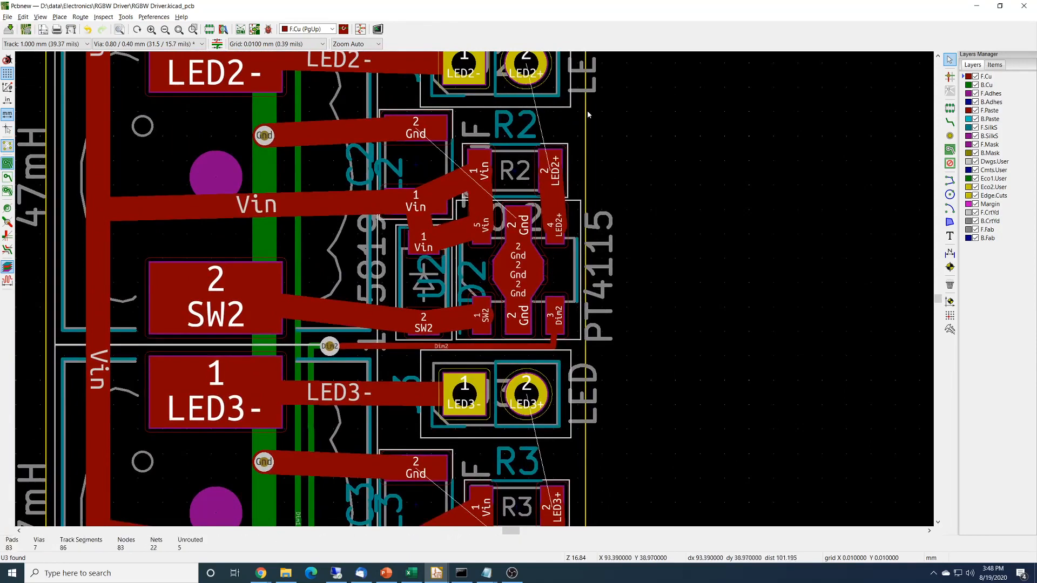
# Step: Route LED2+ from R2's pad 2 up to the LED connector, and Gnd from C2's pad 2 between R2's pads to the PT4115's upper pad 2
pyautogui.click(950, 122)
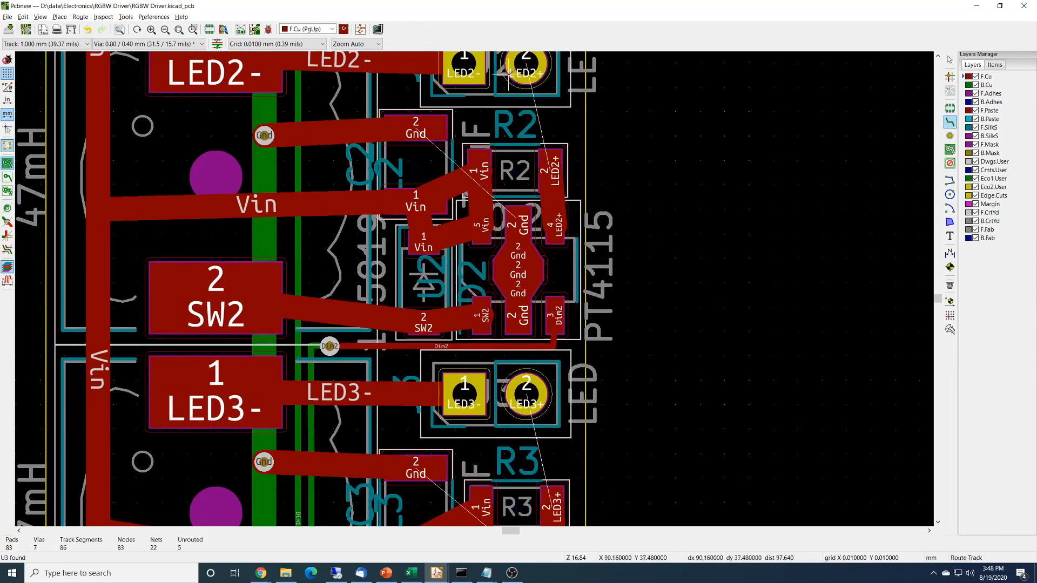
pyautogui.click(553, 157)
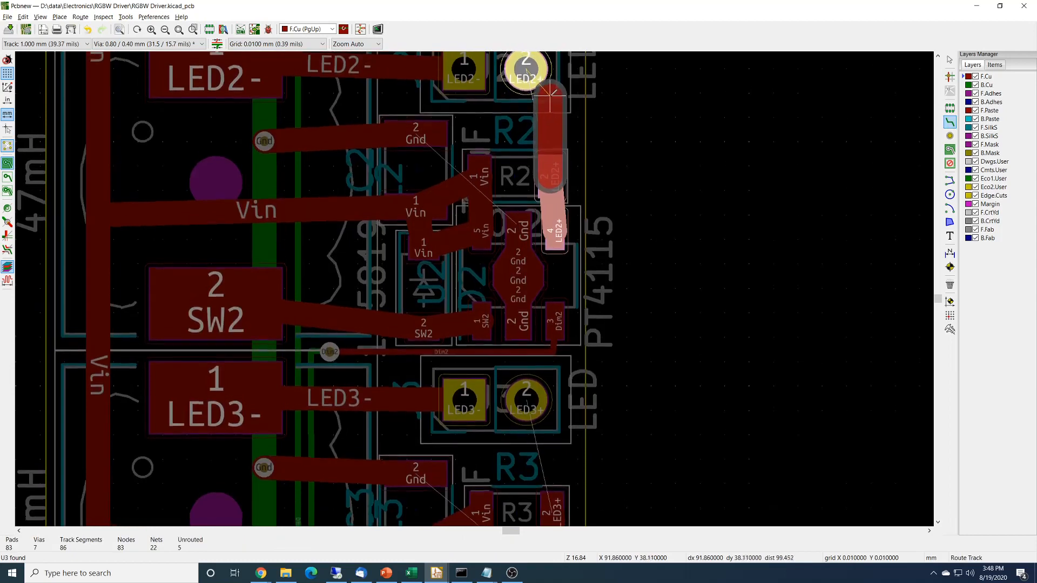
pyautogui.scroll(1, 551, 119)
pyautogui.scroll(1, 551, 110)
pyautogui.click(527, 121)
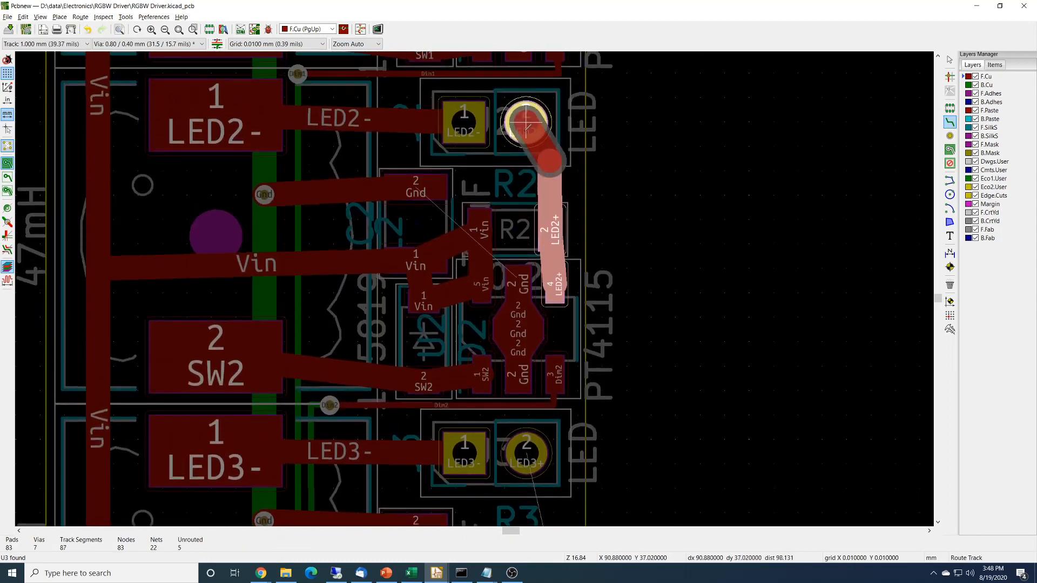
pyautogui.click(417, 190)
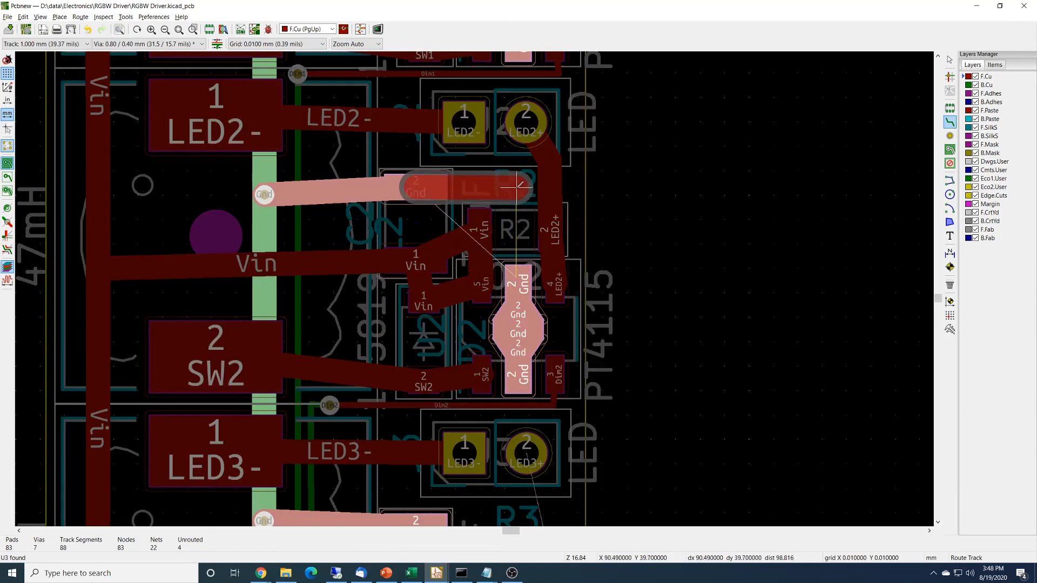
pyautogui.click(518, 272)
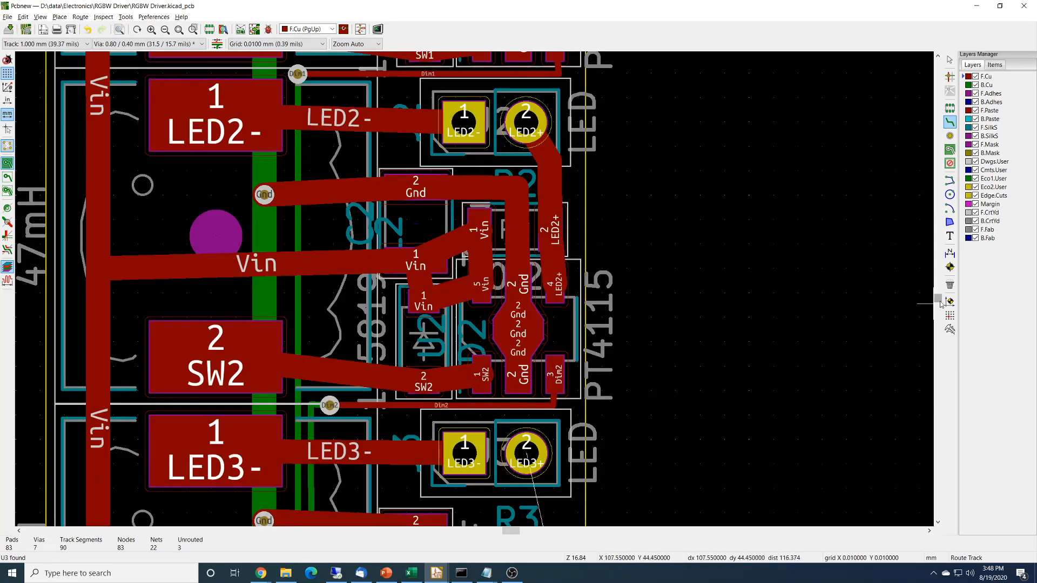
# Step: Route LED3+ from R3's pad 2 up to the LED connector, and Gnd from C3's pad 2 between R3's pads to the PT4115's upper pad 2
pyautogui.moveTo(939, 300); pyautogui.dragTo(940, 304)
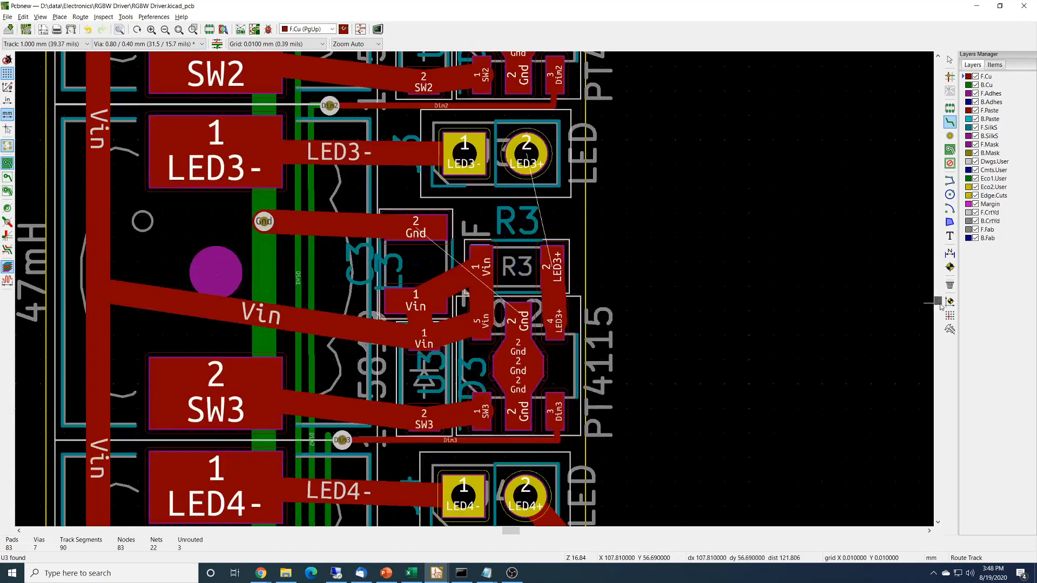
pyautogui.click(556, 264)
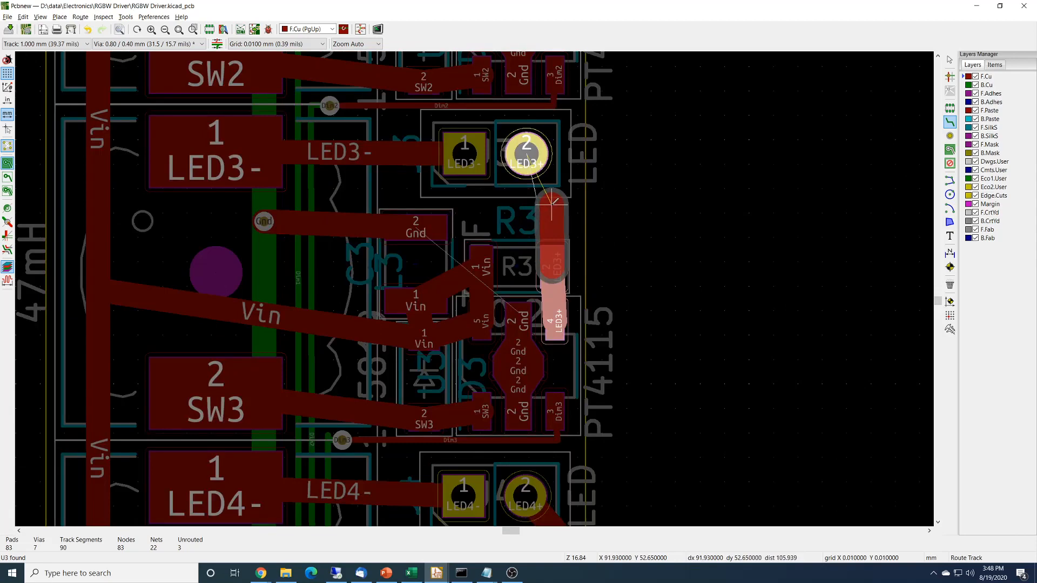
pyautogui.click(554, 203)
pyautogui.click(526, 155)
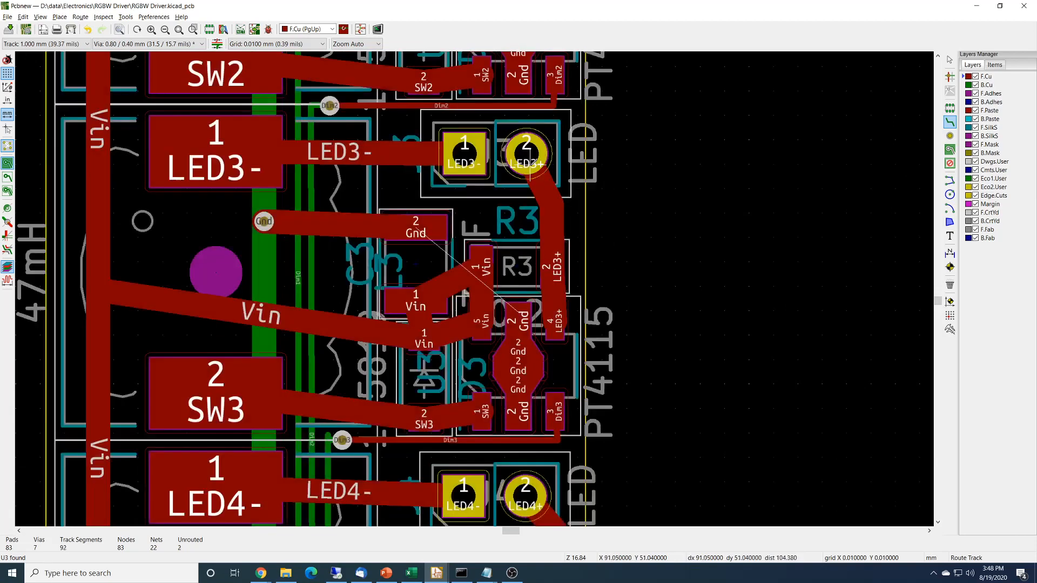
pyautogui.click(435, 230)
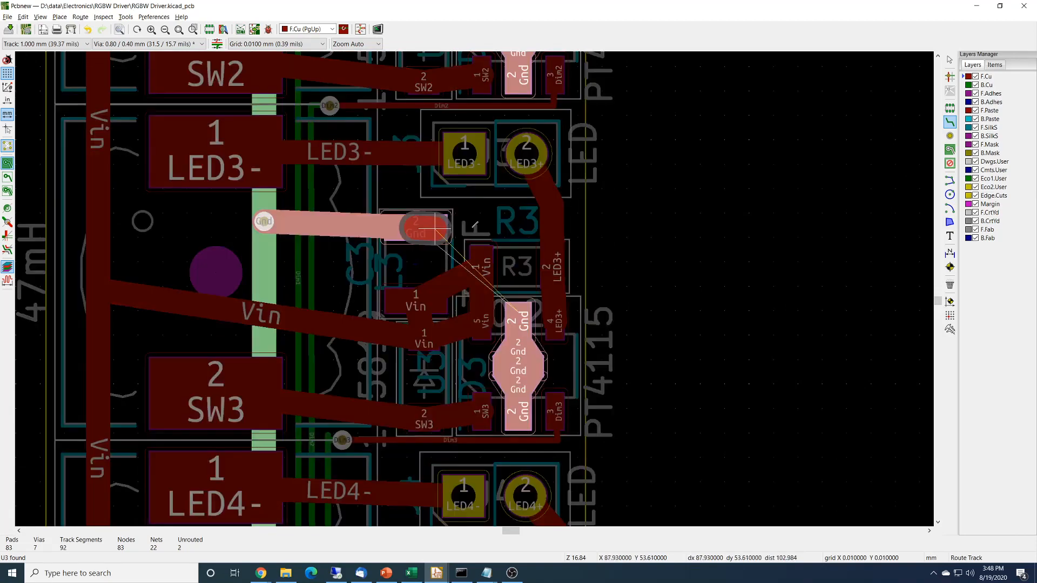
pyautogui.click(519, 323)
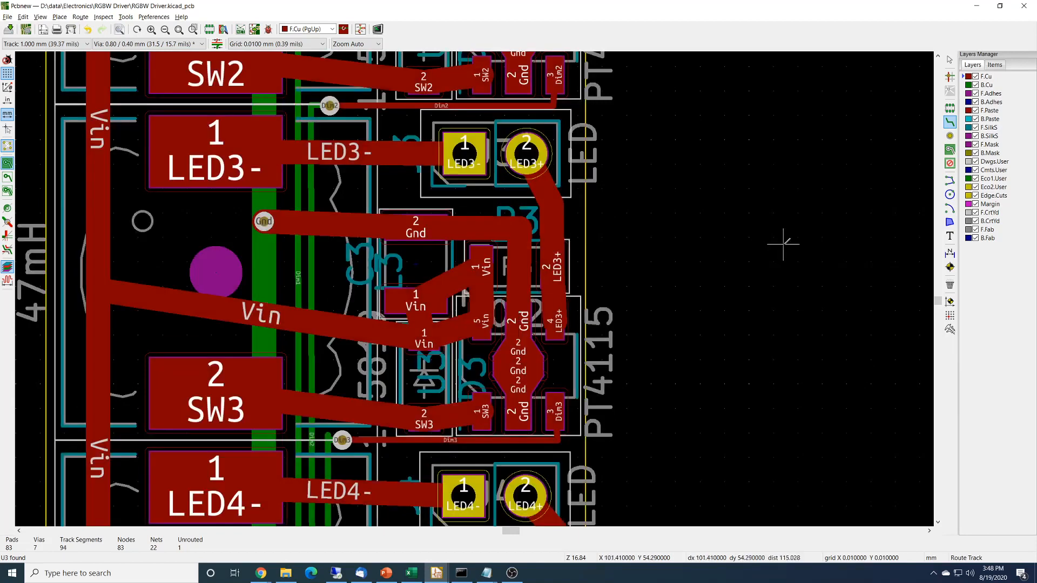
# Step: Look over the routed channels and save the board file
pyautogui.scroll(-3, 783, 244)
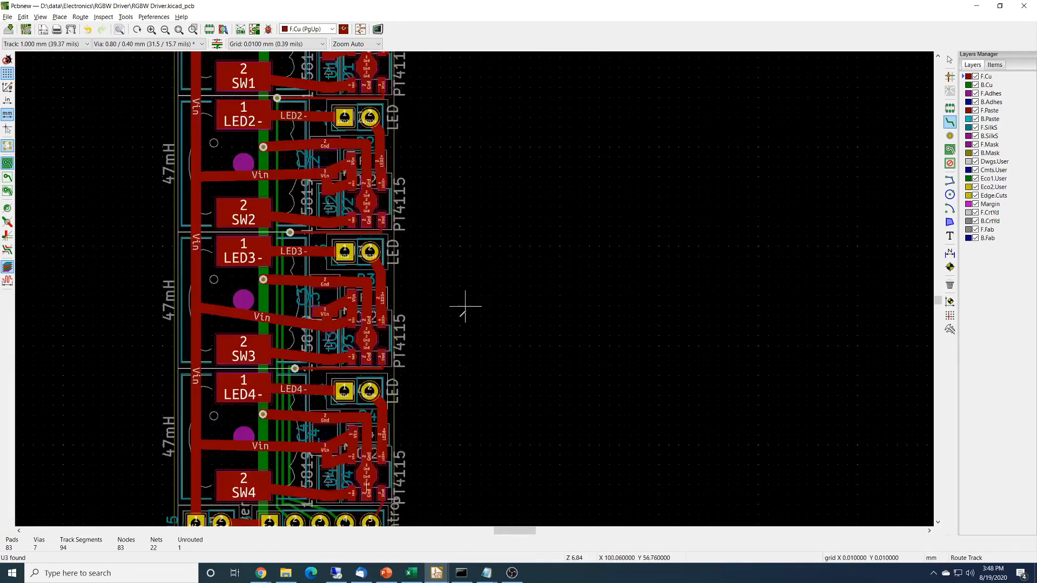
pyautogui.scroll(-3, 474, 286)
pyautogui.scroll(5, 475, 286)
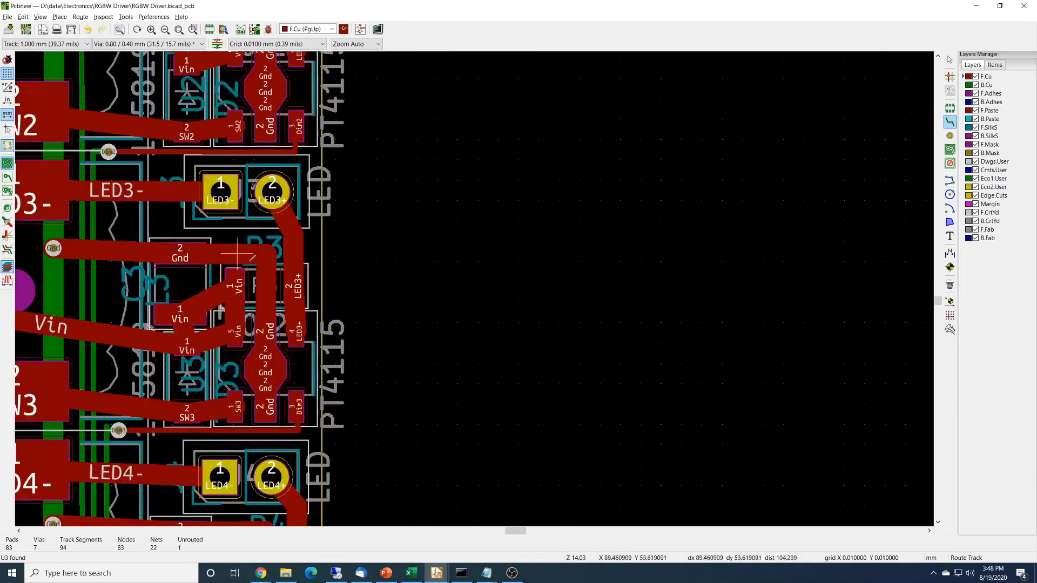
pyautogui.moveTo(444, 258); pyautogui.dragTo(704, 252, button='middle')
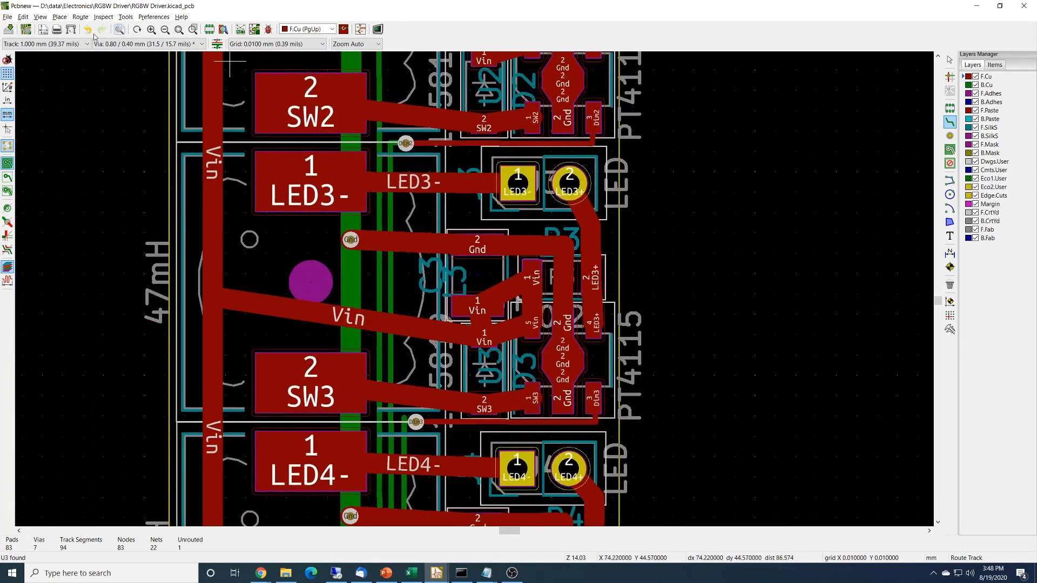
pyautogui.hotkey('ctrl', 's')
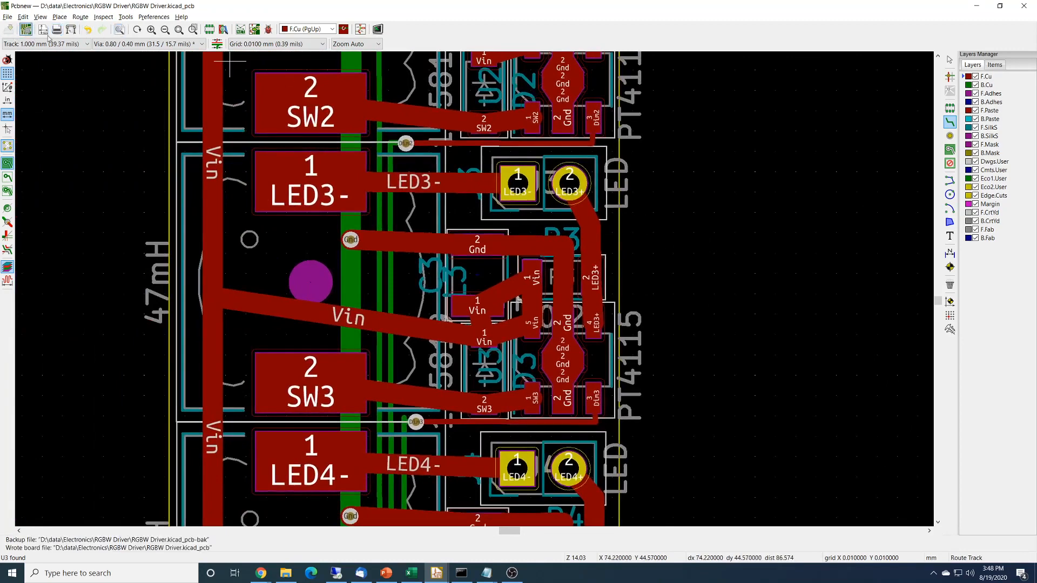
# Step: Select the lowest B.Cu Gnd trunk segment, ending at the control connector's pad 1, to inspect its properties
pyautogui.click(949, 60)
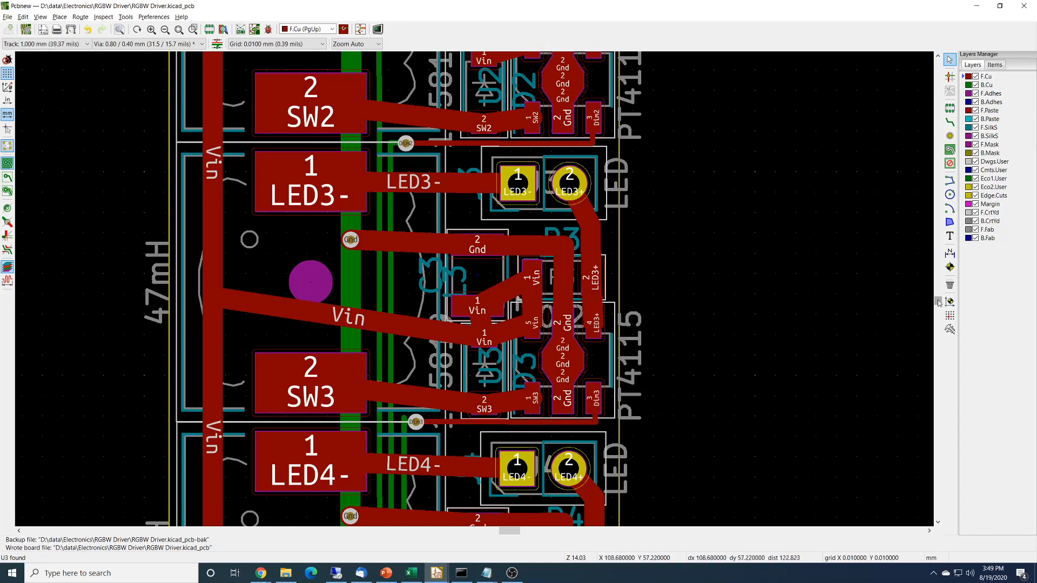
pyautogui.moveTo(938, 300); pyautogui.dragTo(944, 306)
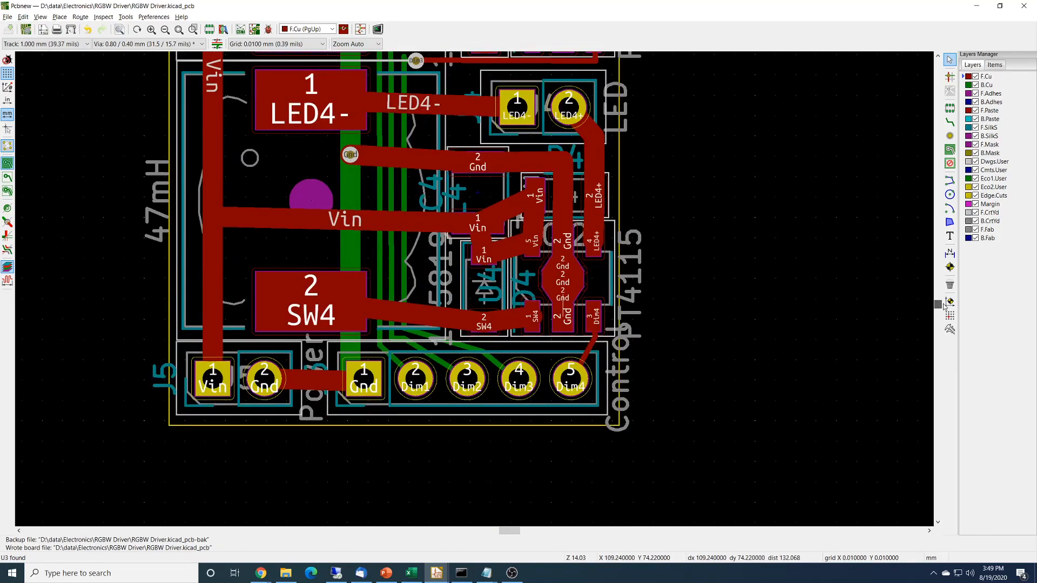
pyautogui.moveTo(944, 306); pyautogui.dragTo(943, 306)
pyautogui.click(349, 250)
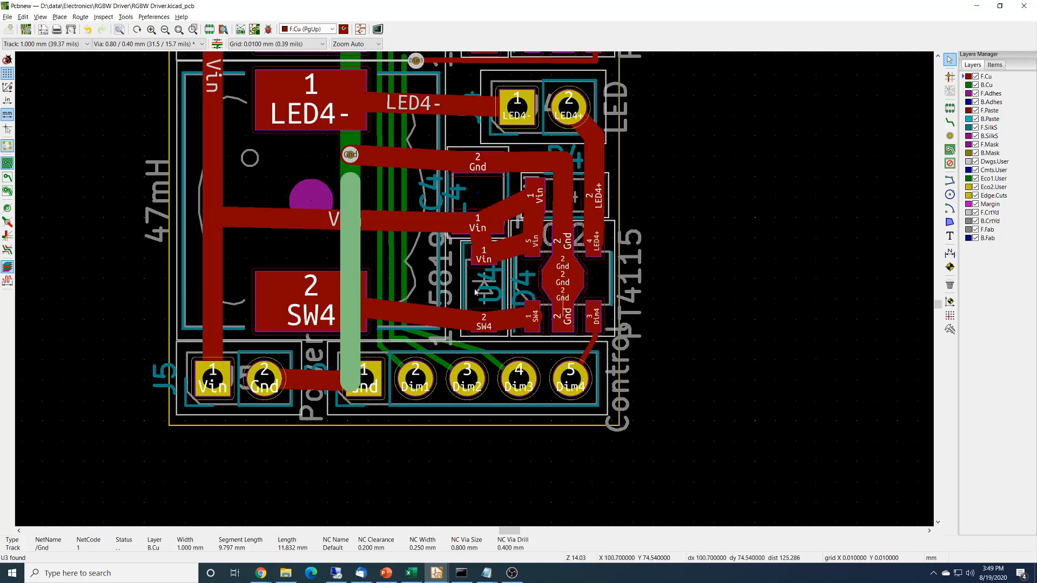
# Step: Deselect the Gnd trunk segment and hide the F.Cu layer to examine the Gnd and Dim tracks on B.Cu
pyautogui.scroll(-3, 475, 292)
pyautogui.scroll(1, 606, 338)
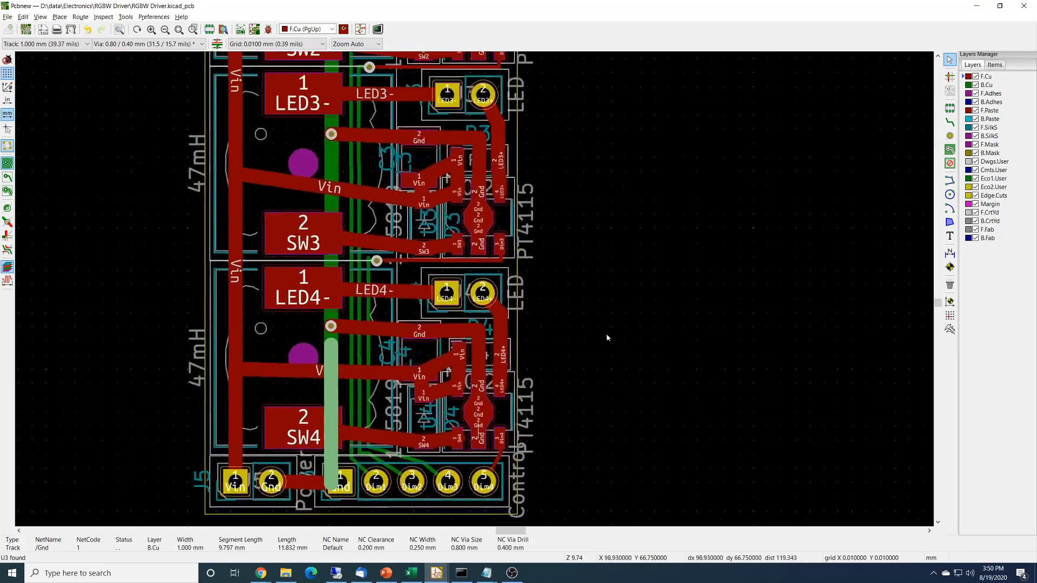
pyautogui.moveTo(607, 338); pyautogui.dragTo(619, 310, button='middle')
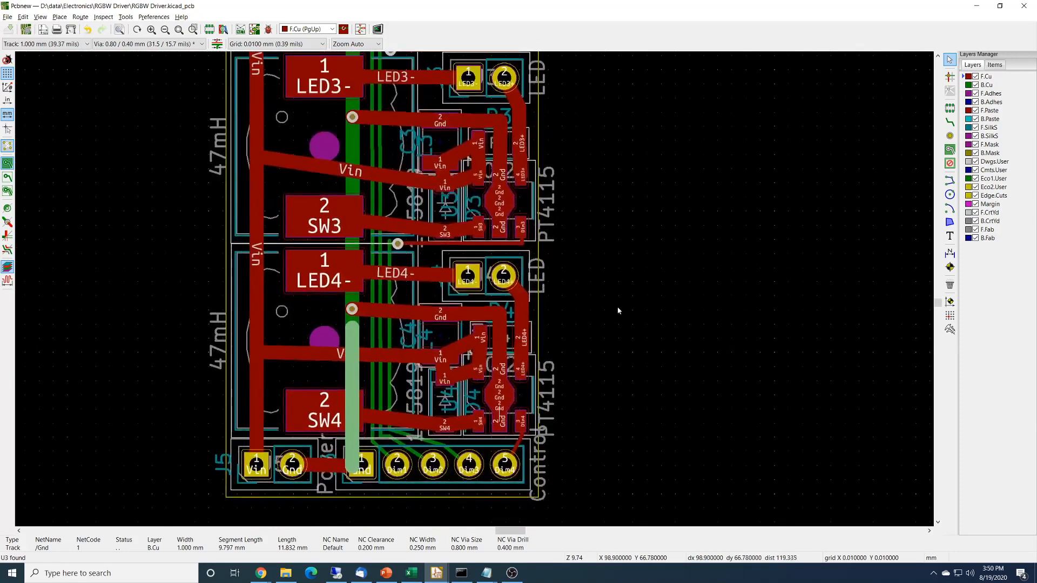
pyautogui.click(583, 297)
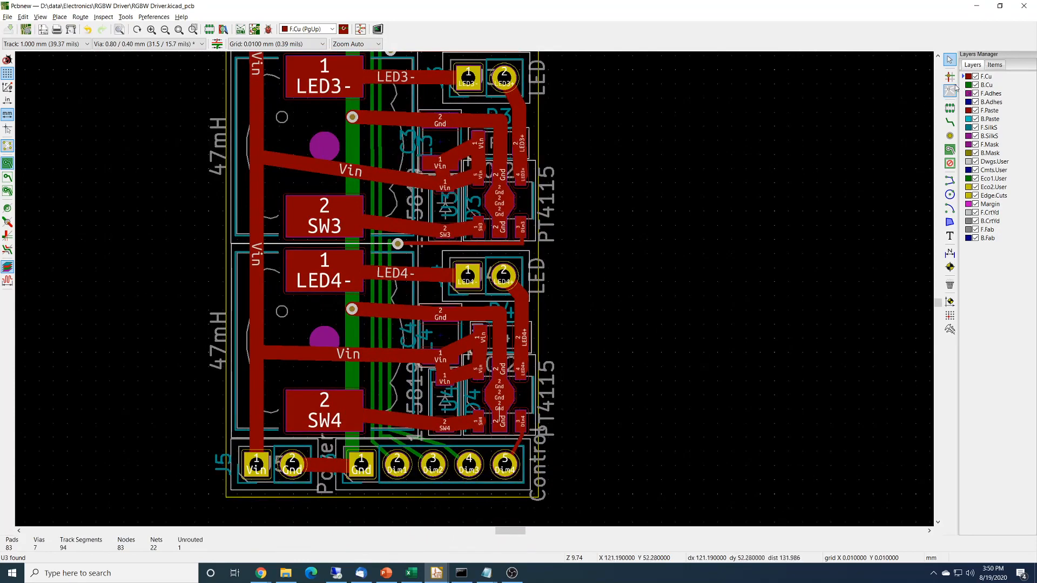
pyautogui.click(976, 77)
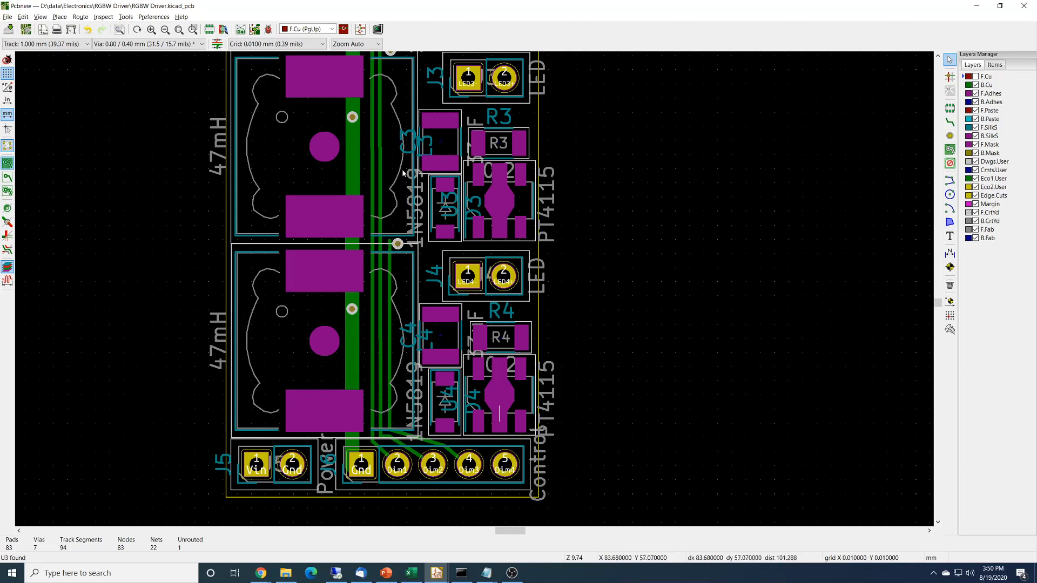
pyautogui.scroll(1, 403, 173)
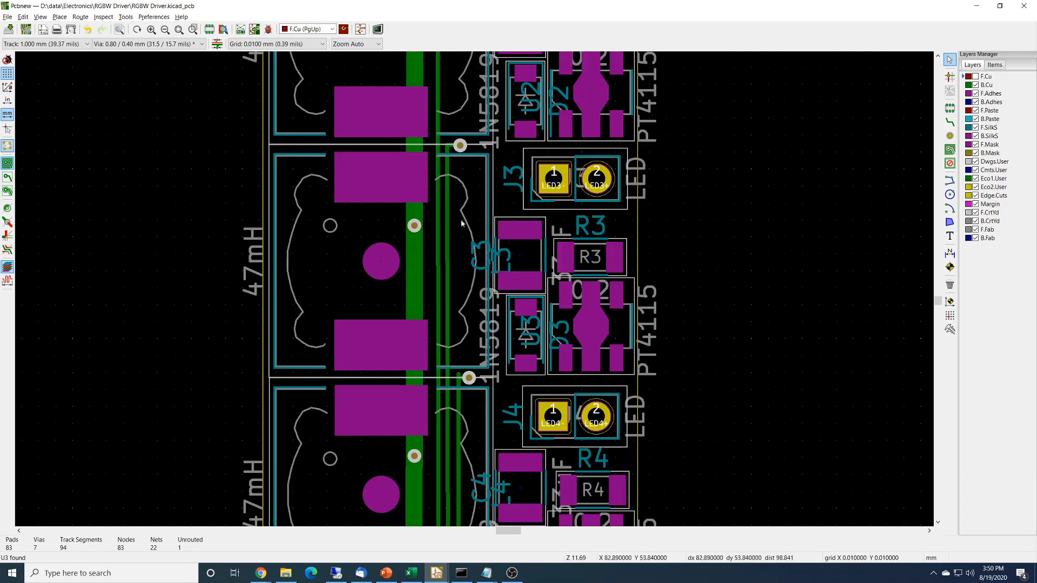
pyautogui.scroll(5, 468, 379)
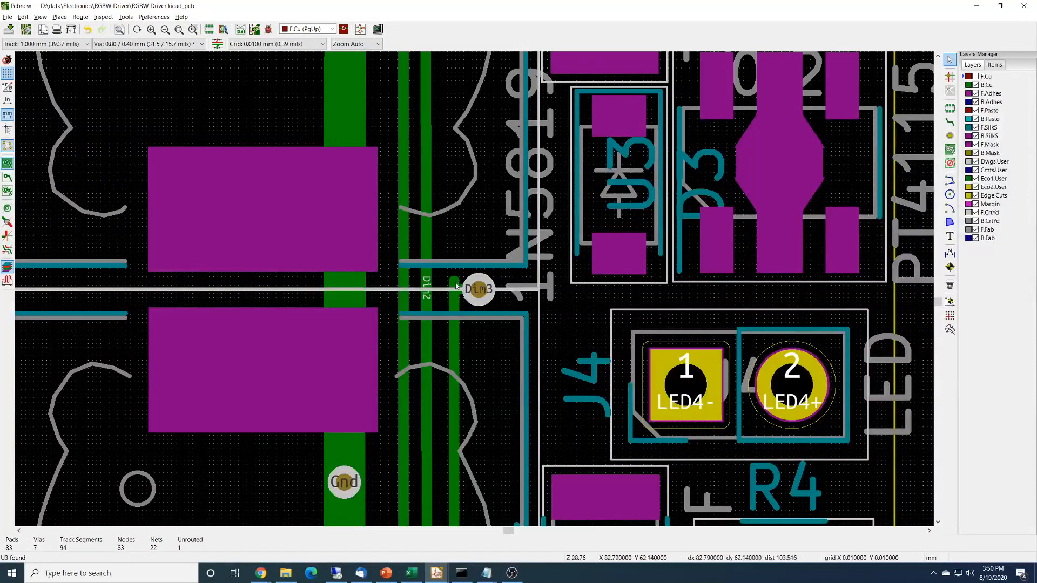
pyautogui.scroll(-6, 474, 291)
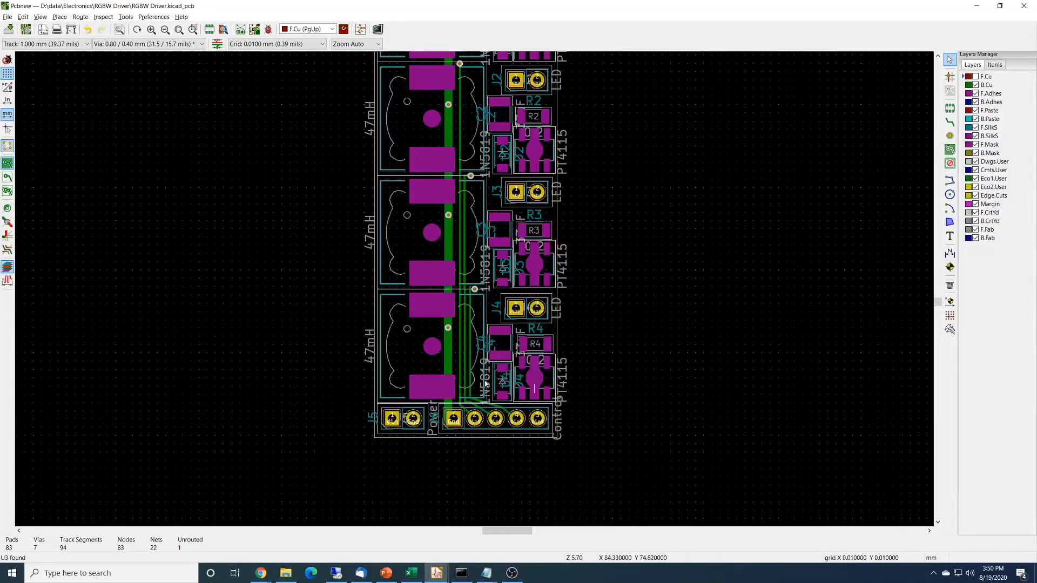
# Step: Start a keepout area beside the Dim1 via on B.Cu only, blocking just copper pours, with its outline constrained to H, V and 45 degrees
pyautogui.click(950, 164)
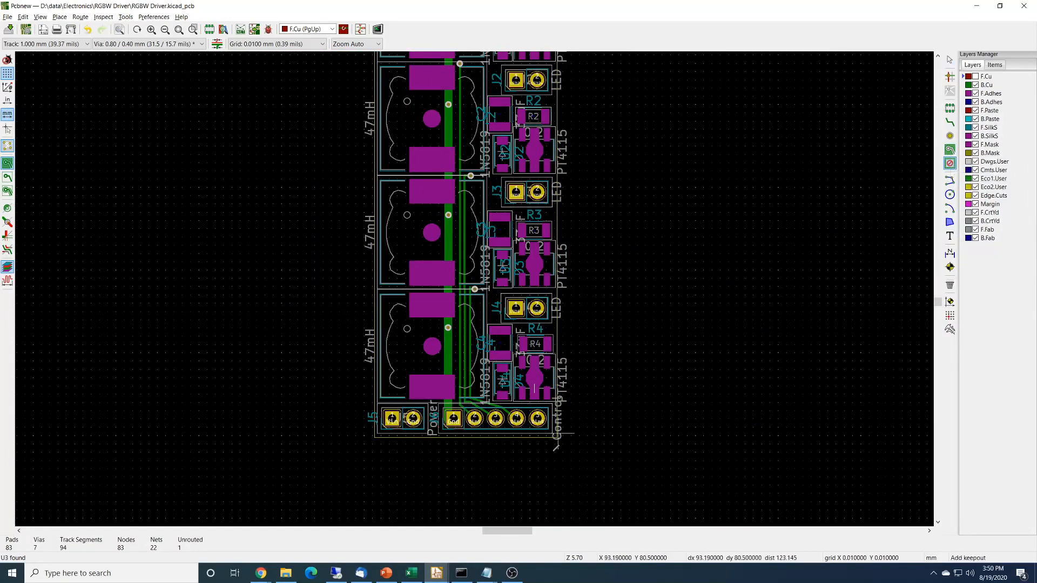
pyautogui.moveTo(586, 222); pyautogui.dragTo(594, 310, button='middle')
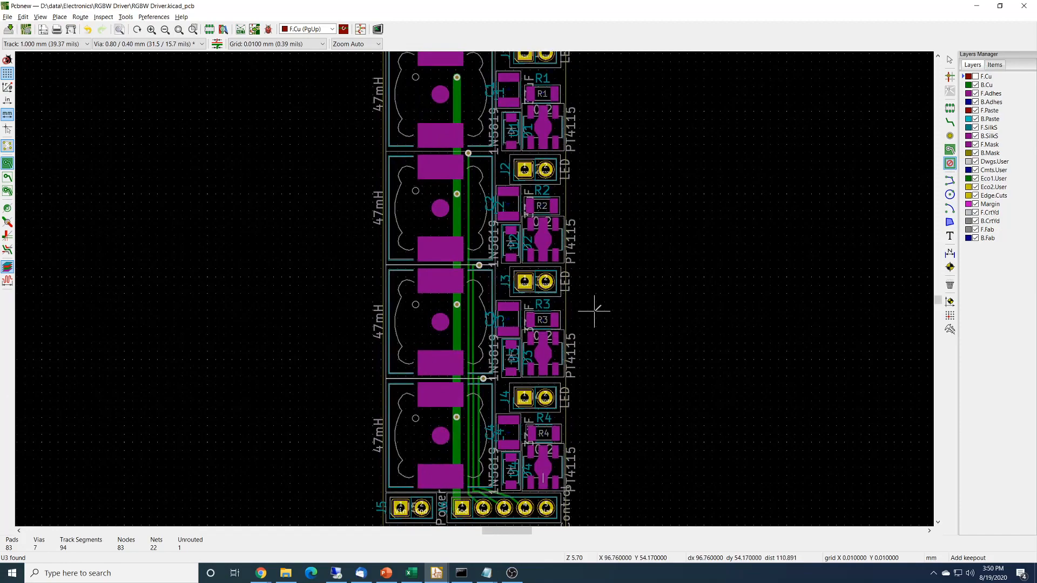
pyautogui.scroll(1, 489, 165)
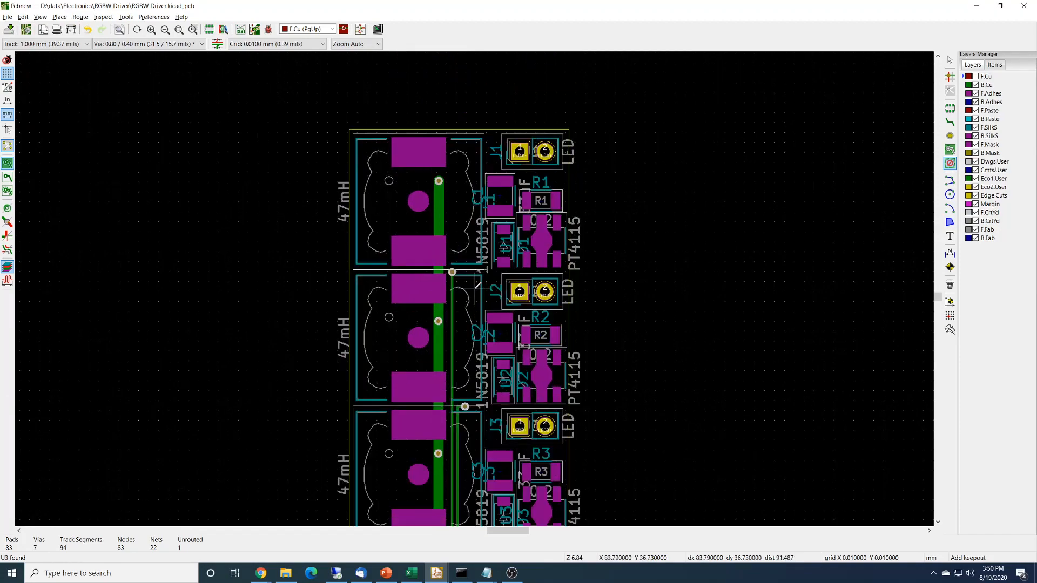
pyautogui.scroll(2, 477, 287)
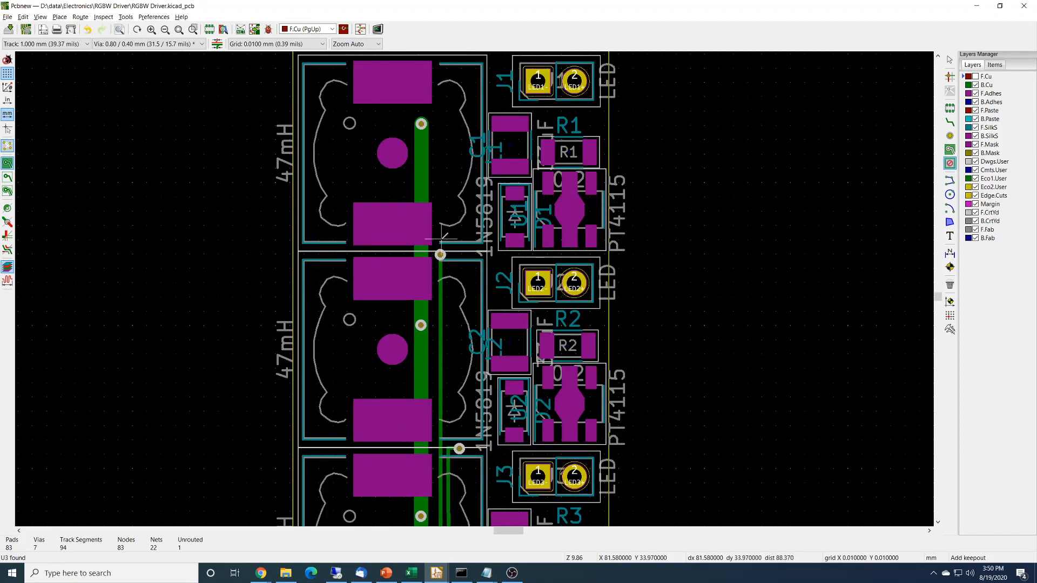
pyautogui.scroll(5, 446, 267)
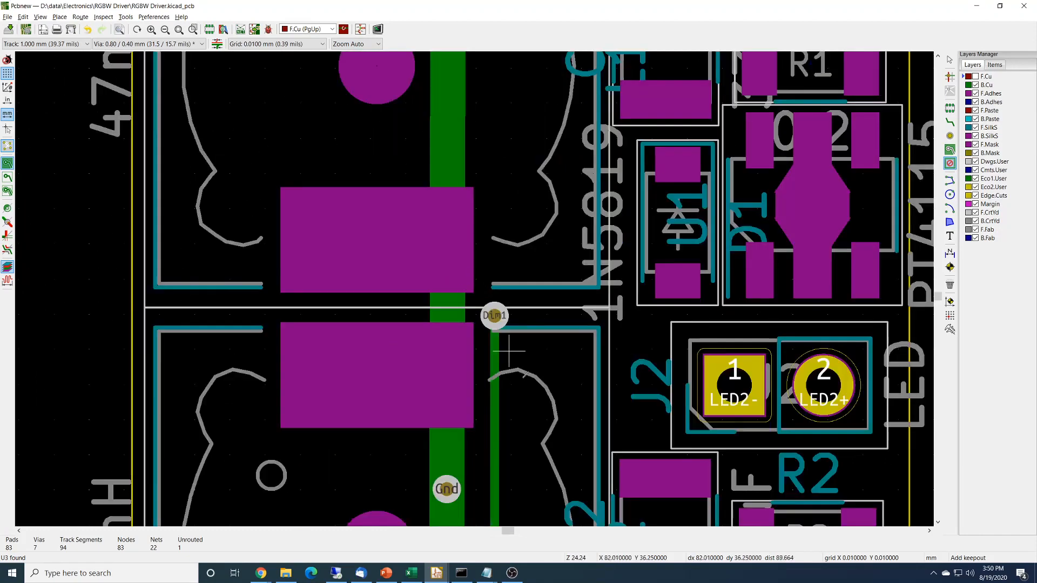
pyautogui.click(475, 290)
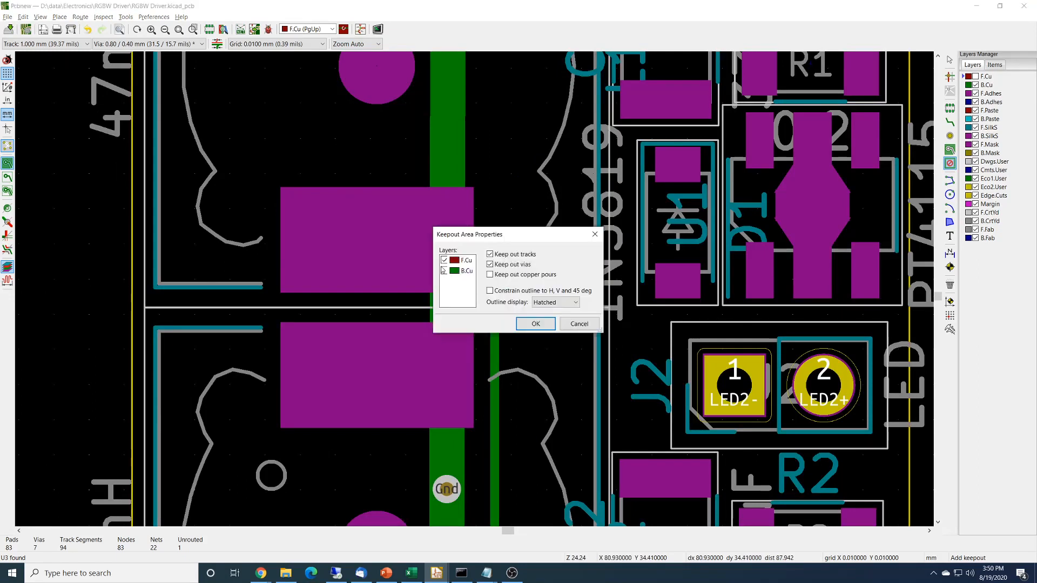
pyautogui.click(492, 255)
pyautogui.click(490, 275)
pyautogui.click(490, 291)
pyautogui.click(444, 271)
pyautogui.click(445, 261)
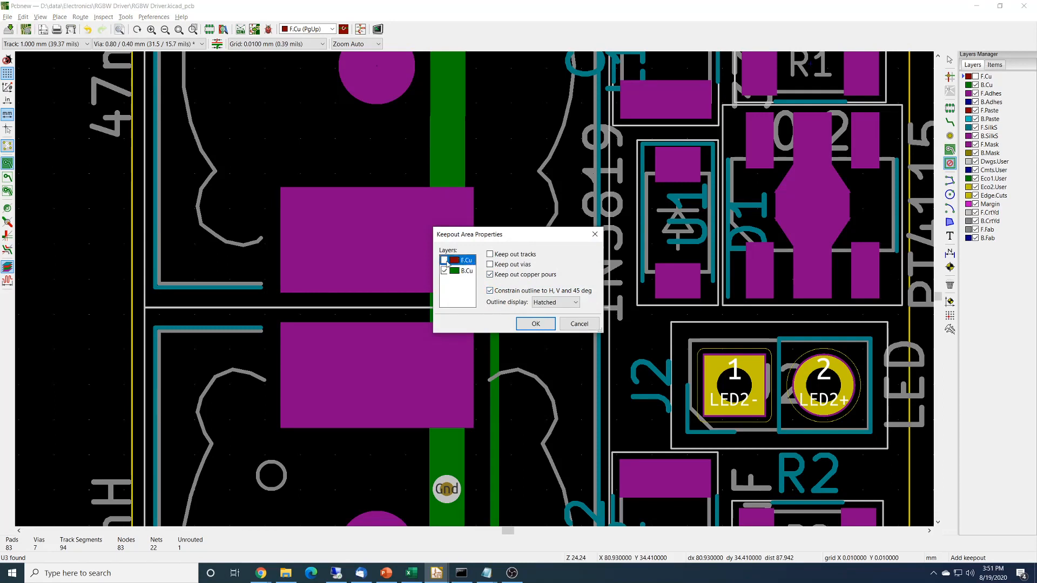
pyautogui.click(535, 323)
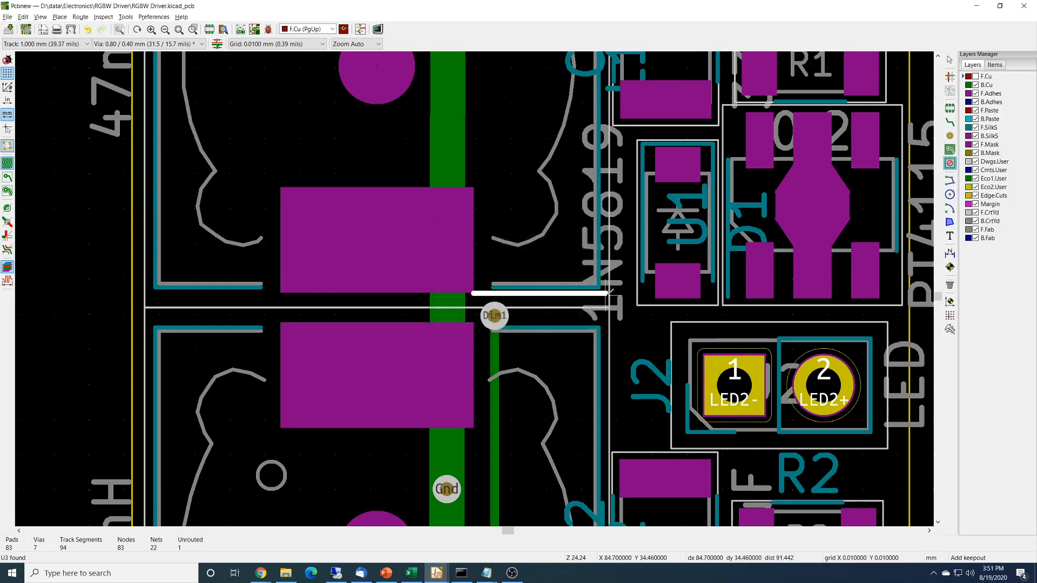
# Step: Draw the keepout outline around the Dim1, Dim2 and Dim3 tracks, stepping outward below each via and closing just above the control connector
pyautogui.click(524, 293)
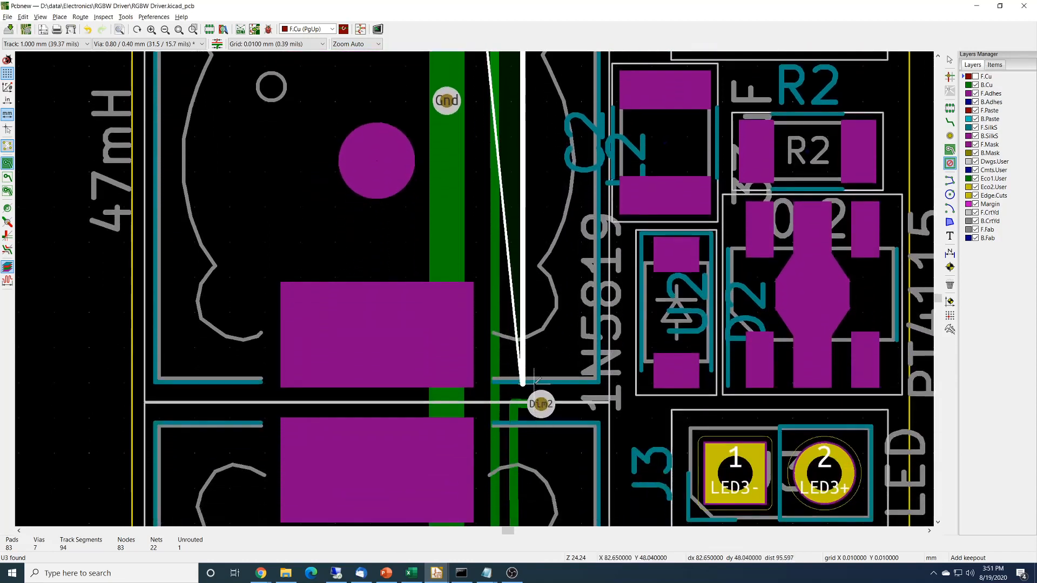
pyautogui.click(524, 375)
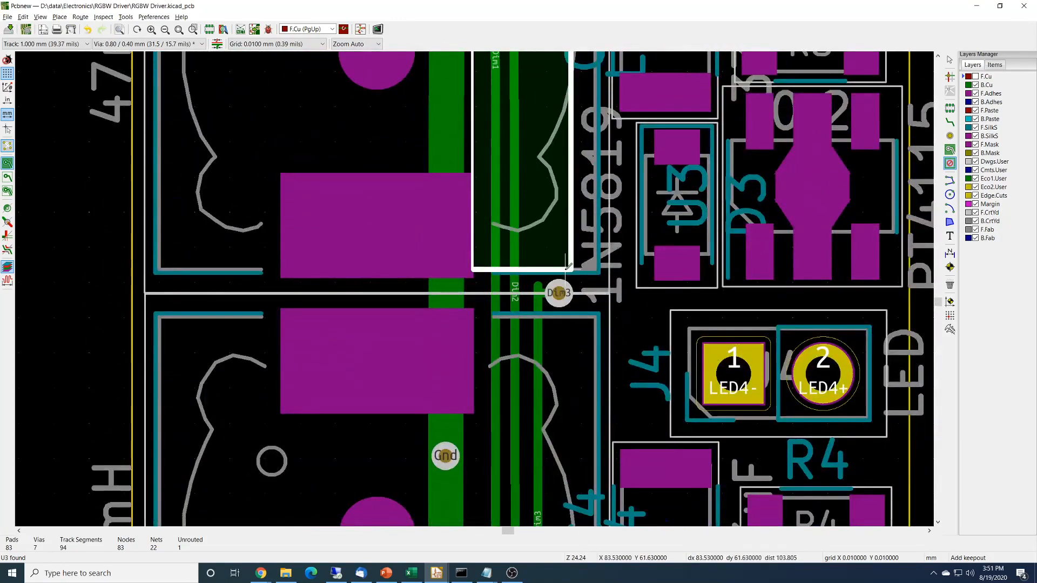
pyautogui.click(585, 269)
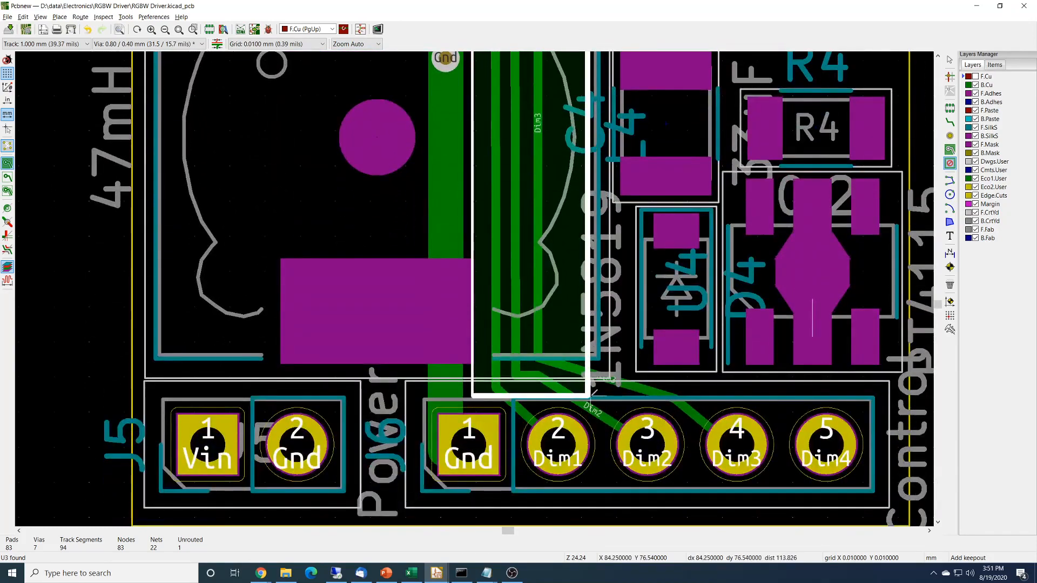
pyautogui.click(591, 395)
pyautogui.doubleClick(474, 397)
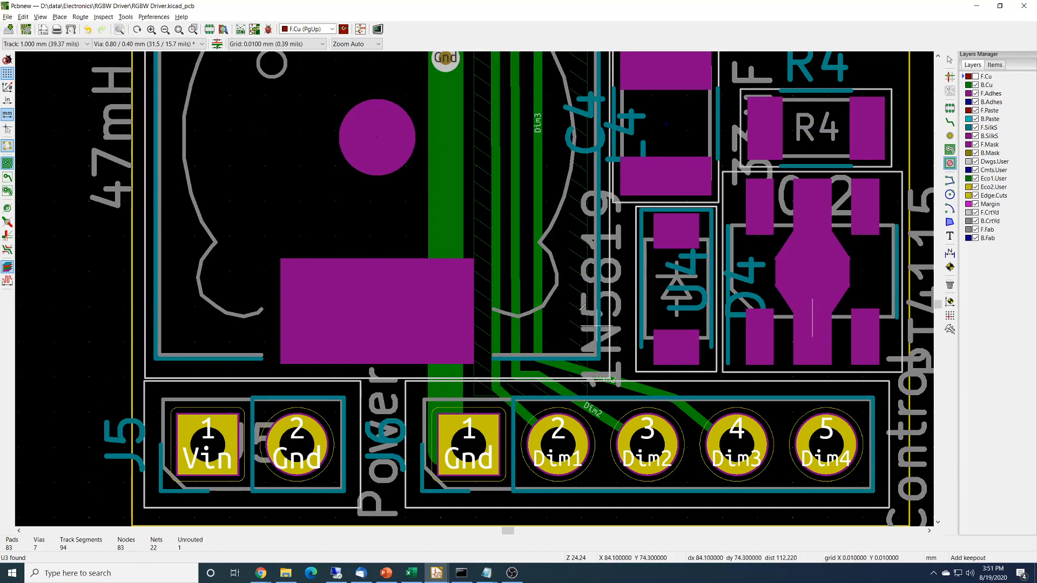
# Step: Leave the keepout tool and examine the hatched keepout area along the Dim tracks over the whole board
pyautogui.scroll(-3, 534, 251)
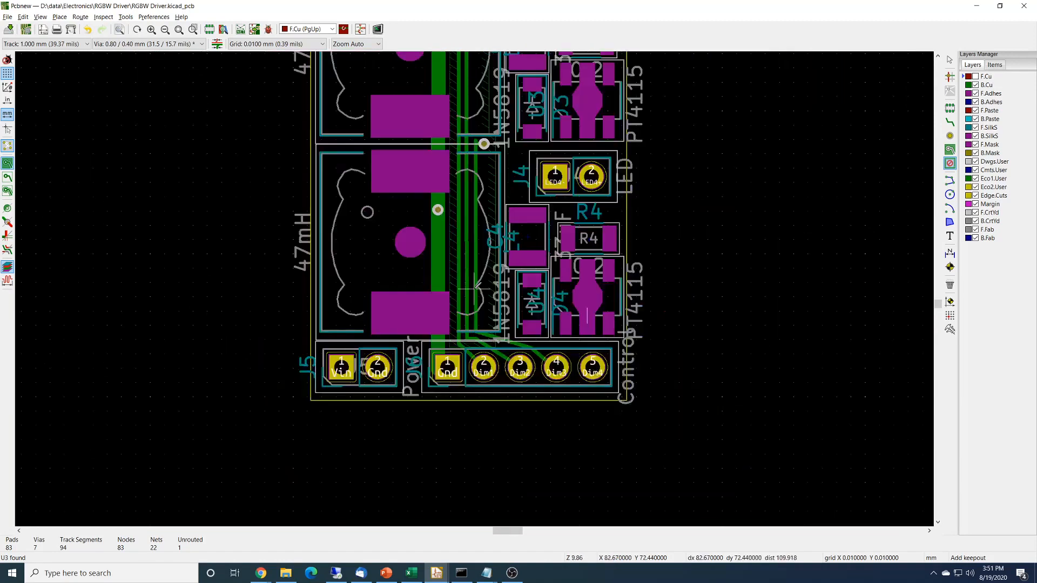
pyautogui.scroll(-2, 468, 186)
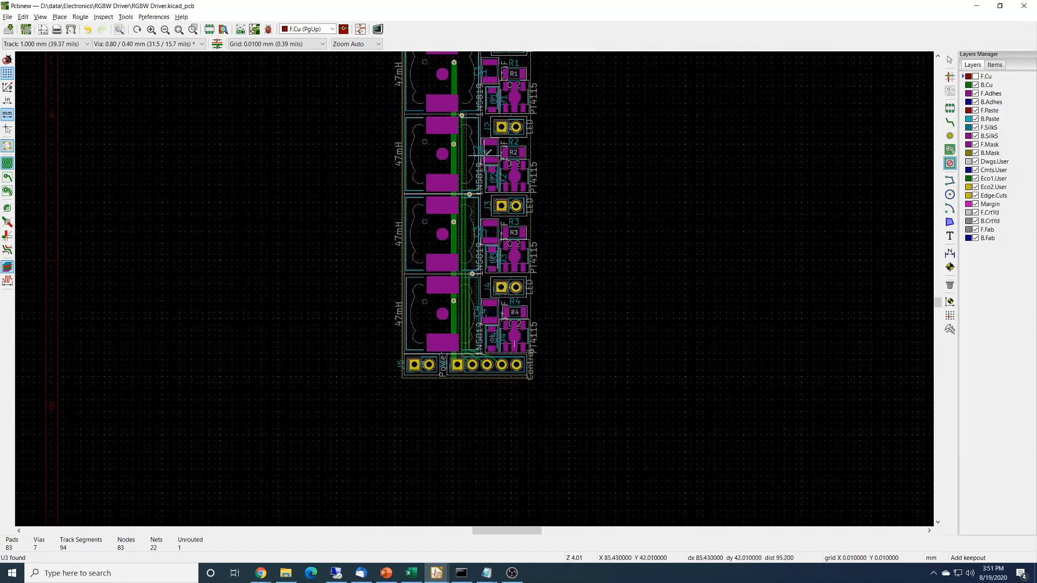
pyautogui.moveTo(543, 169); pyautogui.dragTo(593, 271, button='middle')
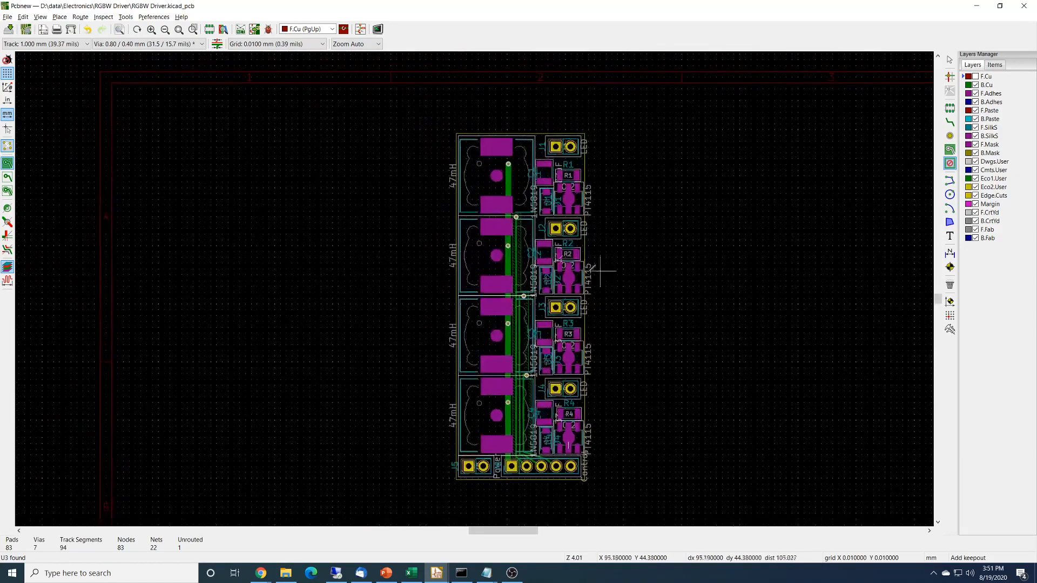
pyautogui.scroll(5, 511, 252)
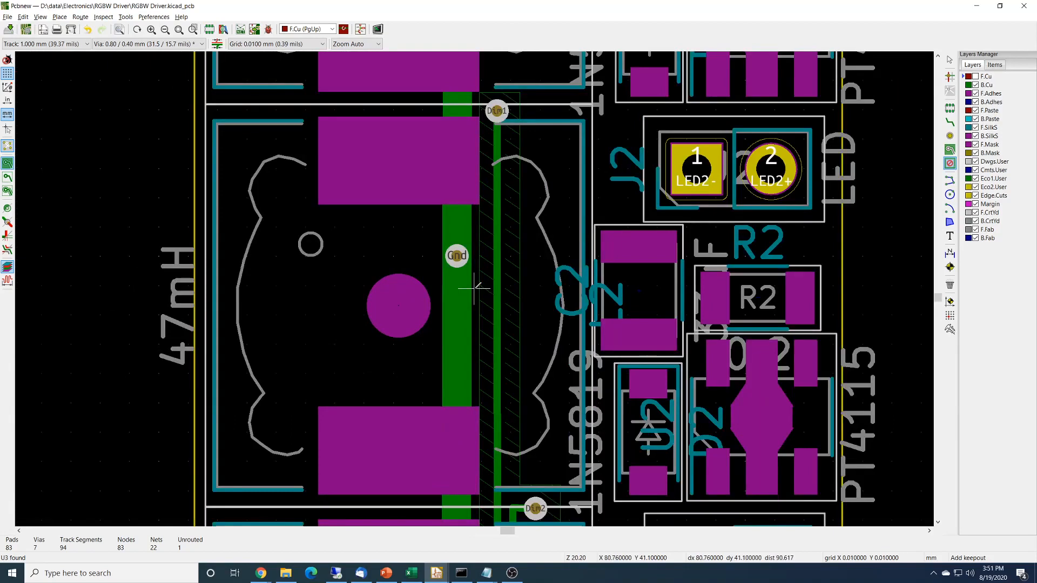
pyautogui.scroll(-3, 544, 289)
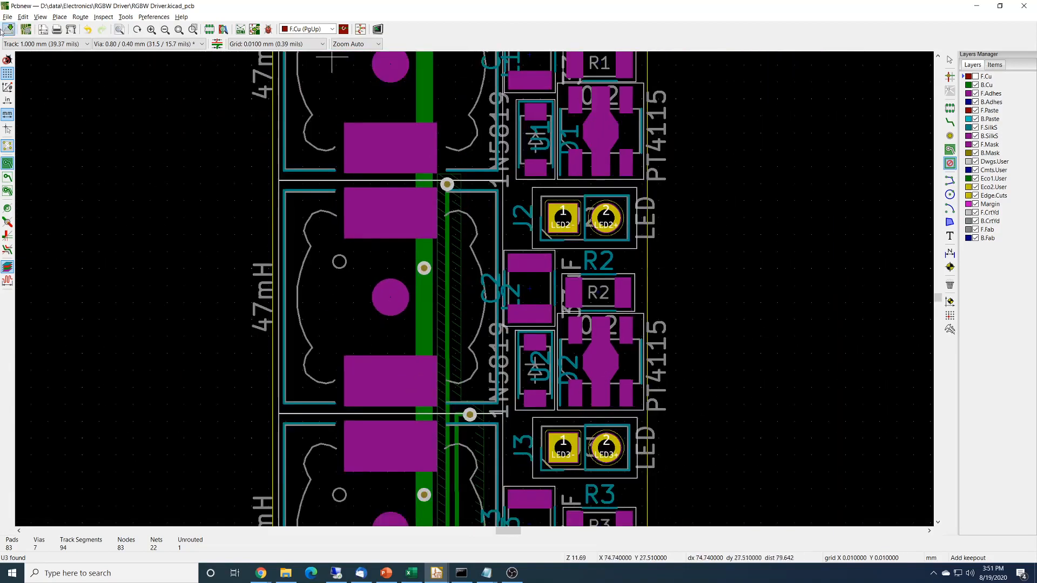
pyautogui.click(950, 60)
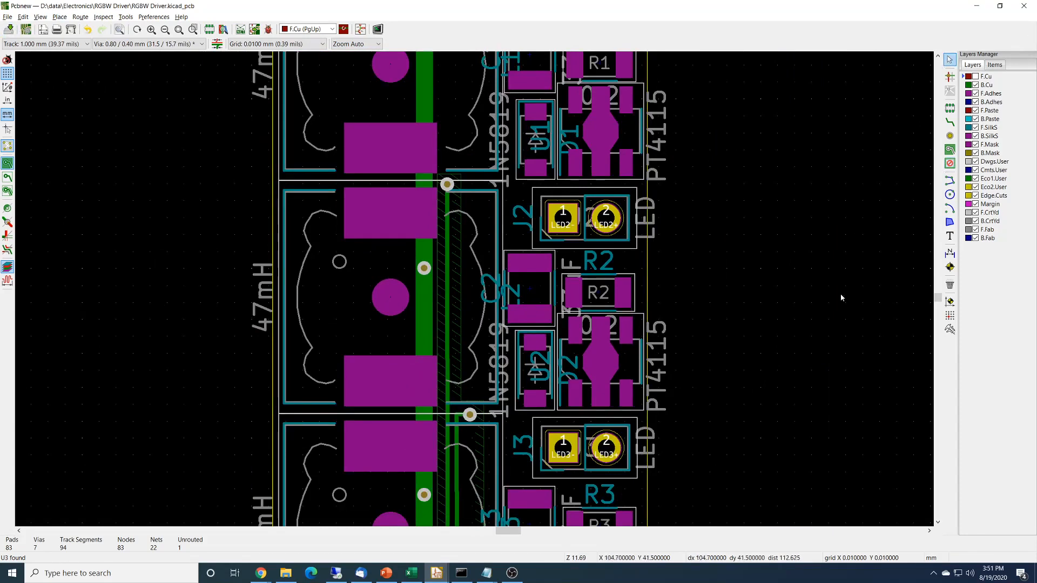
pyautogui.scroll(-3, 474, 288)
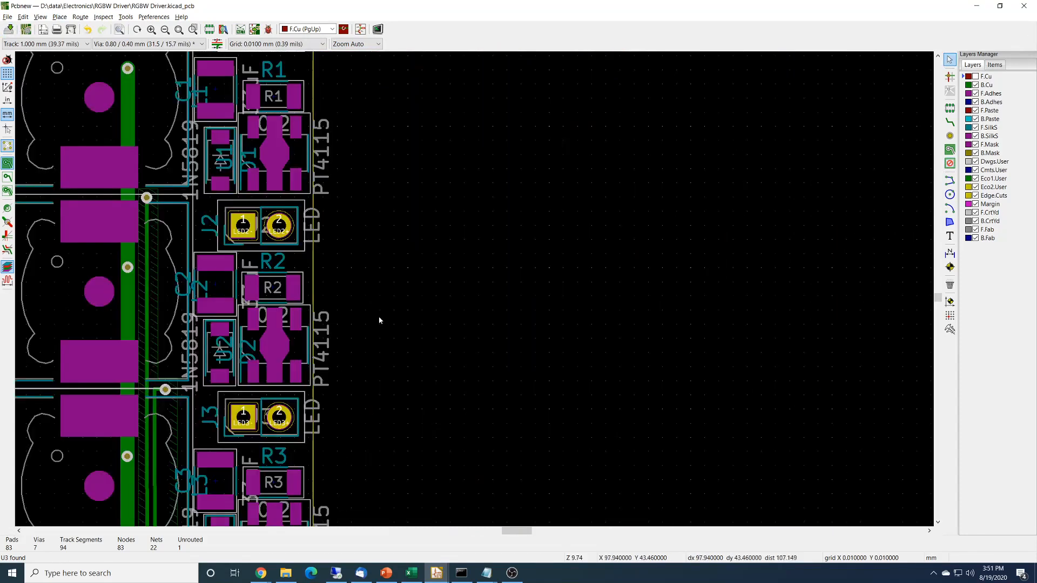
pyautogui.scroll(4, 565, 254)
pyautogui.scroll(-3, 579, 255)
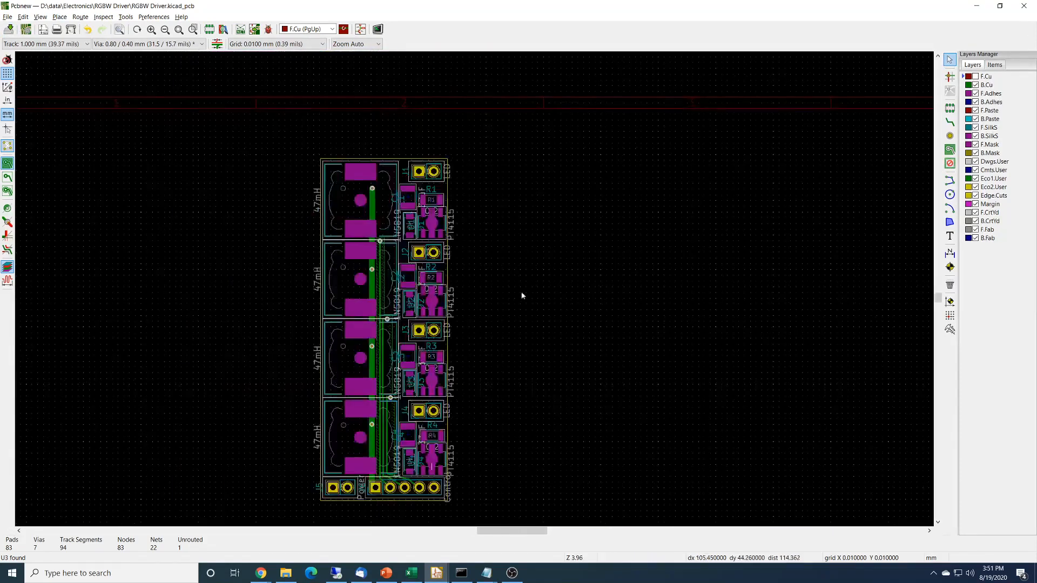
pyautogui.moveTo(521, 293); pyautogui.dragTo(594, 238)
pyautogui.moveTo(512, 289); pyautogui.dragTo(569, 268, button='middle')
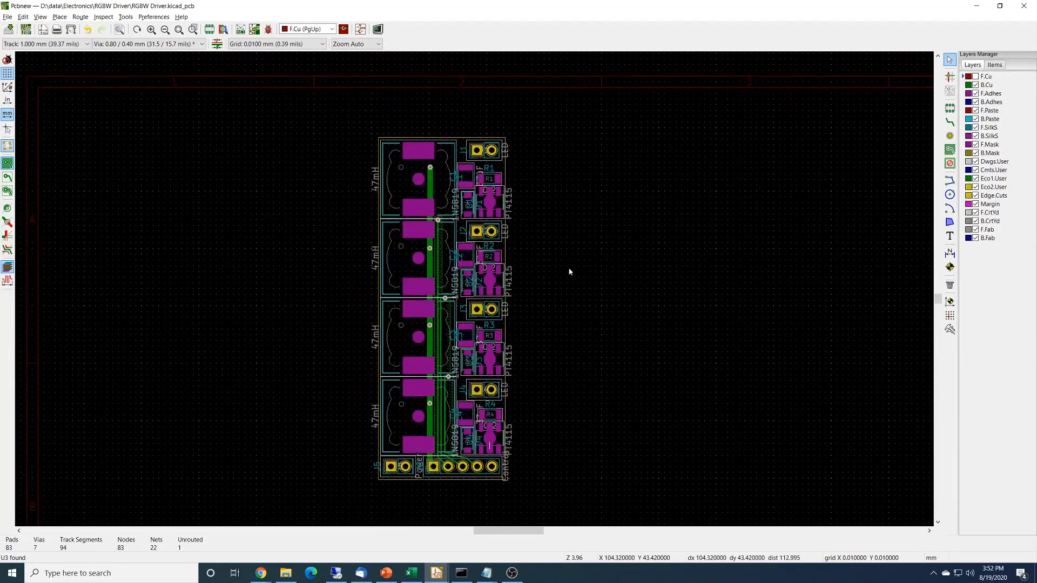
# Step: Start a copper zone on B.Cu only for the /Gnd net at the board's upper-left corner, keeping the default clearances and thermal reliefs
pyautogui.click(949, 150)
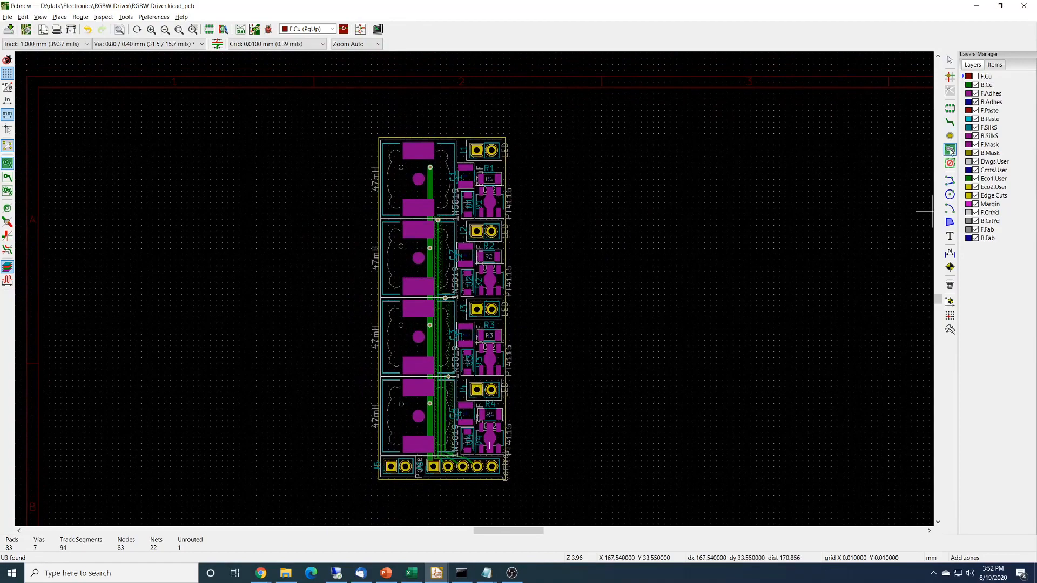
pyautogui.click(964, 87)
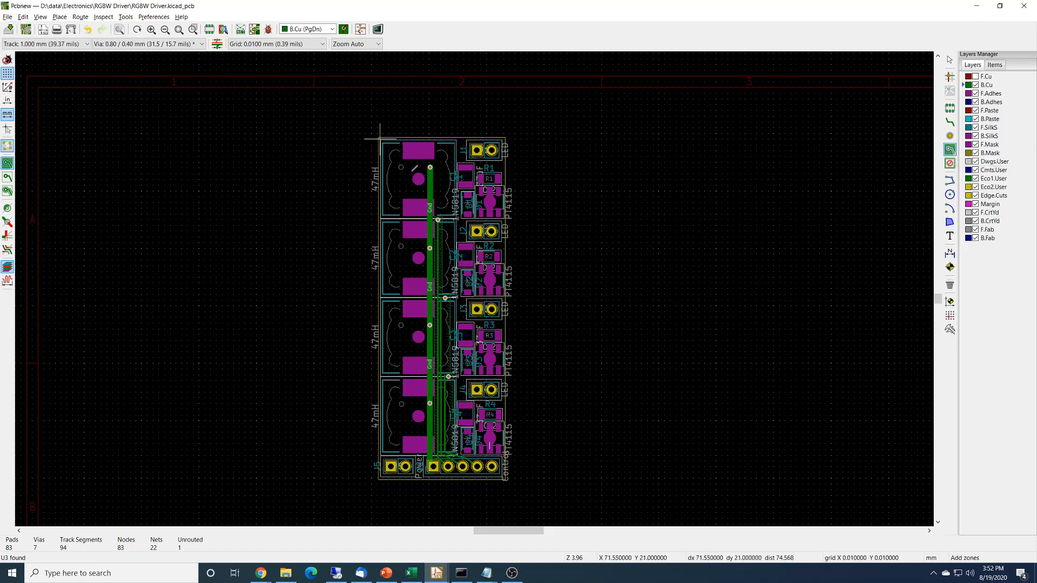
pyautogui.click(380, 139)
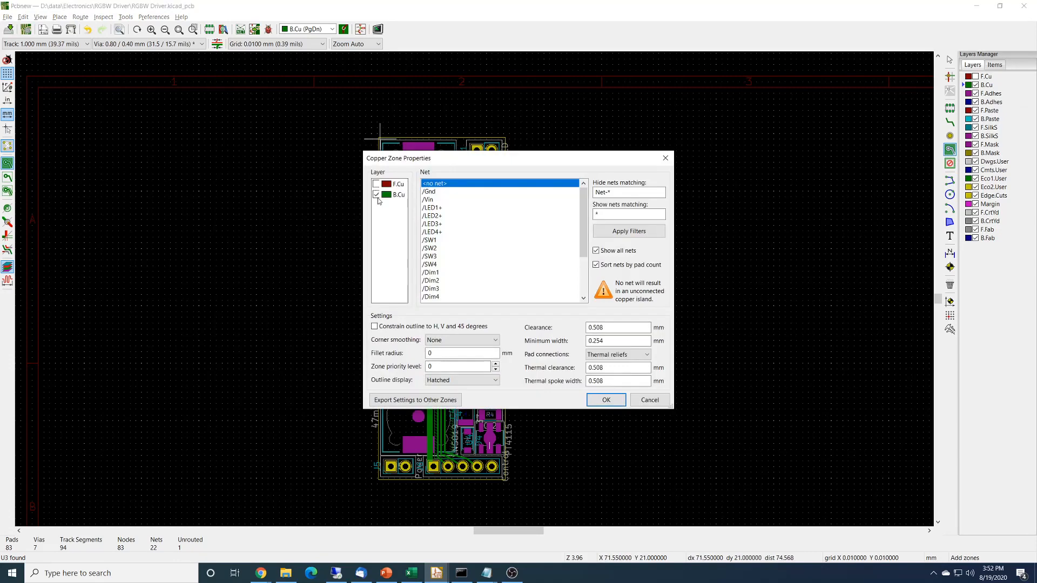
pyautogui.click(428, 192)
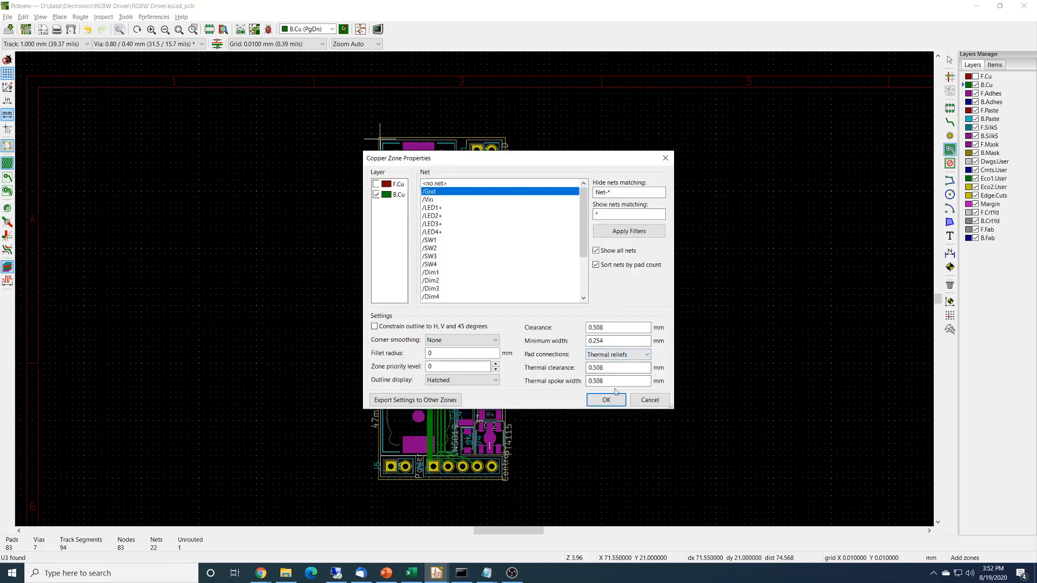
pyautogui.click(605, 400)
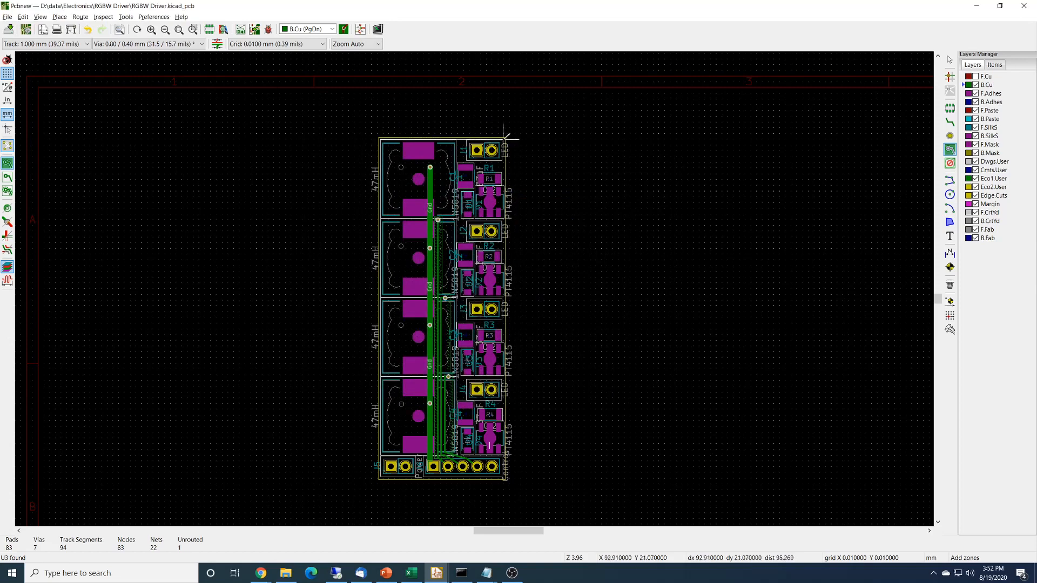
# Step: Trace the zone outline around the board's remaining corners just inside the edge, close it and leave the zone tool
pyautogui.click(504, 139)
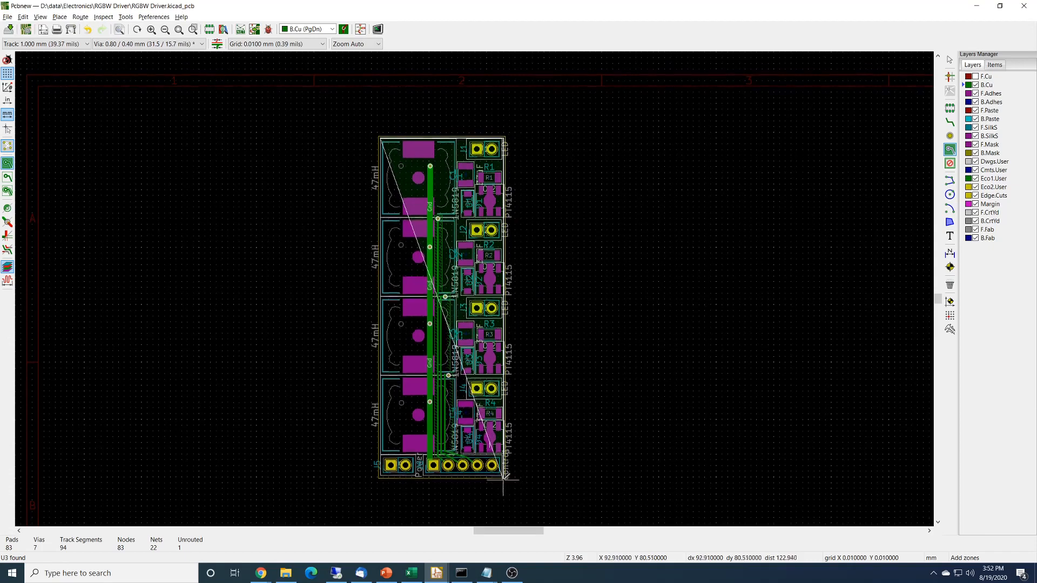
pyautogui.click(504, 474)
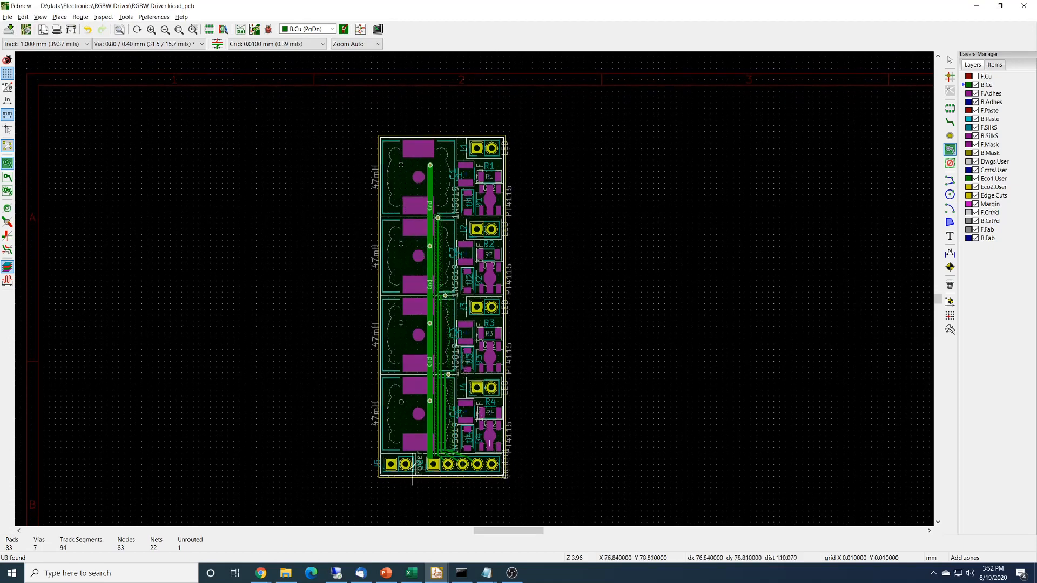
pyautogui.doubleClick(380, 474)
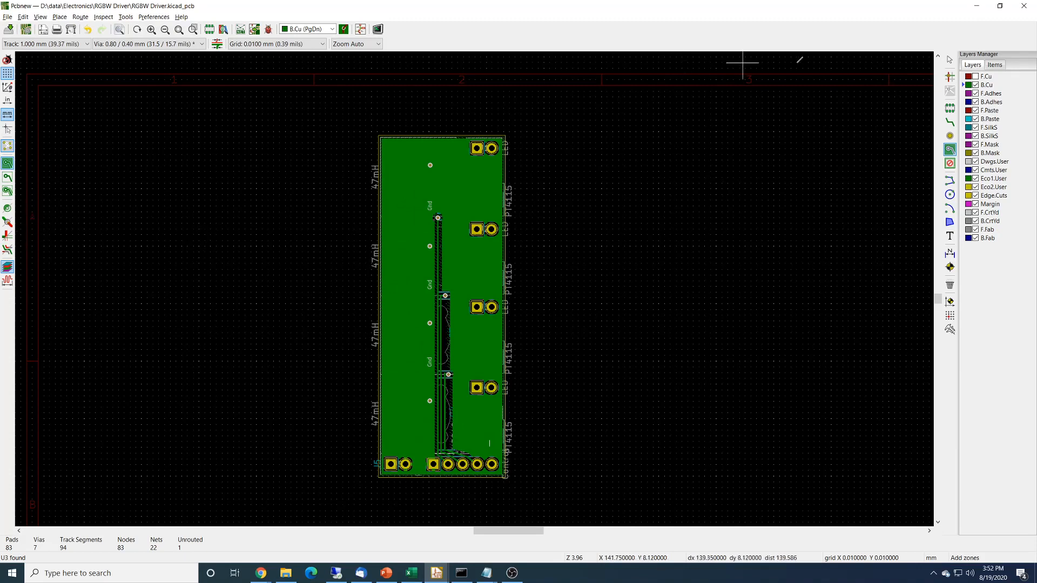
pyautogui.click(949, 59)
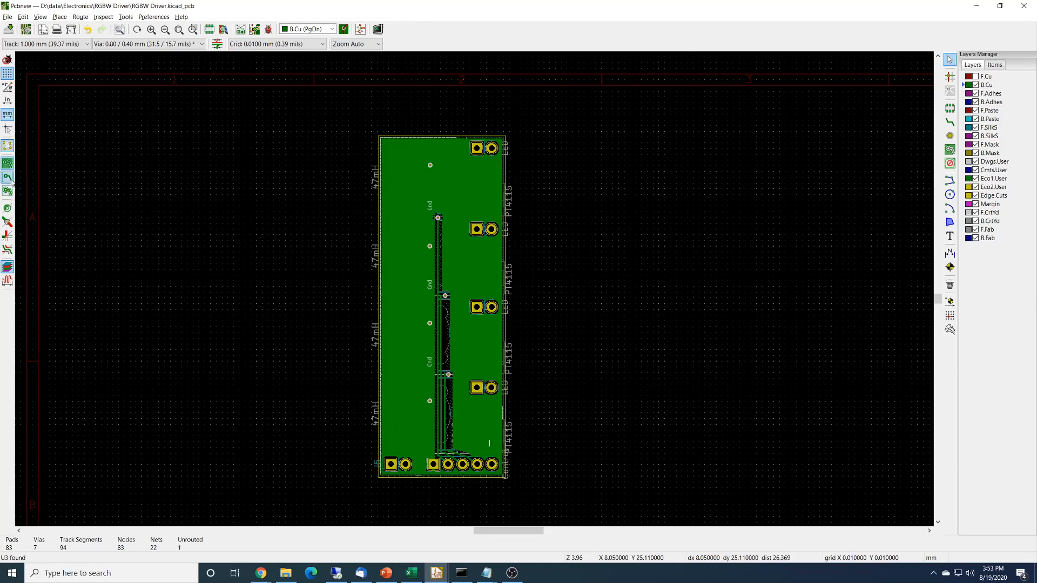
# Step: Compare the hidden, outlined and filled zone displays, and examine the filled Gnd pour around the LED1 connector and Dim tracks
pyautogui.click(7, 179)
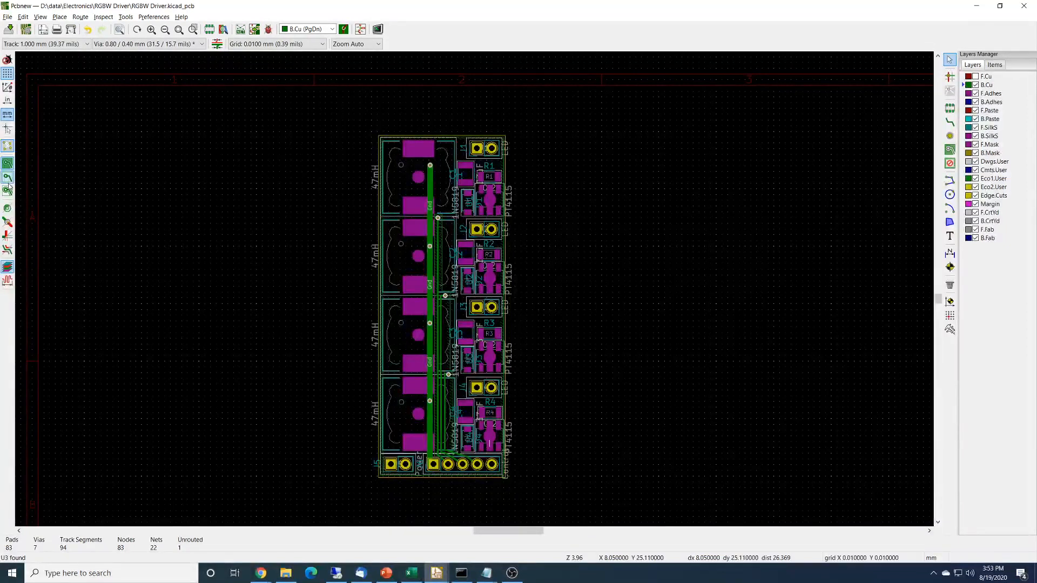
pyautogui.click(8, 190)
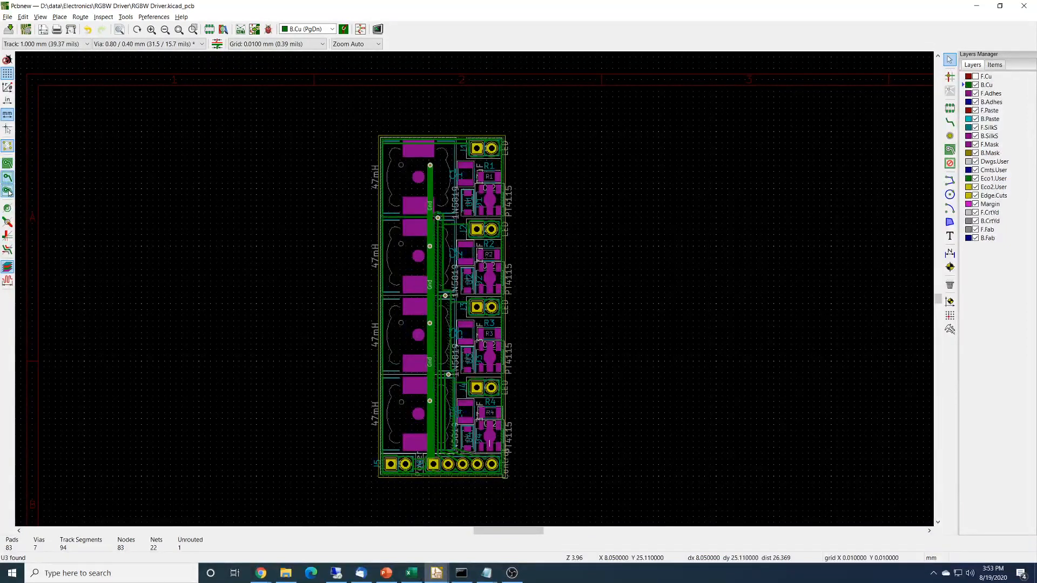
pyautogui.click(8, 164)
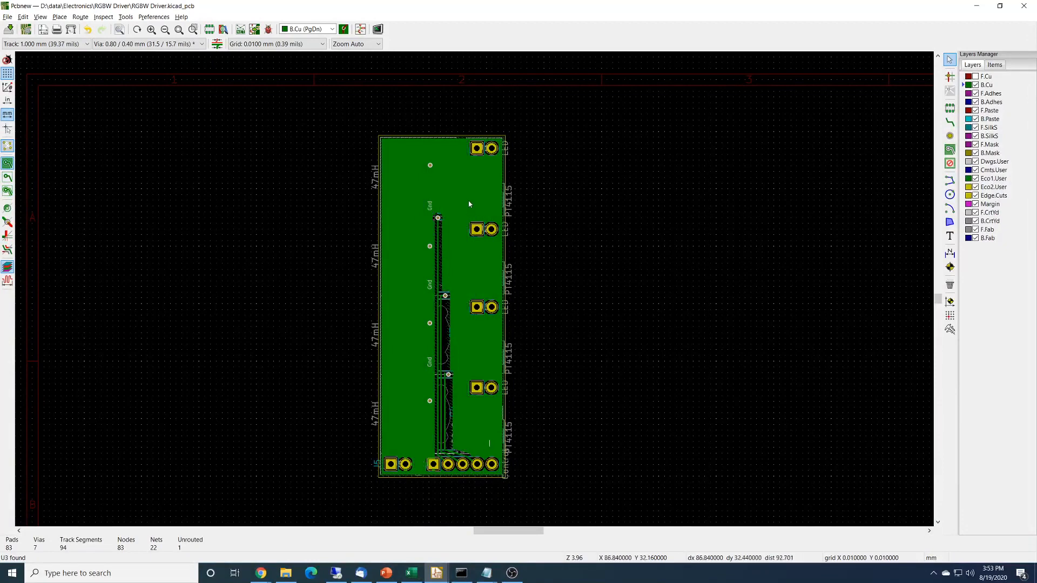
pyautogui.scroll(1, 501, 148)
pyautogui.scroll(3, 476, 293)
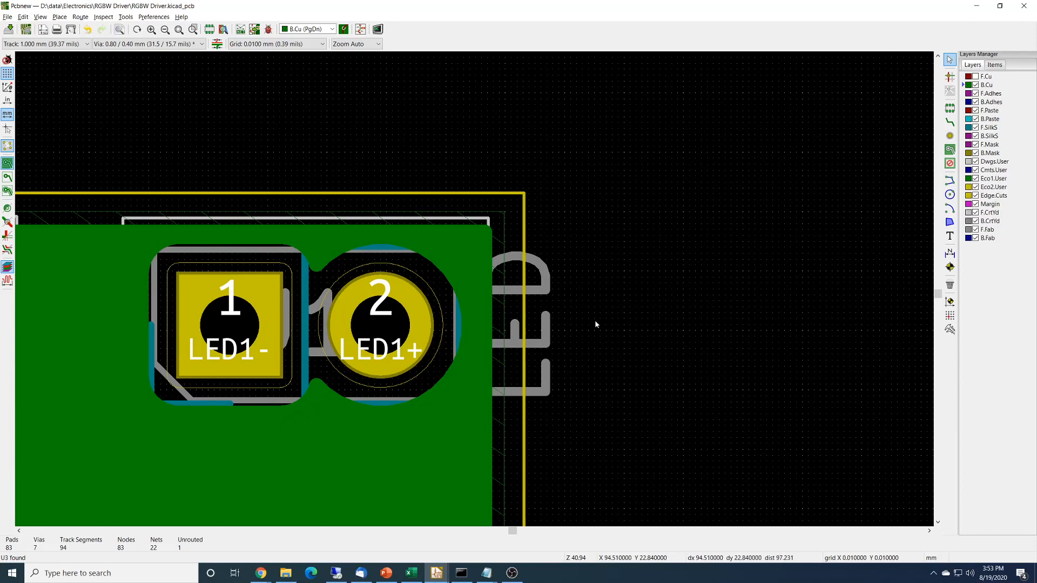
pyautogui.scroll(-6, 529, 330)
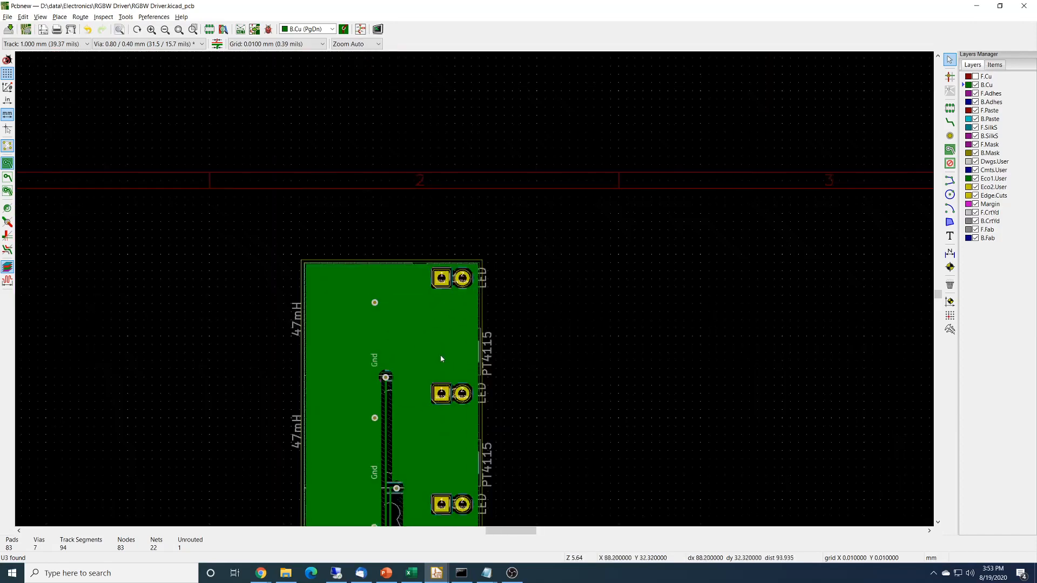
pyautogui.moveTo(441, 358); pyautogui.dragTo(438, 216, button='middle')
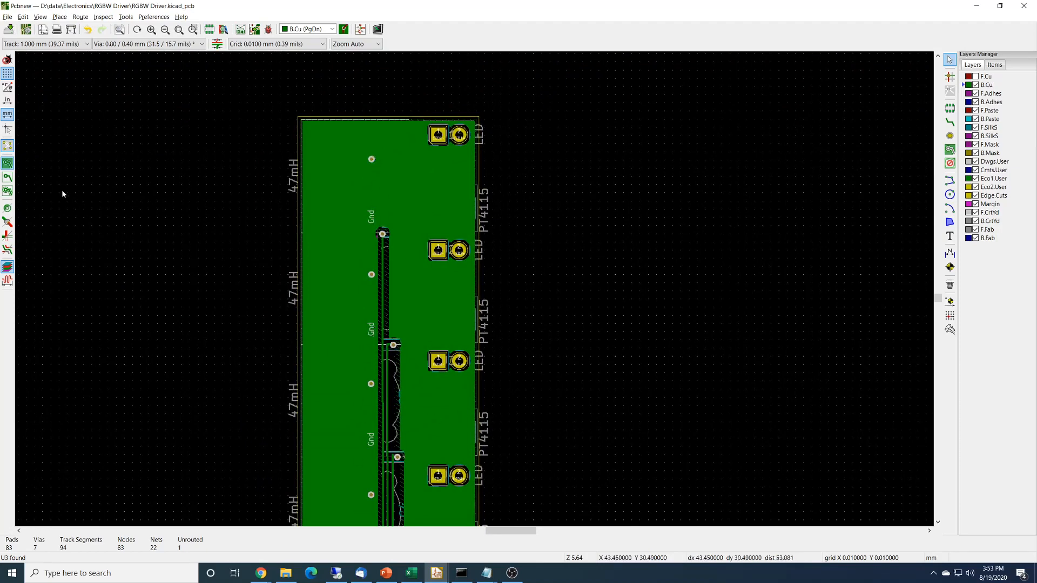
# Step: Show F.Cu again and examine channel 4's tracks and PT4115 Gnd pad against the pour, leaving zones displayed as outlines
pyautogui.click(8, 191)
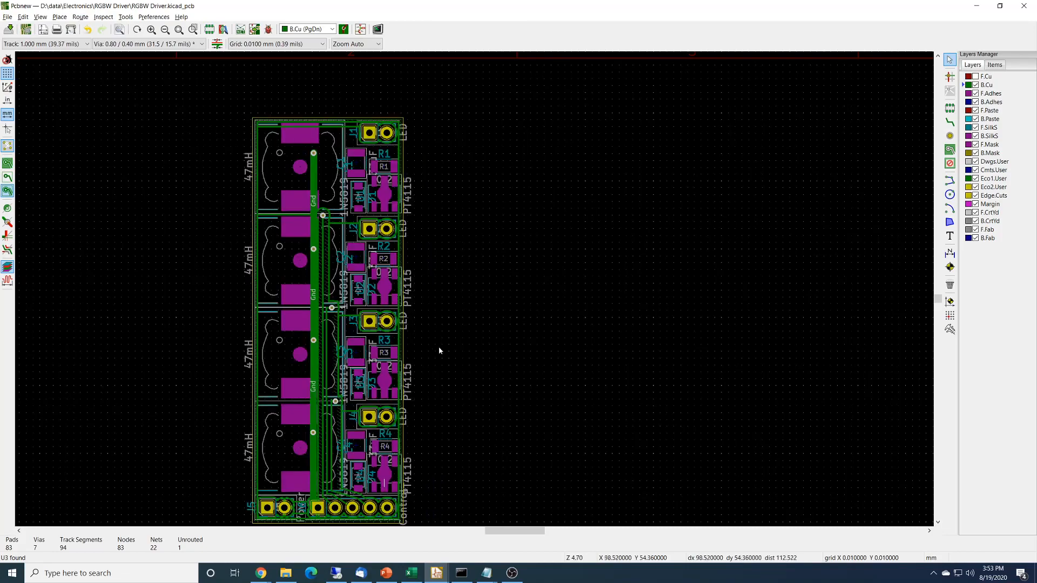
pyautogui.moveTo(440, 347); pyautogui.dragTo(508, 308, button='middle')
pyautogui.scroll(1, 470, 419)
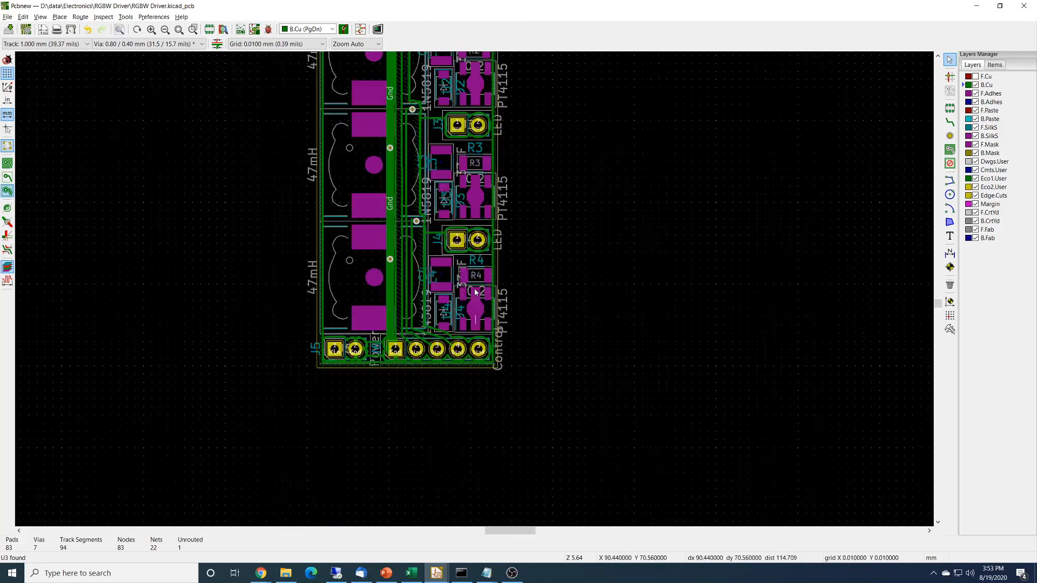
pyautogui.click(975, 76)
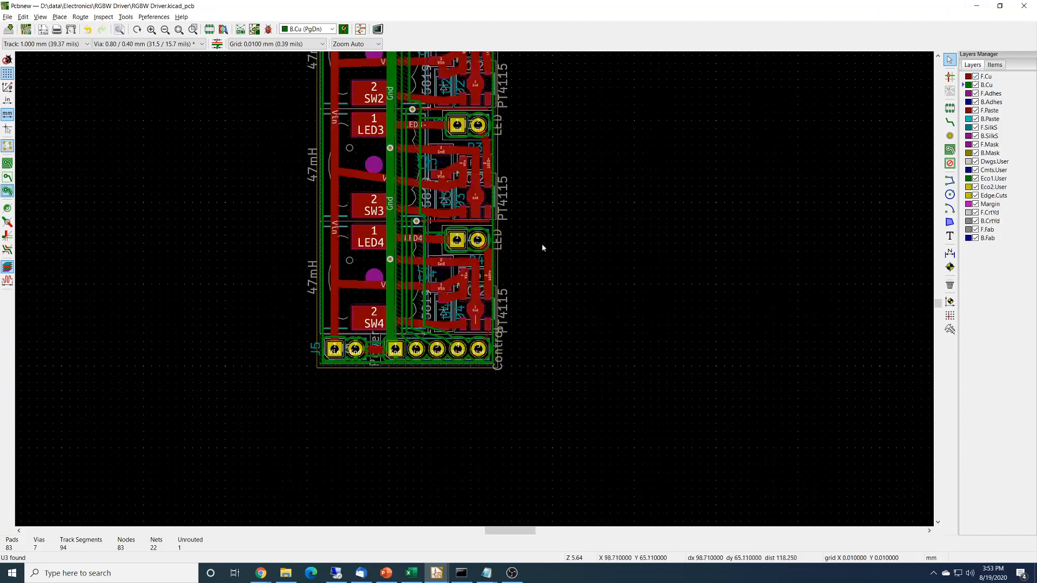
pyautogui.scroll(4, 542, 248)
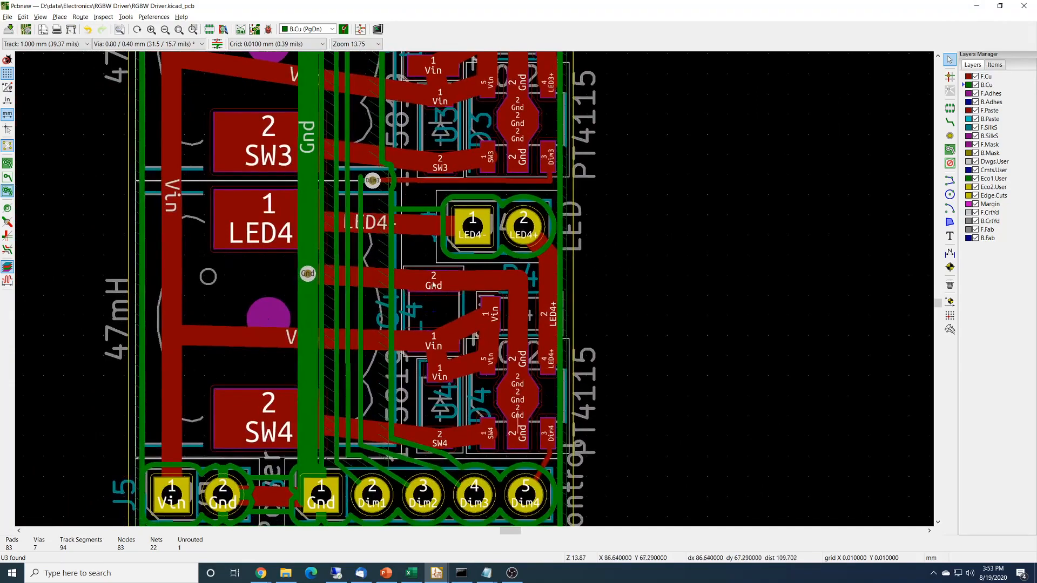
pyautogui.scroll(1, 475, 292)
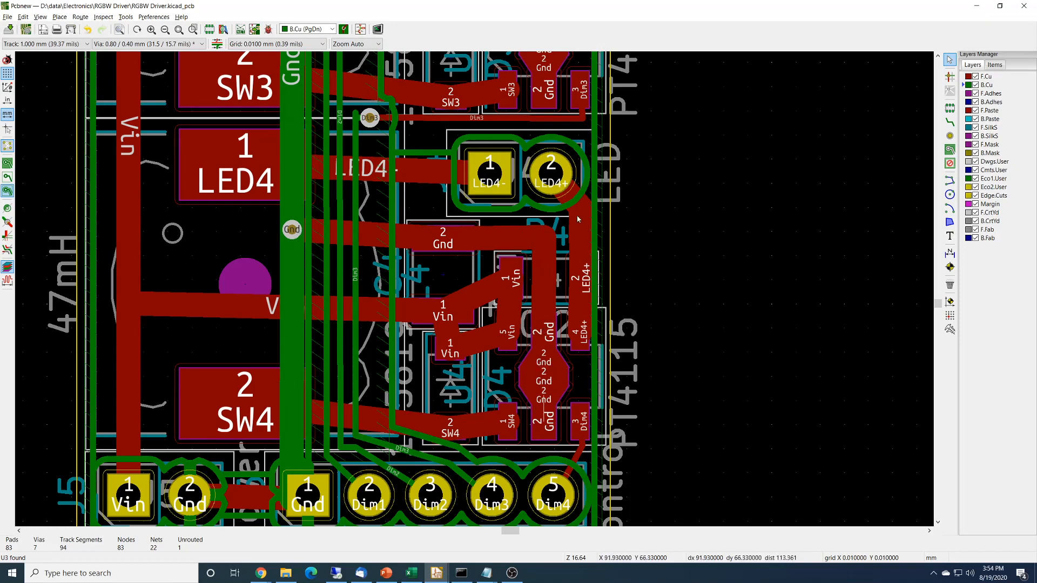
pyautogui.click(7, 163)
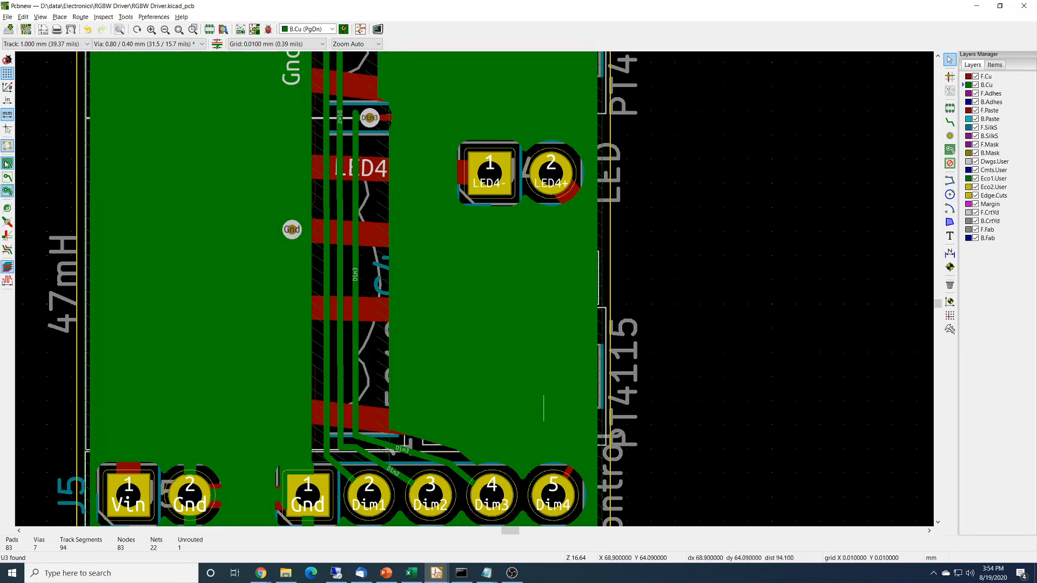
pyautogui.click(8, 191)
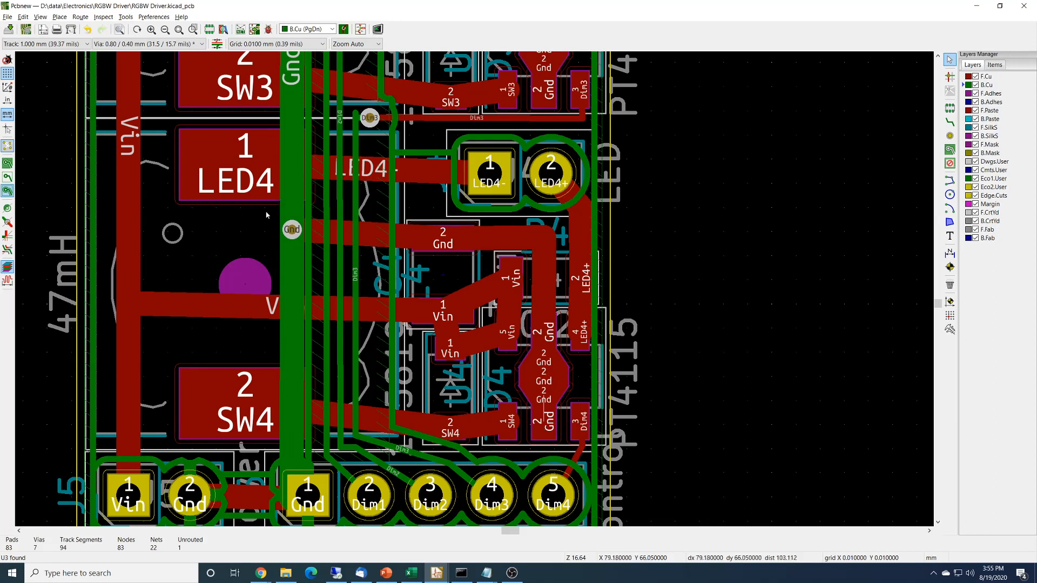
# Step: Place one Gnd via near the upper-left edge of the channel 4 PT4115's central Gnd pad and leave the via tool
pyautogui.click(949, 136)
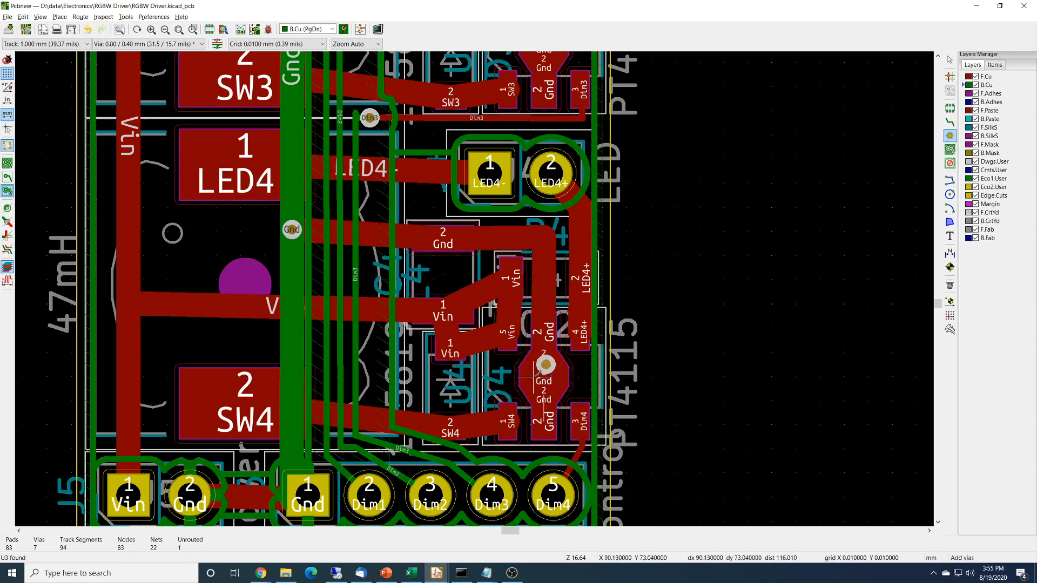
pyautogui.scroll(4, 542, 370)
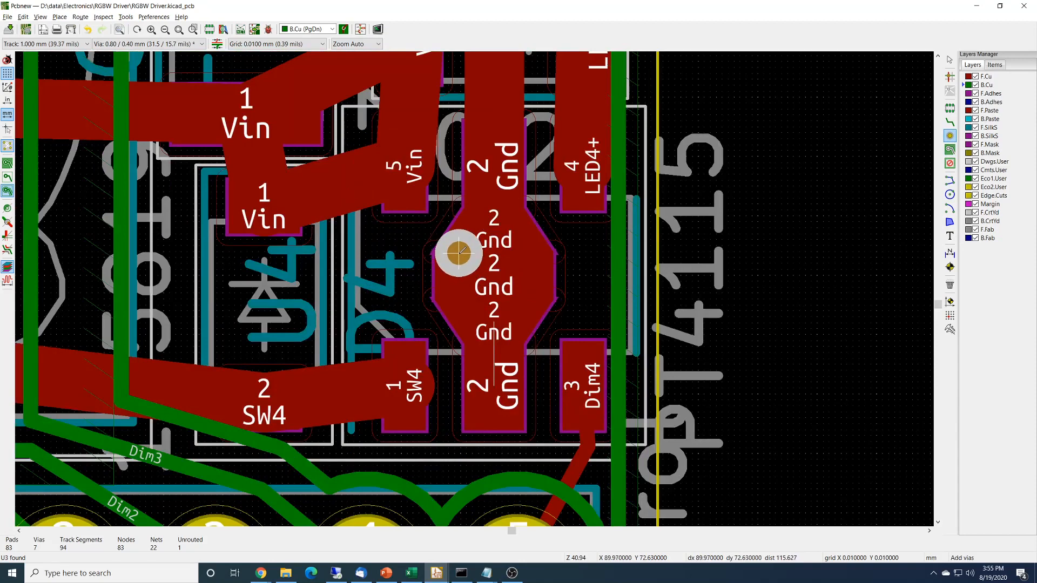
pyautogui.click(459, 252)
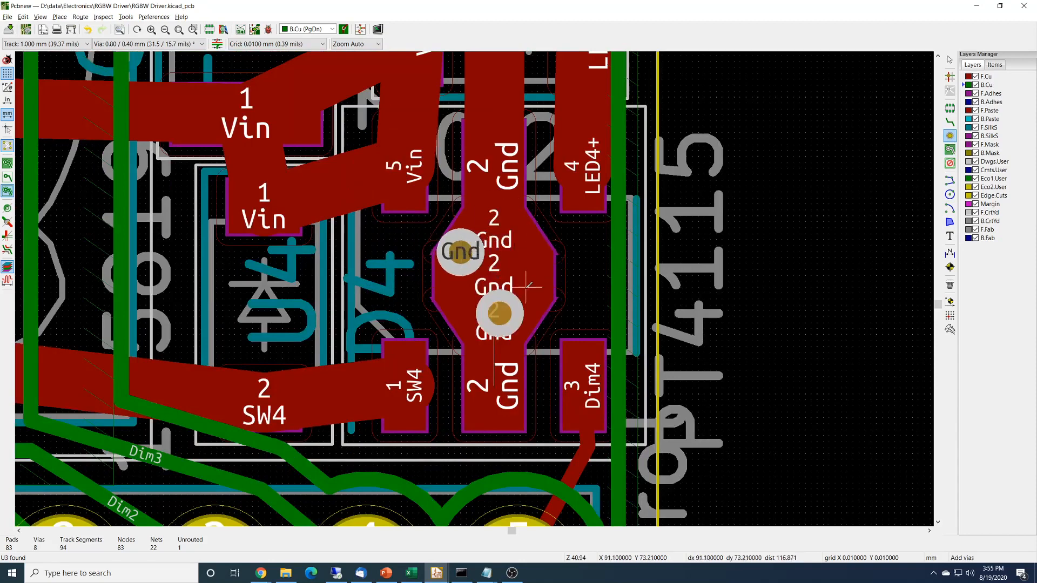
pyautogui.press('Escape')
# Step: Try a 2 by 2 grid array of the new Gnd via with the default 2.54 mm spacing, and undo it
pyautogui.rightClick(464, 257)
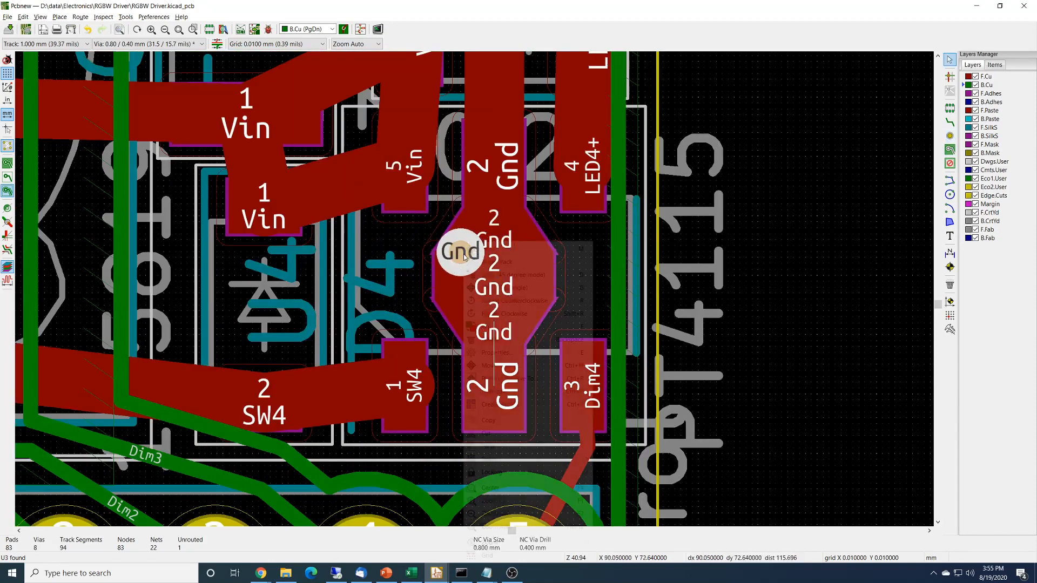
pyautogui.press('Escape')
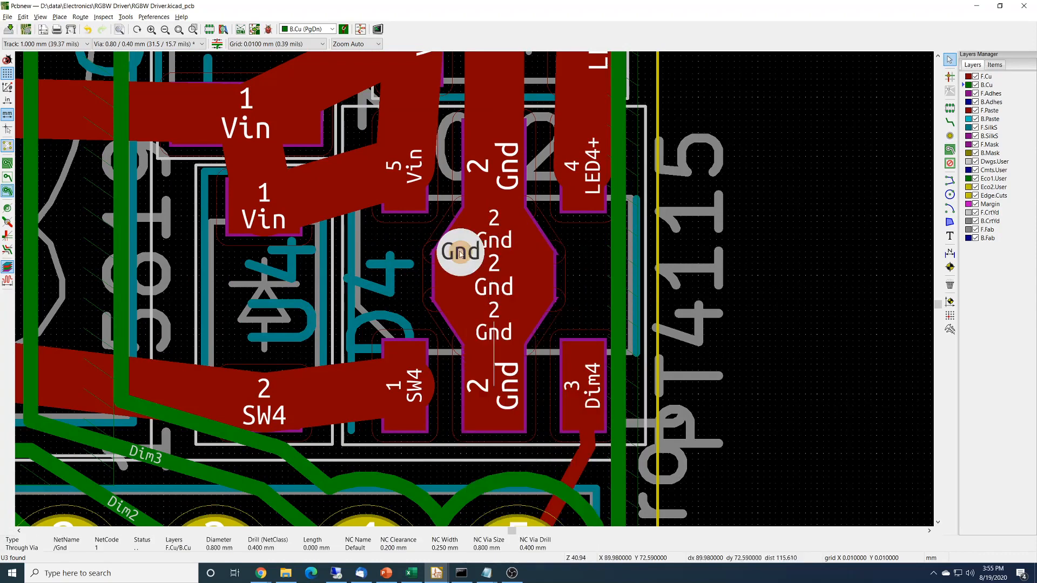
pyautogui.rightClick(460, 254)
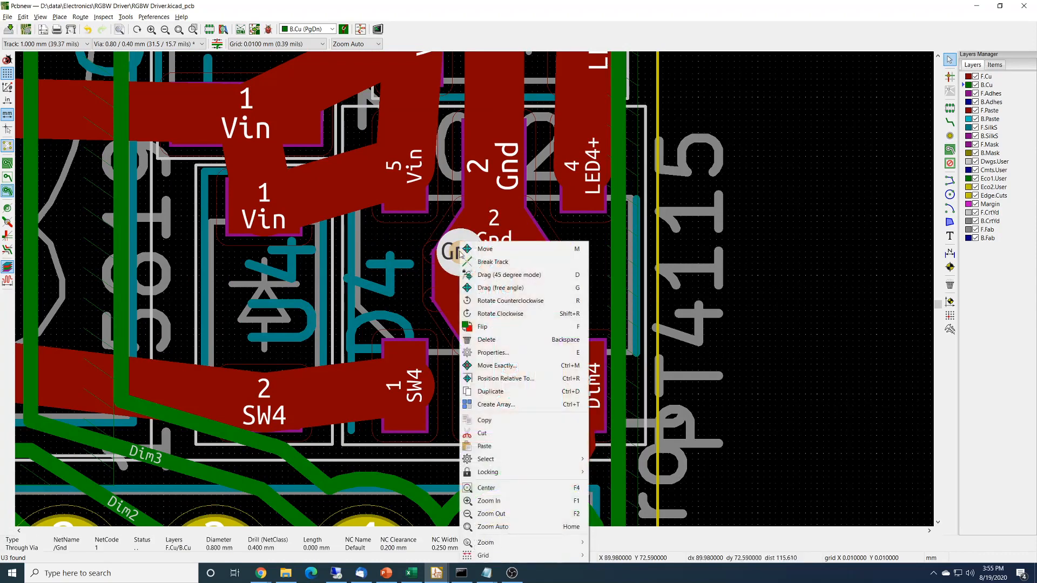
pyautogui.click(495, 404)
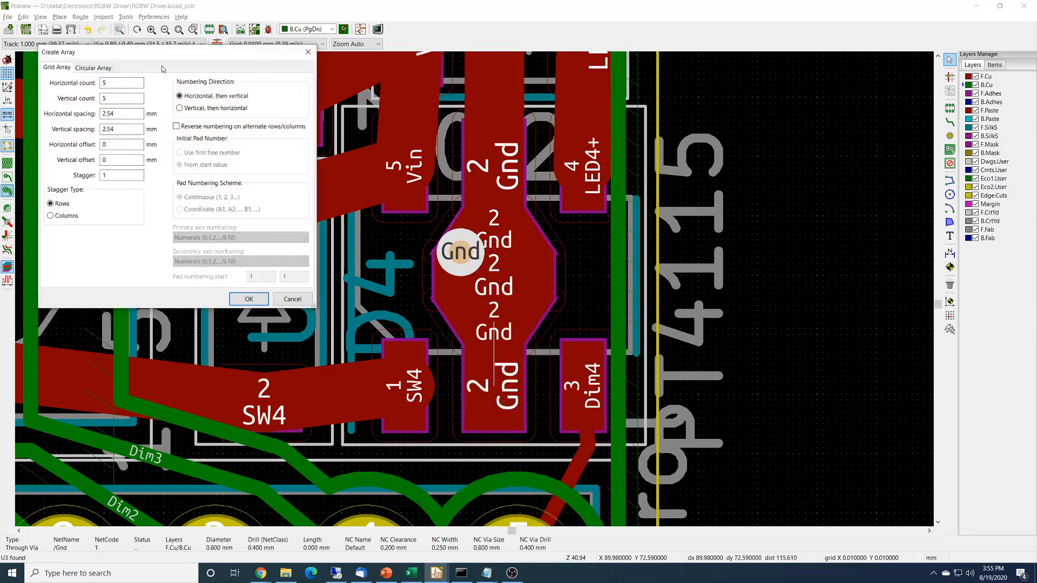
pyautogui.write('2')
pyautogui.press('Tab')
pyautogui.write('2')
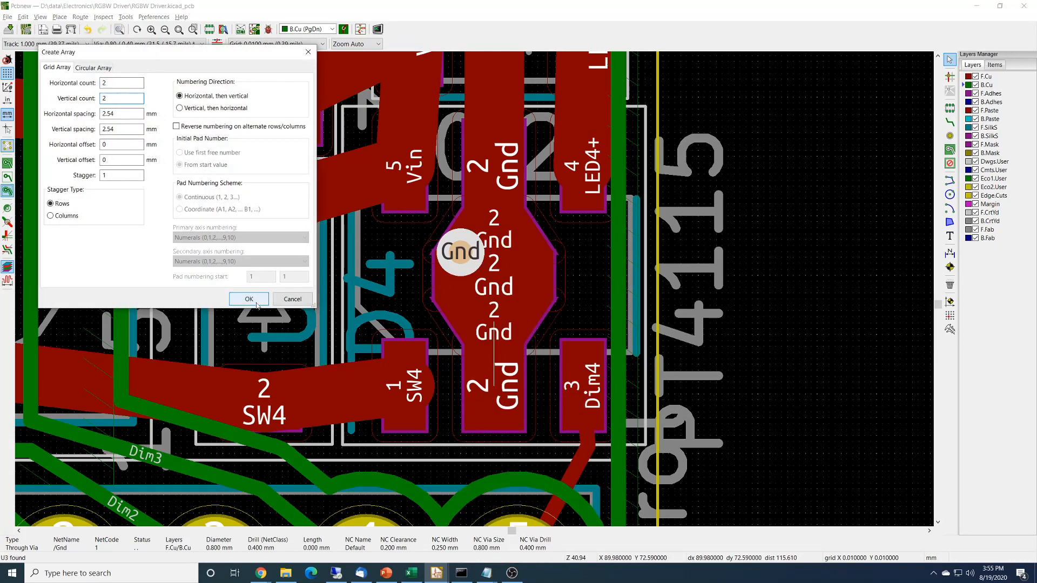
pyautogui.click(258, 303)
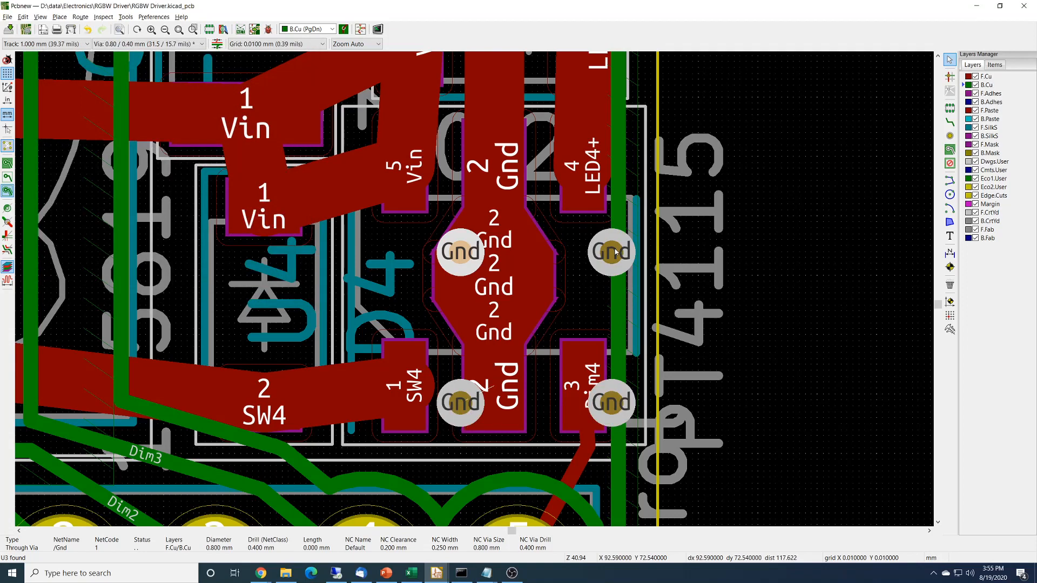
pyautogui.hotkey('ctrl', 'z')
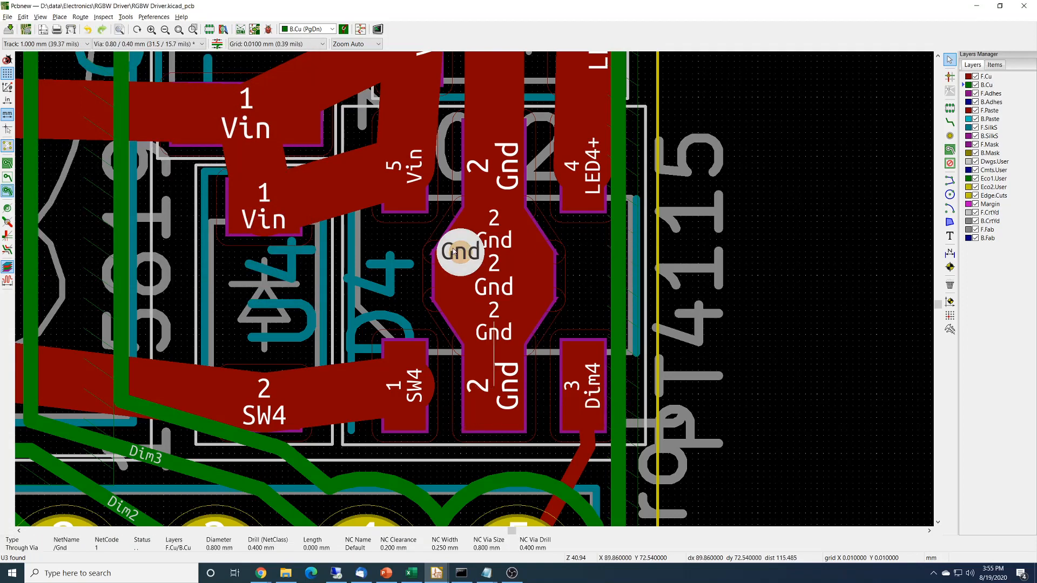
# Step: Create a 2 by 2 grid array of the Gnd via on channel 4's PT4115 pad with 1 mm horizontal and vertical spacing
pyautogui.rightClick(454, 252)
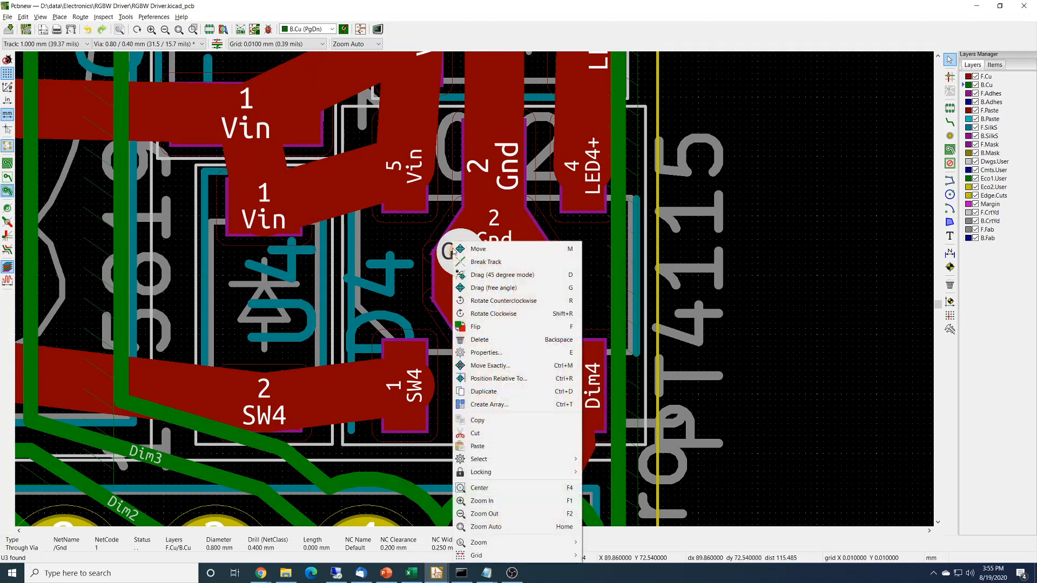
pyautogui.click(489, 410)
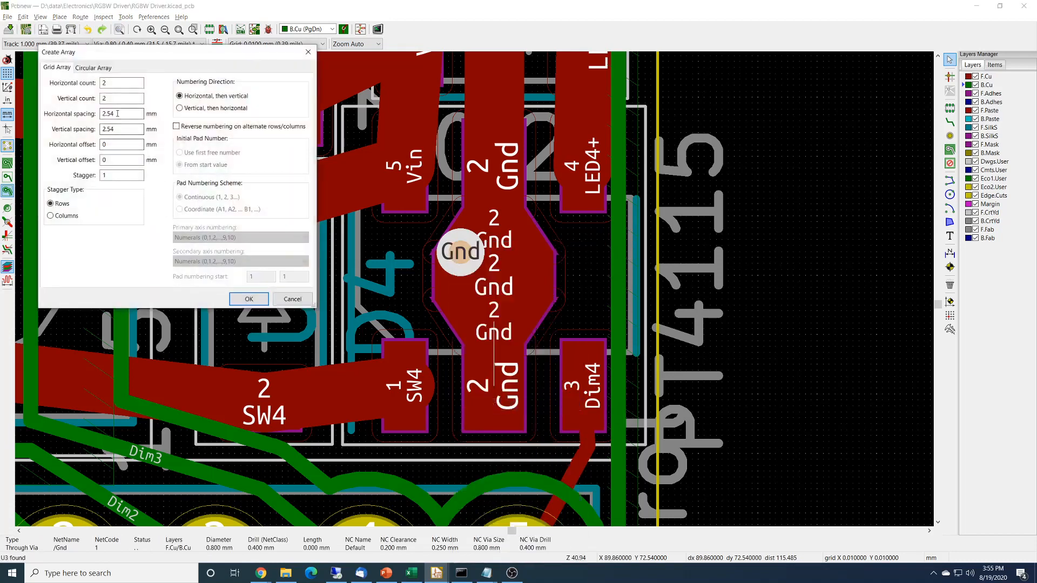
pyautogui.doubleClick(117, 113)
pyautogui.write('1')
pyautogui.press('Tab')
pyautogui.write('1')
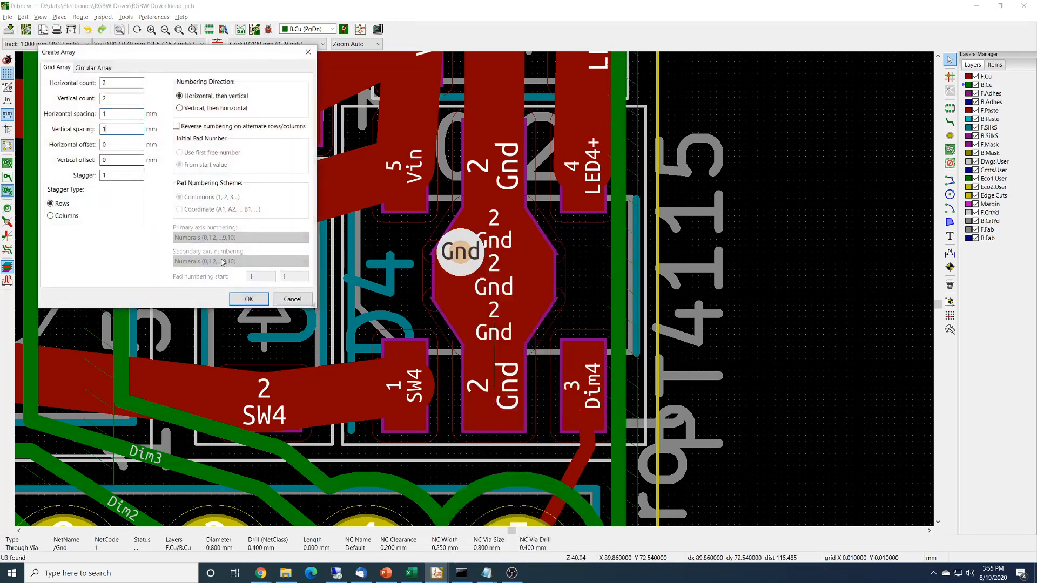
pyautogui.click(258, 301)
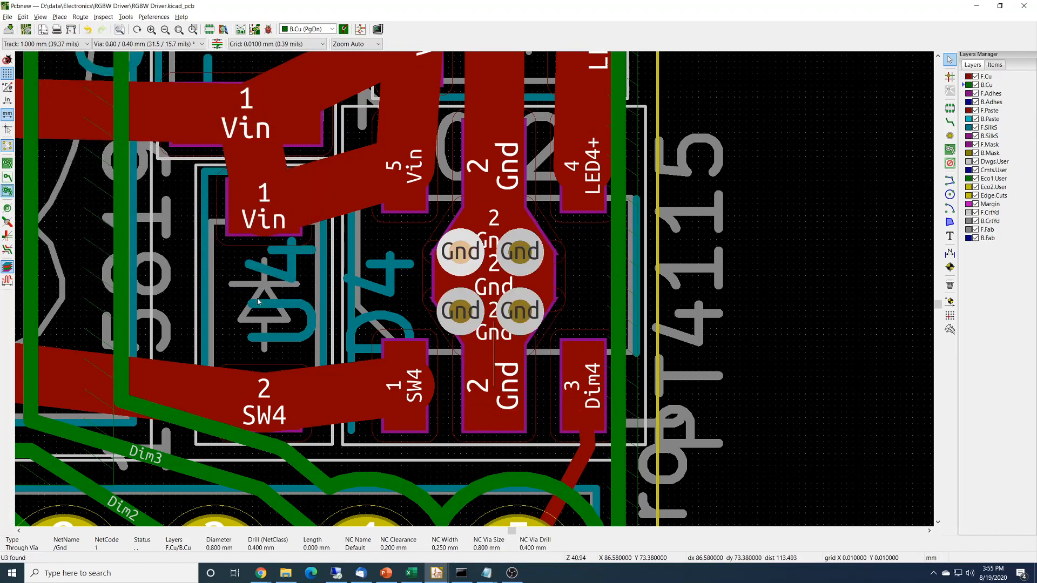
pyautogui.click(821, 273)
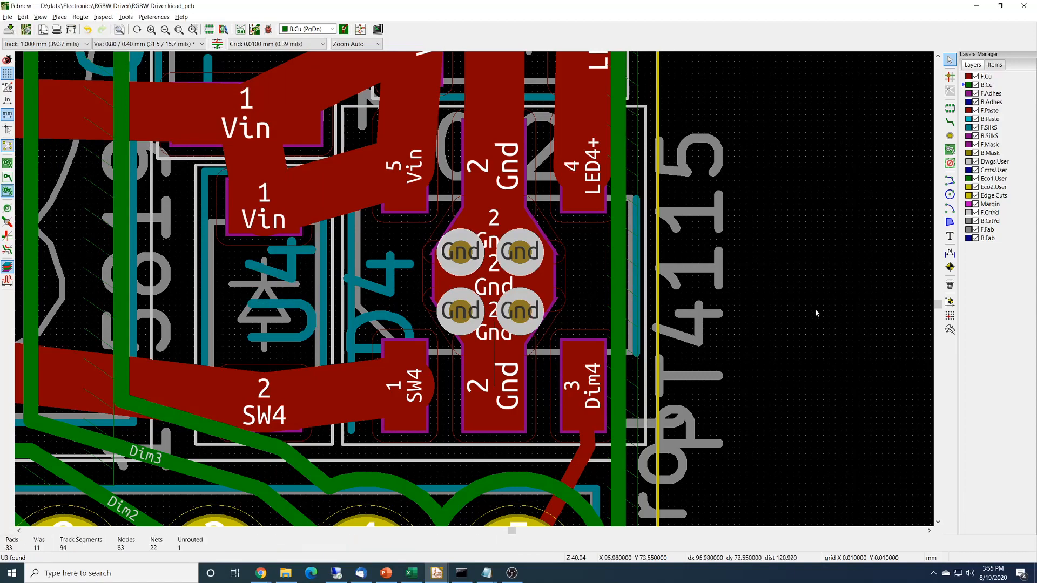
# Step: Select all four Gnd vias of the array and move them together slightly to centre them on channel 4's PT4115 Gnd pad
pyautogui.moveTo(787, 307); pyautogui.dragTo(840, 252, button='middle')
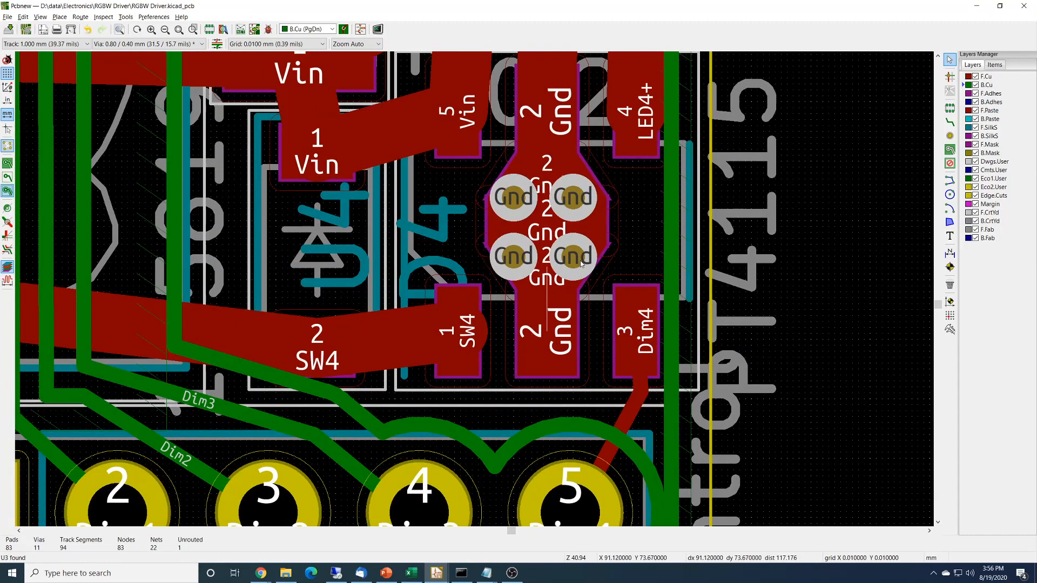
pyautogui.click(515, 201)
pyautogui.keyDown('shift'); pyautogui.click(530, 247); pyautogui.keyUp('shift')
pyautogui.keyDown('shift'); pyautogui.click(572, 199); pyautogui.keyUp('shift')
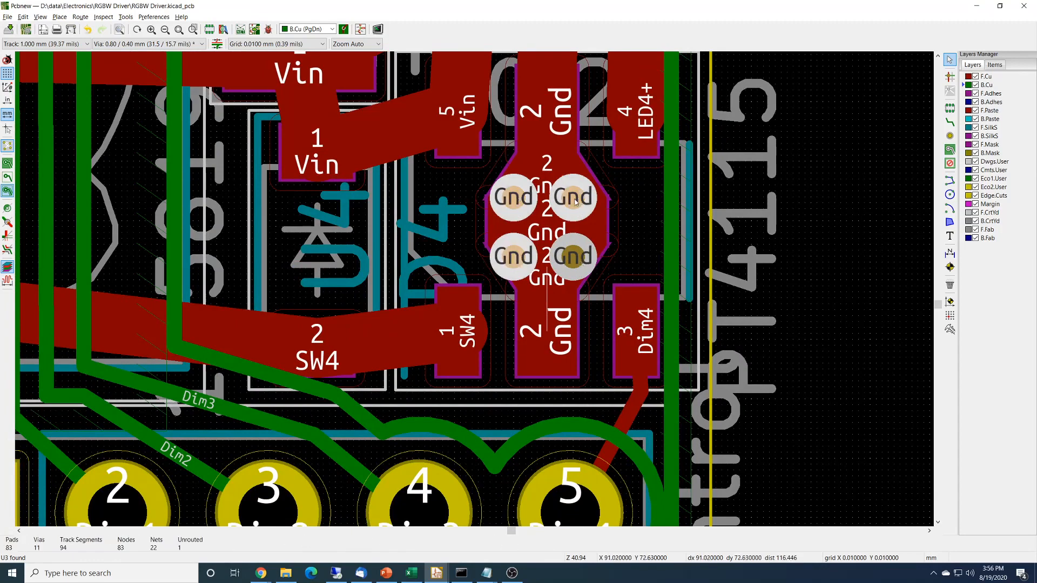
pyautogui.keyDown('shift'); pyautogui.click(573, 259); pyautogui.keyUp('shift')
pyautogui.press('m')
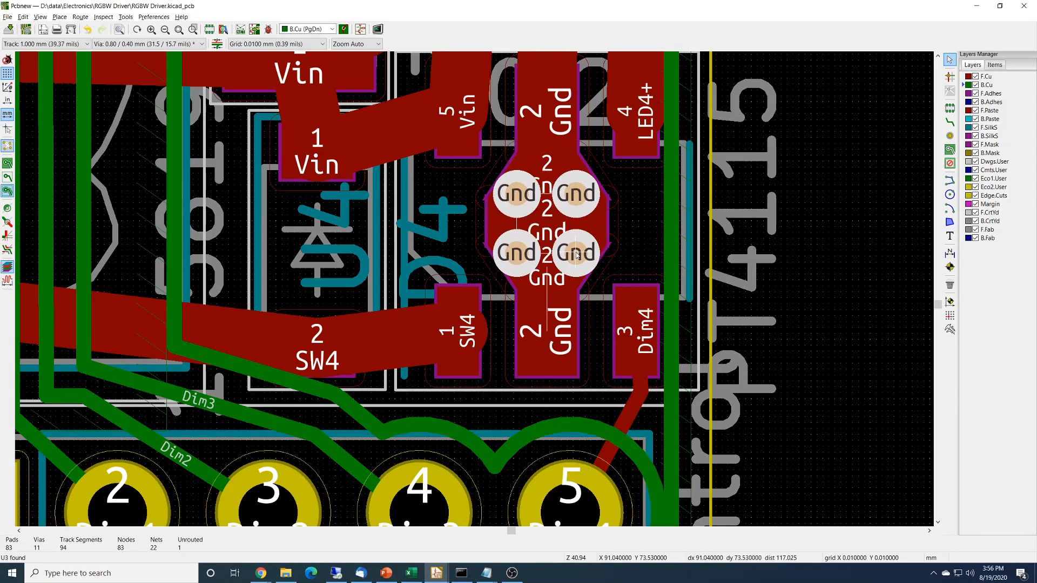
pyautogui.click(576, 255)
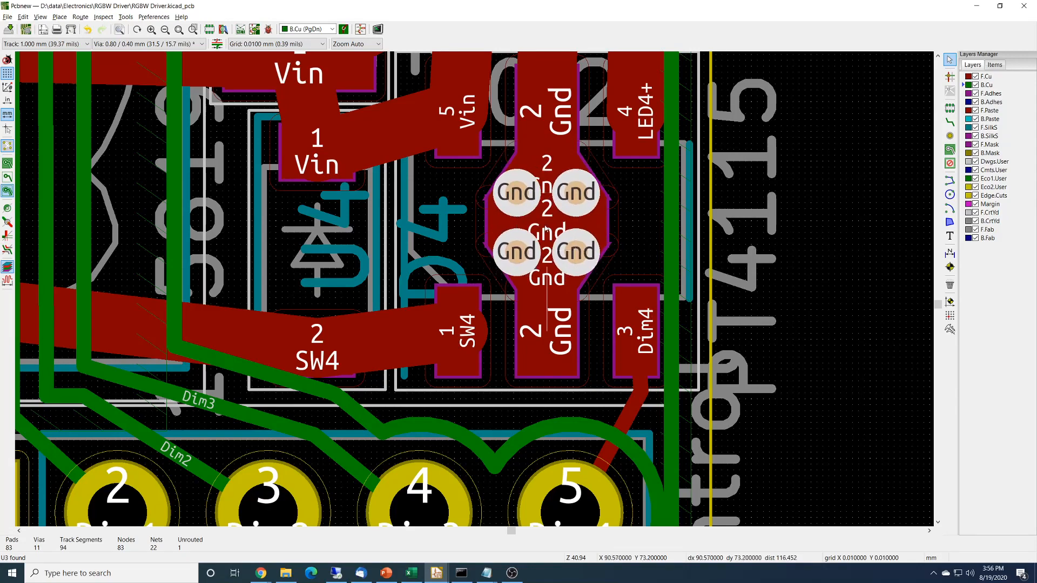
# Step: Duplicate channel 4's four Gnd vias and place the copies on the central Gnd pad of channel 3's PT4115
pyautogui.scroll(-1, 545, 228)
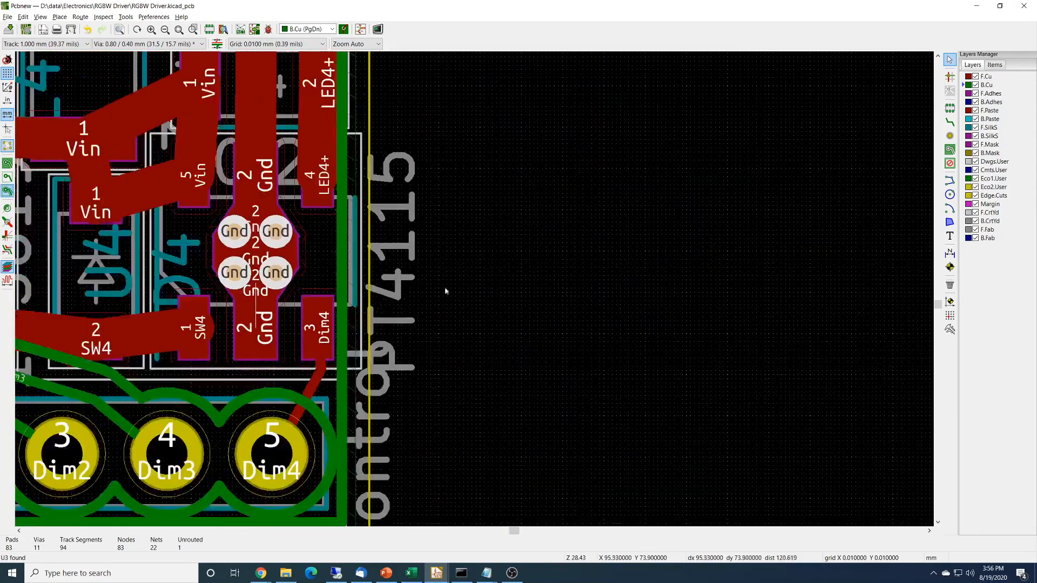
pyautogui.moveTo(252, 261); pyautogui.dragTo(419, 398, button='middle')
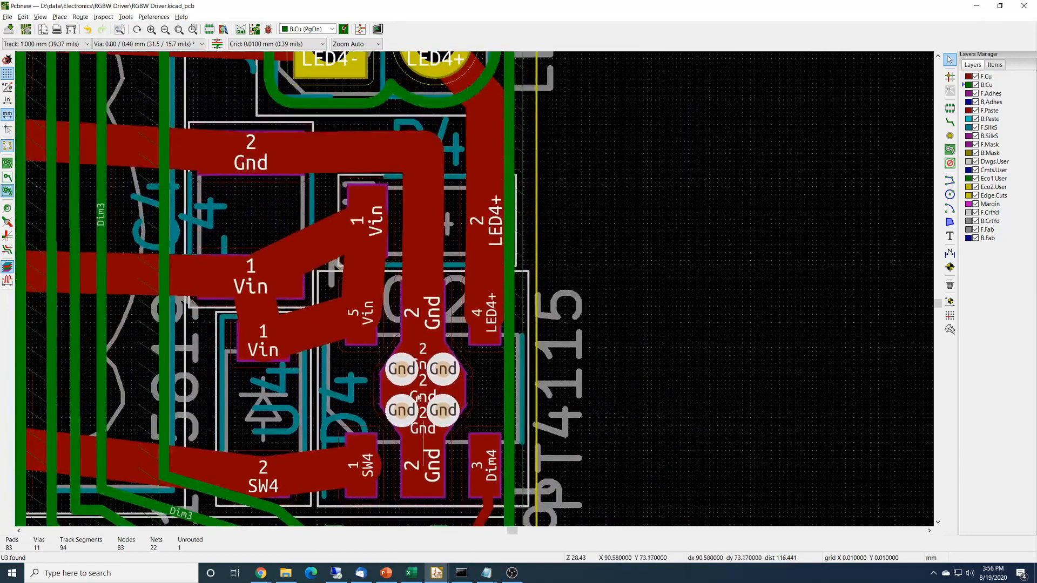
pyautogui.scroll(-2, 547, 427)
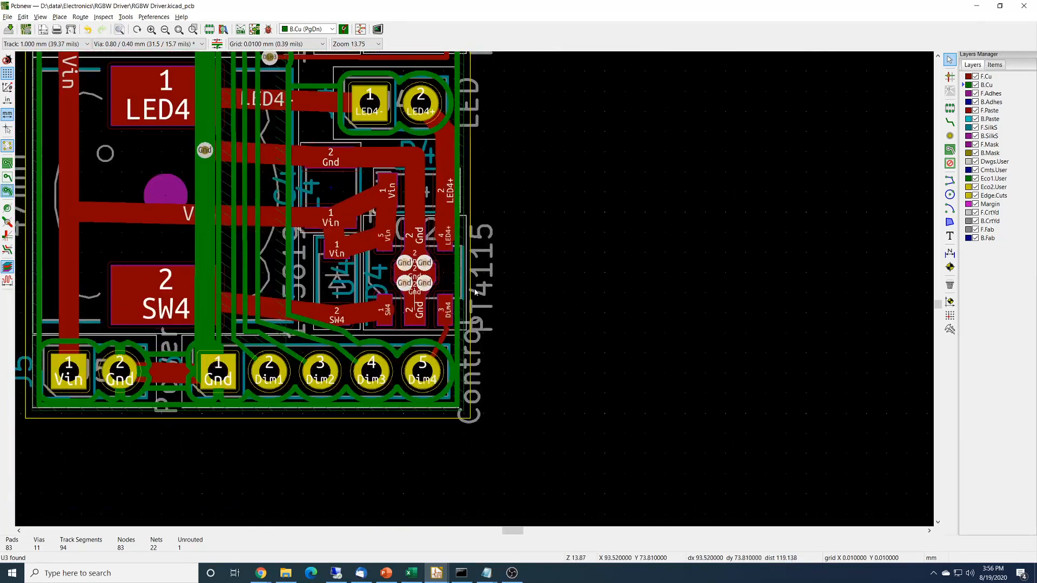
pyautogui.click(424, 265)
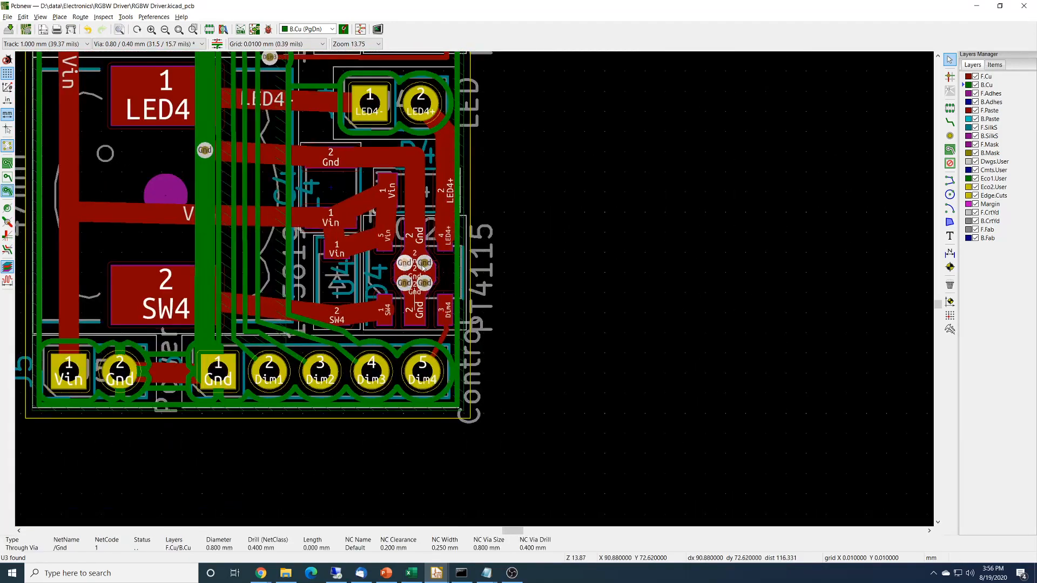
pyautogui.keyDown('shift'); pyautogui.click(423, 266); pyautogui.keyUp('shift')
pyautogui.keyDown('shift'); pyautogui.click(404, 284); pyautogui.keyUp('shift')
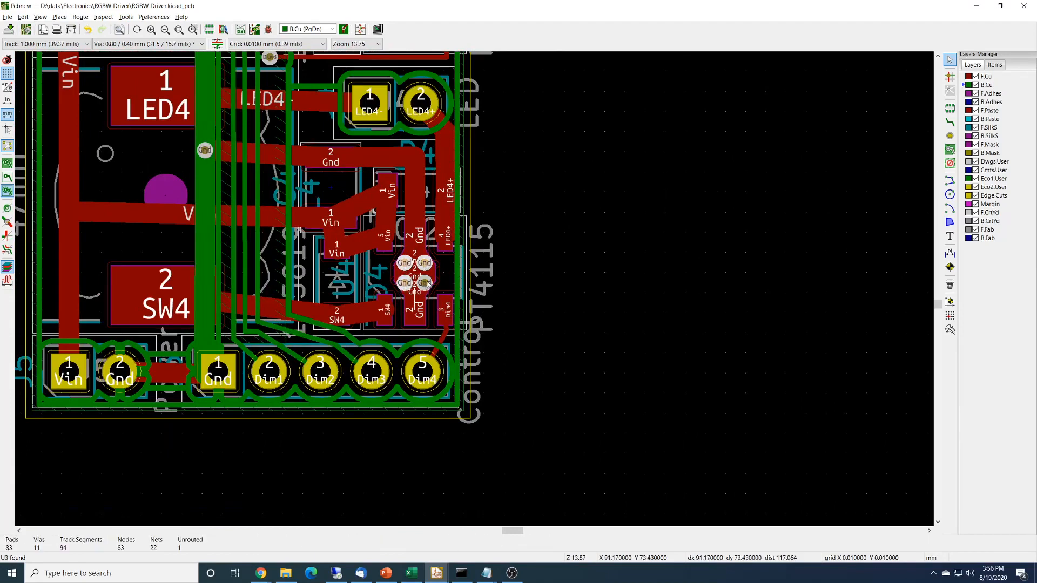
pyautogui.keyDown('shift'); pyautogui.click(427, 283); pyautogui.keyUp('shift')
pyautogui.rightClick(427, 283)
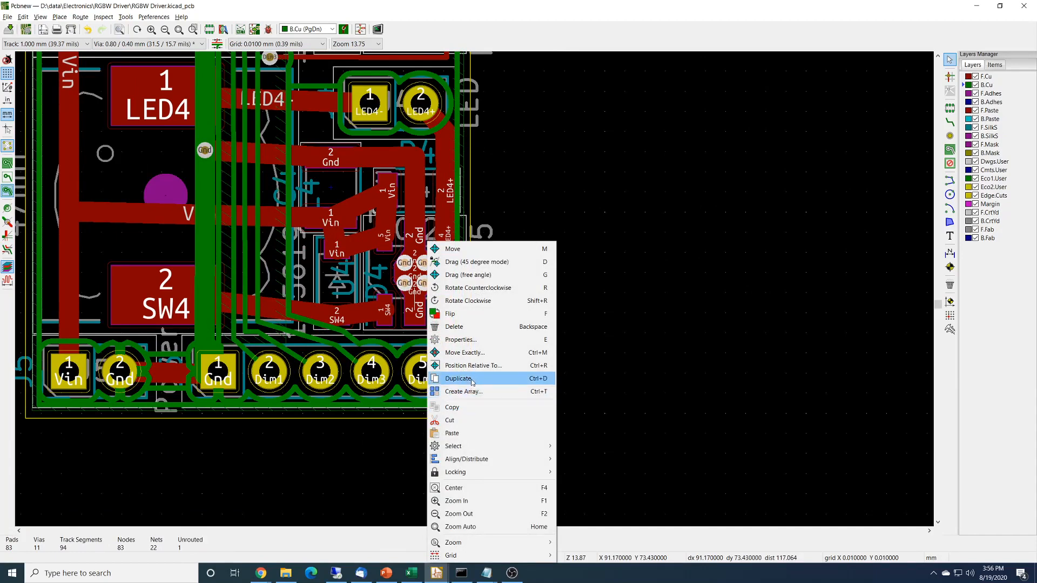
pyautogui.click(465, 378)
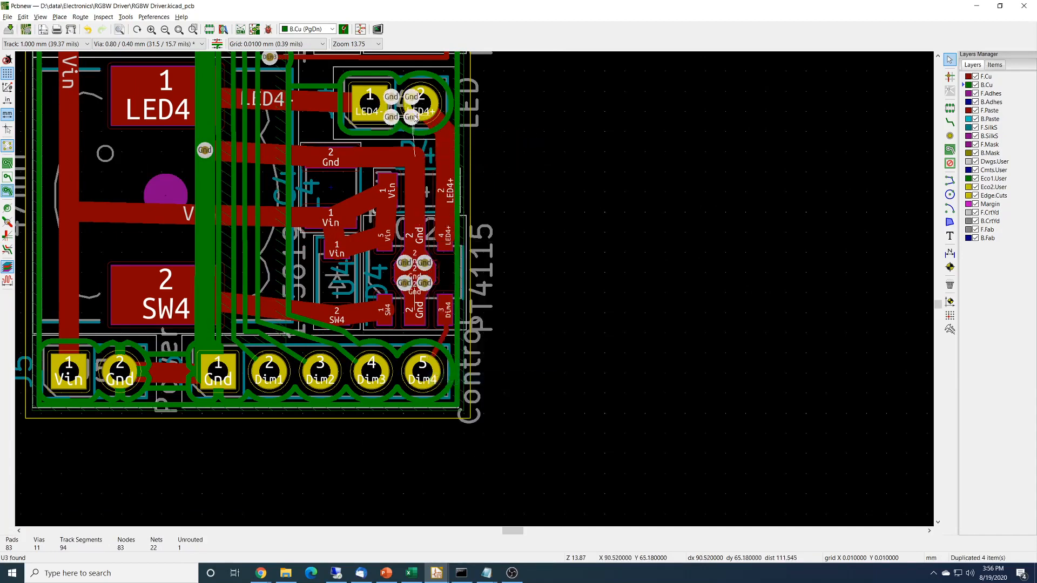
pyautogui.keyDown('shift'); pyautogui.scroll(4, 415, 122); pyautogui.keyUp('shift')
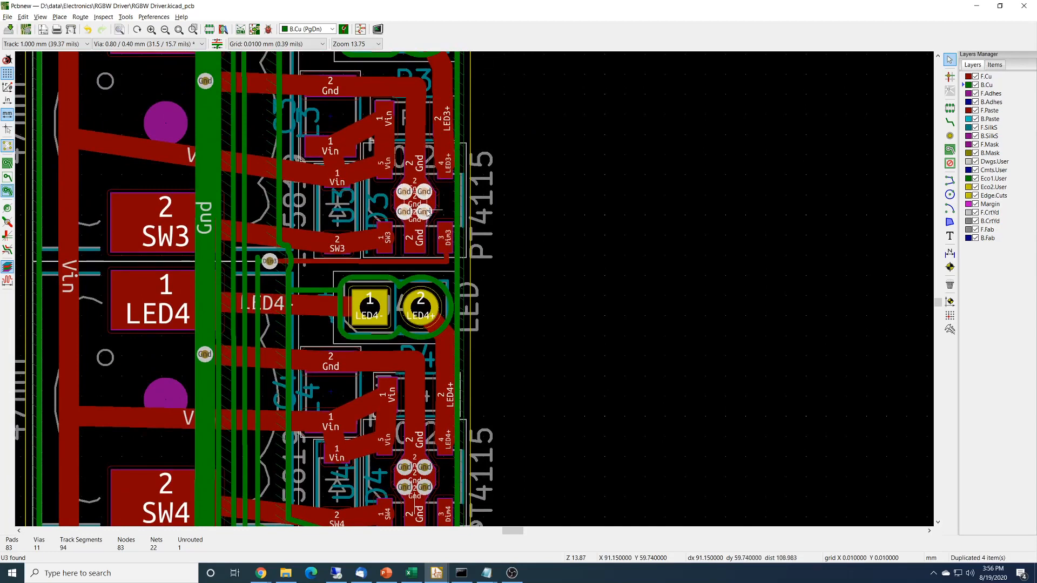
pyautogui.scroll(4, 426, 212)
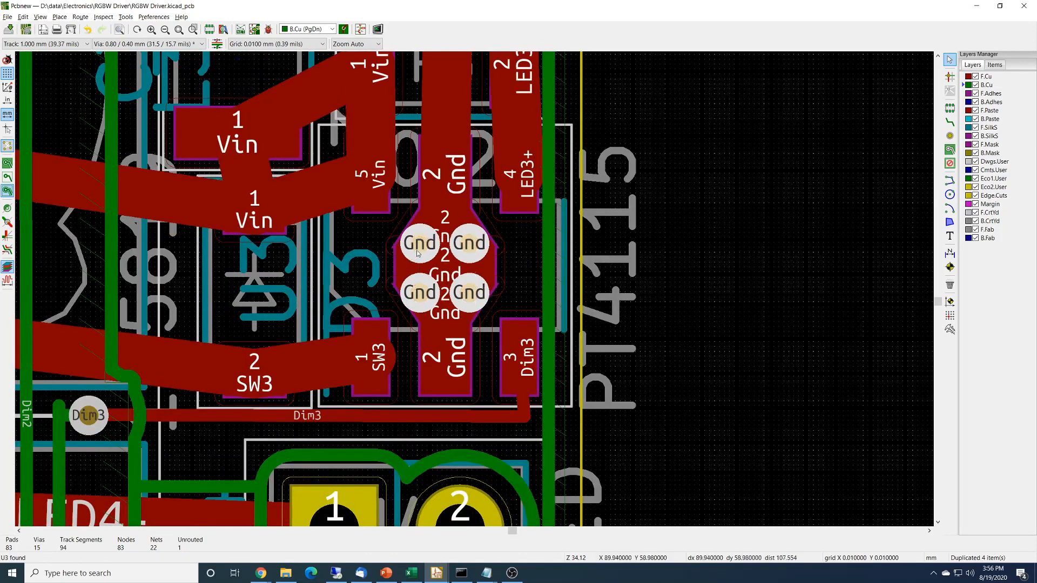
pyautogui.click(421, 290)
pyautogui.press('Escape')
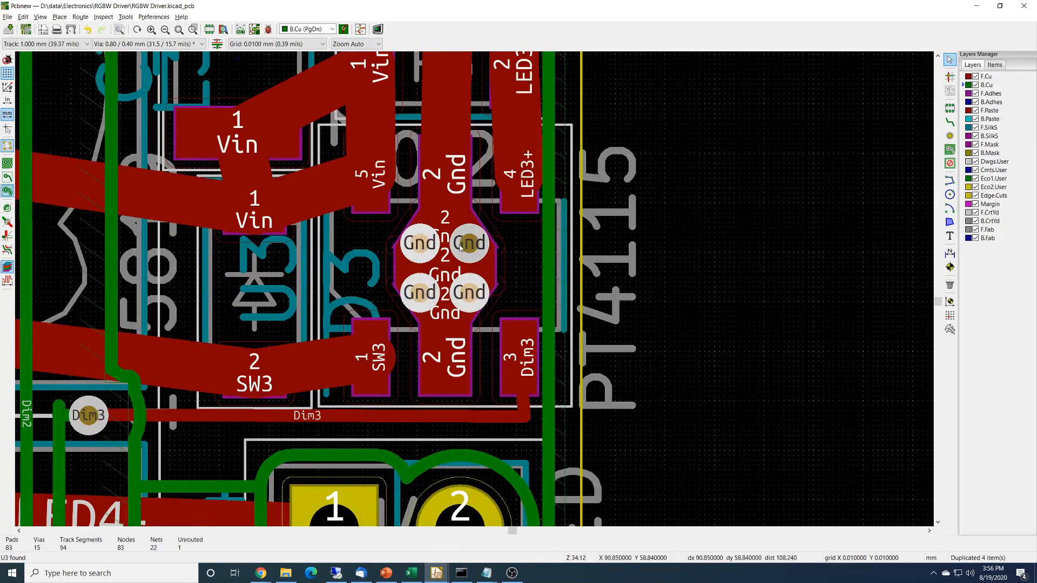
# Step: Place another duplicate of the four Gnd vias on the central Gnd pad of channel 2's PT4115
pyautogui.keyDown('shift'); pyautogui.scroll(5, 458, 226); pyautogui.keyUp('shift')
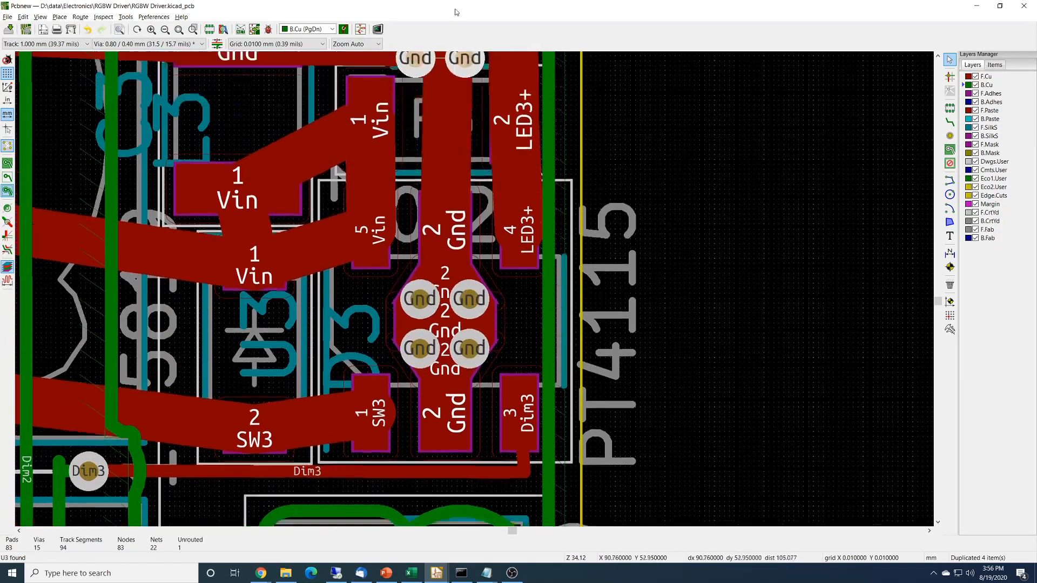
pyautogui.keyDown('shift'); pyautogui.scroll(5, 455, 187); pyautogui.keyUp('shift')
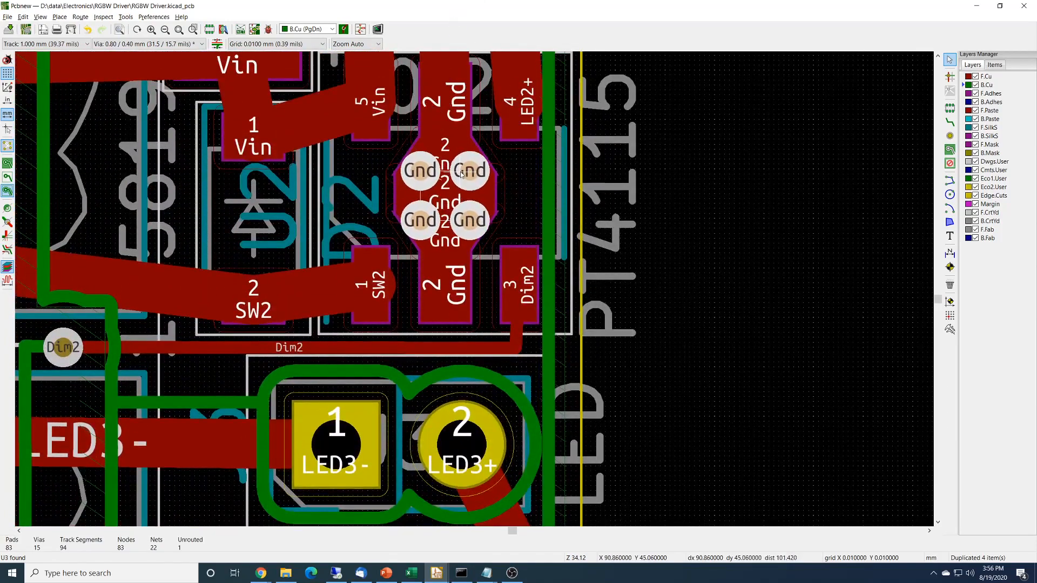
pyautogui.click(460, 174)
# Step: Duplicate channel 2's four Gnd vias, place the copies centred on channel 1's PT4115 Gnd pad, and clear the selection
pyautogui.click(423, 171)
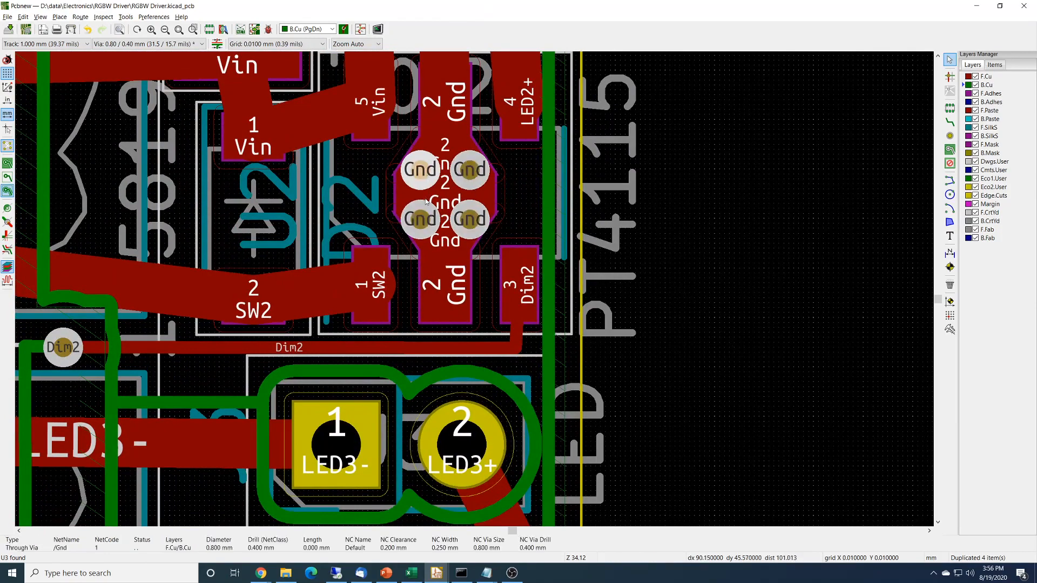
pyautogui.press('Escape')
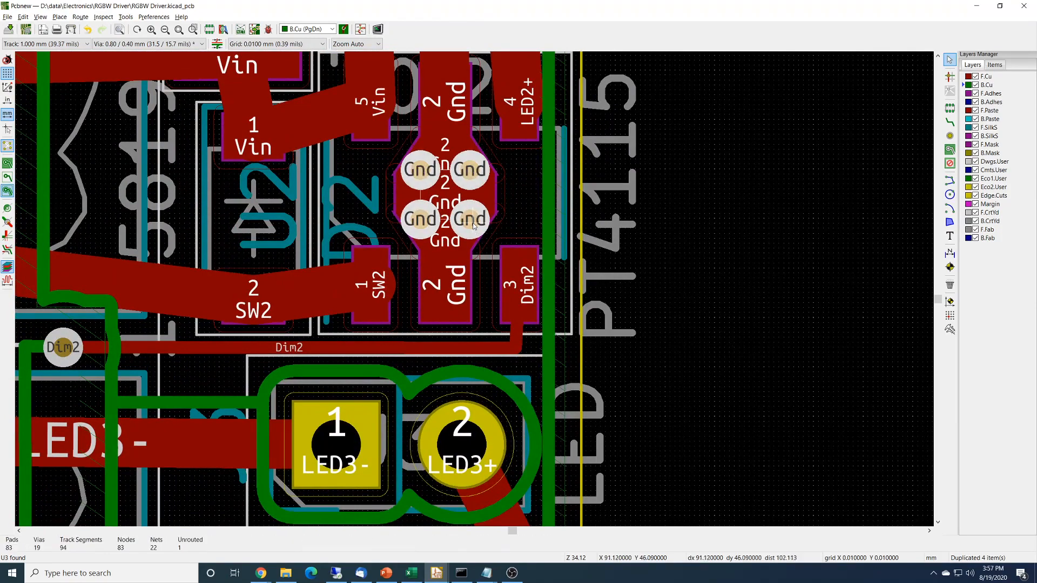
pyautogui.scroll(8, 473, 226)
pyautogui.scroll(8, 477, 215)
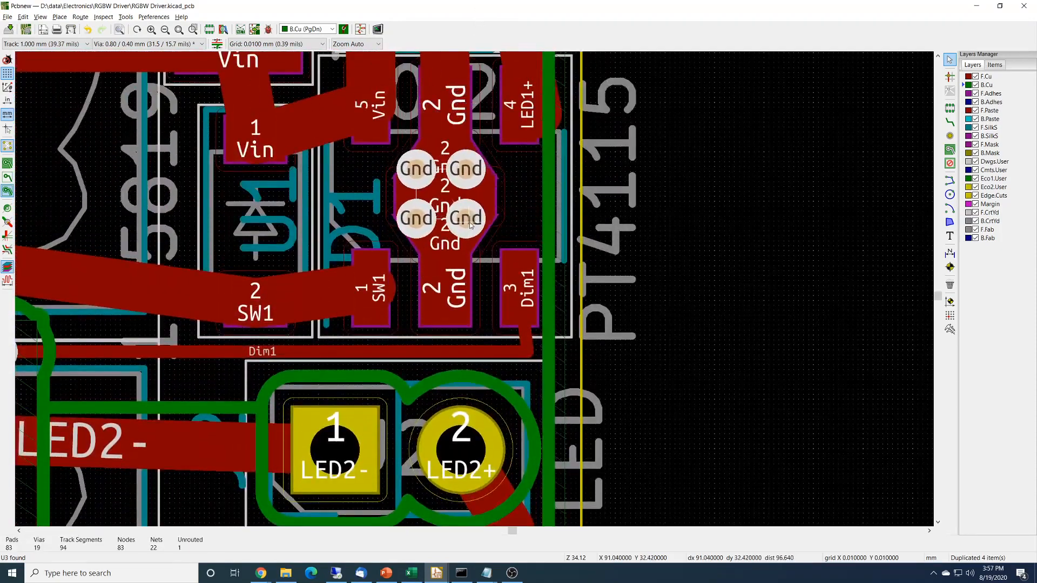
pyautogui.click(471, 229)
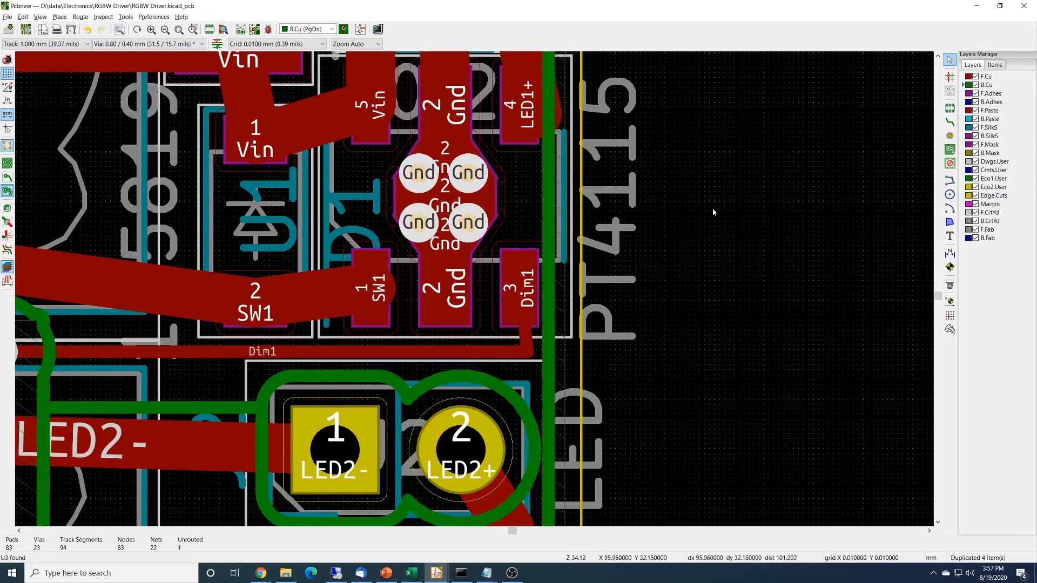
pyautogui.click(712, 212)
# Step: Examine the via arrays and tracks of all four channels across the whole board, and make F.Cu the active layer
pyautogui.scroll(-5, 713, 212)
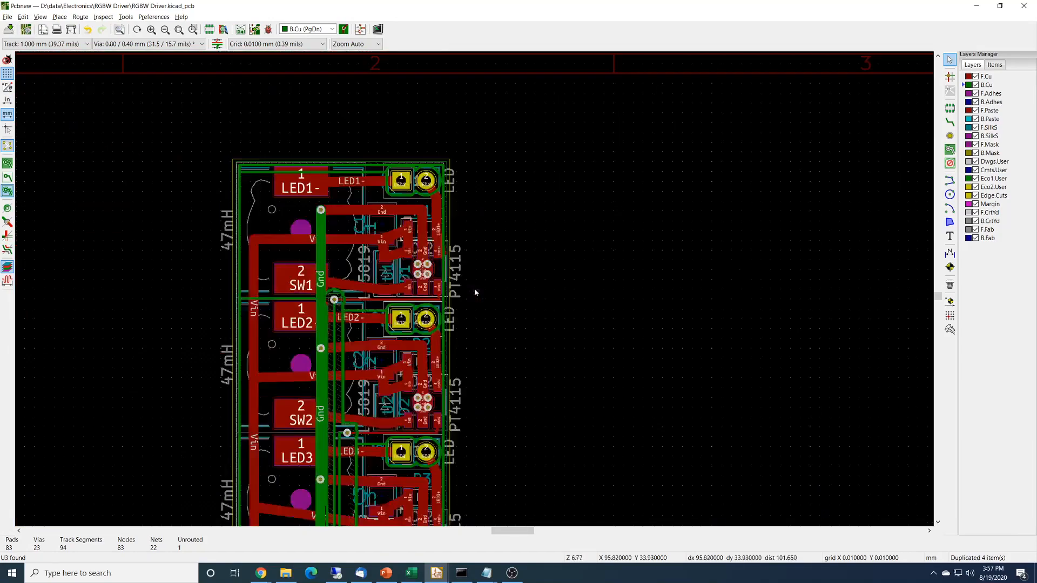
pyautogui.moveTo(534, 219); pyautogui.dragTo(527, 181, button='middle')
pyautogui.scroll(-1, 538, 261)
pyautogui.moveTo(538, 262); pyautogui.dragTo(476, 299, button='middle')
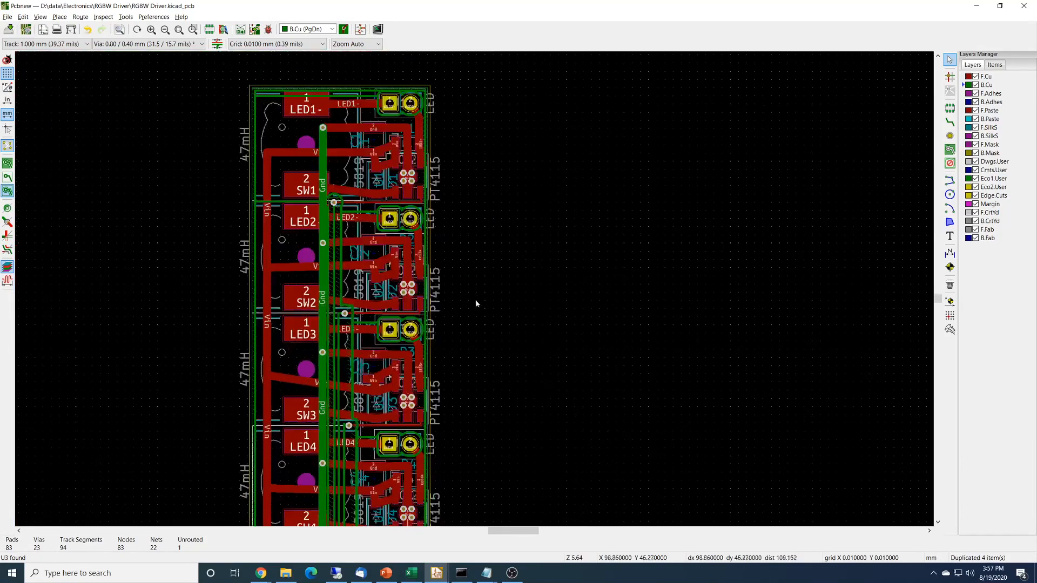
pyautogui.moveTo(456, 374); pyautogui.dragTo(491, 293, button='middle')
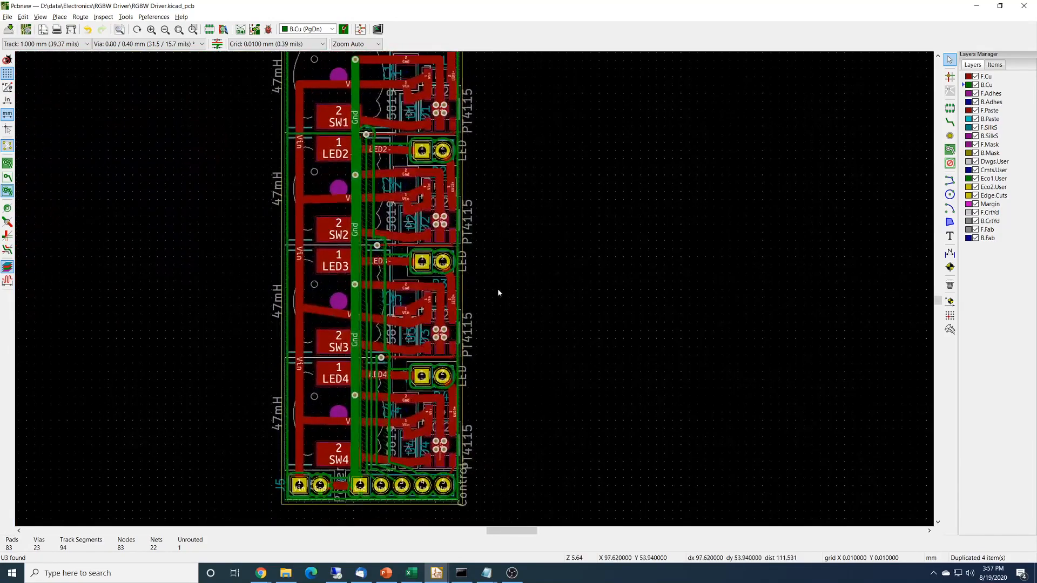
pyautogui.scroll(-1, 497, 288)
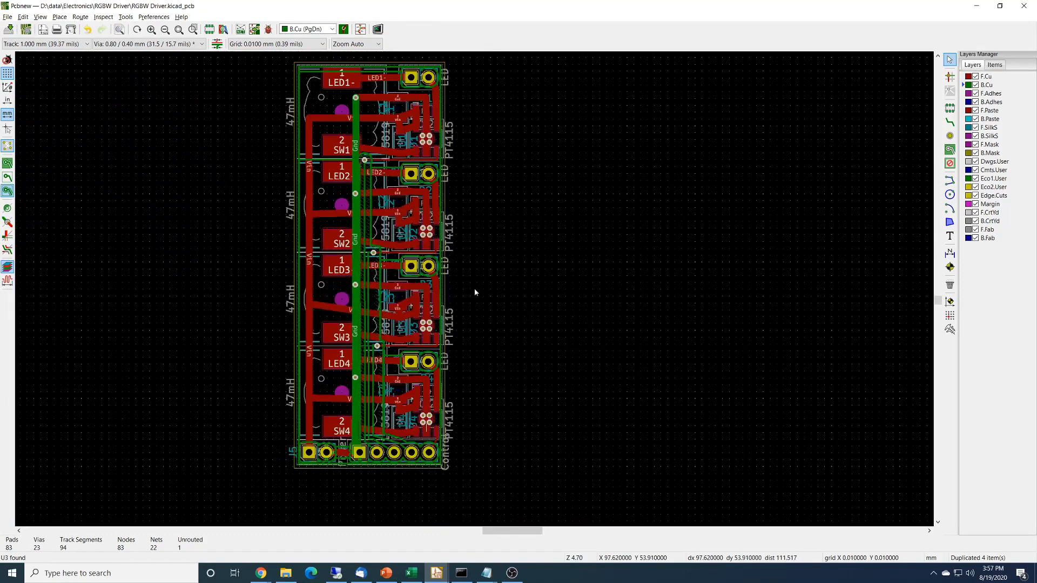
pyautogui.click(963, 78)
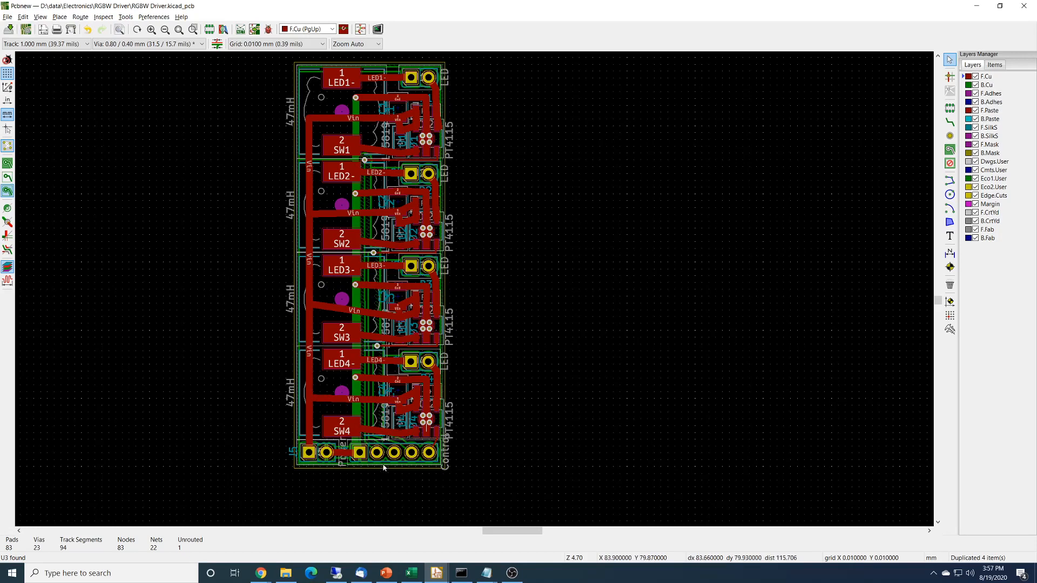
# Step: Compare the outlined and filled track displays around channel 4 and the board's lower connectors, leaving tracks displayed filled
pyautogui.scroll(3, 422, 413)
pyautogui.scroll(1, 491, 274)
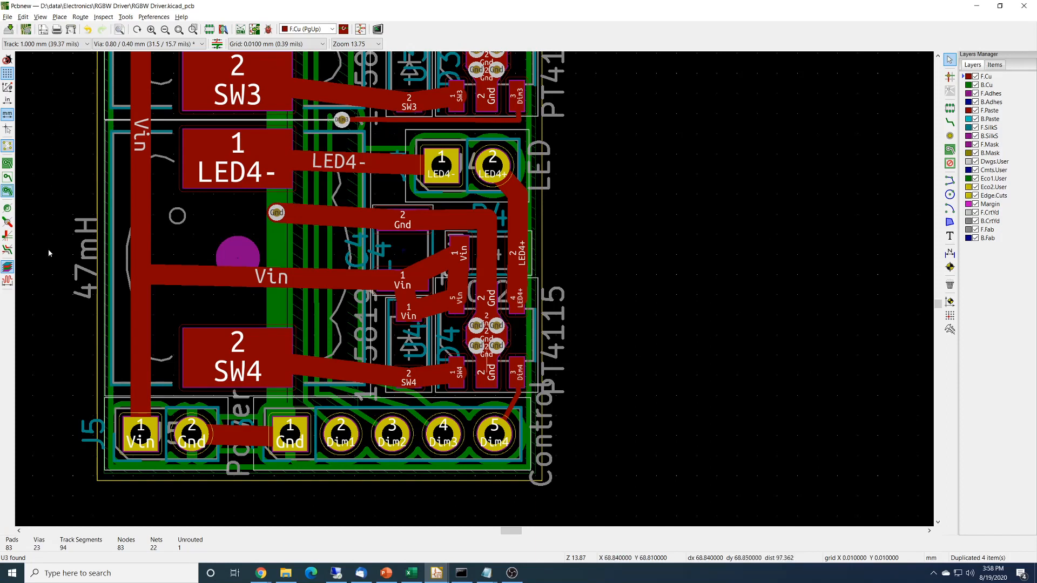
pyautogui.click(7, 237)
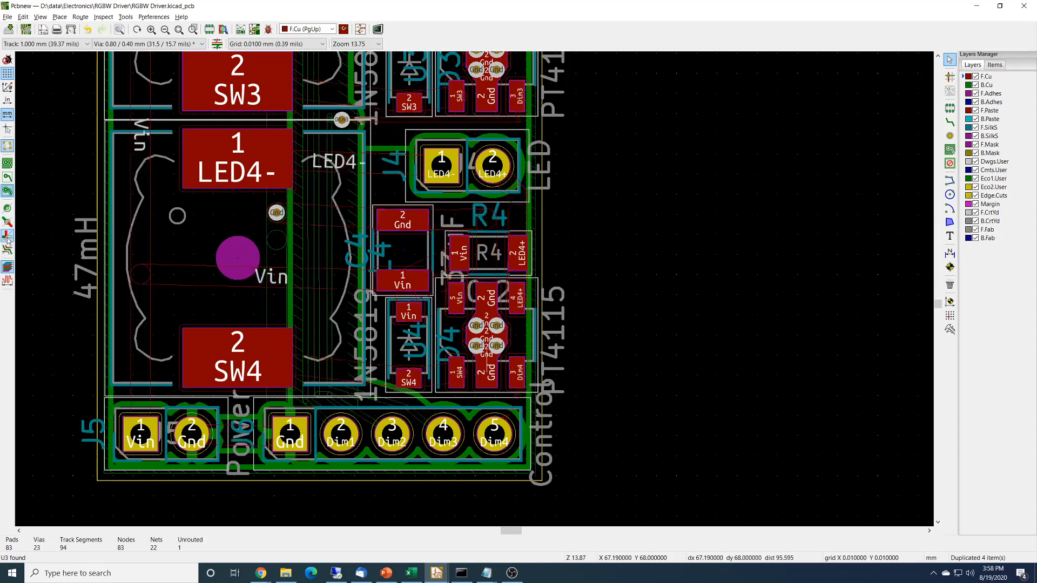
pyautogui.click(7, 238)
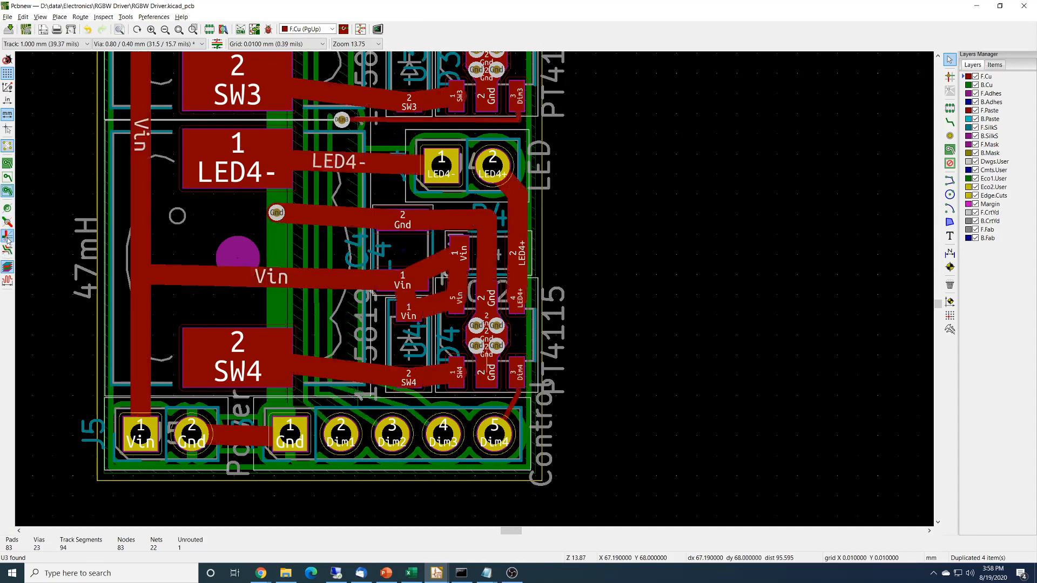
pyautogui.click(8, 237)
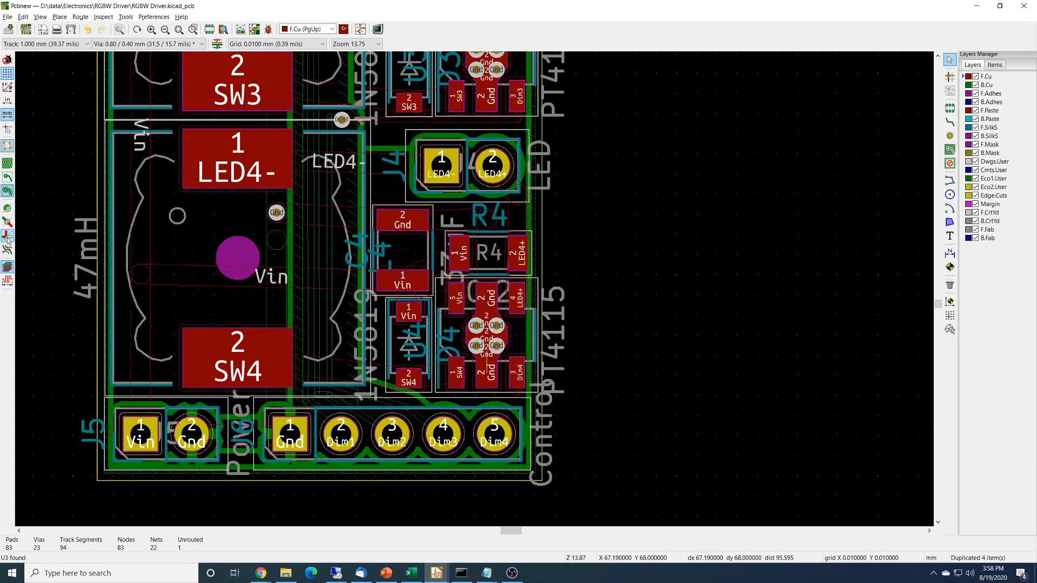
pyautogui.click(8, 237)
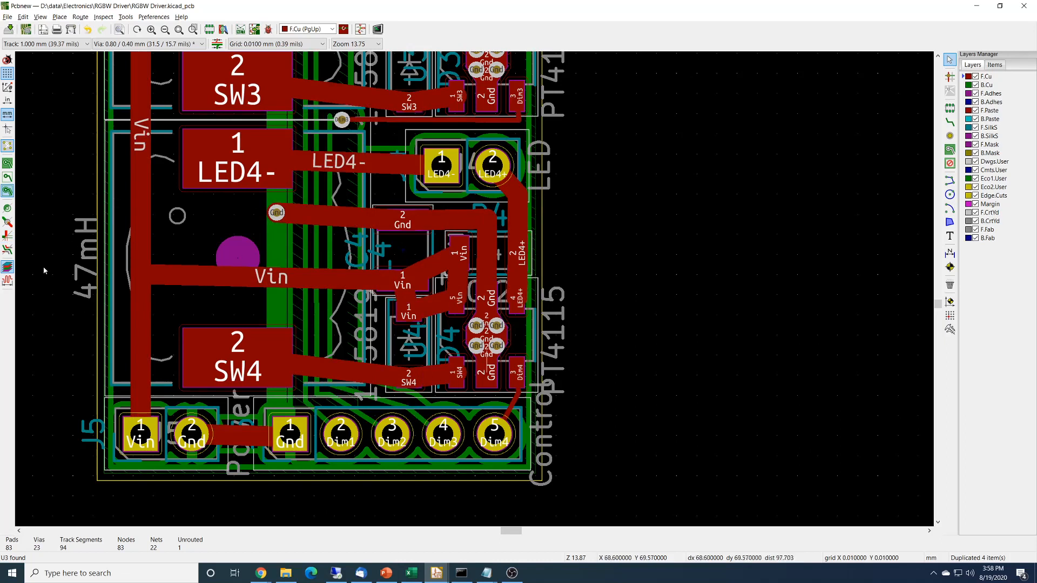
# Step: Display the tracks as outlines and examine the pads, vias and track paths along all four channels
pyautogui.click(7, 235)
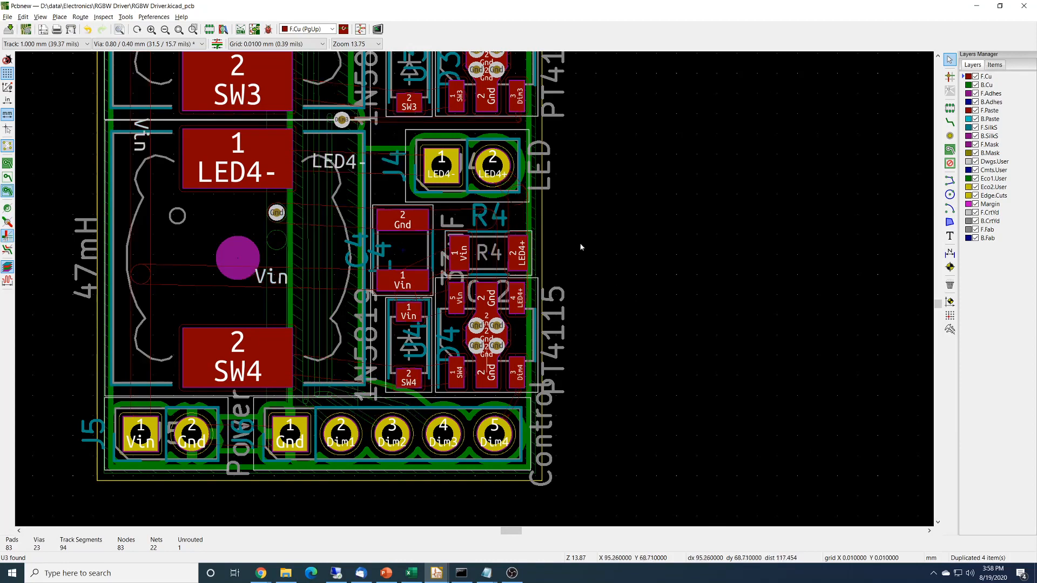
pyautogui.moveTo(590, 254); pyautogui.dragTo(692, 189, button='middle')
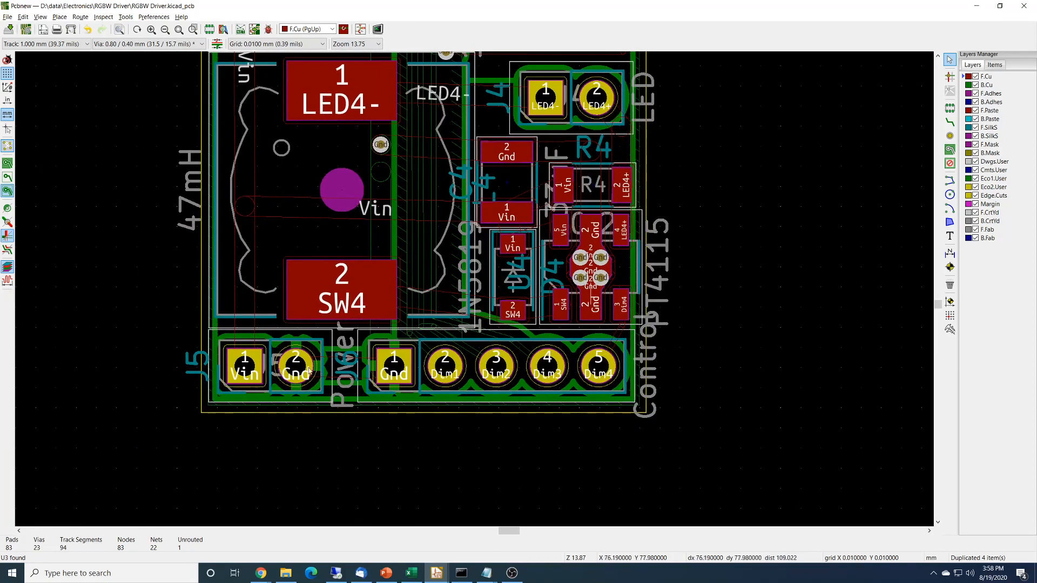
pyautogui.moveTo(717, 158); pyautogui.dragTo(722, 400, button='middle')
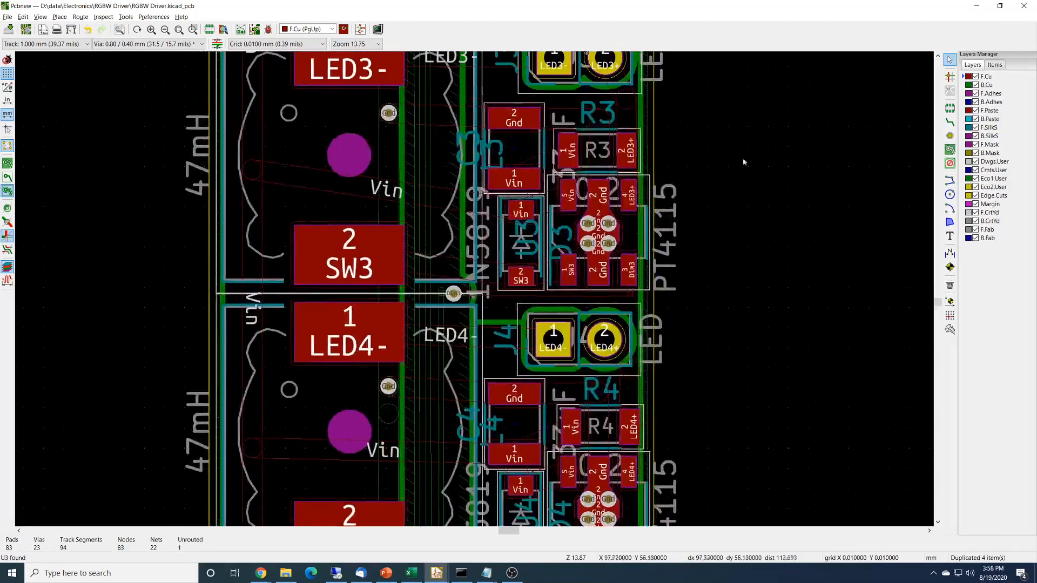
pyautogui.moveTo(747, 137); pyautogui.dragTo(824, 263, button='middle')
pyautogui.scroll(-1, 435, 265)
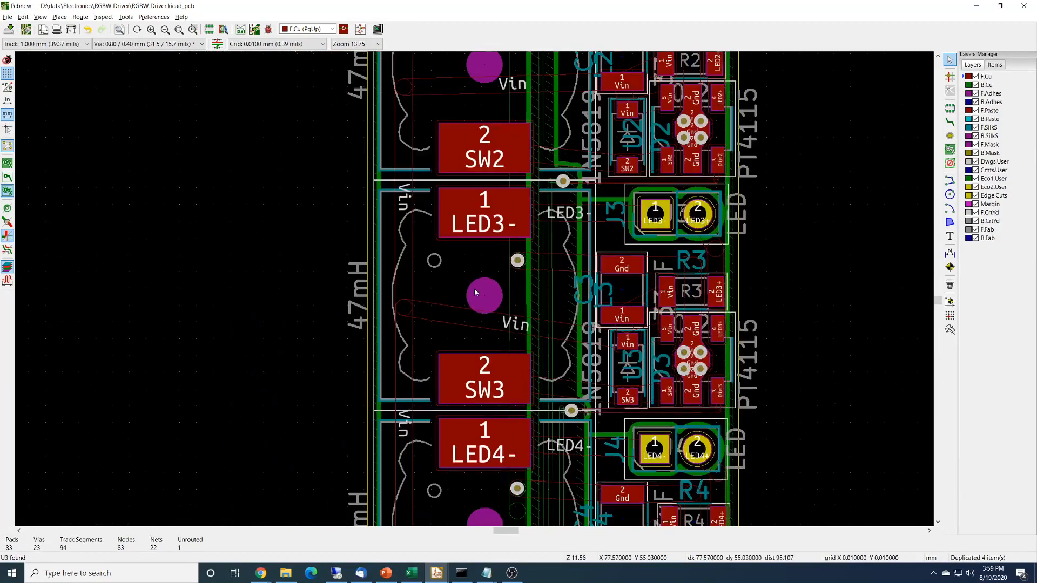
pyautogui.scroll(-1, 416, 122)
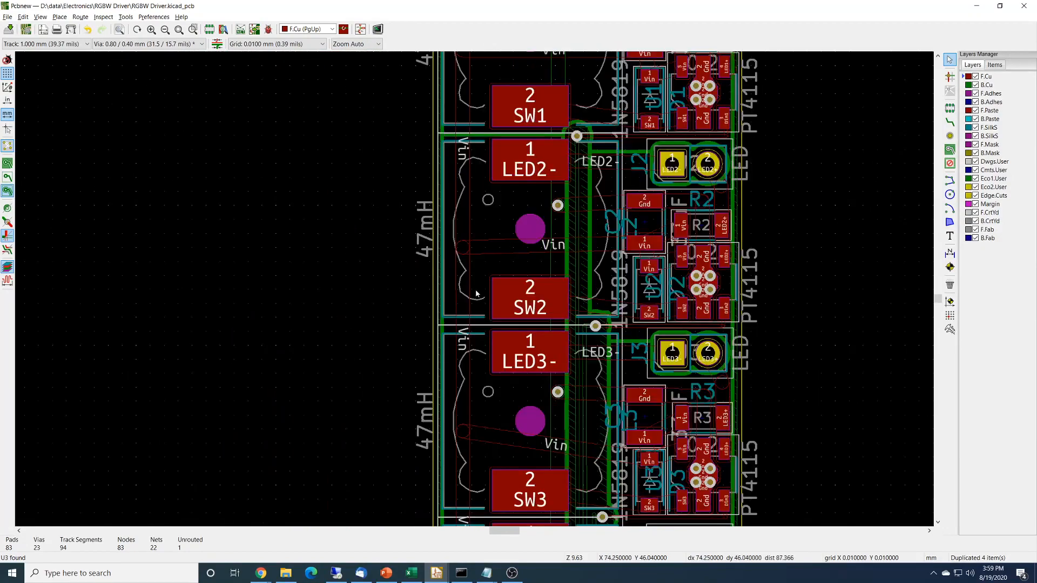
pyautogui.moveTo(490, 236); pyautogui.dragTo(455, 324, button='middle')
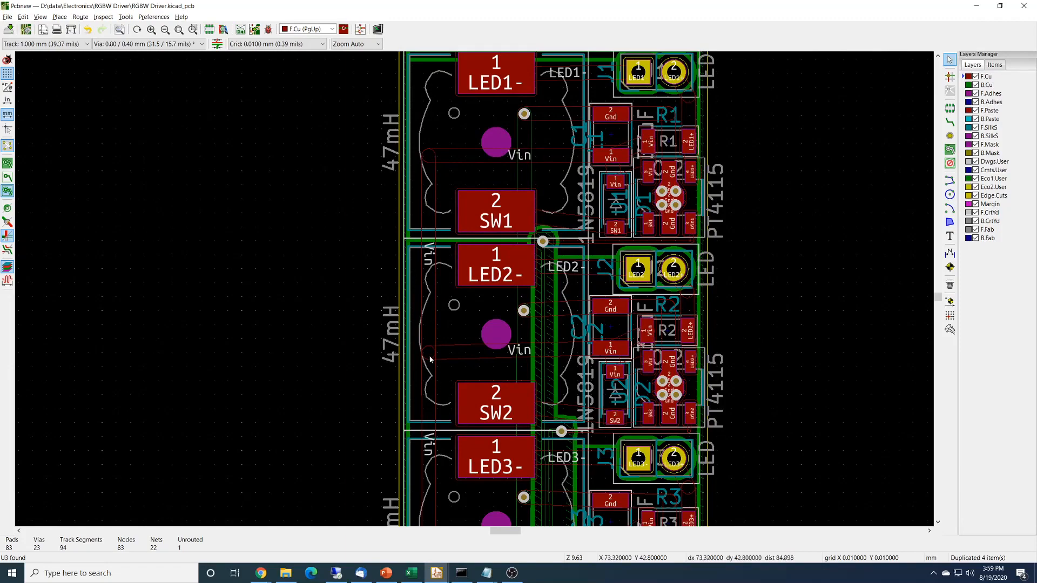
pyautogui.scroll(-5, 445, 381)
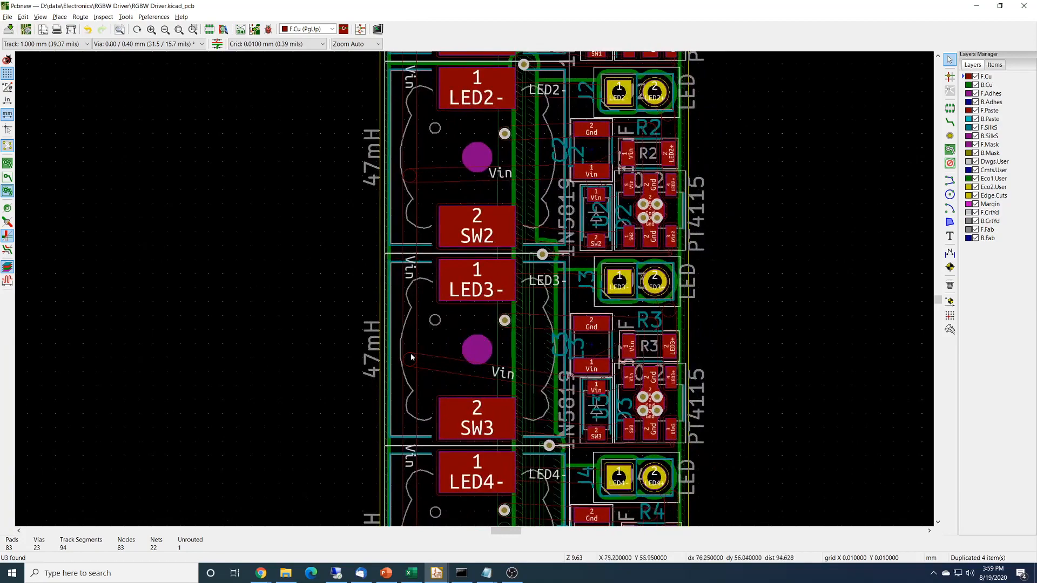
pyautogui.moveTo(355, 382); pyautogui.dragTo(296, 245, button='middle')
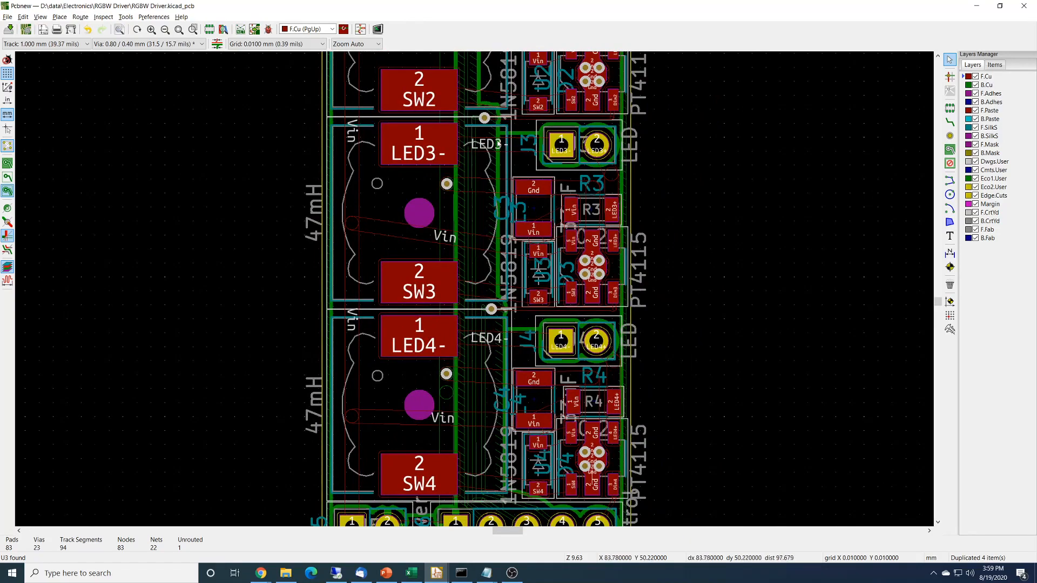
# Step: Inspect the outlined tracks around the Dim2 via and connector J3 up close, and review the whole board
pyautogui.scroll(3, 447, 220)
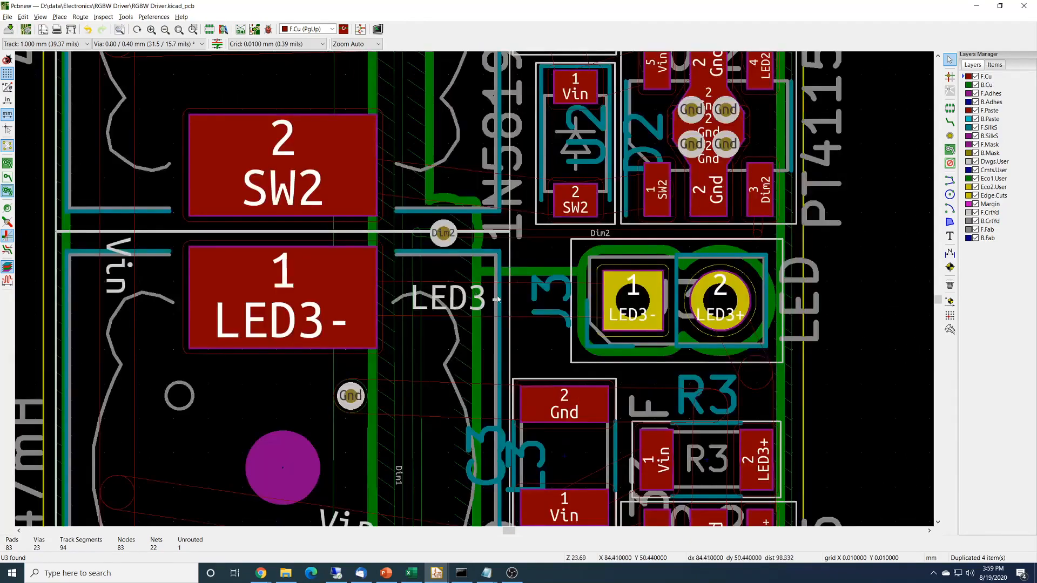
pyautogui.scroll(1, 496, 299)
pyautogui.scroll(3, 475, 293)
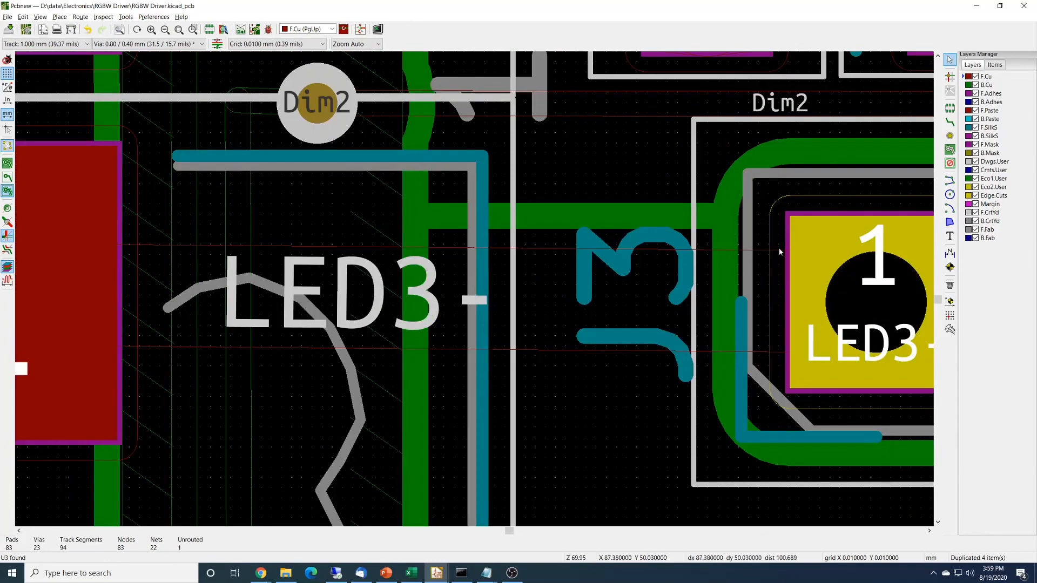
pyautogui.scroll(-5, 475, 294)
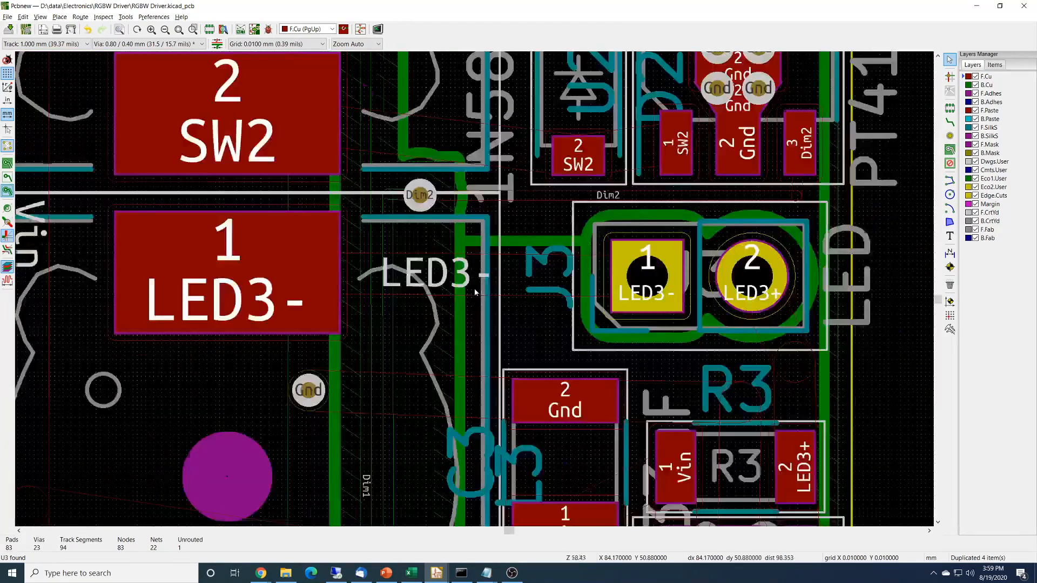
pyautogui.scroll(-1, 475, 292)
pyautogui.scroll(-1, 476, 292)
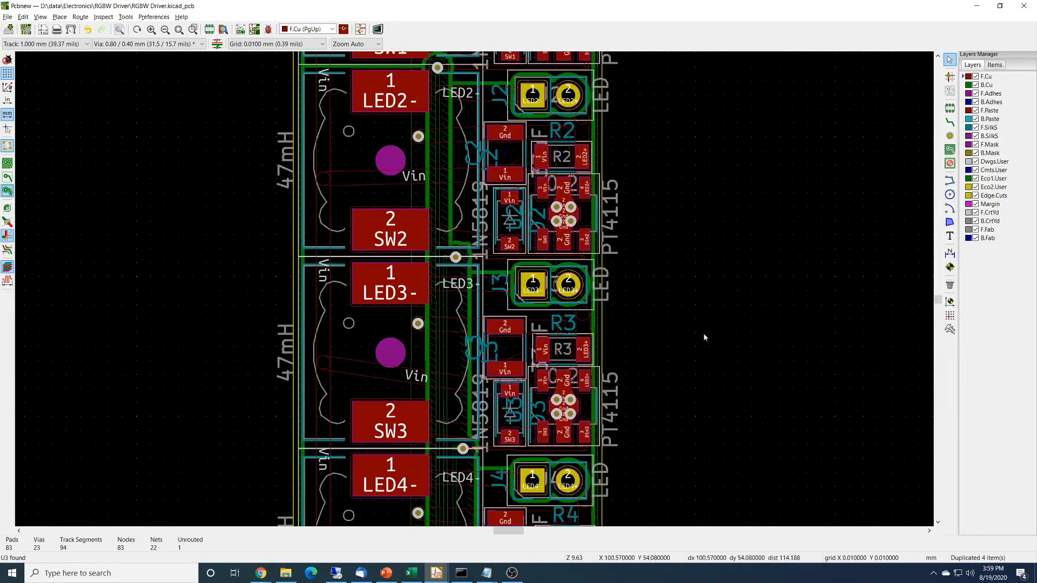
pyautogui.scroll(-5, 703, 332)
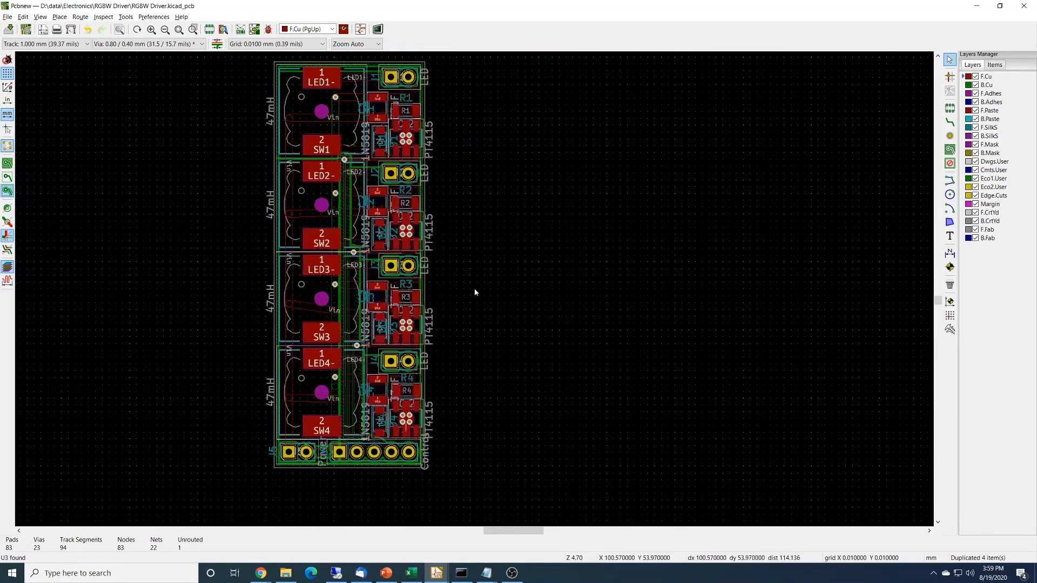
pyautogui.scroll(1, 562, 299)
pyautogui.keyDown('shift'); pyautogui.scroll(1, 555, 253); pyautogui.keyUp('shift')
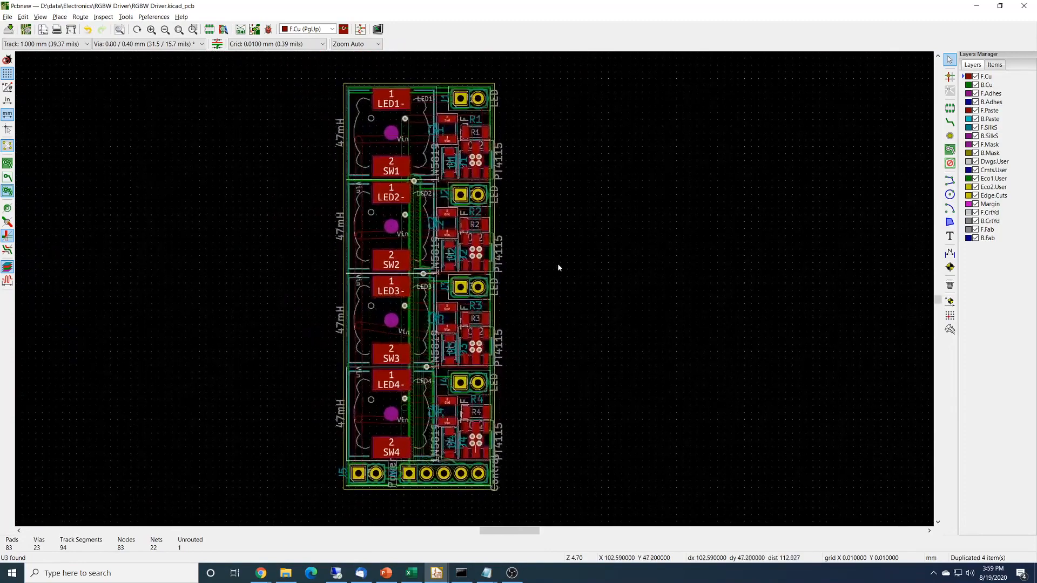